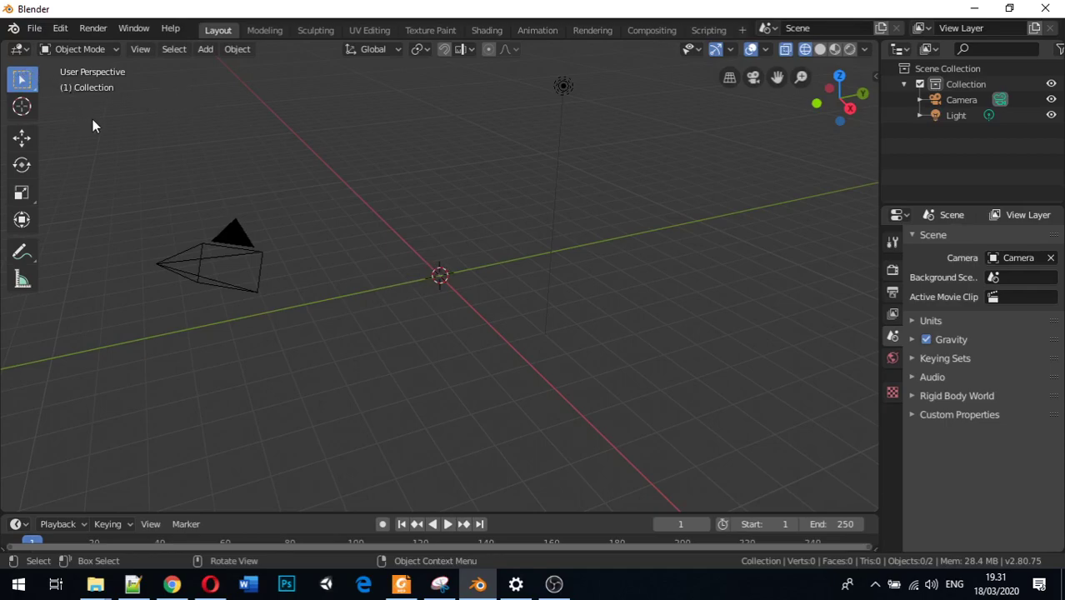
Start a new file with the default scene, discarding the unsaved changes
{"action": "left_click", "coordinate": [35, 28]}
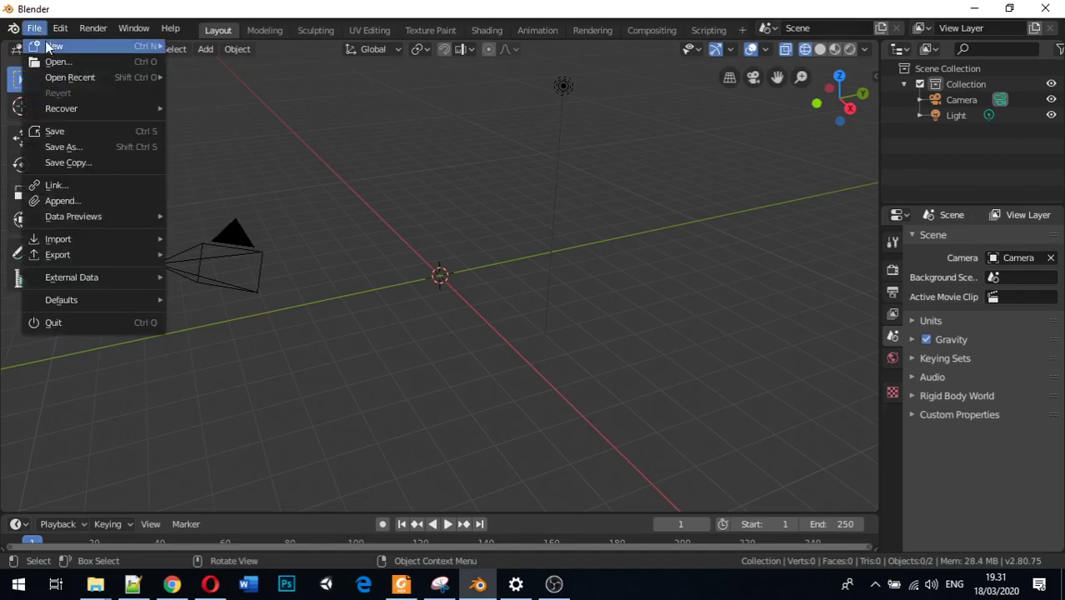
{"action": "mouse_move", "coordinate": [48, 47]}
{"action": "left_click", "coordinate": [182, 48]}
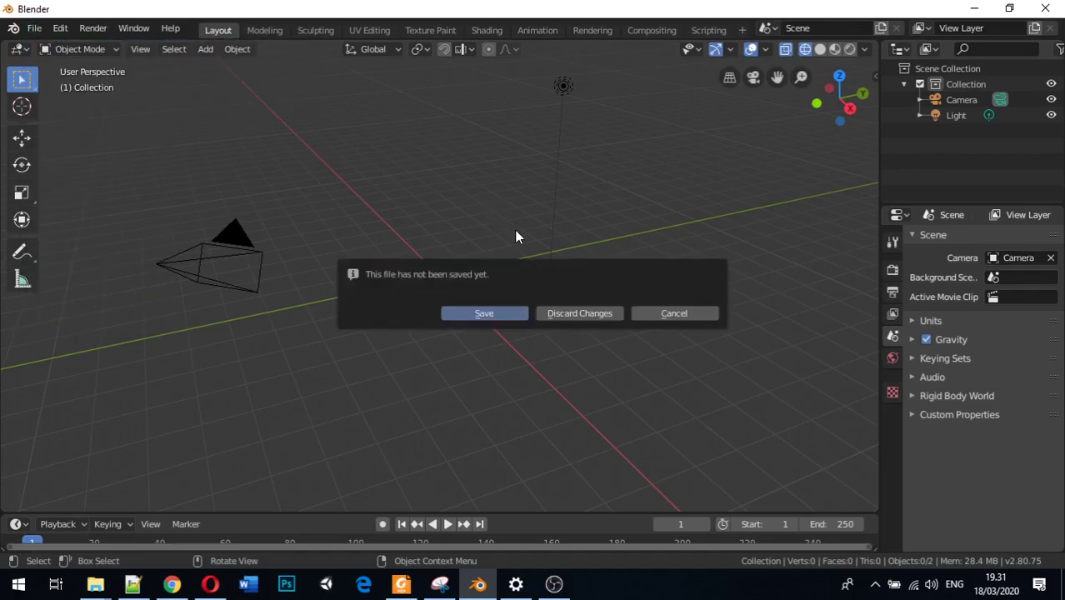
{"action": "left_click", "coordinate": [570, 319]}
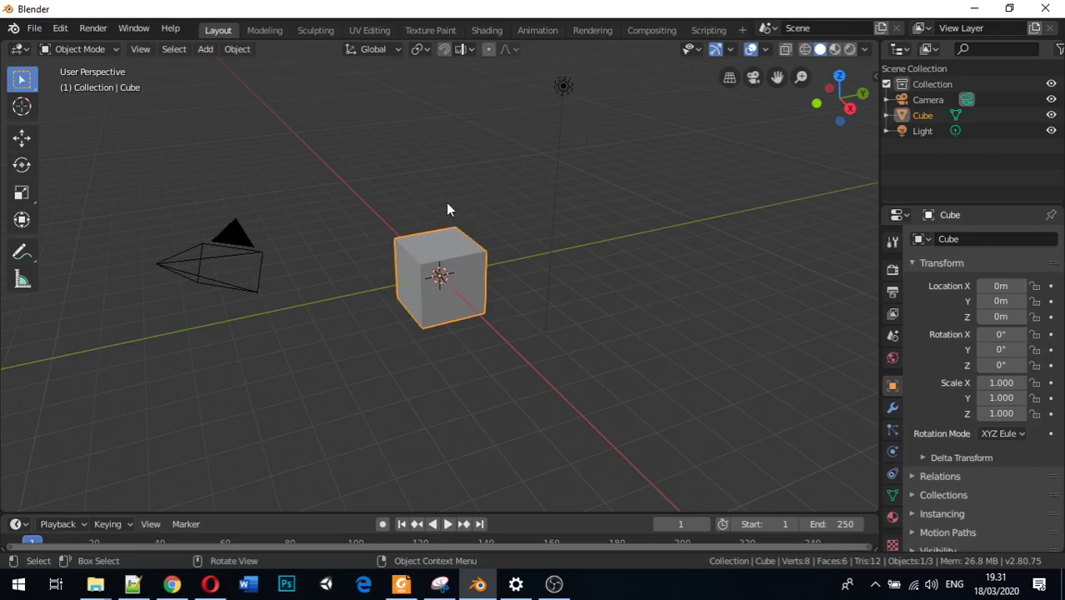
Delete the default cube and add a mesh plane at the scene's origin
{"action": "key", "text": "x"}
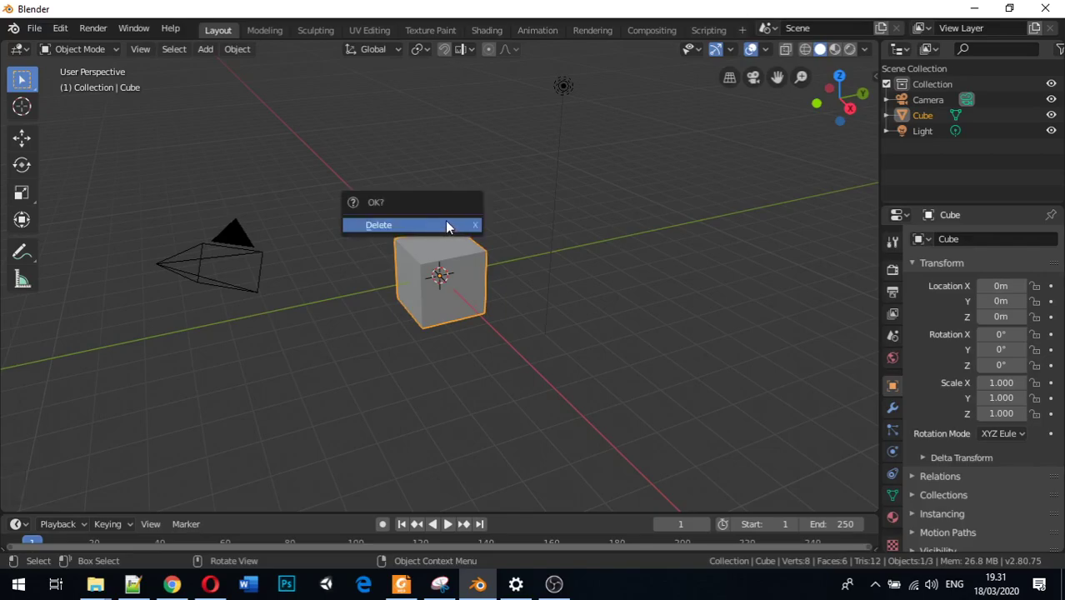
{"action": "left_click", "coordinate": [446, 225]}
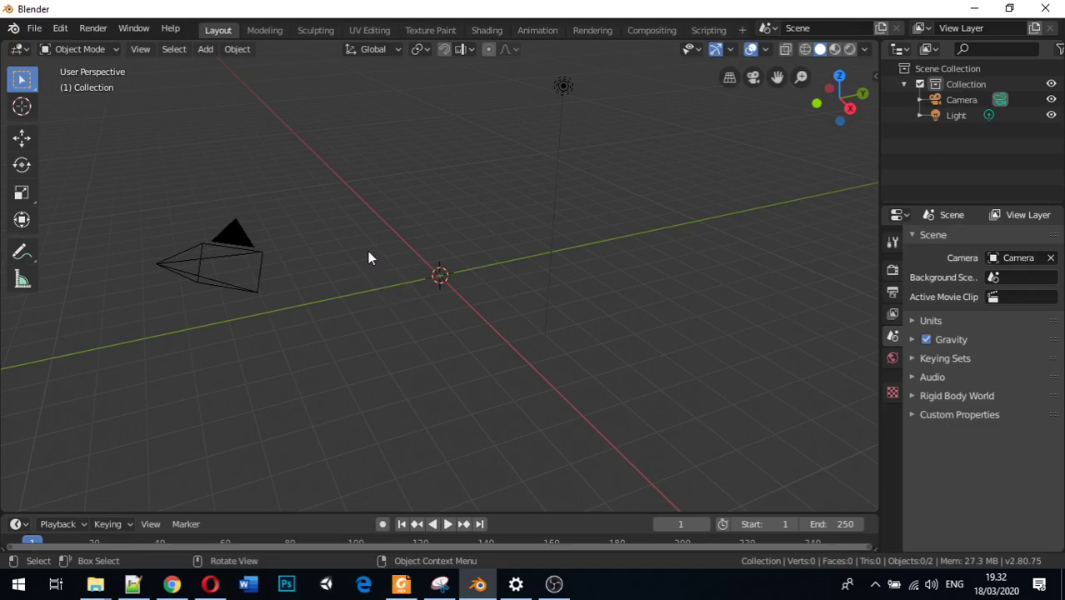
{"action": "key", "text": "shift+a"}
{"action": "mouse_move", "coordinate": [364, 247]}
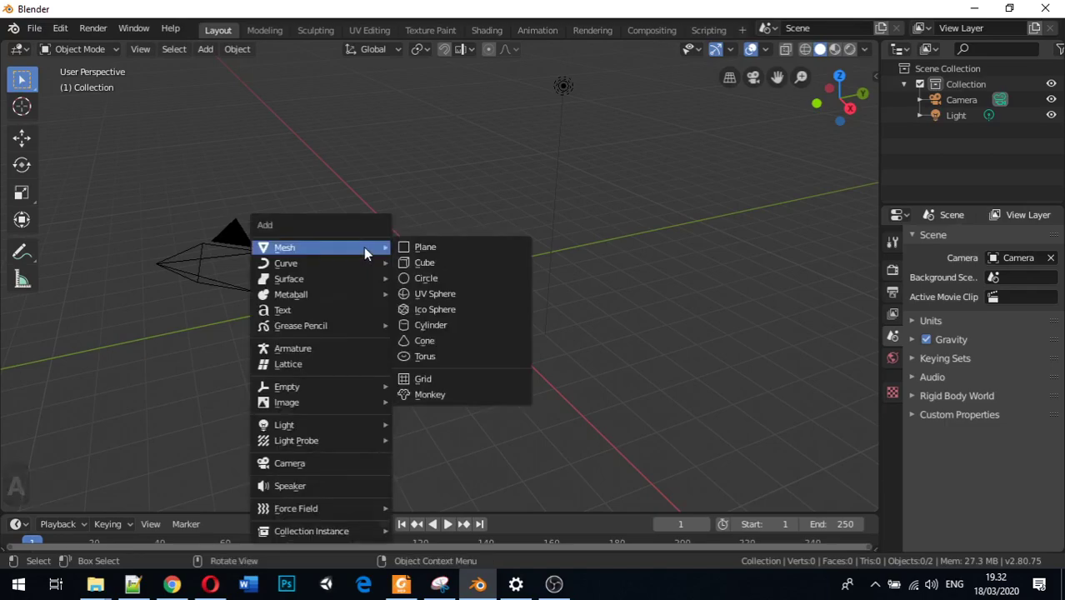
{"action": "left_click", "coordinate": [429, 247]}
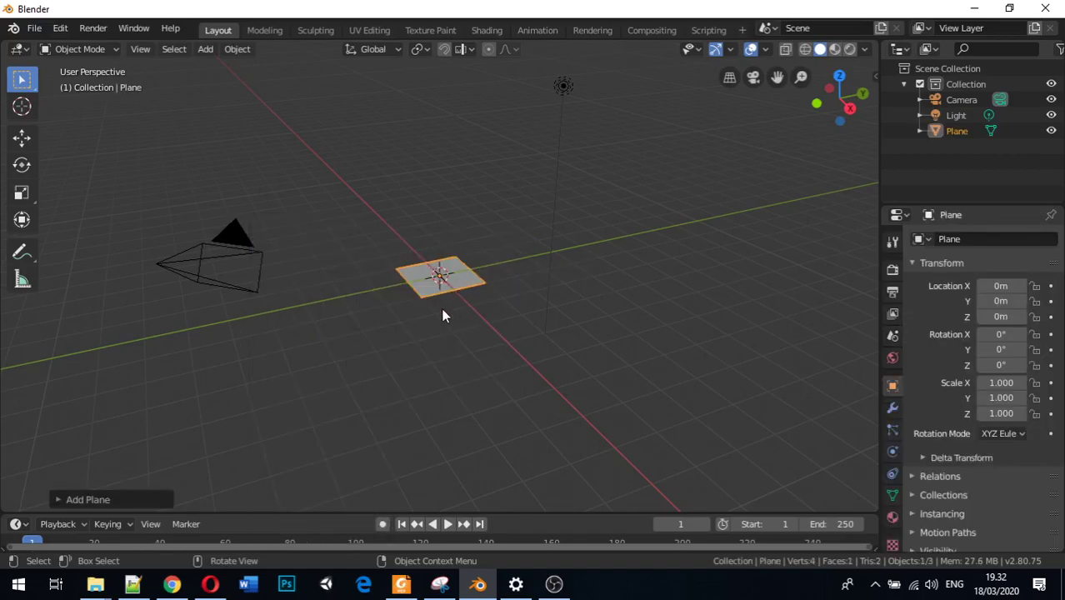
Scale the plane up uniformly to a scale of about 9.96 on all axes
{"action": "scroll", "coordinate": [442, 315], "scroll_direction": "up", "scroll_amount": 4}
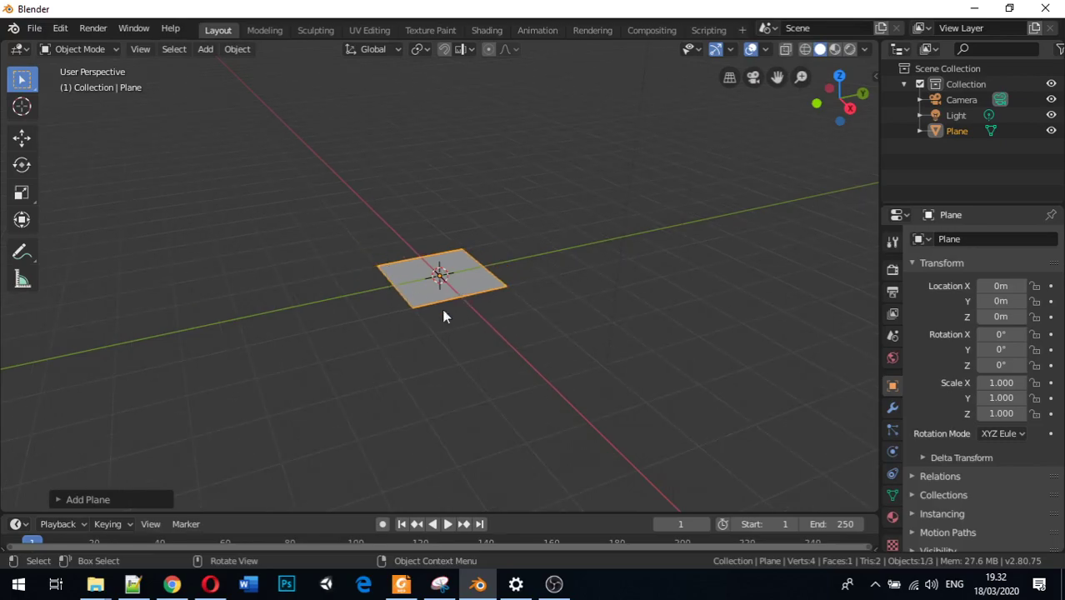
{"action": "key", "text": "s"}
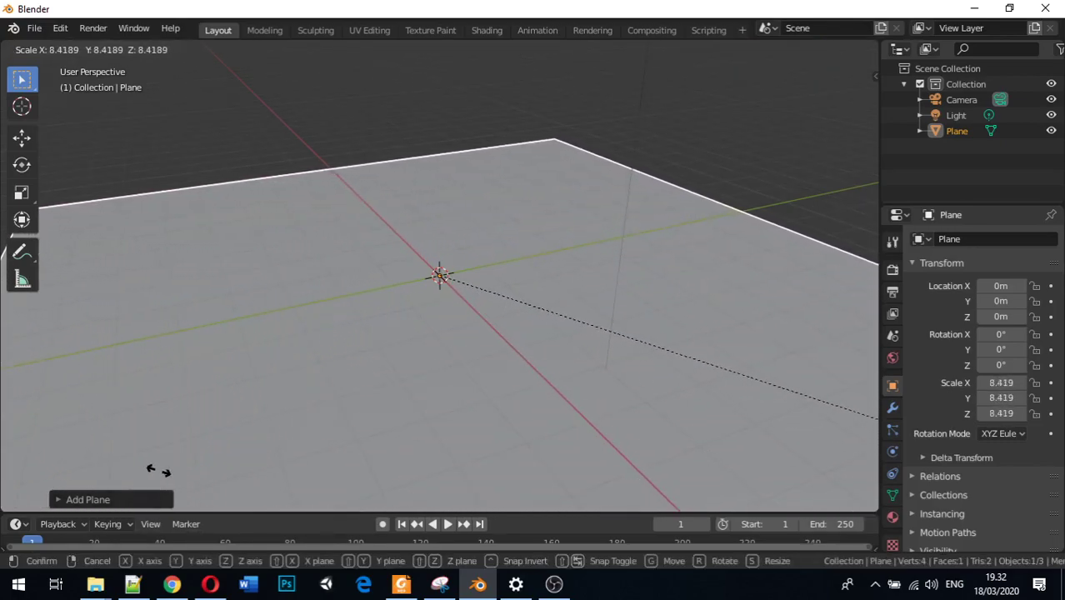
{"action": "left_click", "coordinate": [207, 471]}
{"action": "scroll", "coordinate": [133, 376], "scroll_direction": "down", "scroll_amount": 3}
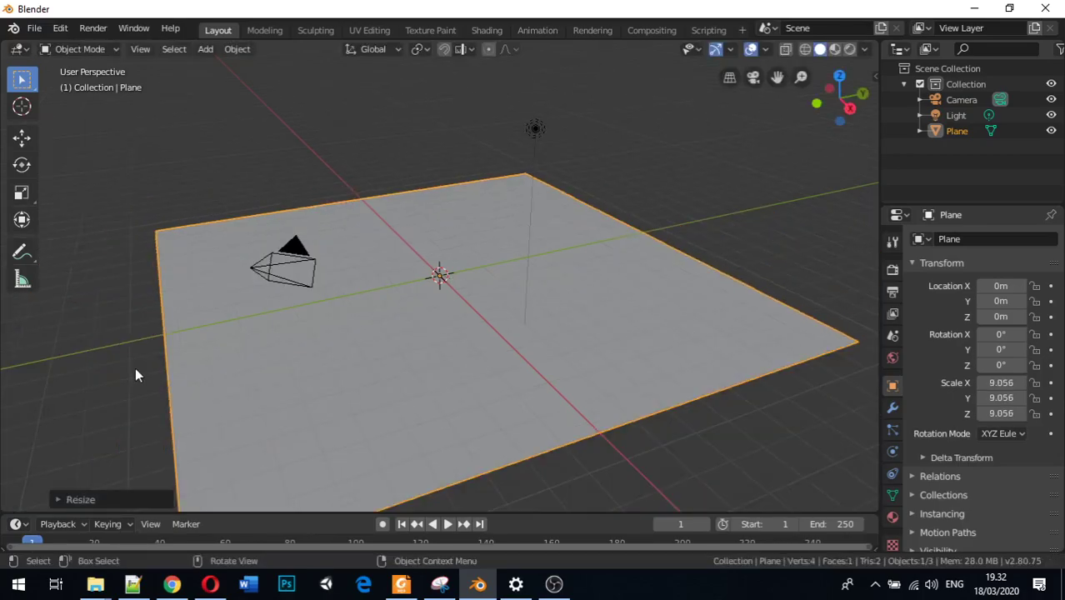
{"action": "key", "text": "s"}
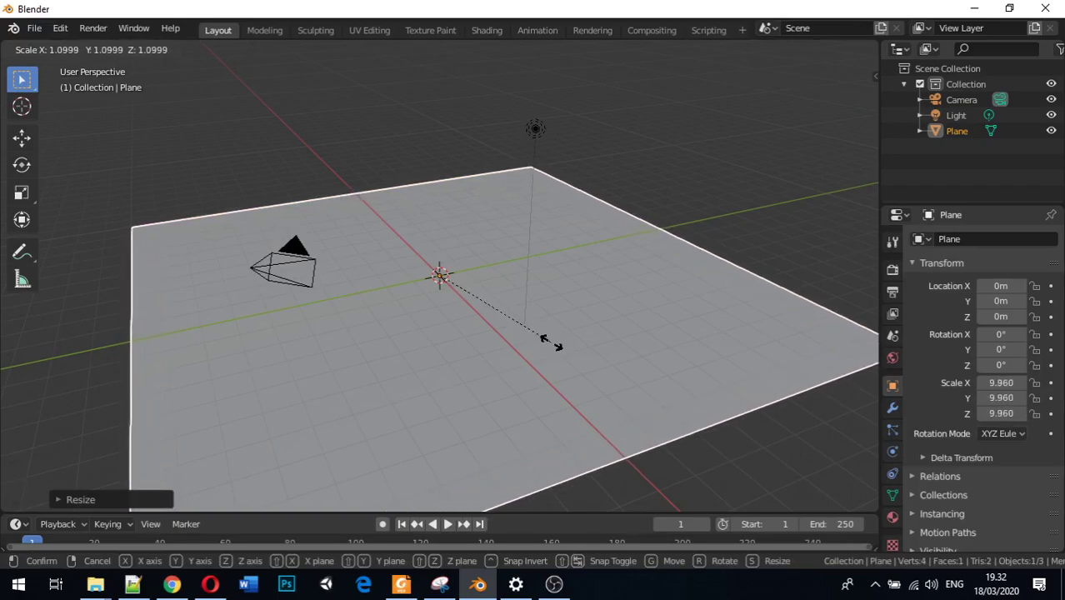
{"action": "left_click", "coordinate": [550, 348]}
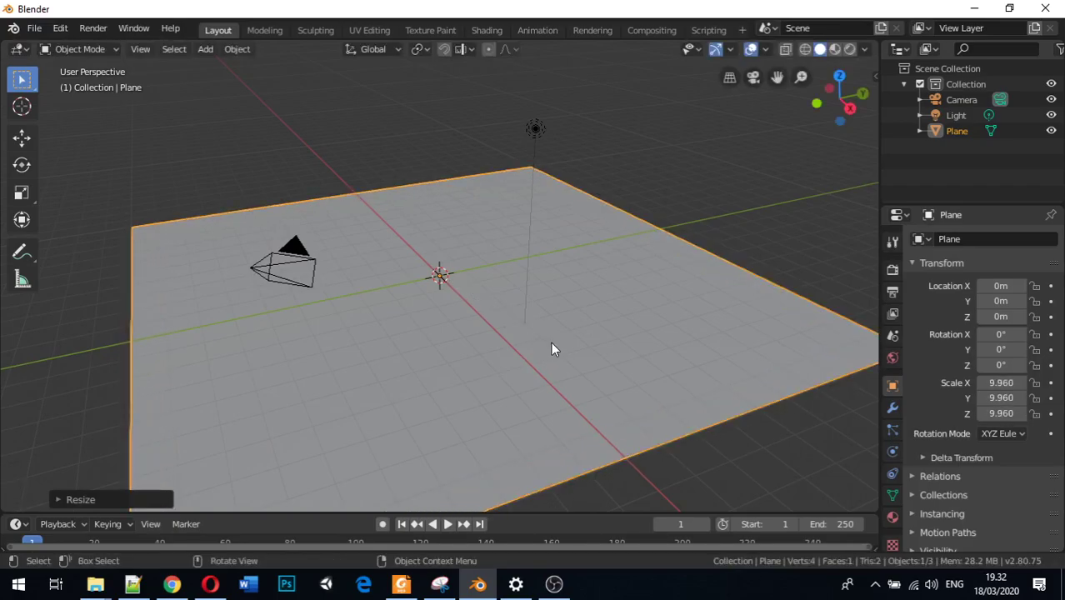
Switch the enlarged plane from Object Mode to Edit Mode
{"action": "left_click", "coordinate": [303, 388]}
{"action": "middle_click_drag", "start_coordinate": [412, 283], "coordinate": [511, 306]}
{"action": "scroll", "coordinate": [547, 292], "scroll_direction": "down", "scroll_amount": 2}
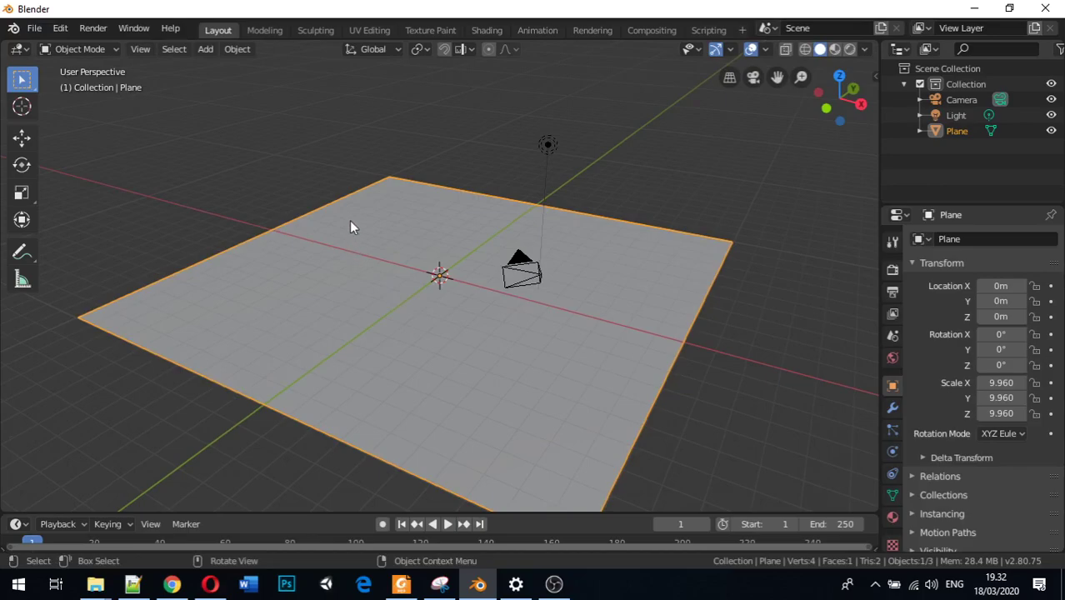
{"action": "left_click", "coordinate": [70, 48]}
{"action": "key", "text": "Tab"}
{"action": "middle_click_drag", "start_coordinate": [386, 250], "coordinate": [344, 397]}
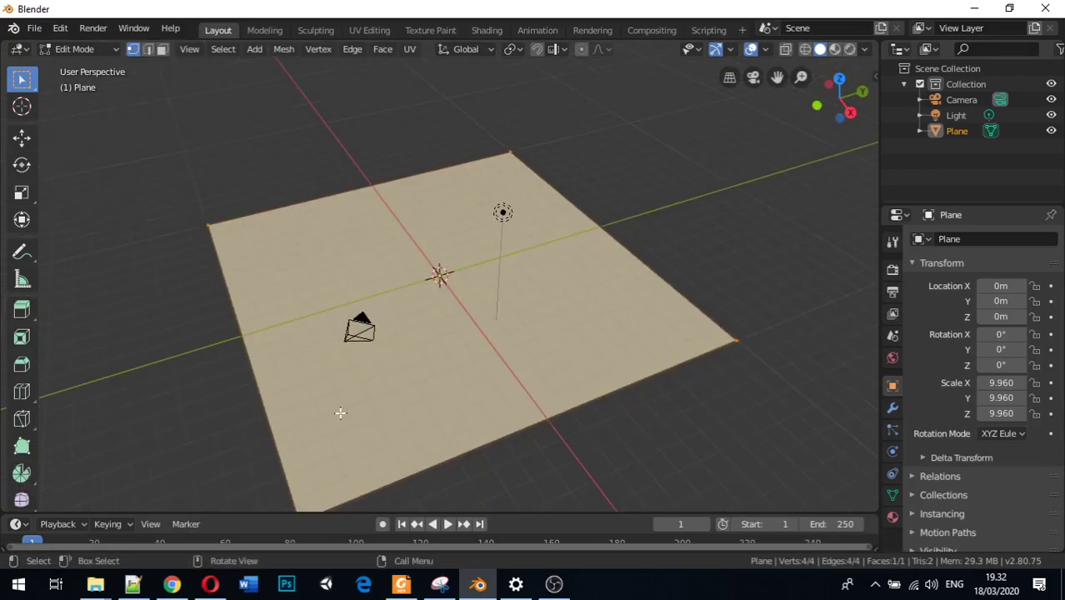
{"action": "middle_click_drag", "start_coordinate": [312, 452], "coordinate": [286, 428]}
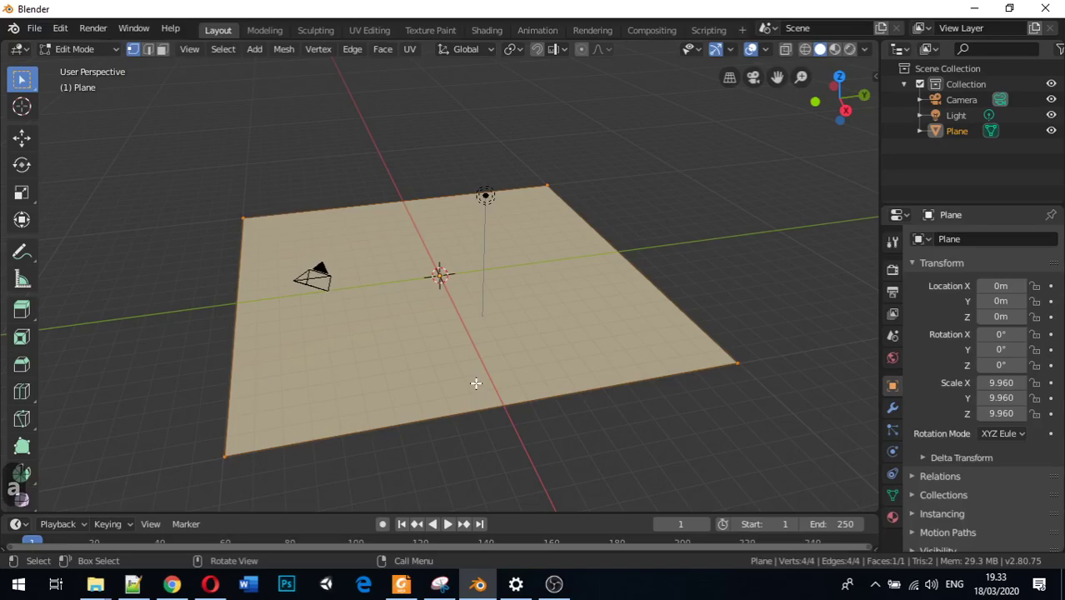
Select all of the plane's vertices and subdivide the mesh with 10 cuts
{"action": "left_click", "coordinate": [731, 157]}
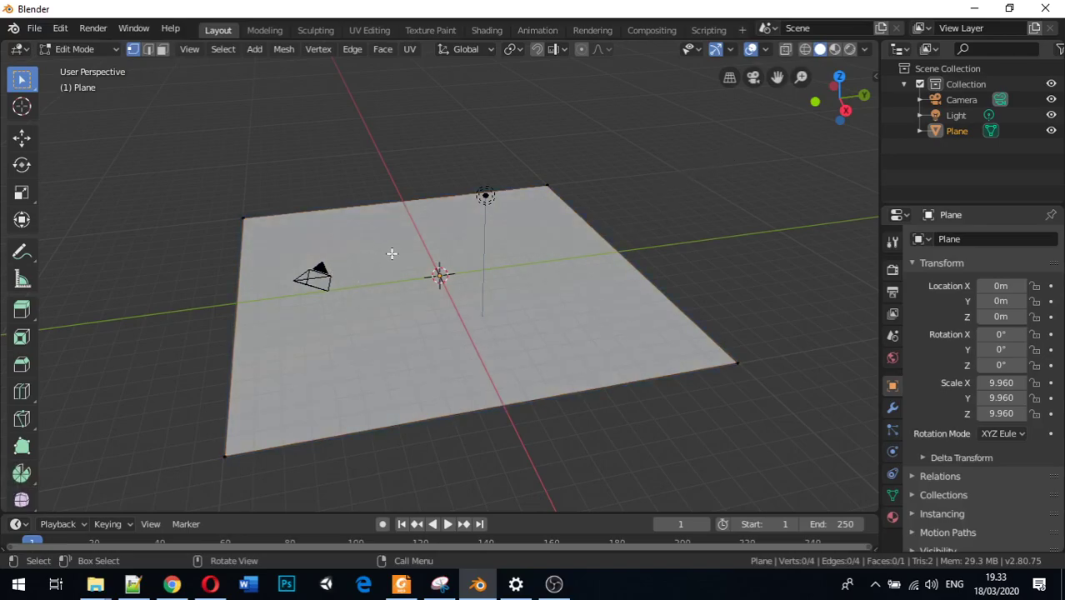
{"action": "key", "text": "a"}
{"action": "right_click", "coordinate": [366, 239]}
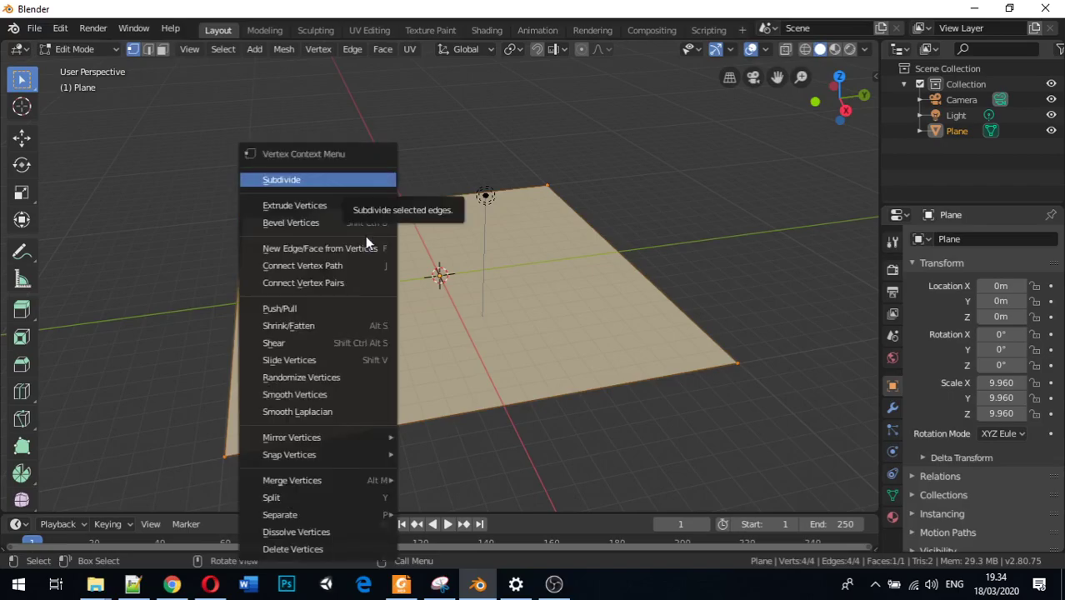
{"action": "left_click", "coordinate": [312, 181]}
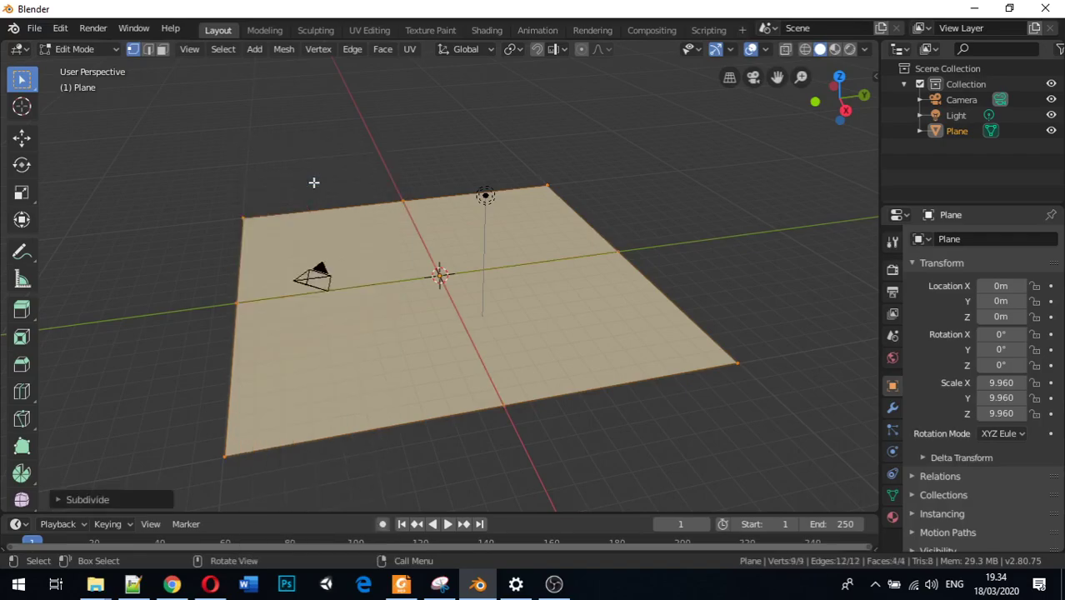
{"action": "left_click", "coordinate": [101, 498]}
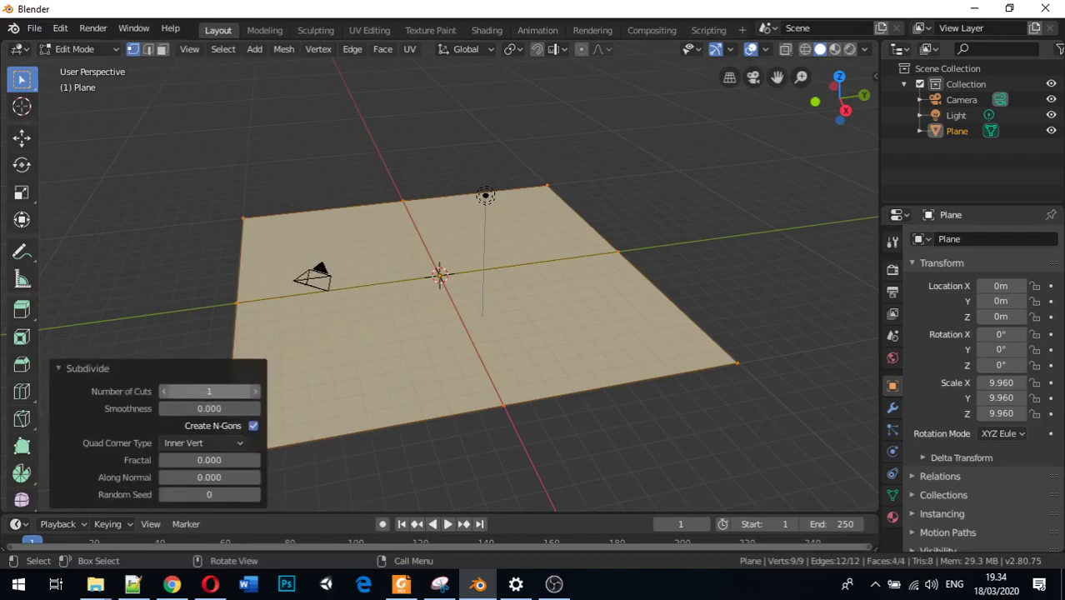
{"action": "left_click", "coordinate": [211, 391]}
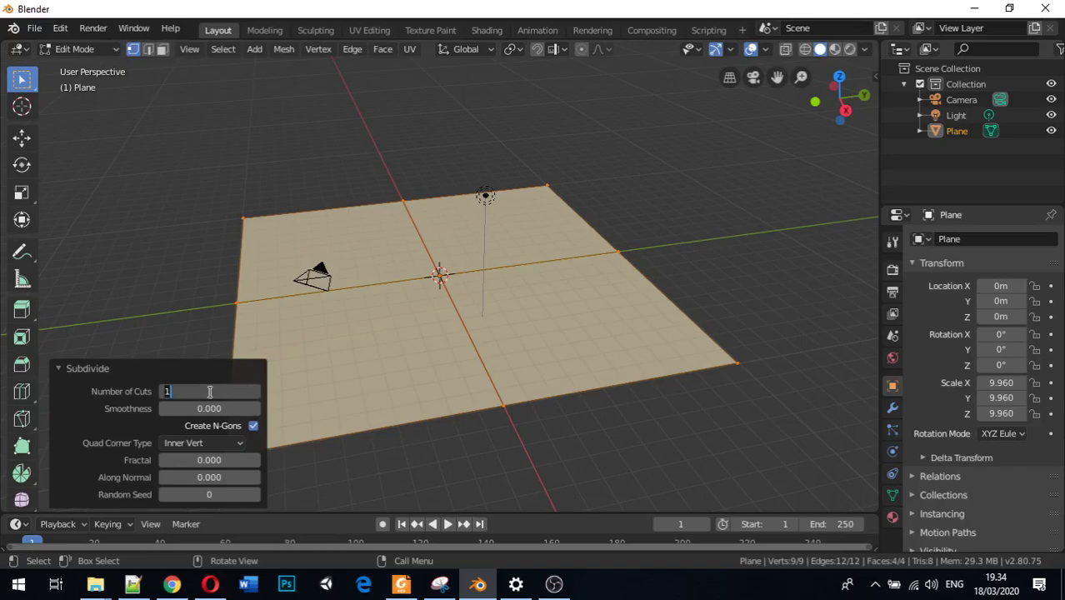
{"action": "left_click", "coordinate": [156, 394]}
{"action": "mouse_move", "coordinate": [176, 390]}
{"action": "left_mouse_down"}
{"action": "mouse_move", "coordinate": [234, 391]}
{"action": "mouse_move", "coordinate": [184, 391]}
{"action": "left_mouse_up"}
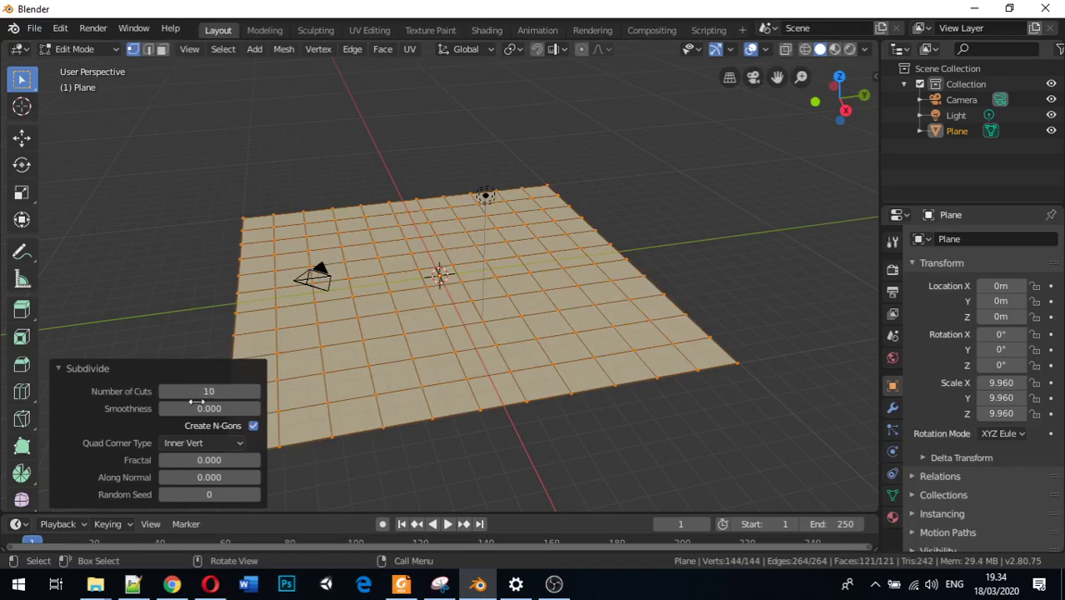
Set the subdivision's number of cuts to 80
{"action": "left_click", "coordinate": [223, 391]}
{"action": "left_click_drag", "start_coordinate": [226, 390], "coordinate": [167, 391]}
{"action": "key", "text": "BackSpace"}
{"action": "key", "text": "BackSpace"}
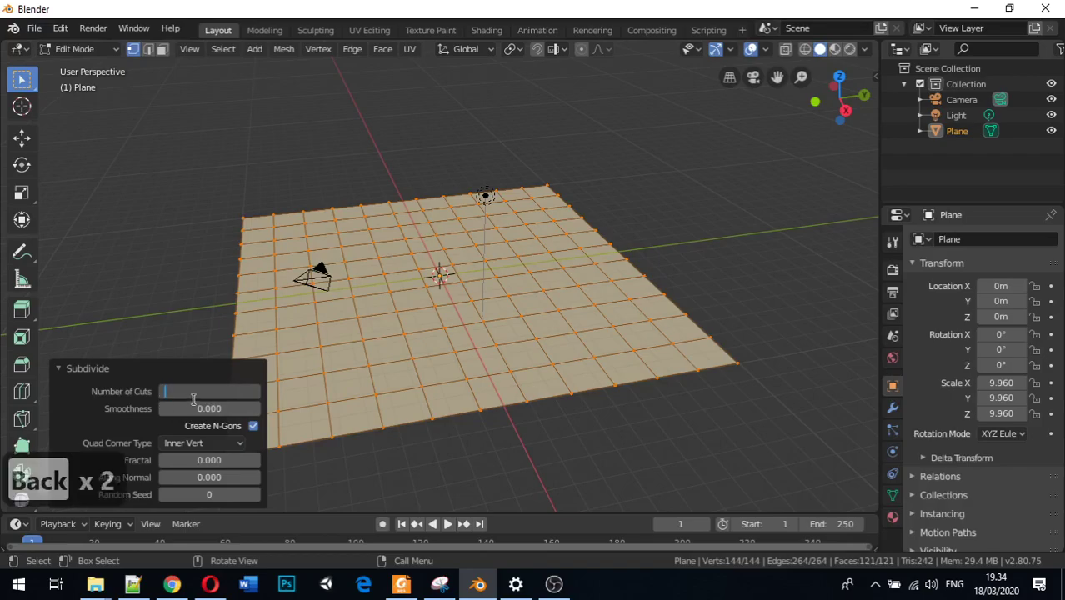
{"action": "type", "text": "80"}
{"action": "key", "text": "Return"}
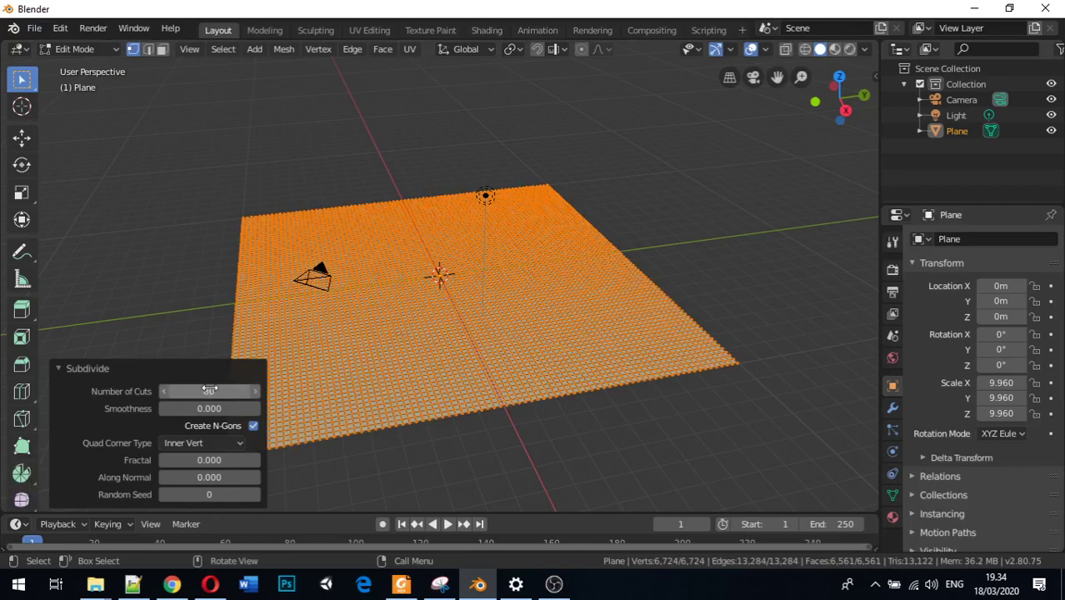
Set the subdivision's number of cuts to 70
{"action": "left_click", "coordinate": [209, 390]}
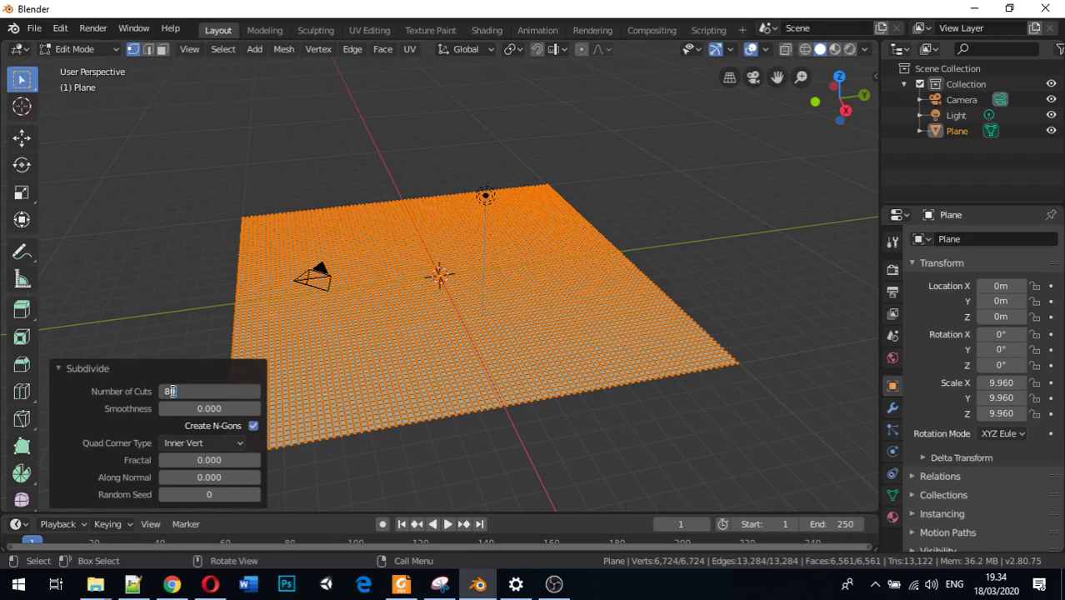
{"action": "key", "text": "BackSpace"}
{"action": "type", "text": "7"}
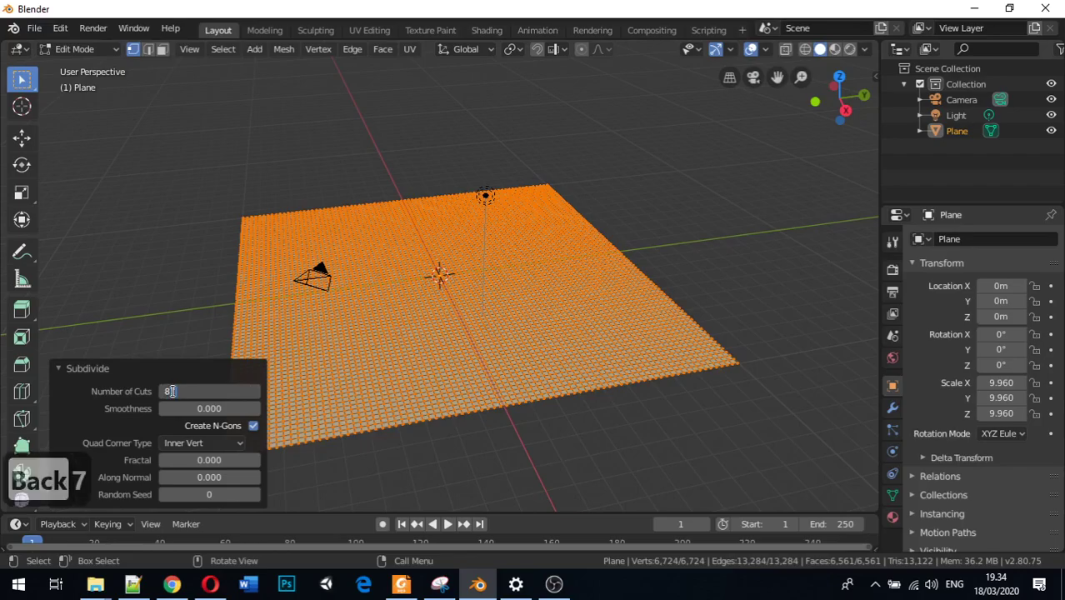
{"action": "key", "text": "BackSpace"}
{"action": "key", "text": "BackSpace"}
{"action": "key", "text": "BackSpace"}
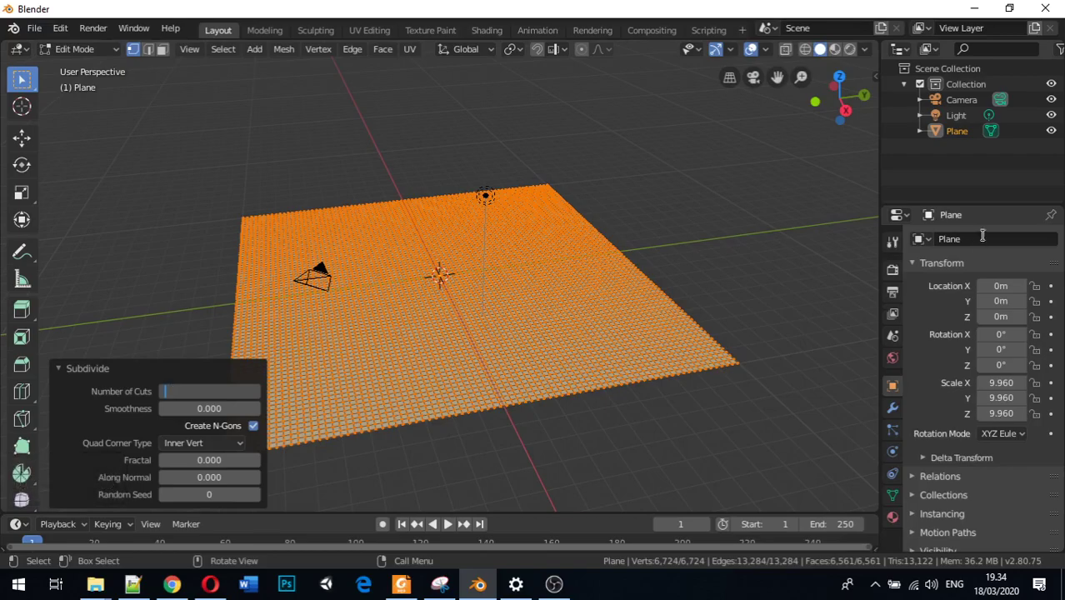
{"action": "type", "text": "70"}
{"action": "key", "text": "Return"}
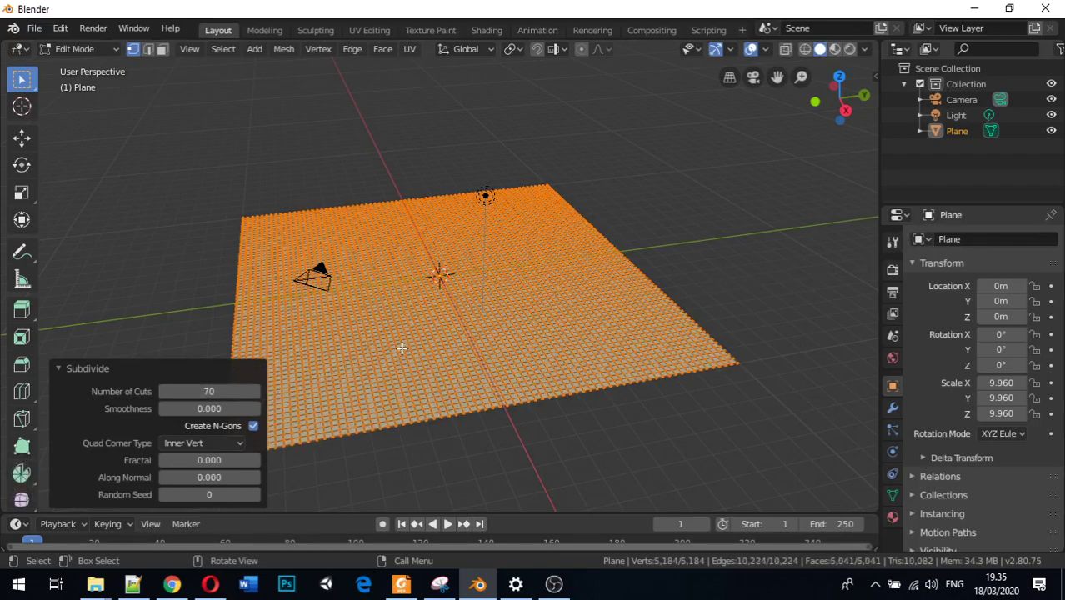
Examine the density of the plane's subdivided vertex grid up close, and cancel the Carnac crash report
{"action": "left_click", "coordinate": [401, 348]}
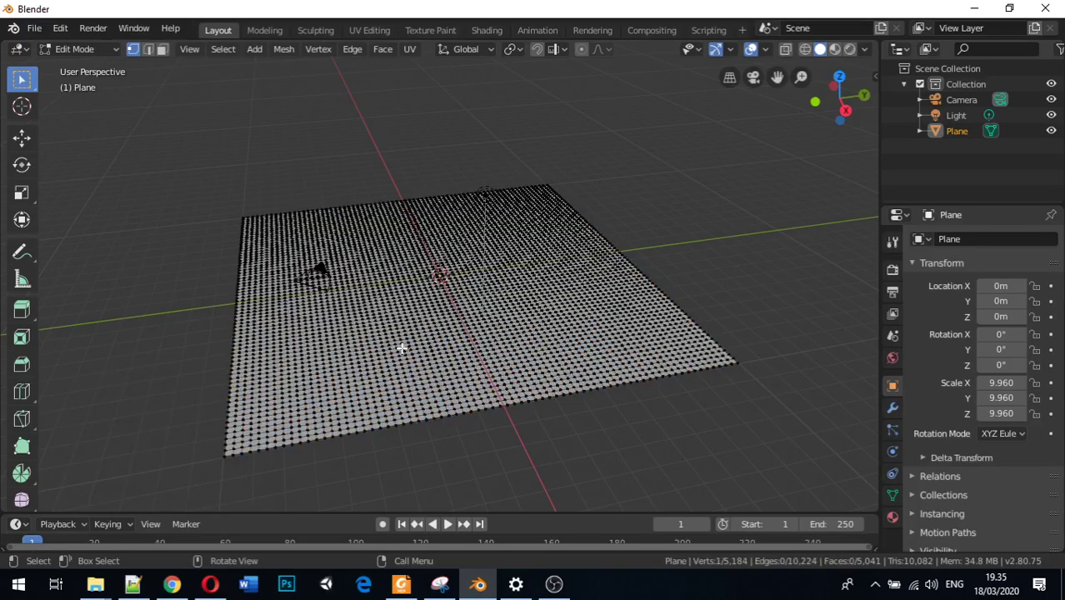
{"action": "scroll", "coordinate": [378, 293], "scroll_direction": "up", "scroll_amount": 2}
{"action": "scroll", "coordinate": [377, 293], "scroll_direction": "up", "scroll_amount": 2}
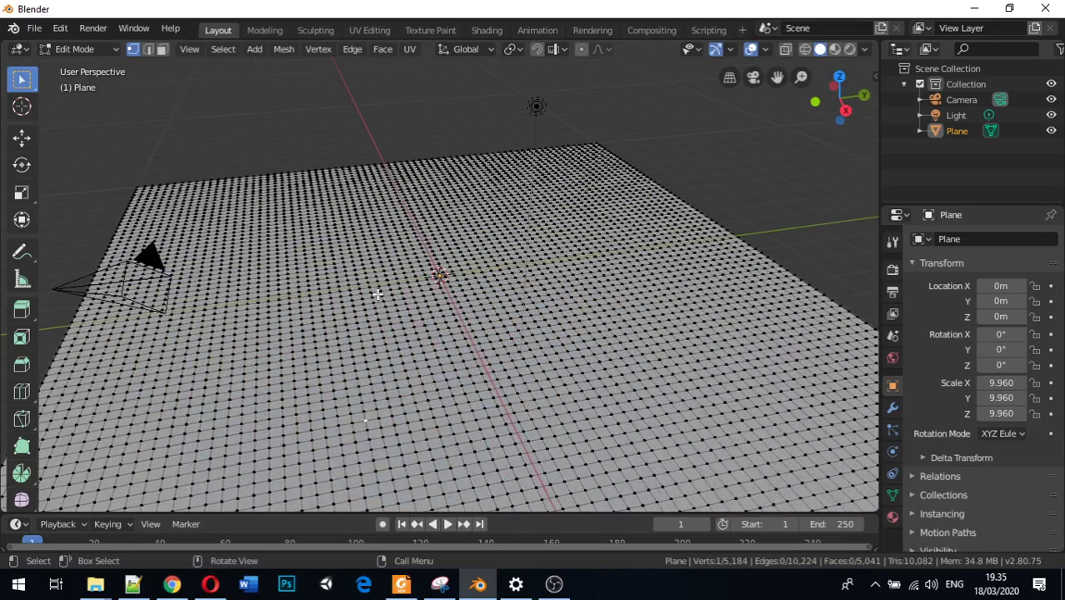
{"action": "scroll", "coordinate": [375, 293], "scroll_direction": "down", "scroll_amount": 2}
{"action": "scroll", "coordinate": [375, 294], "scroll_direction": "up", "scroll_amount": 2}
{"action": "middle_click_drag", "start_coordinate": [325, 304], "coordinate": [244, 329]}
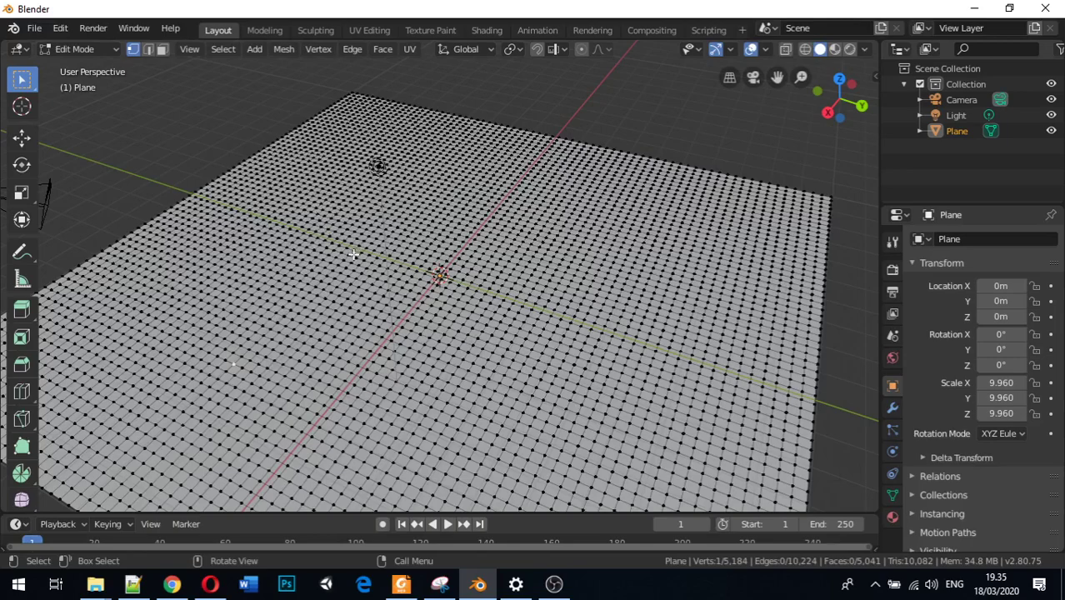
{"action": "scroll", "coordinate": [354, 254], "scroll_direction": "down", "scroll_amount": 2}
{"action": "scroll", "coordinate": [354, 254], "scroll_direction": "up", "scroll_amount": 3}
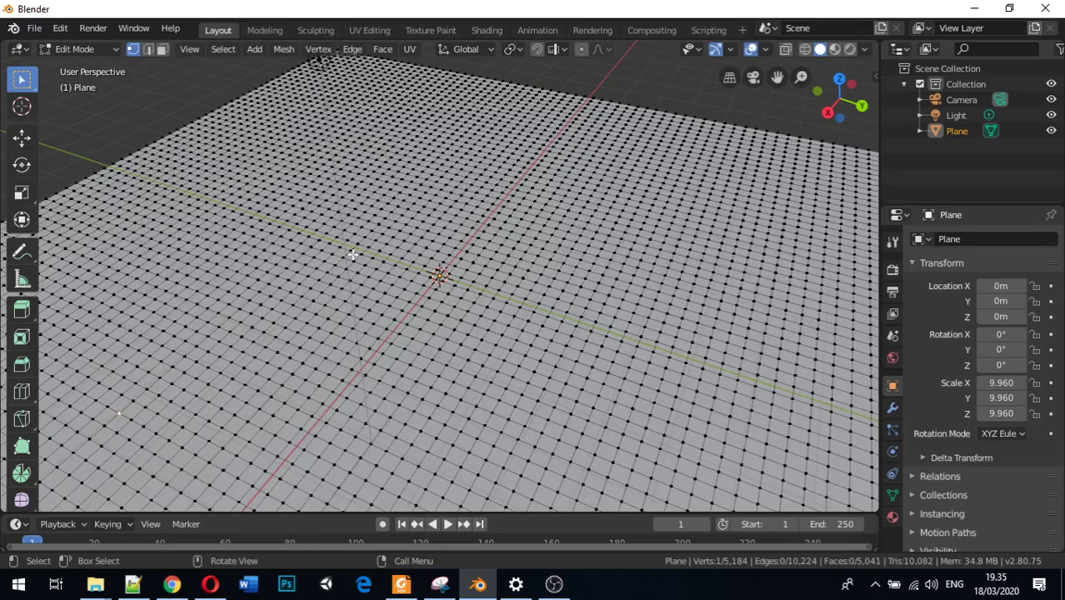
{"action": "scroll", "coordinate": [354, 254], "scroll_direction": "down", "scroll_amount": 2}
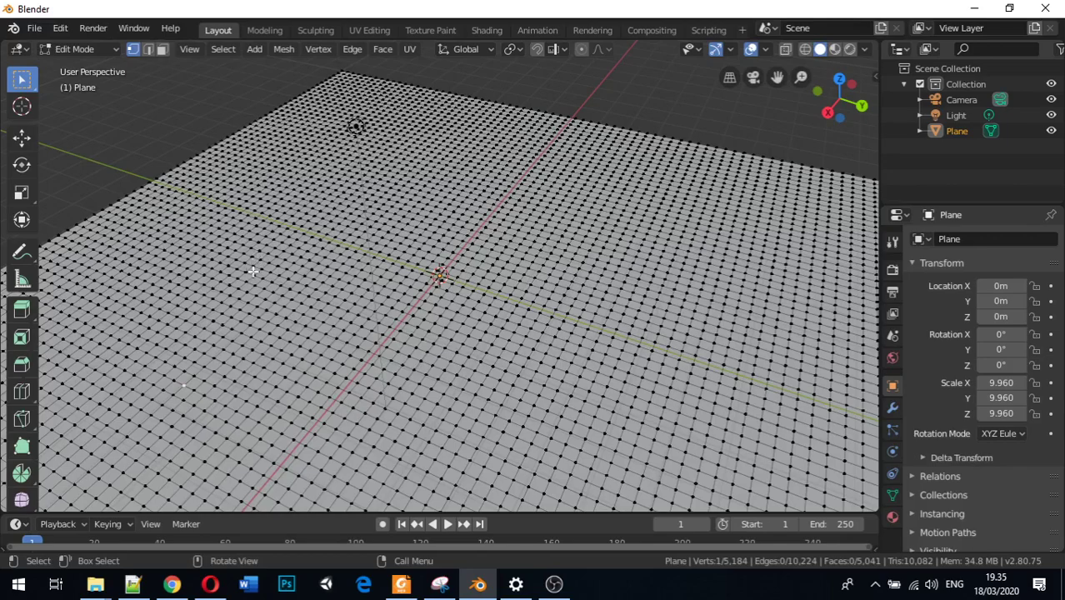
{"action": "middle_click_drag", "start_coordinate": [262, 373], "coordinate": [344, 403]}
{"action": "scroll", "coordinate": [563, 433], "scroll_direction": "up", "scroll_amount": 4}
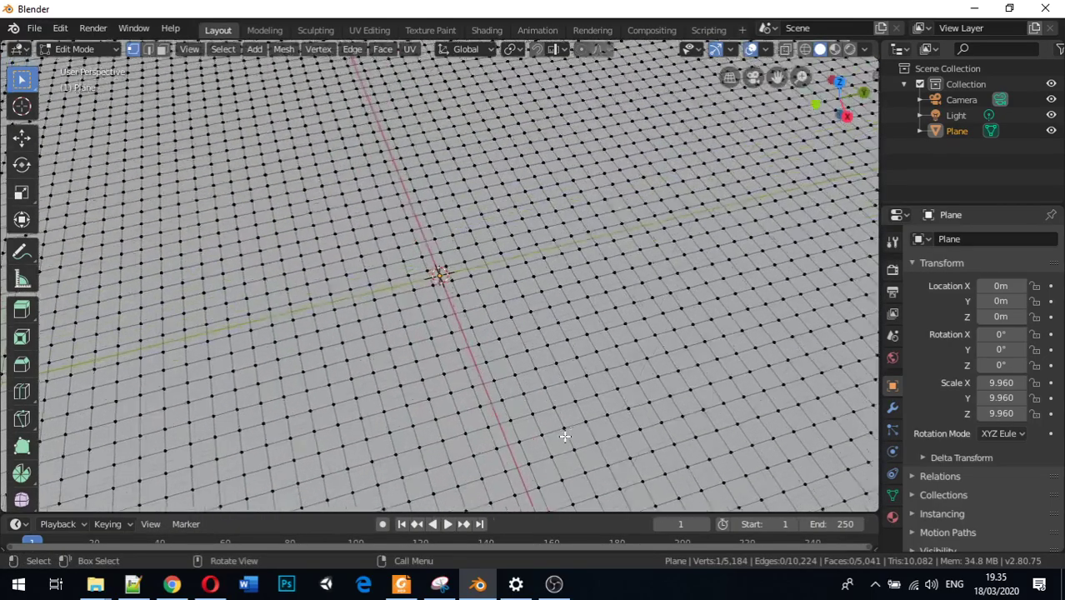
{"action": "scroll", "coordinate": [564, 435], "scroll_direction": "up", "scroll_amount": 5}
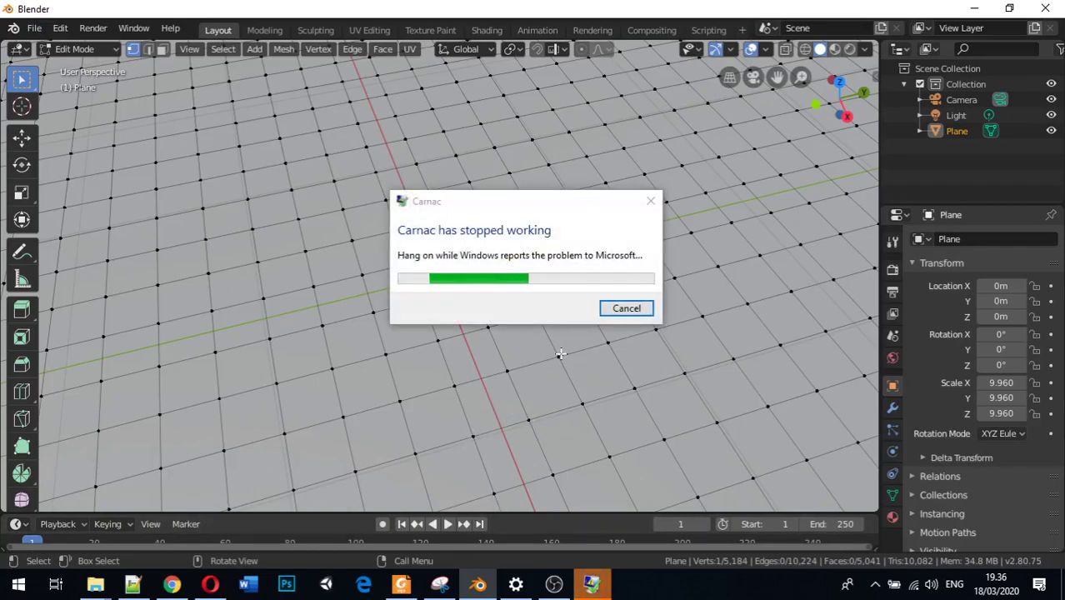
{"action": "left_click", "coordinate": [623, 309]}
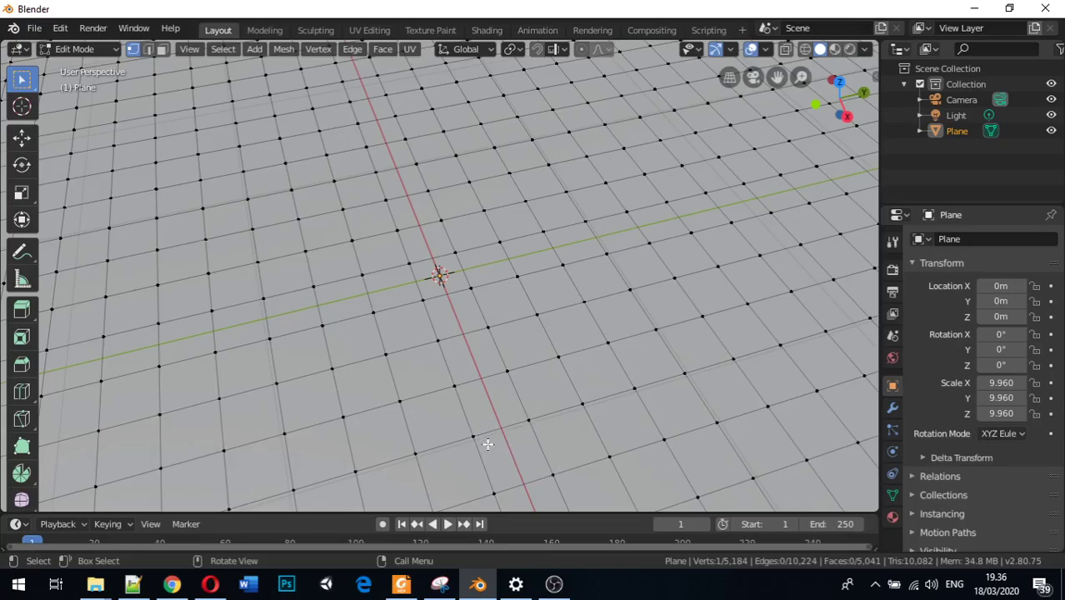
Select all of the plane's vertices and triangulate its faces
{"action": "scroll", "coordinate": [495, 425], "scroll_direction": "down", "scroll_amount": 8}
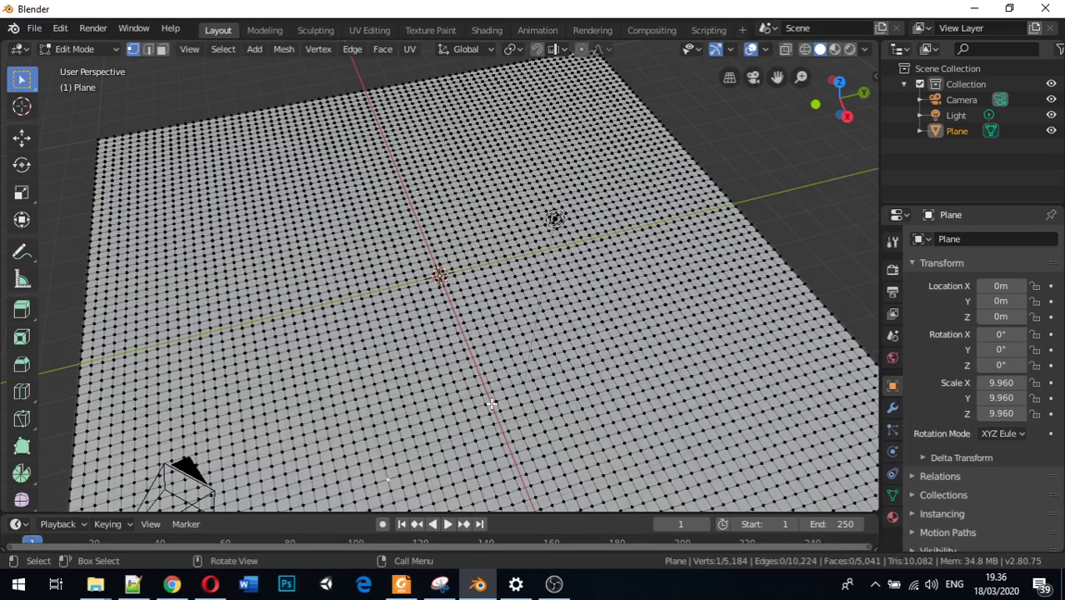
{"action": "key", "text": "a"}
{"action": "scroll", "coordinate": [451, 403], "scroll_direction": "down", "scroll_amount": 1}
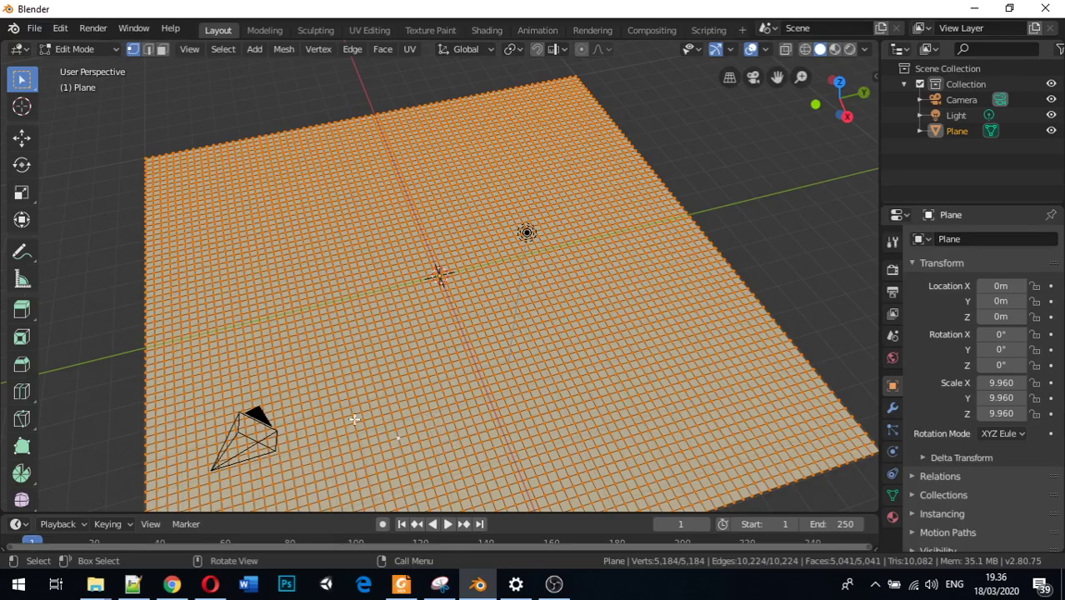
{"action": "key", "text": "ctrl"}
{"action": "key", "text": "ctrl+t"}
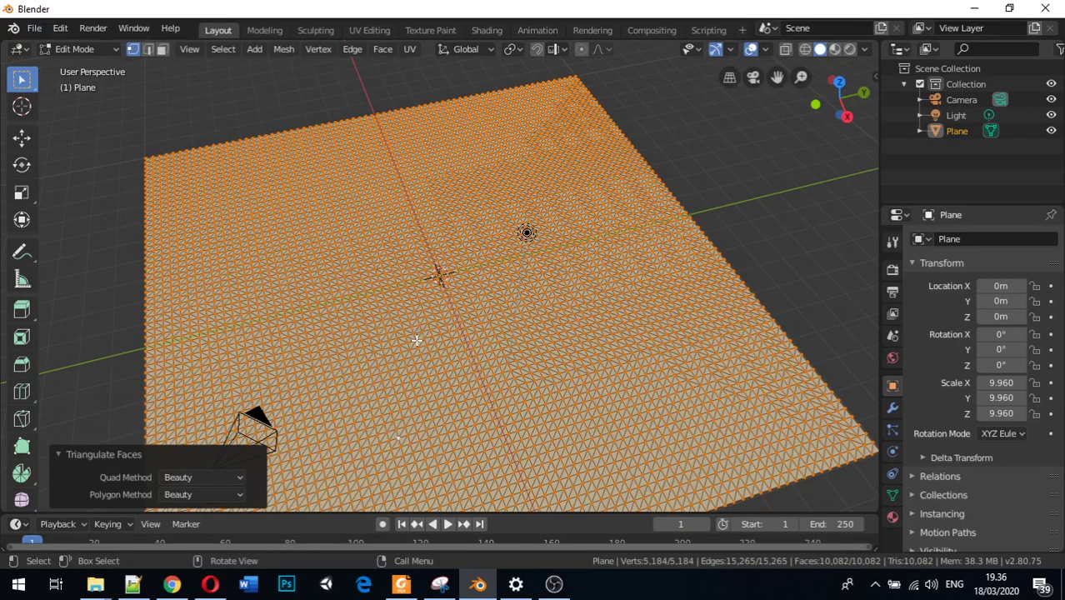
Search Windows for "car", launch the Carnac app, and return to the Blender viewport
{"action": "left_click", "coordinate": [875, 583]}
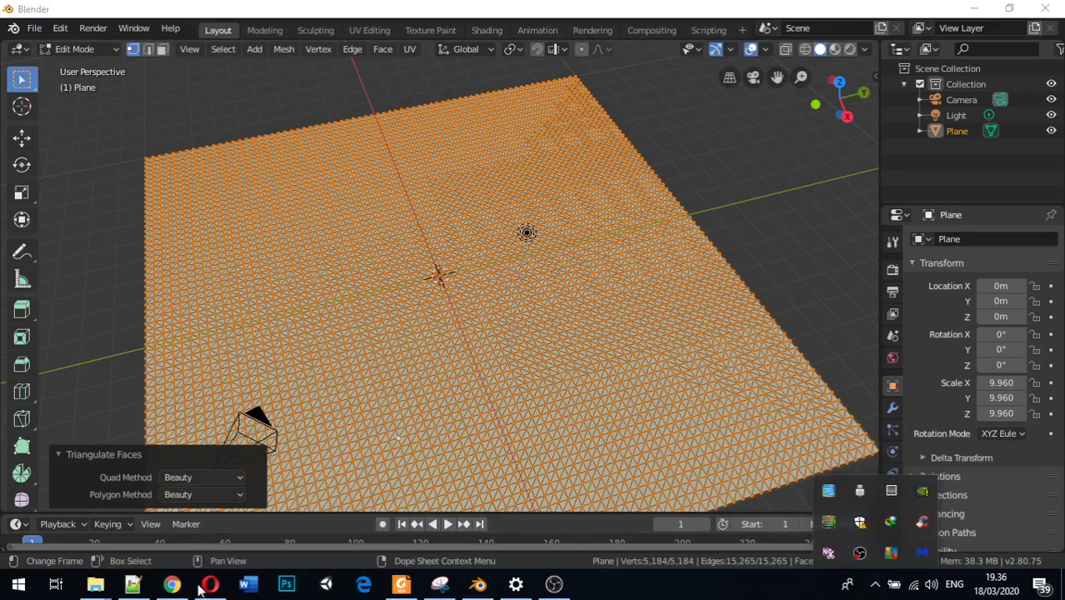
{"action": "left_click", "coordinate": [18, 583]}
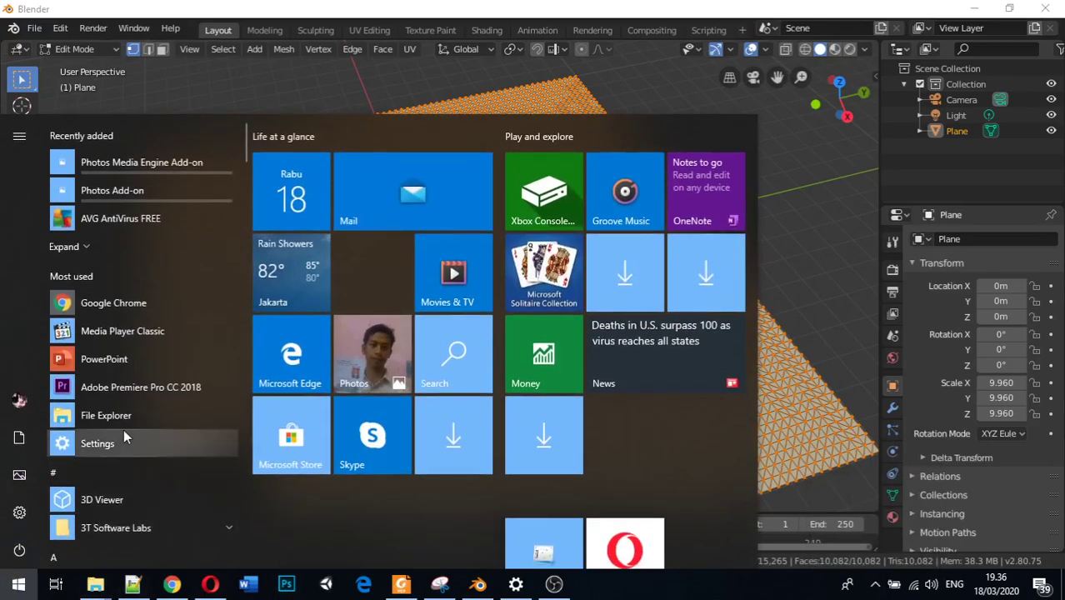
{"action": "type", "text": "car"}
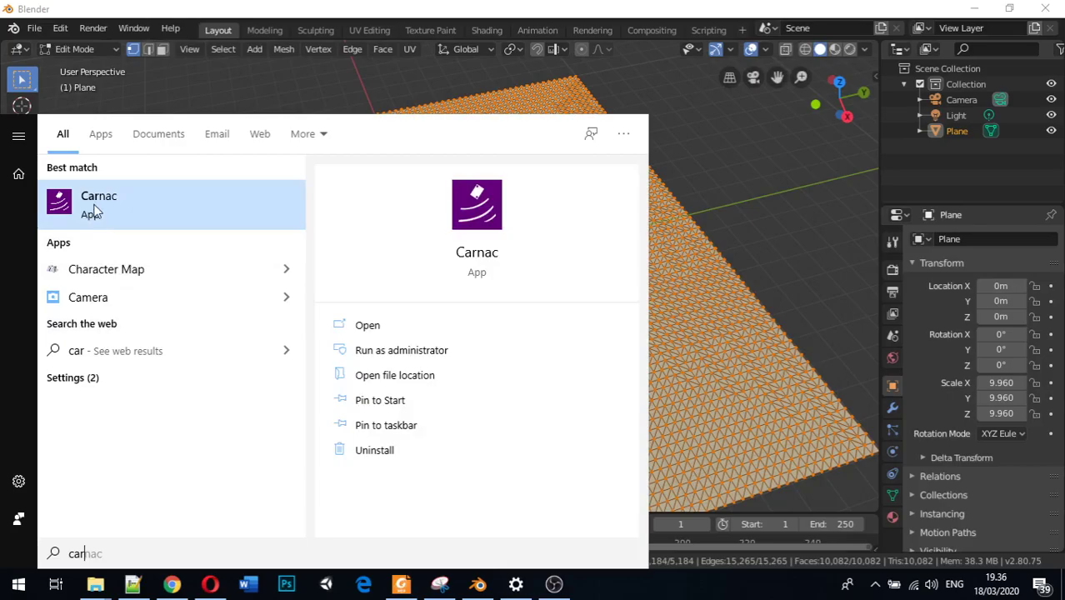
{"action": "left_click", "coordinate": [96, 205]}
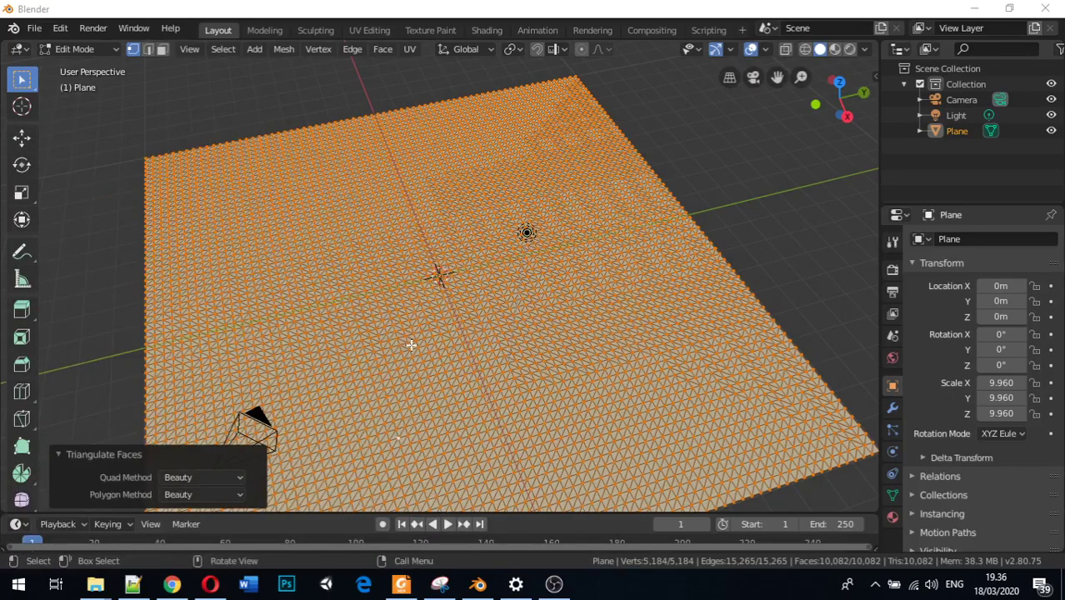
{"action": "left_click", "coordinate": [434, 328]}
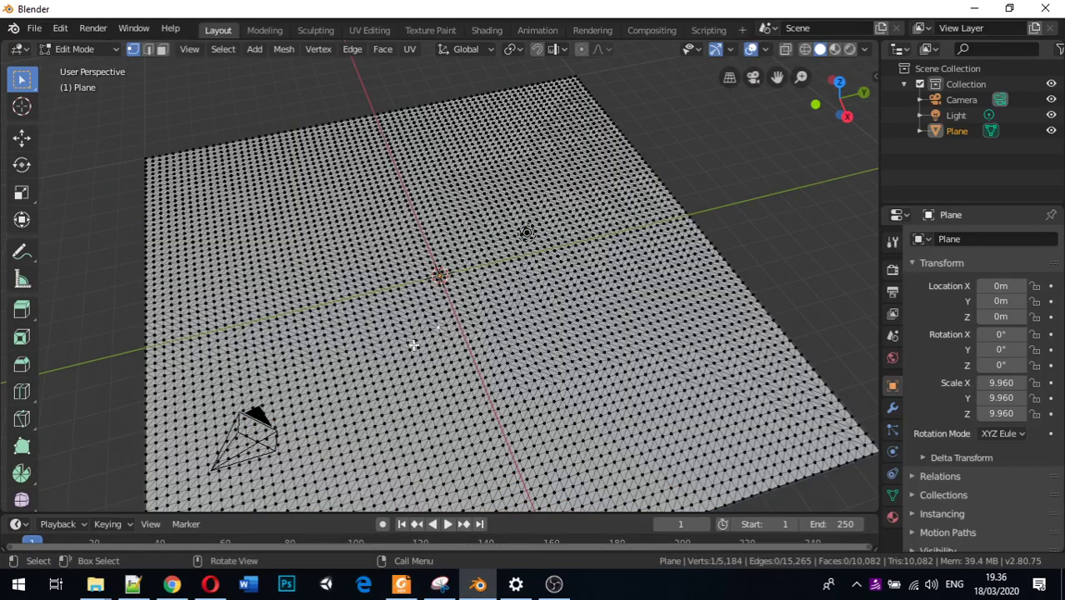
Examine the triangulated mesh up close and from a lower angle, and check Carnac in the system tray
{"action": "scroll", "coordinate": [414, 344], "scroll_direction": "up", "scroll_amount": 5}
{"action": "scroll", "coordinate": [305, 385], "scroll_direction": "up", "scroll_amount": 3}
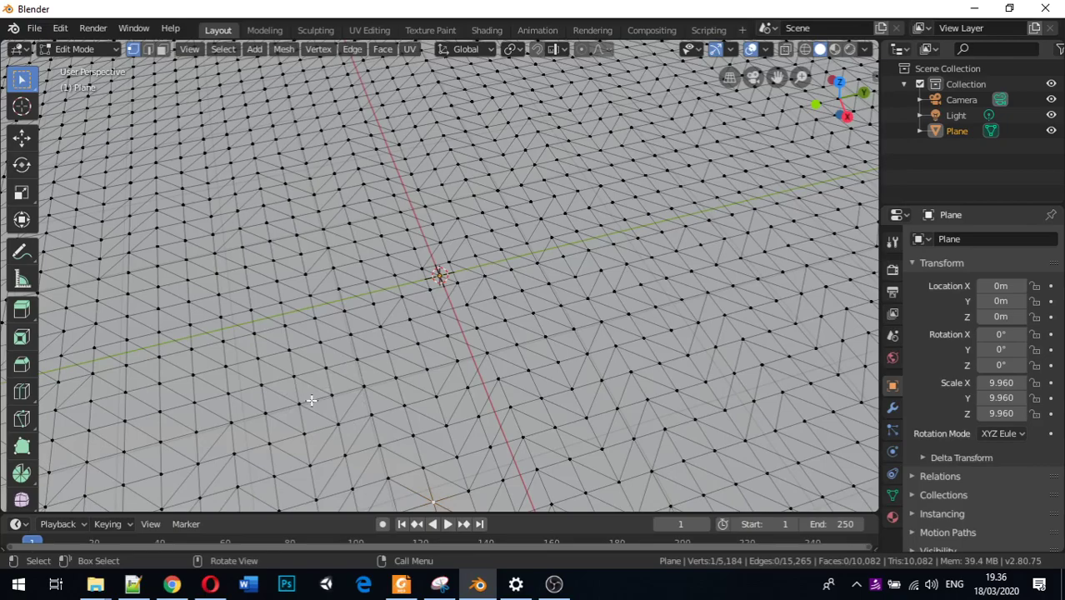
{"action": "key", "text": "a"}
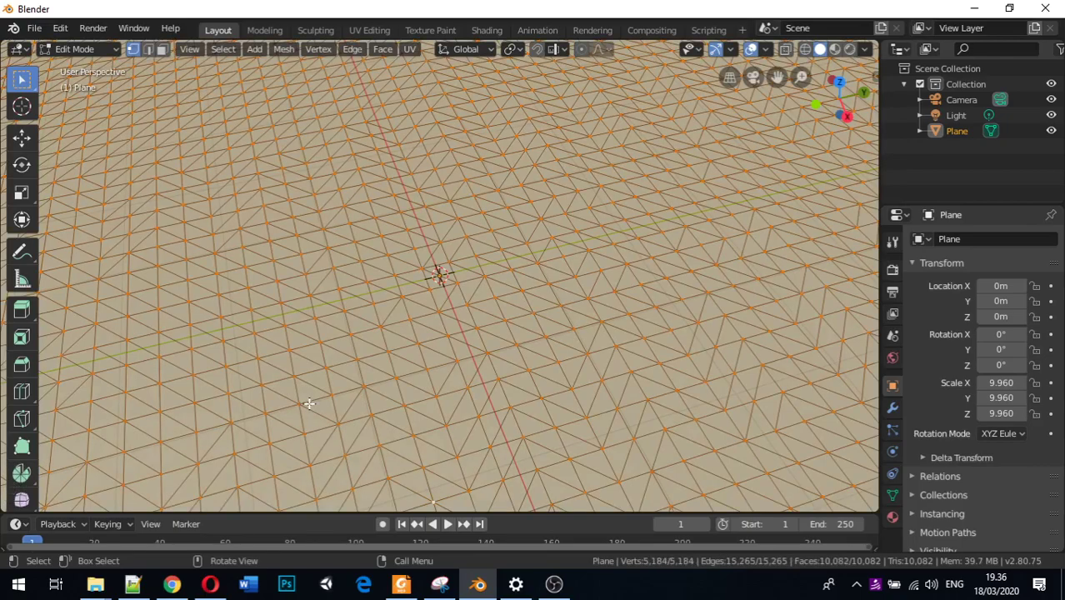
{"action": "scroll", "coordinate": [309, 404], "scroll_direction": "down", "scroll_amount": 2}
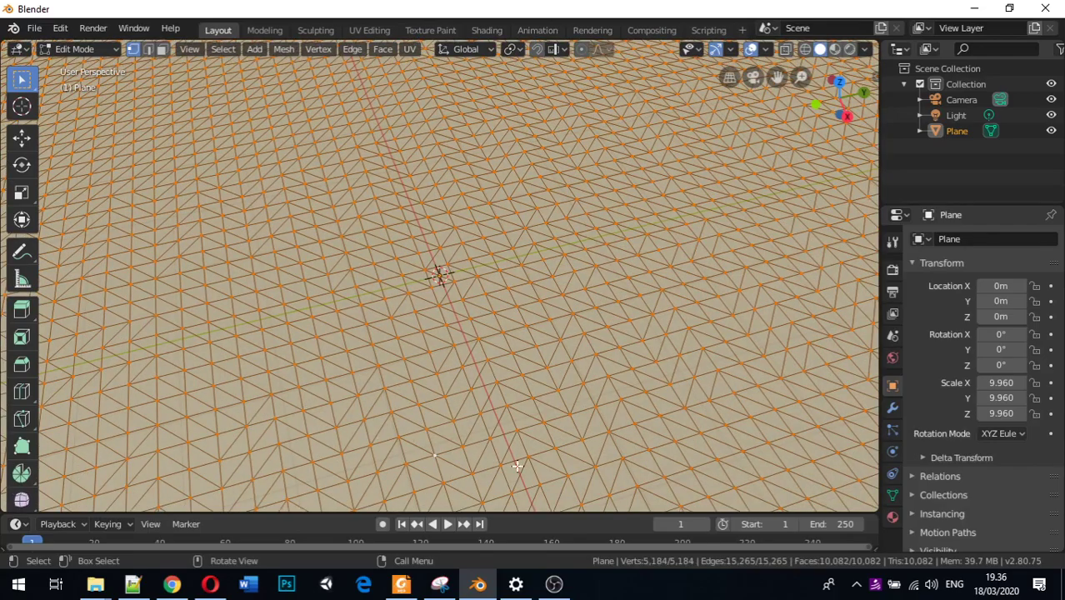
{"action": "right_click", "coordinate": [874, 589]}
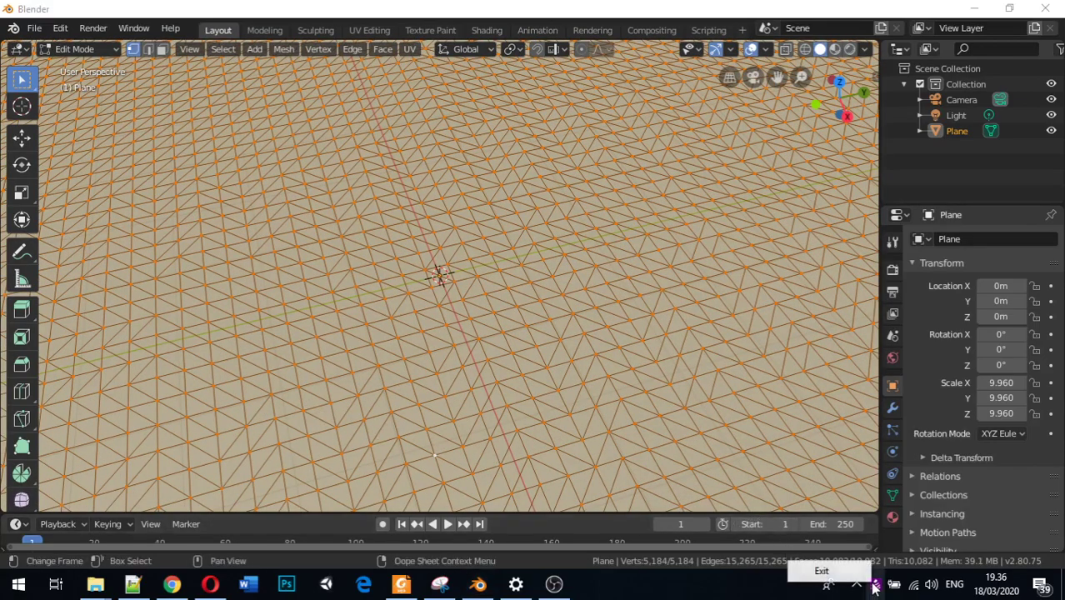
{"action": "left_click", "coordinate": [525, 354]}
{"action": "scroll", "coordinate": [511, 342], "scroll_direction": "down", "scroll_amount": 2}
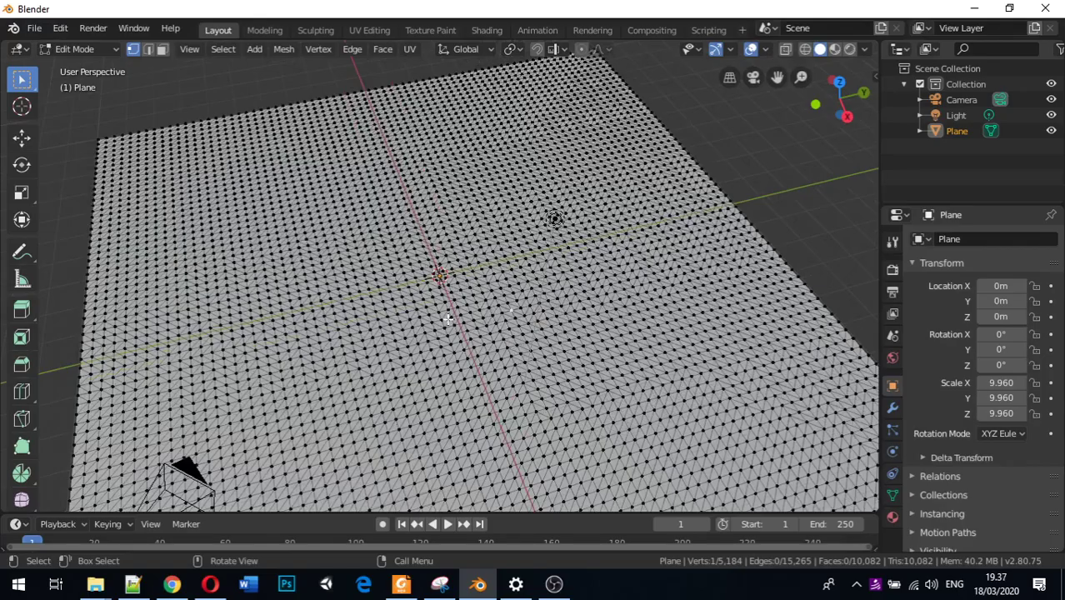
{"action": "middle_click_drag", "start_coordinate": [336, 335], "coordinate": [292, 315]}
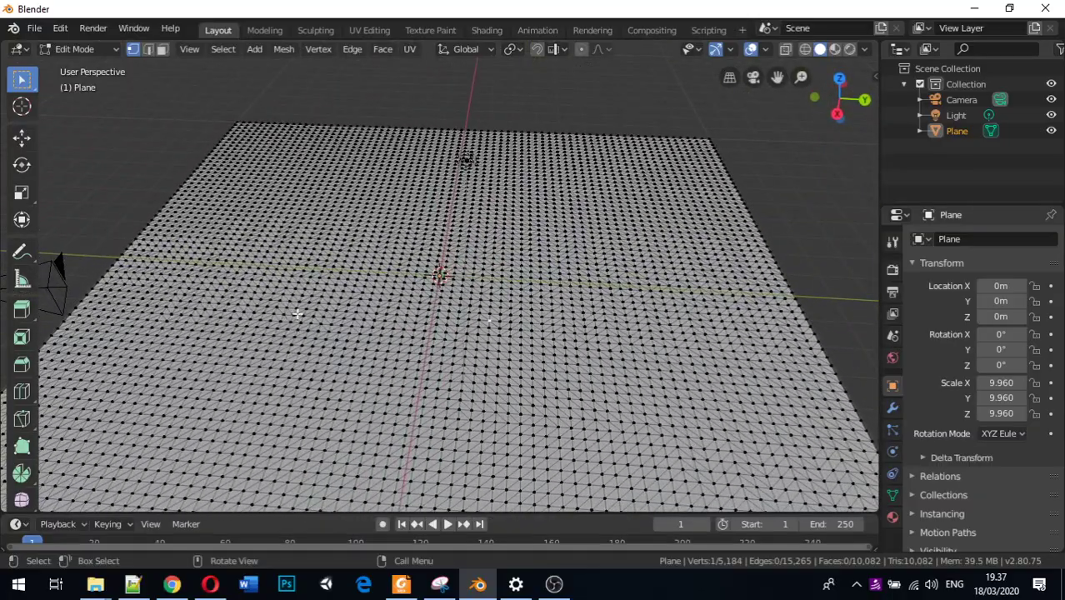
{"action": "scroll", "coordinate": [229, 129], "scroll_direction": "down", "scroll_amount": 1}
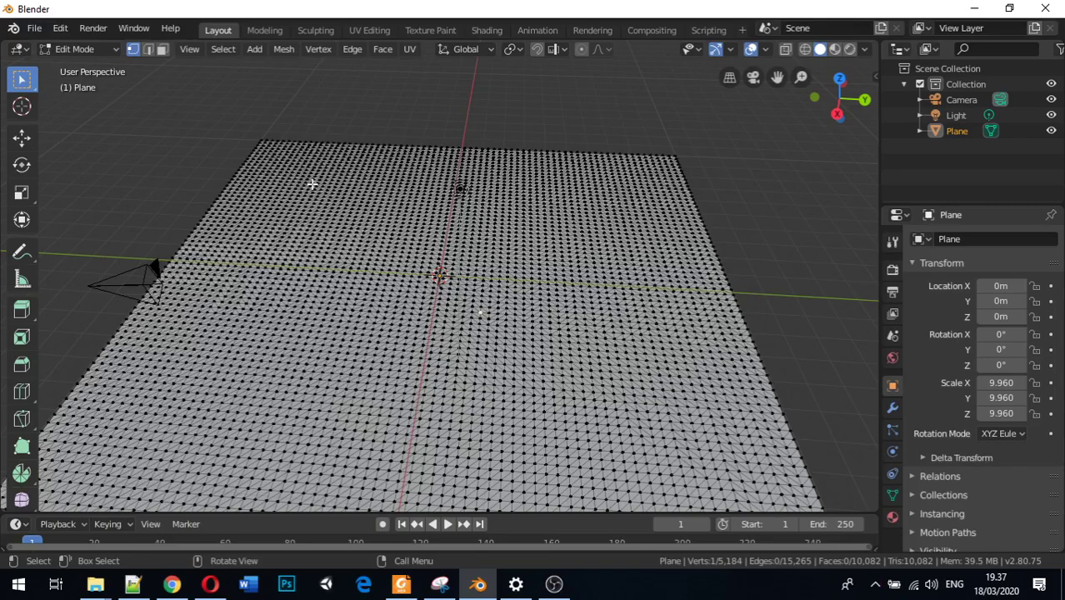
{"action": "left_click", "coordinate": [874, 584]}
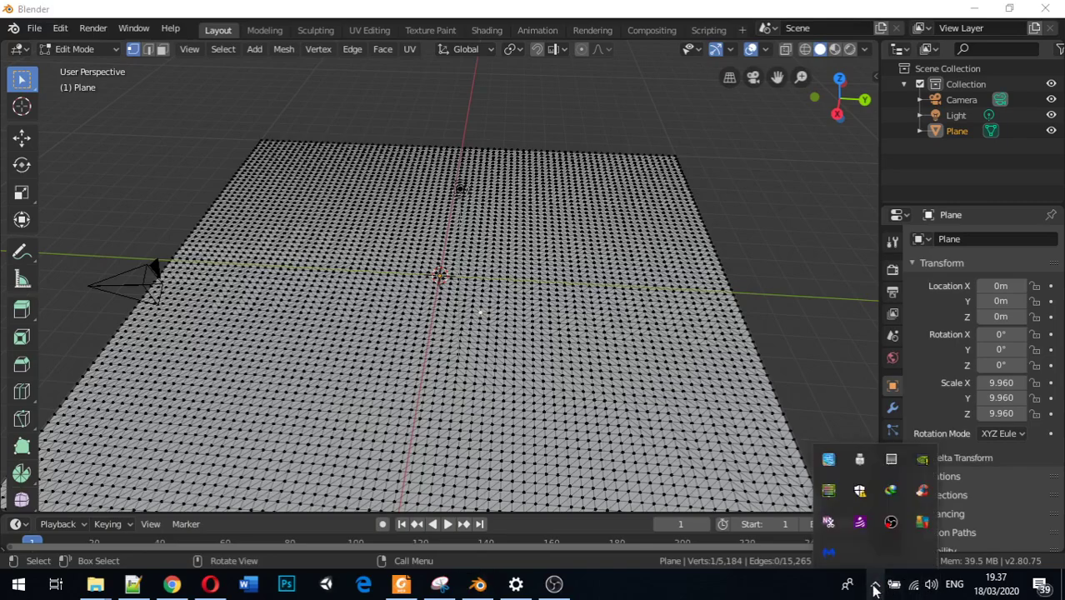
Select four spaced-out vertices near the plane's far edge and enable proportional editing
{"action": "left_click", "coordinate": [289, 169]}
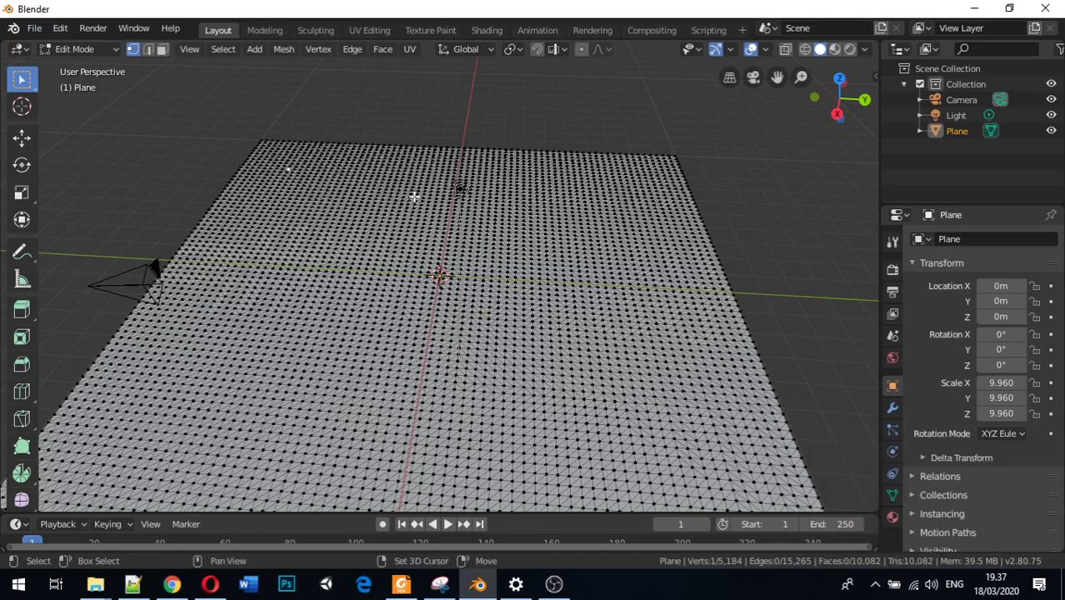
{"action": "left_click", "coordinate": [382, 197], "text": "shift"}
{"action": "left_click", "coordinate": [517, 186], "text": "shift"}
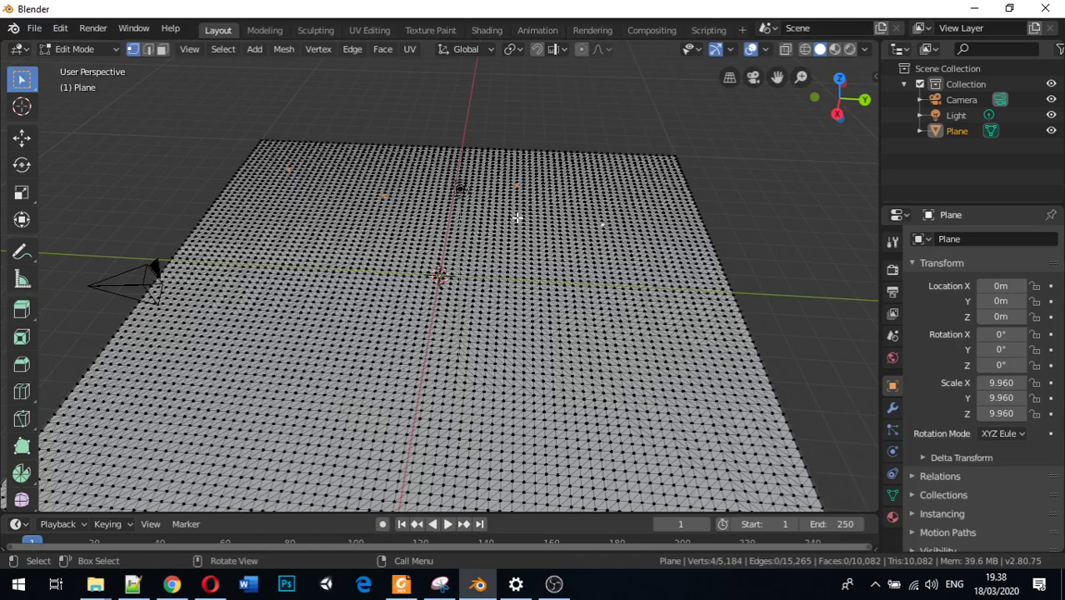
{"action": "key", "text": "o"}
Raise the four selected vertices about 2.46 m along global Z with smooth falloff and a proportional size of about 2.85
{"action": "key", "text": "g"}
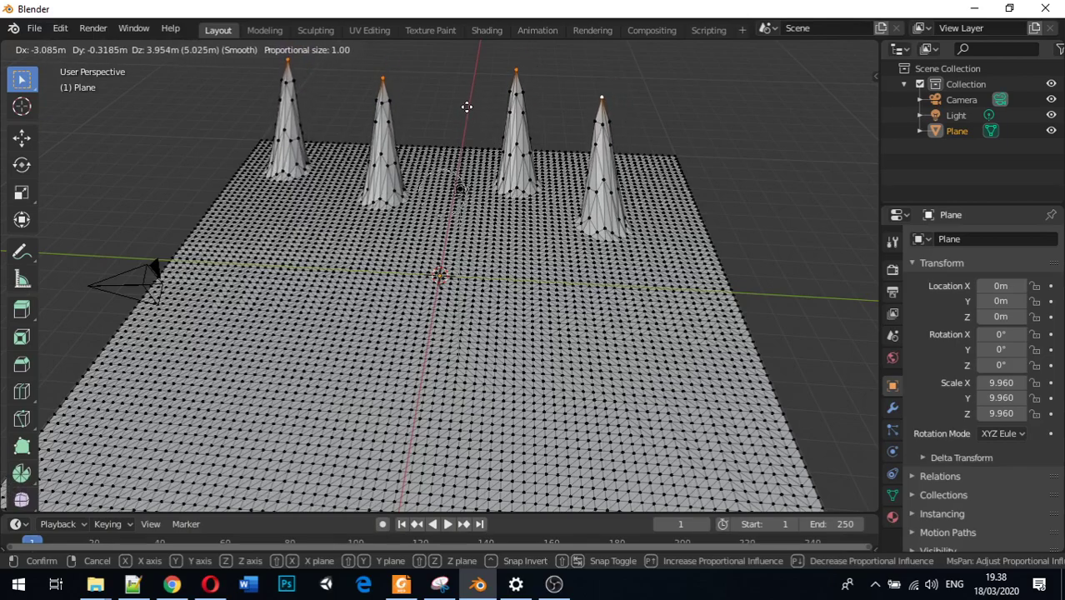
{"action": "key", "text": "z"}
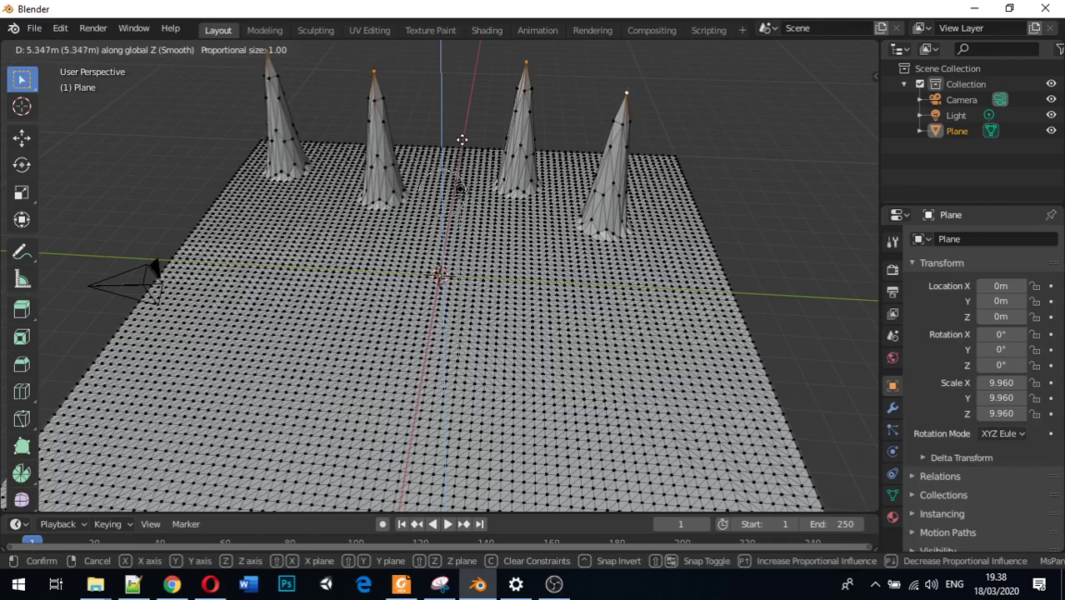
{"action": "scroll", "coordinate": [469, 155], "scroll_direction": "up", "scroll_amount": 1}
{"action": "scroll", "coordinate": [462, 164], "scroll_direction": "up", "scroll_amount": 8}
{"action": "scroll", "coordinate": [462, 164], "scroll_direction": "up", "scroll_amount": 4}
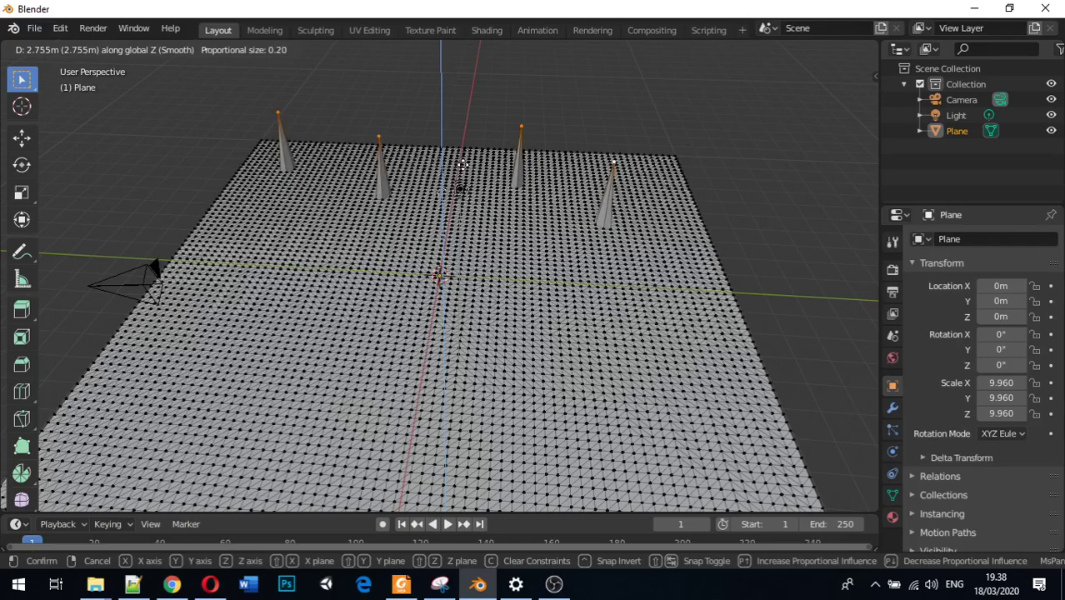
{"action": "scroll", "coordinate": [462, 164], "scroll_direction": "down", "scroll_amount": 18}
{"action": "scroll", "coordinate": [463, 164], "scroll_direction": "down", "scroll_amount": 7}
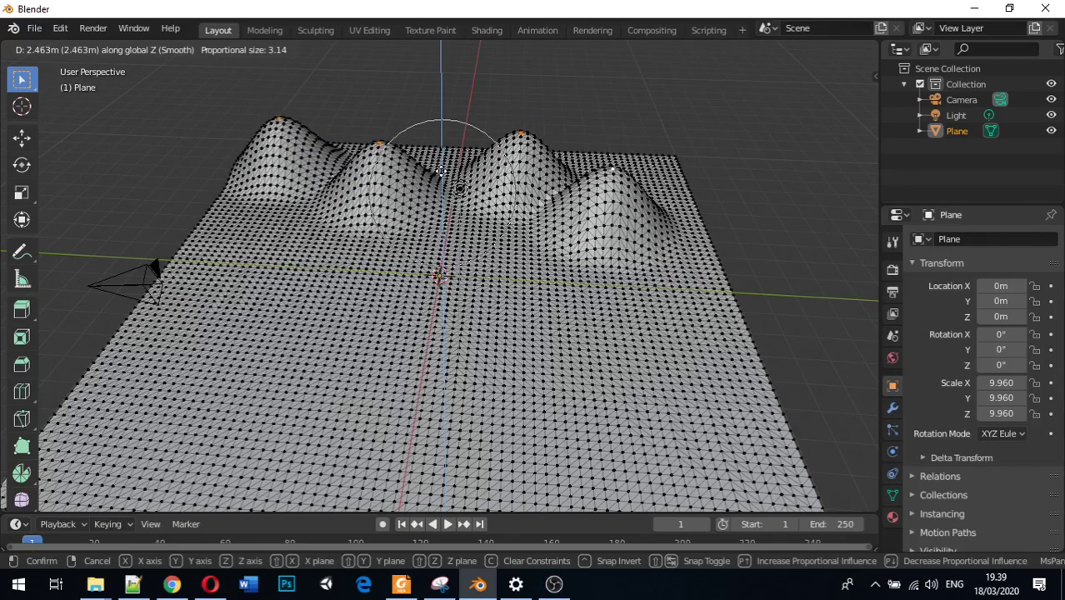
{"action": "scroll", "coordinate": [441, 162], "scroll_direction": "down", "scroll_amount": 2}
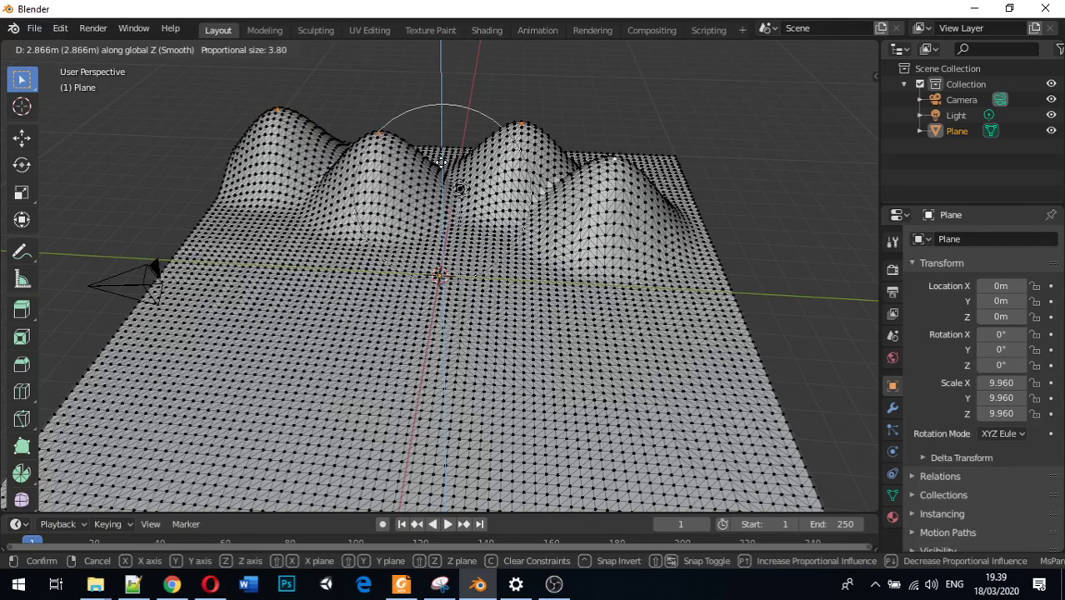
{"action": "scroll", "coordinate": [441, 162], "scroll_direction": "up", "scroll_amount": 4}
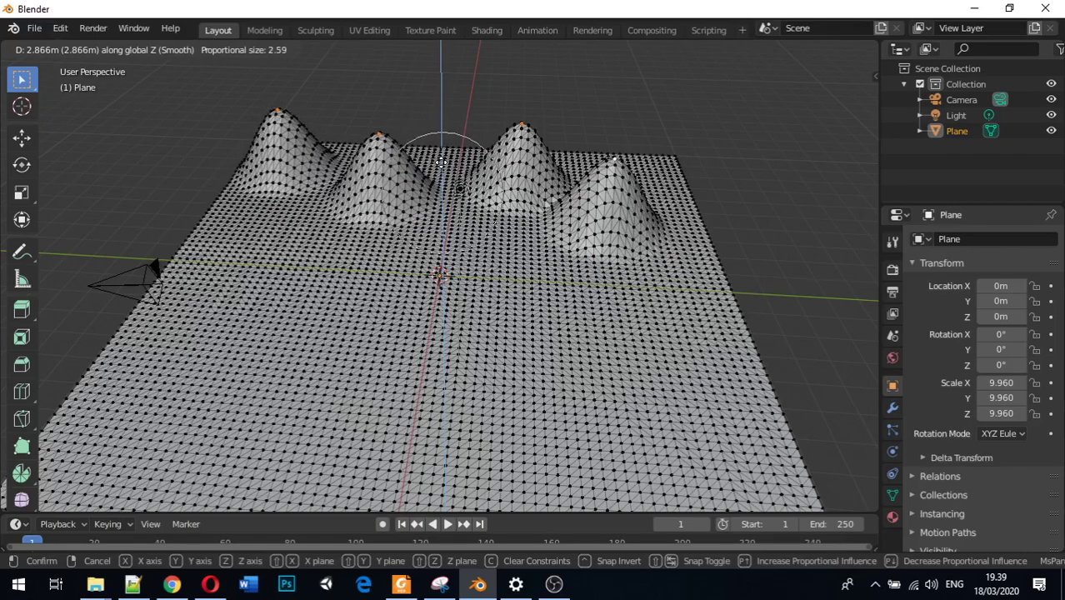
{"action": "scroll", "coordinate": [441, 162], "scroll_direction": "down", "scroll_amount": 1}
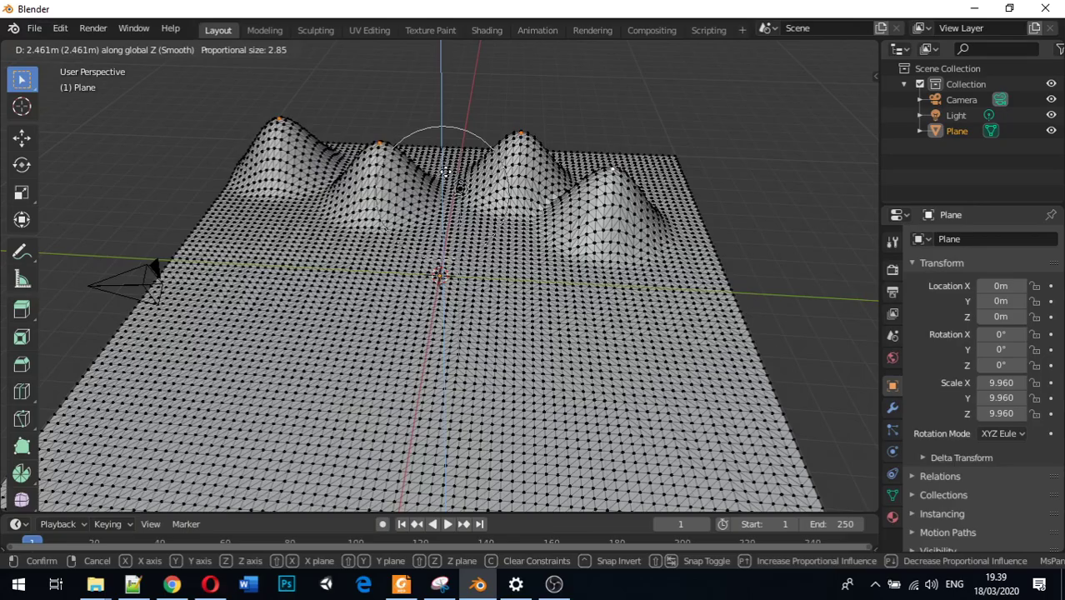
{"action": "left_click", "coordinate": [446, 172]}
Set the proportional editing falloff to Random and select eight vertices scattered across the flat area in front of the hills
{"action": "middle_click_drag", "start_coordinate": [504, 262], "coordinate": [490, 230]}
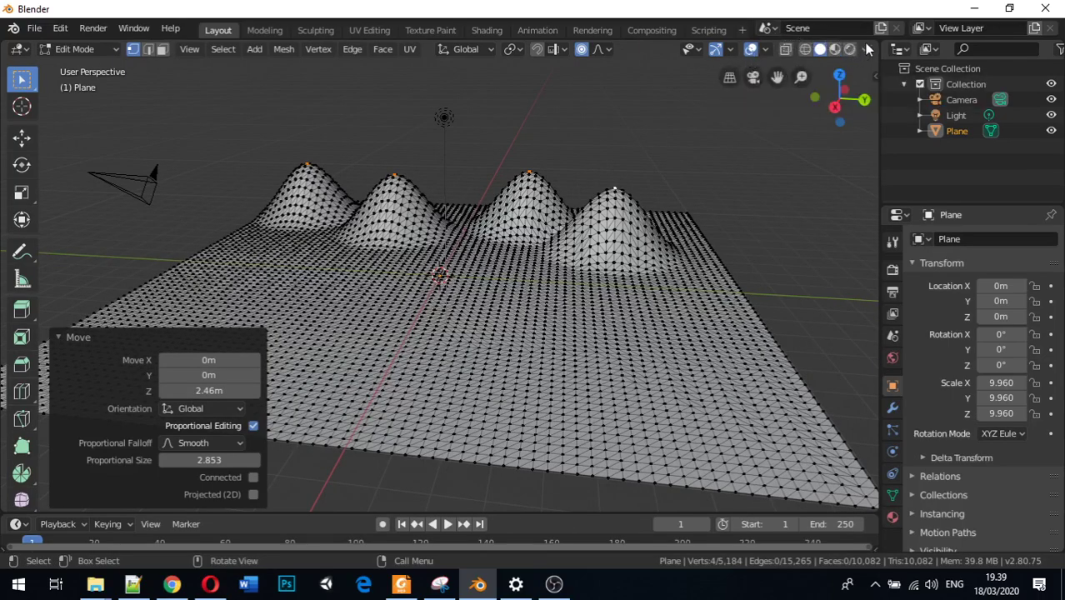
{"action": "left_click", "coordinate": [609, 50]}
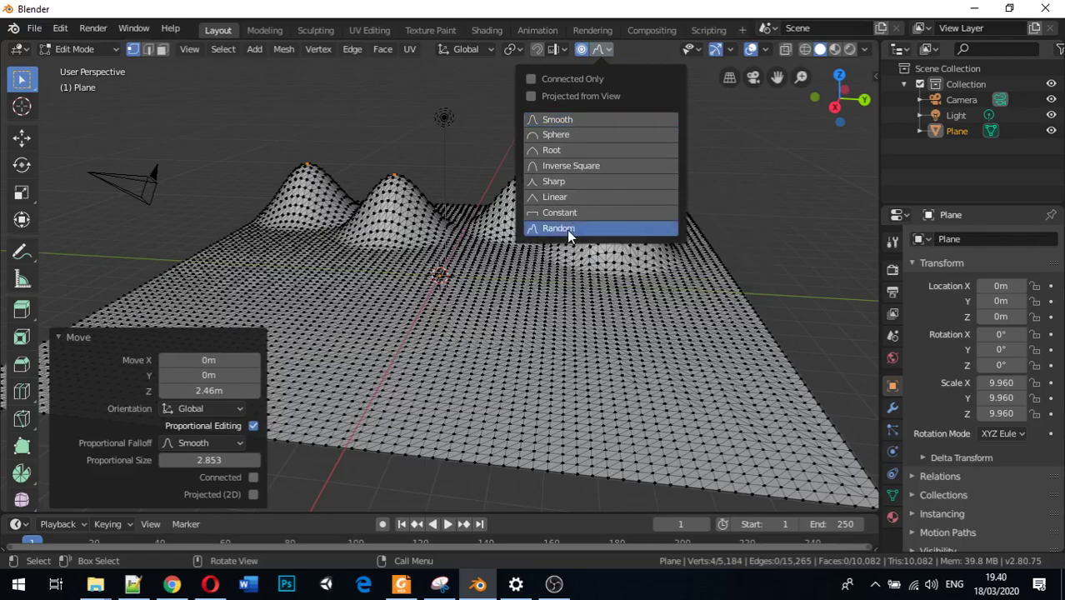
{"action": "left_click", "coordinate": [241, 289]}
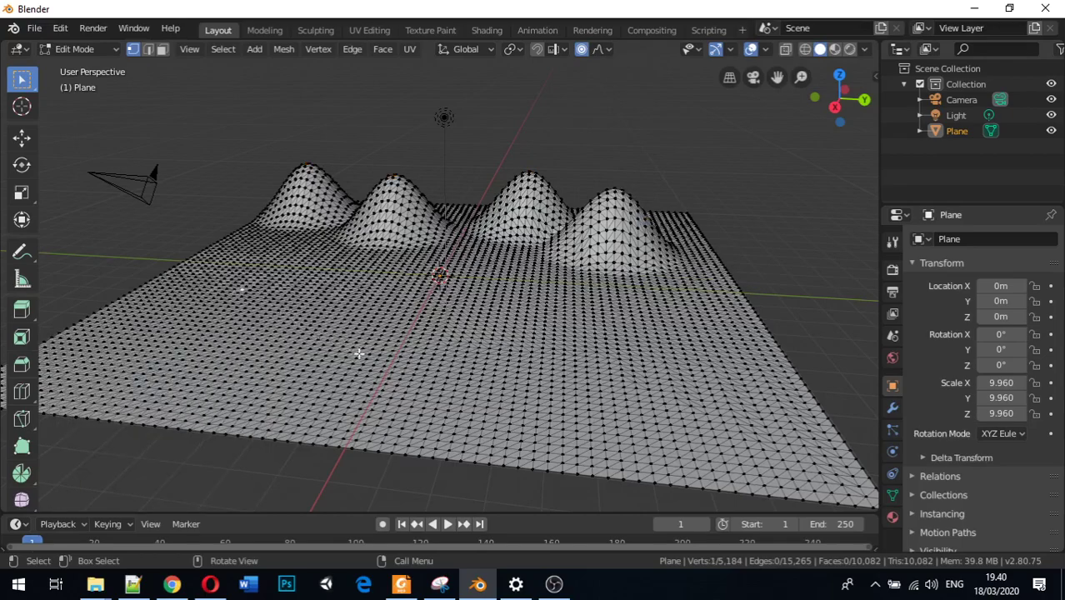
{"action": "left_click", "coordinate": [307, 356], "text": "shift"}
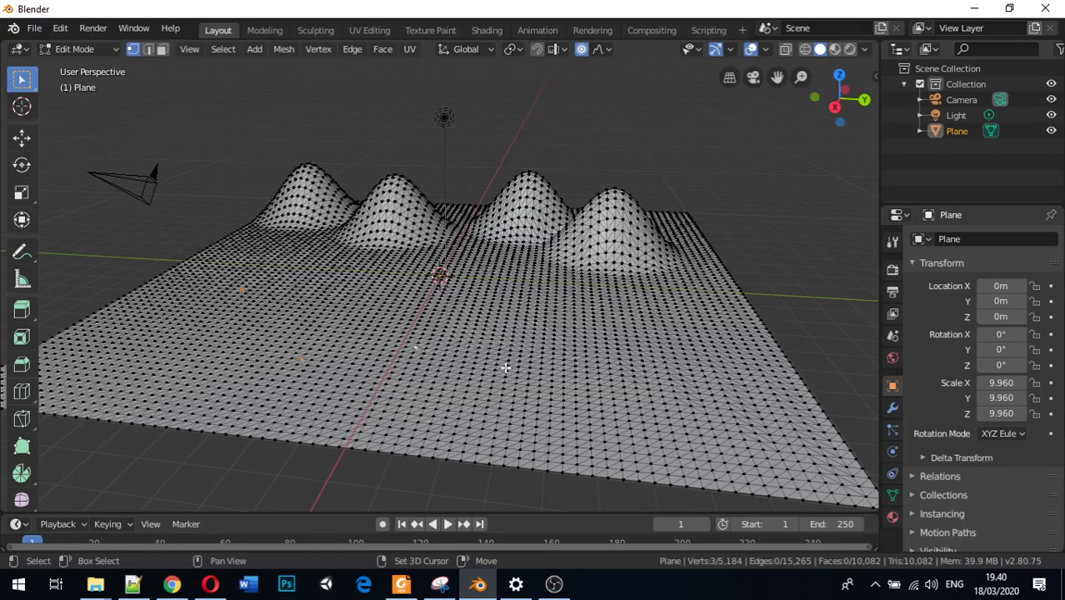
{"action": "left_click", "coordinate": [374, 275], "text": "shift"}
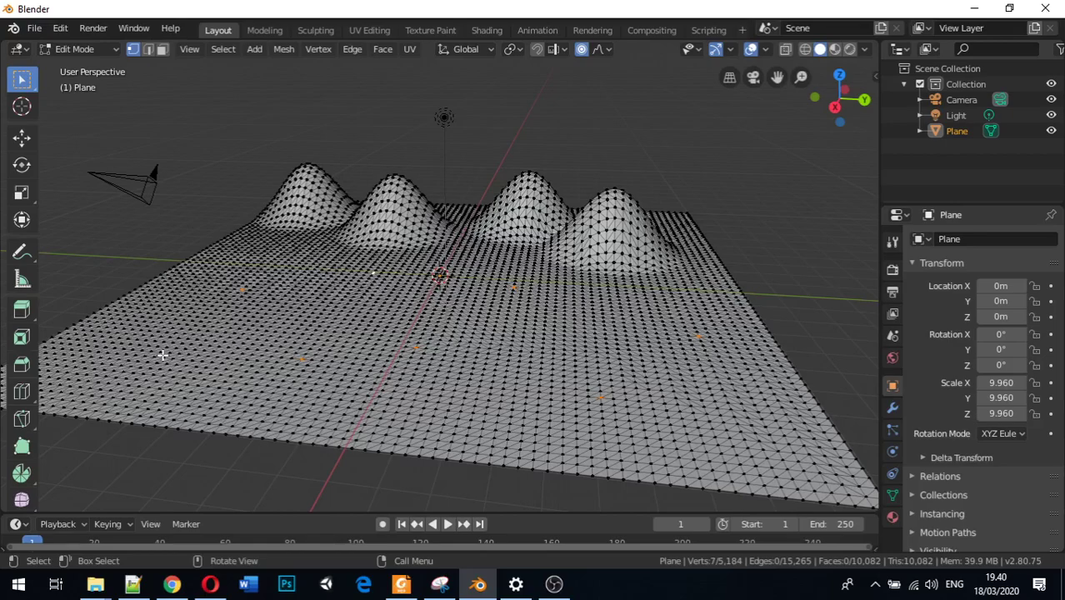
{"action": "left_click", "coordinate": [159, 336], "text": "shift"}
Raise the eight selected vertices about 0.47 m along global Z with the random falloff at a proportional size of about 2.85
{"action": "key", "text": "g"}
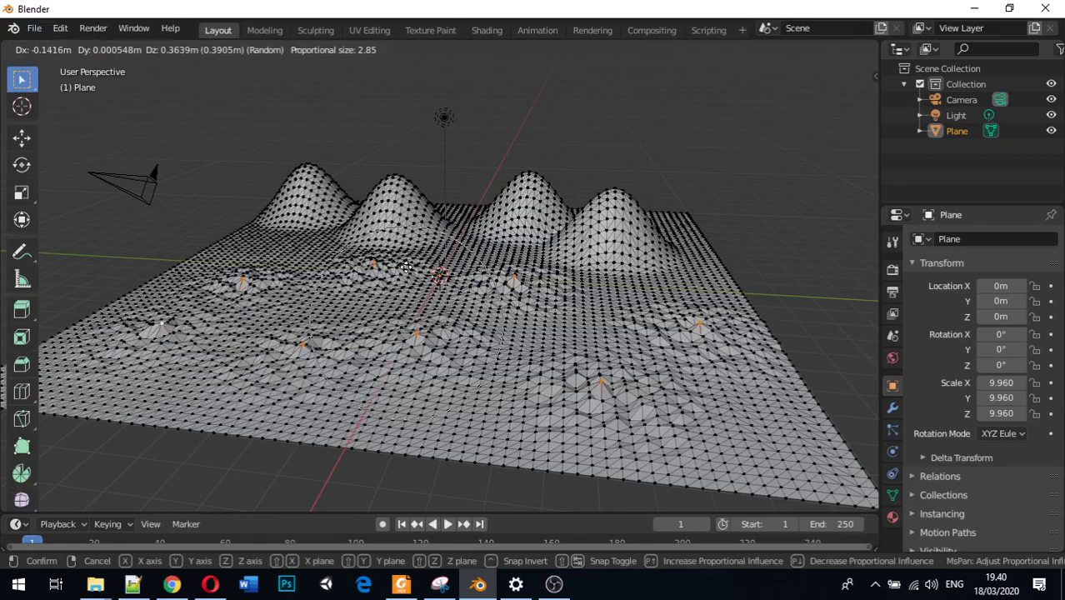
{"action": "key", "text": "z"}
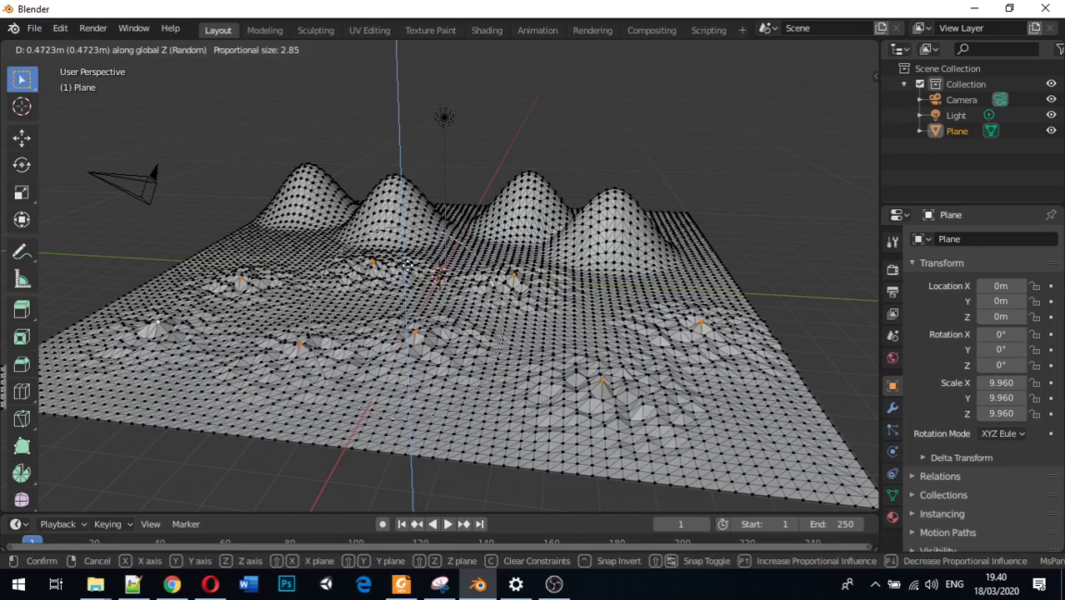
{"action": "key", "text": "z"}
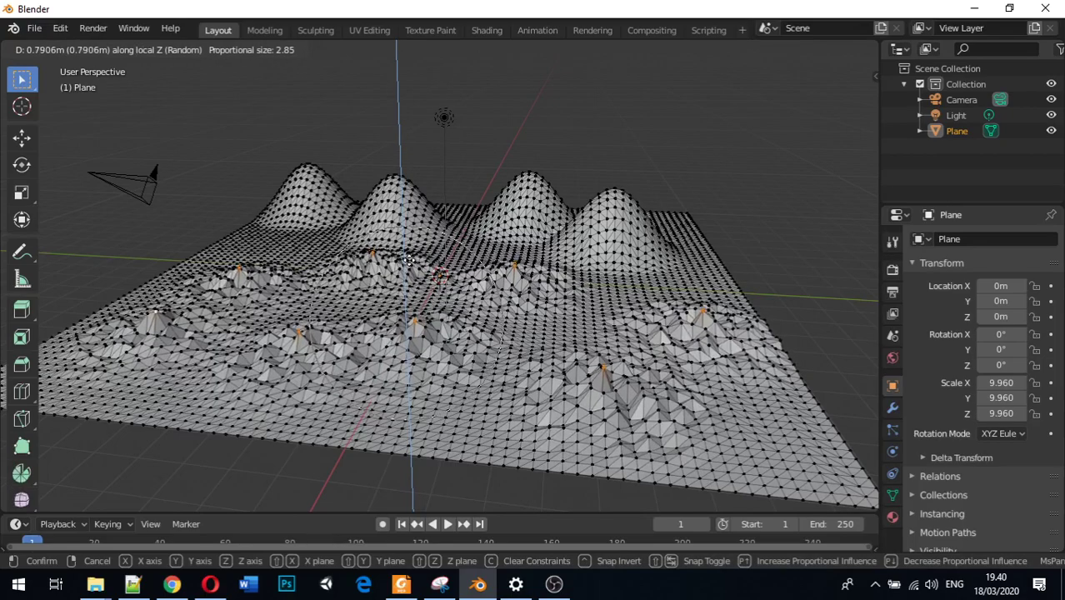
{"action": "key", "text": "z"}
{"action": "key", "text": "z"}
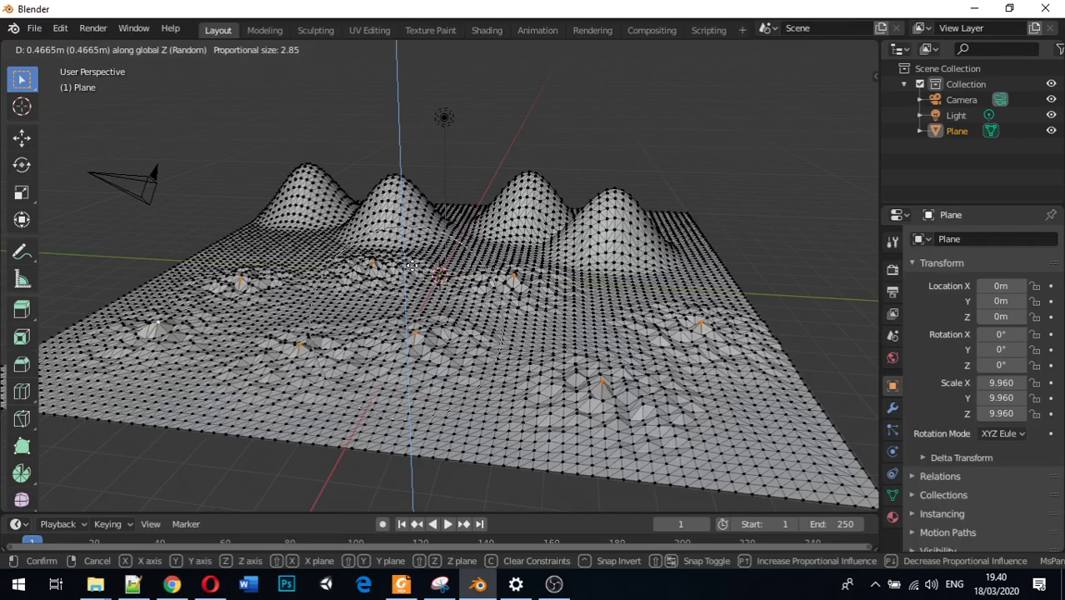
{"action": "left_click", "coordinate": [413, 265]}
{"action": "mouse_move", "coordinate": [413, 265]}
{"action": "middle_mouse_down"}
{"action": "mouse_move", "coordinate": [472, 312]}
{"action": "mouse_move", "coordinate": [521, 323]}
{"action": "middle_mouse_up"}
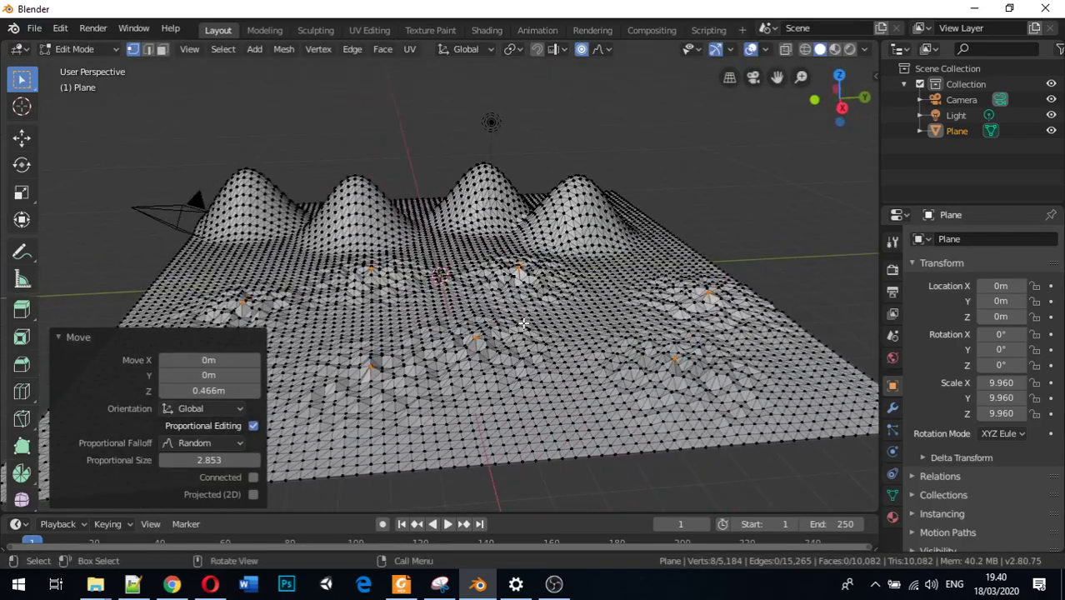
Select two vertices in the flat area in front of the hills and raise them about 0.24 m along global Z with random falloff
{"action": "left_click", "coordinate": [574, 315]}
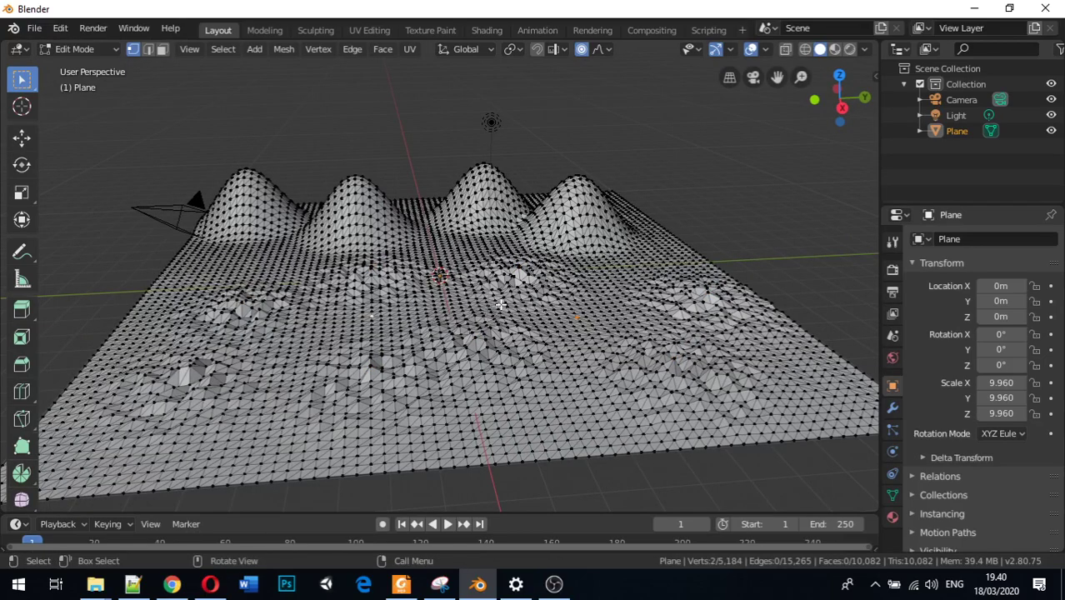
{"action": "key", "text": "g"}
{"action": "key", "text": "z"}
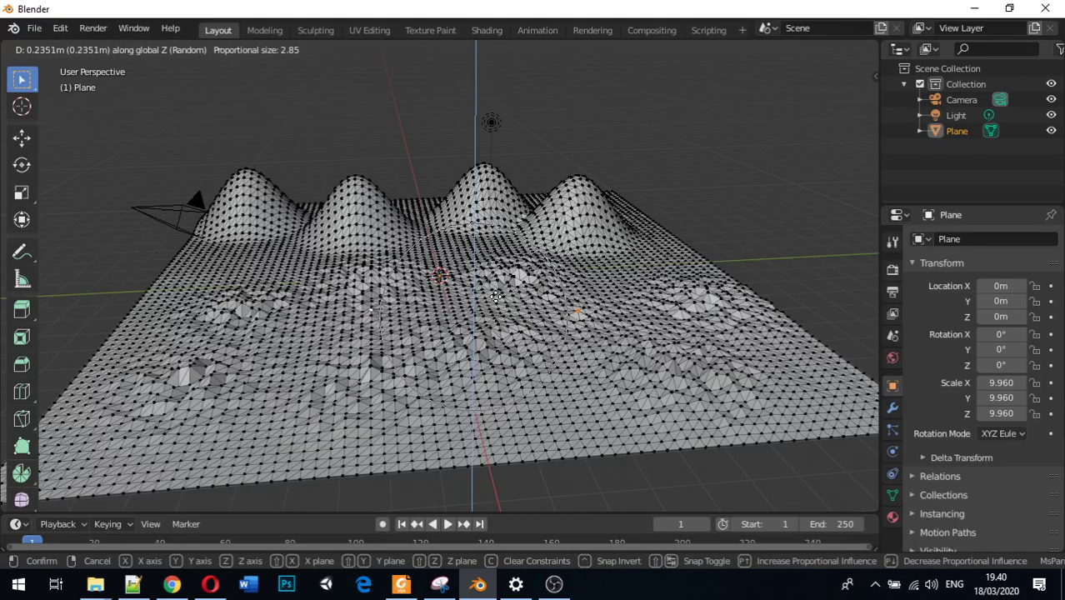
{"action": "left_click", "coordinate": [496, 295]}
Set the proportional editing falloff to Constant and select four vertices near the plane's front corner
{"action": "middle_click_drag", "start_coordinate": [407, 308], "coordinate": [382, 322]}
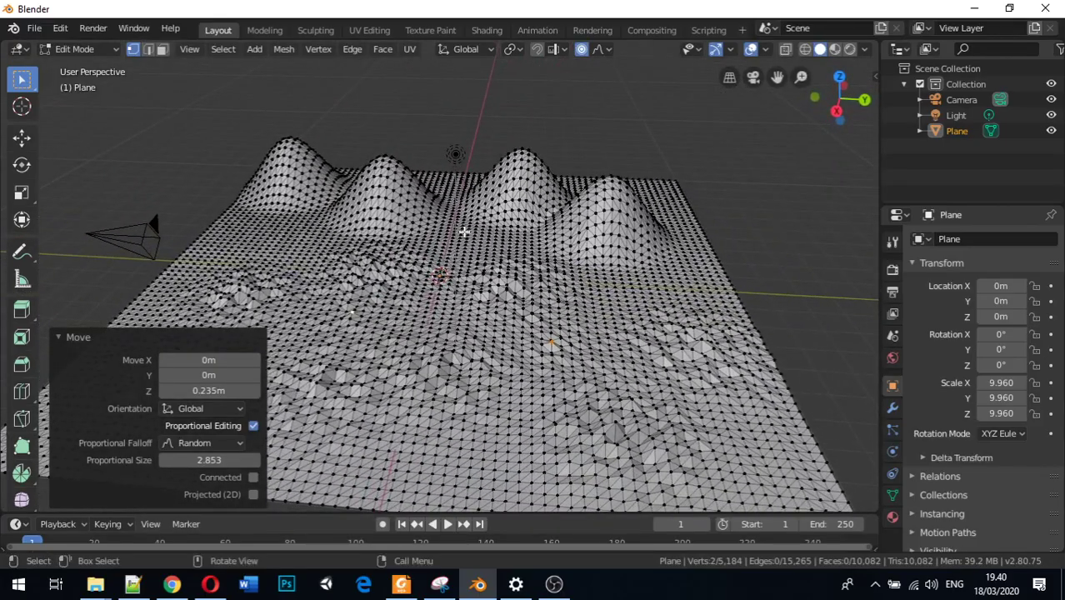
{"action": "left_click", "coordinate": [605, 48]}
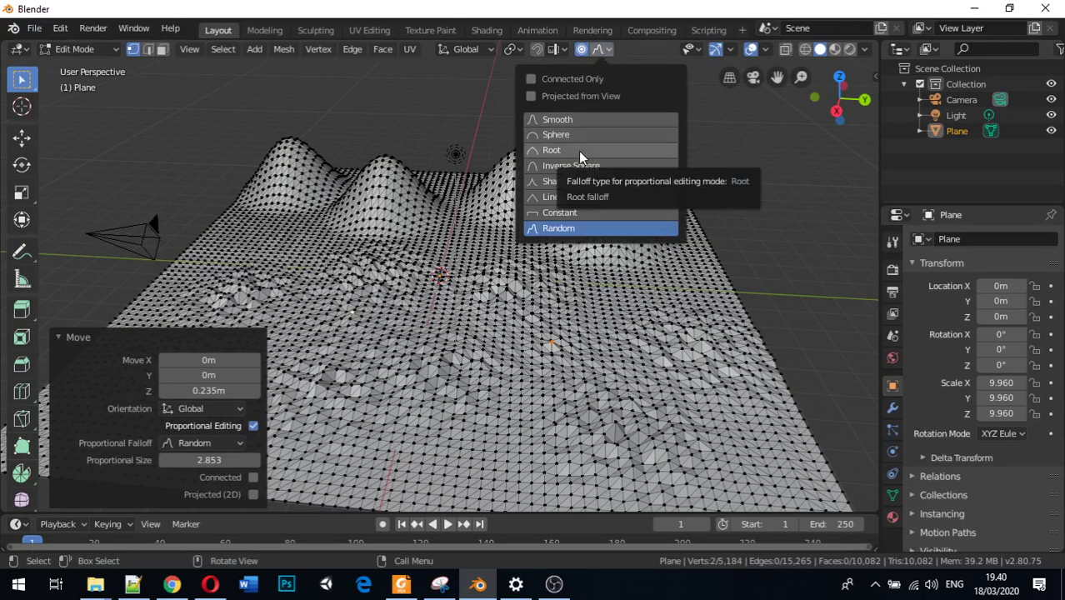
{"action": "left_click", "coordinate": [590, 211]}
{"action": "left_click", "coordinate": [741, 457]}
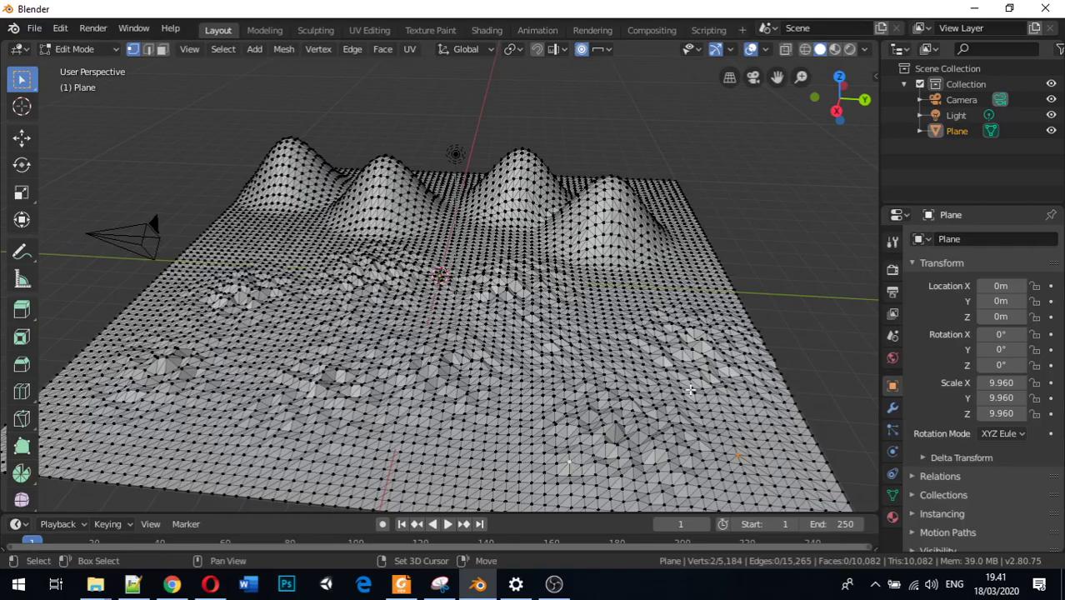
{"action": "left_click", "coordinate": [626, 396], "text": "shift"}
{"action": "middle_click_drag", "start_coordinate": [627, 396], "coordinate": [691, 376]}
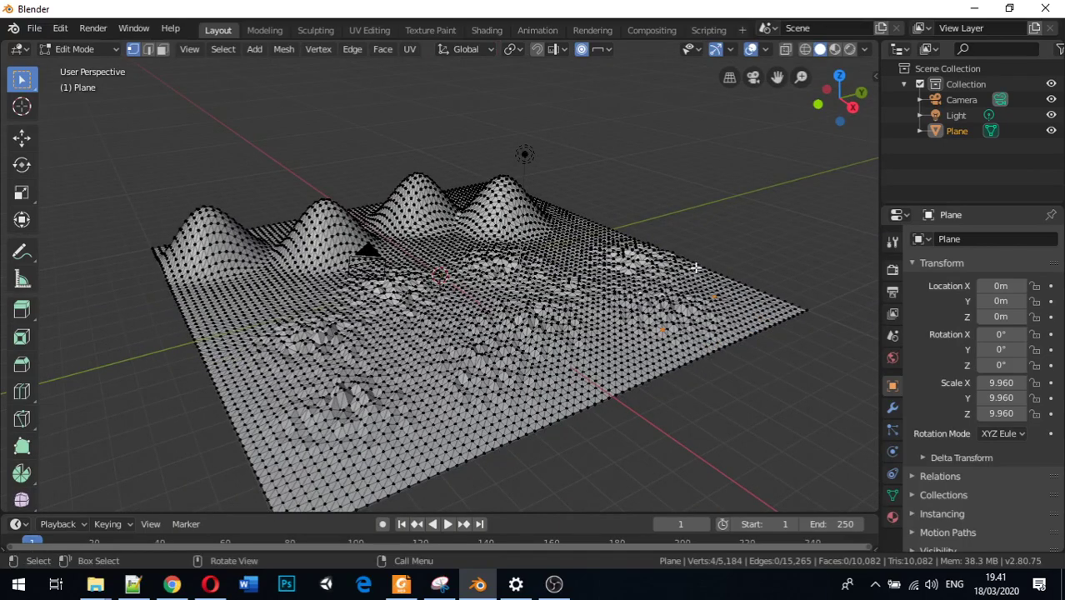
Raise the four selected vertices about 0.51 m along global Z with constant falloff and a proportional size of about 2.85
{"action": "key", "text": "g"}
{"action": "key", "text": "z"}
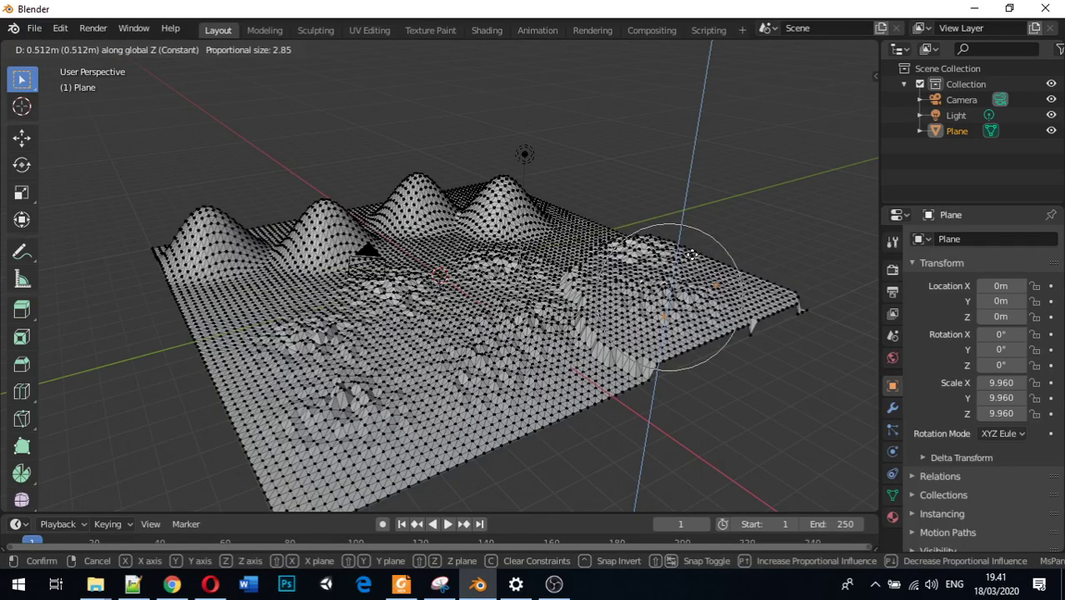
{"action": "left_click", "coordinate": [690, 254]}
Select the five stray vertices hanging below the plane's near edge, one mid-edge and four at the corner
{"action": "middle_click_drag", "start_coordinate": [690, 254], "coordinate": [487, 352]}
{"action": "left_click", "coordinate": [496, 456]}
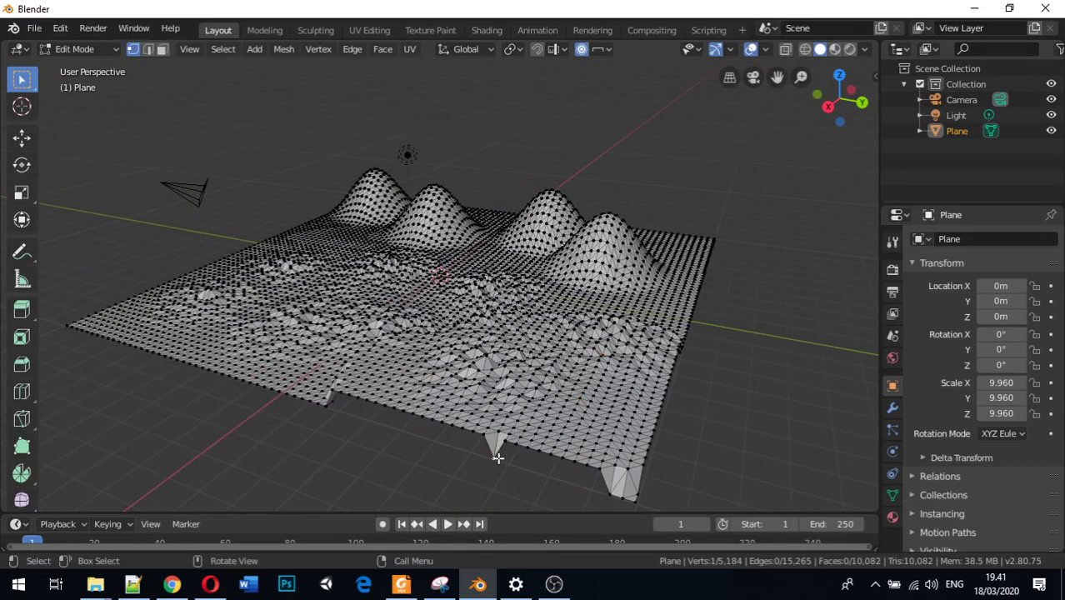
{"action": "middle_click_drag", "start_coordinate": [610, 386], "coordinate": [654, 386]}
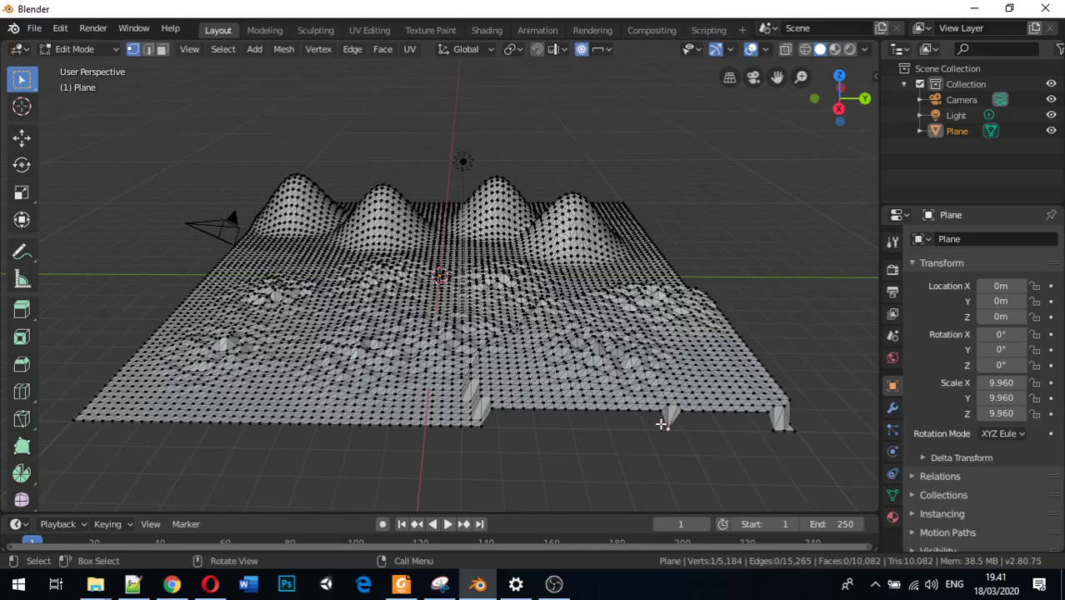
{"action": "left_click", "coordinate": [785, 431], "text": "shift"}
{"action": "left_click", "coordinate": [794, 431], "text": "shift"}
{"action": "left_click", "coordinate": [786, 420], "text": "shift"}
{"action": "middle_click_drag", "start_coordinate": [810, 434], "coordinate": [778, 411]}
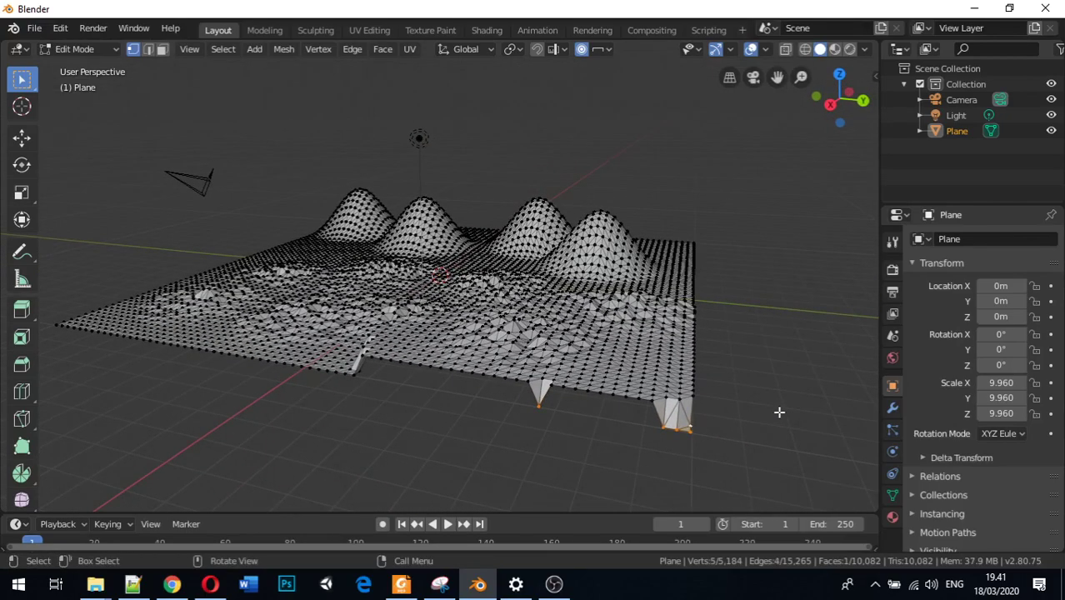
{"action": "key", "text": "g"}
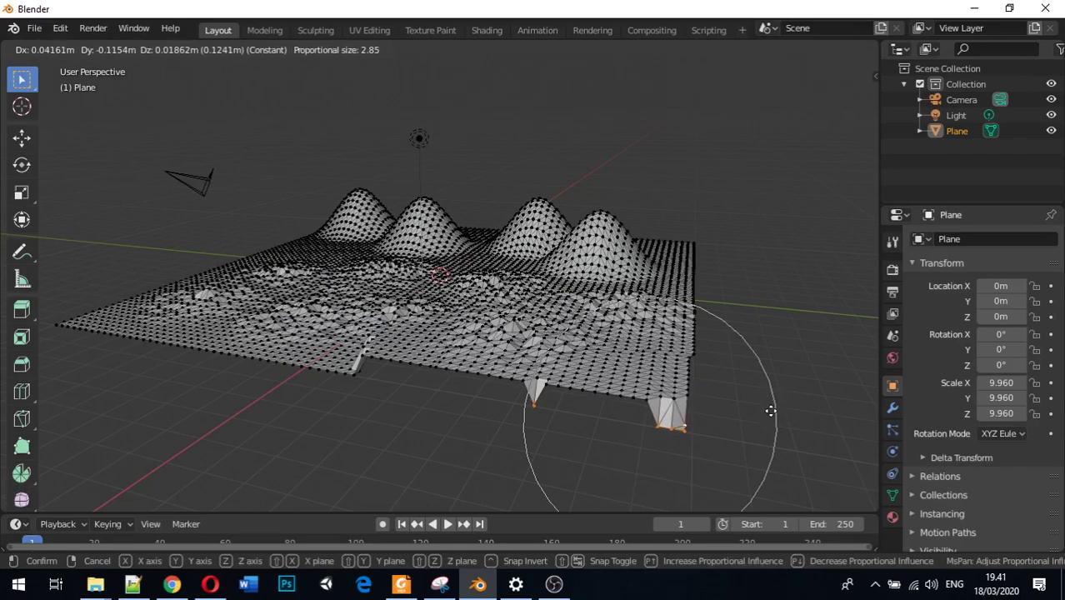
{"action": "left_click", "coordinate": [769, 411]}
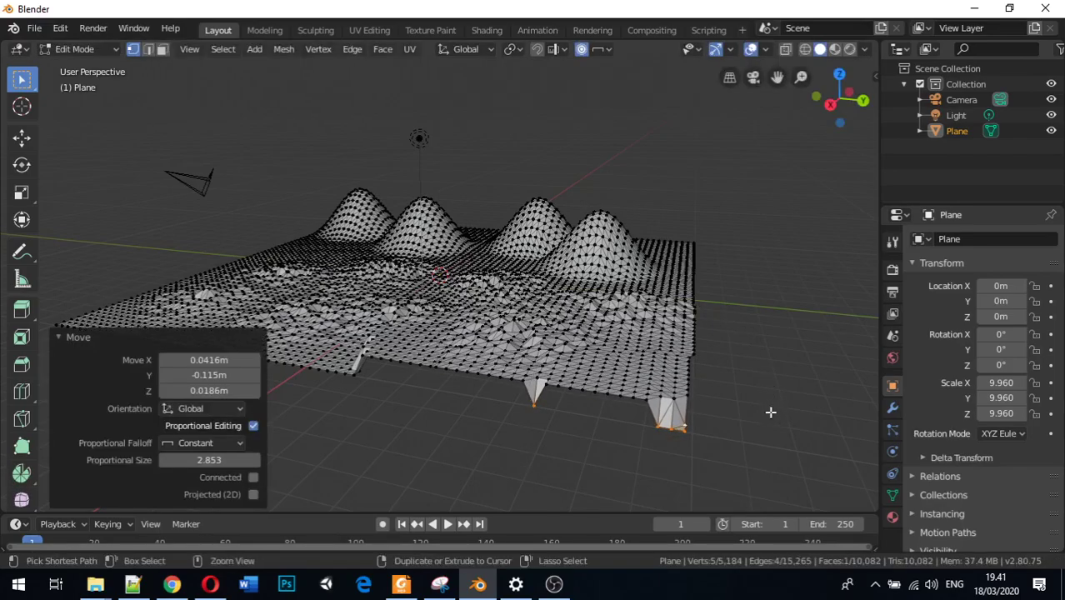
{"action": "key", "text": "ctrl+z"}
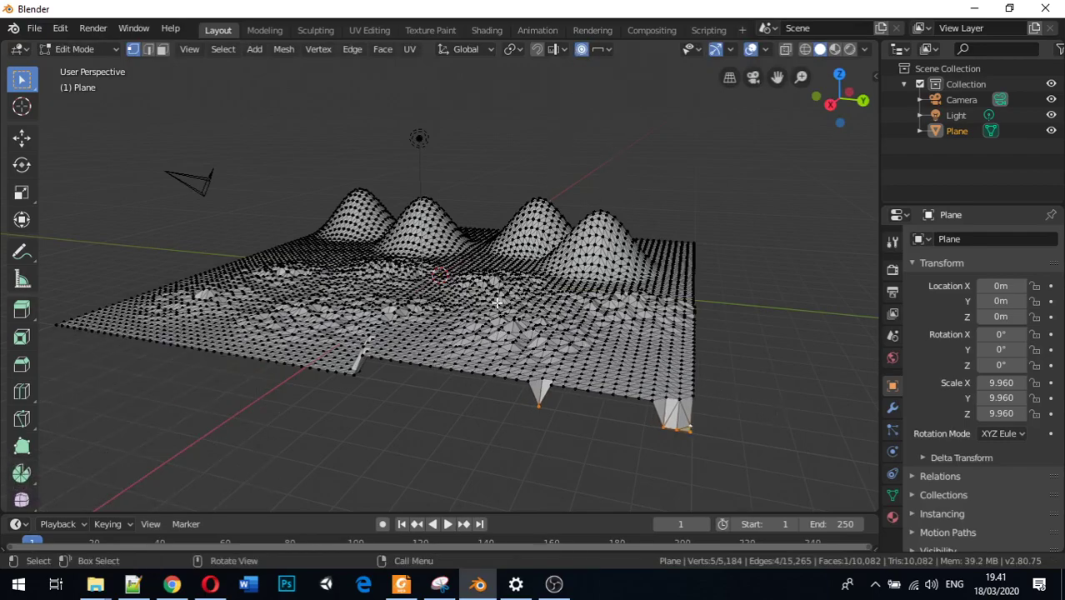
Disable proportional editing and move the five hanging vertices about 0.52 m up and -0.16 m in X, level with the raised edge
{"action": "key", "text": "o"}
{"action": "key", "text": "g"}
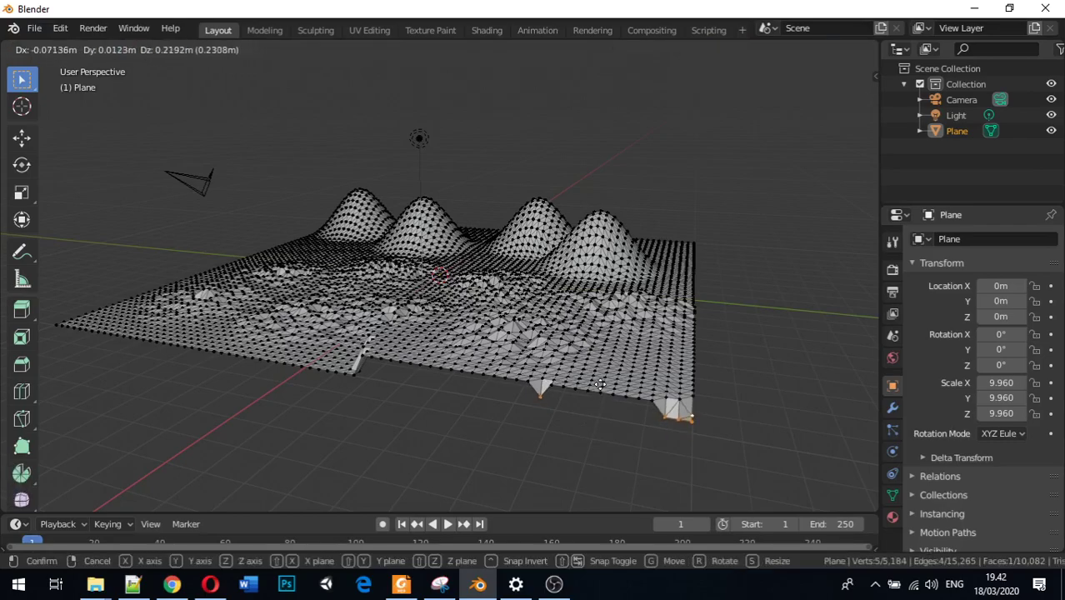
{"action": "left_click", "coordinate": [601, 373]}
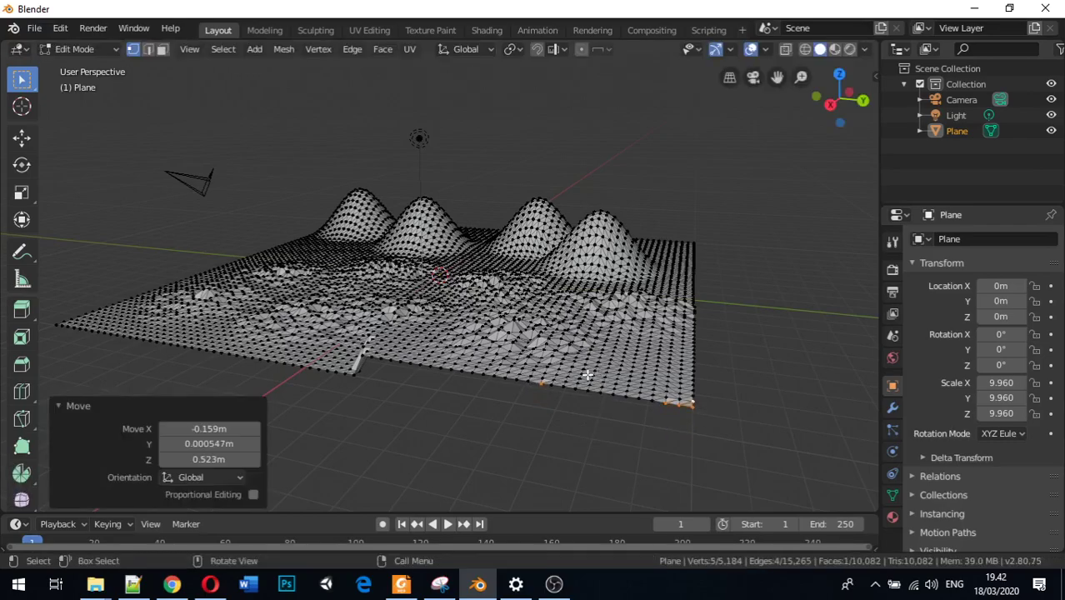
Select a single vertex on the upper slope of the end hill closest to the camera object
{"action": "middle_click_drag", "start_coordinate": [583, 375], "coordinate": [538, 437]}
{"action": "middle_click_drag", "start_coordinate": [550, 291], "coordinate": [608, 192]}
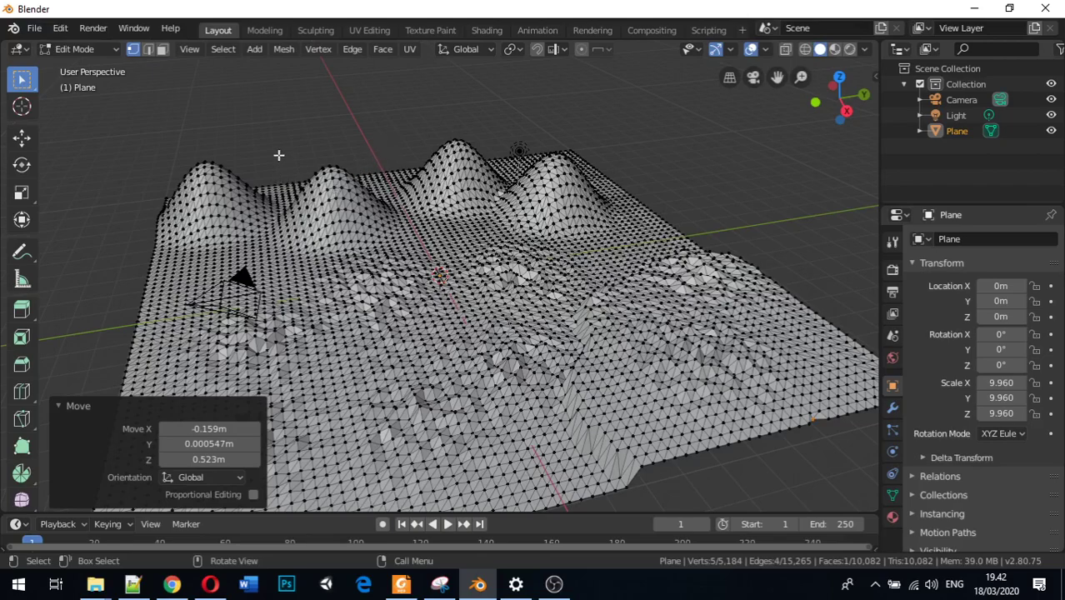
{"action": "left_click", "coordinate": [232, 200]}
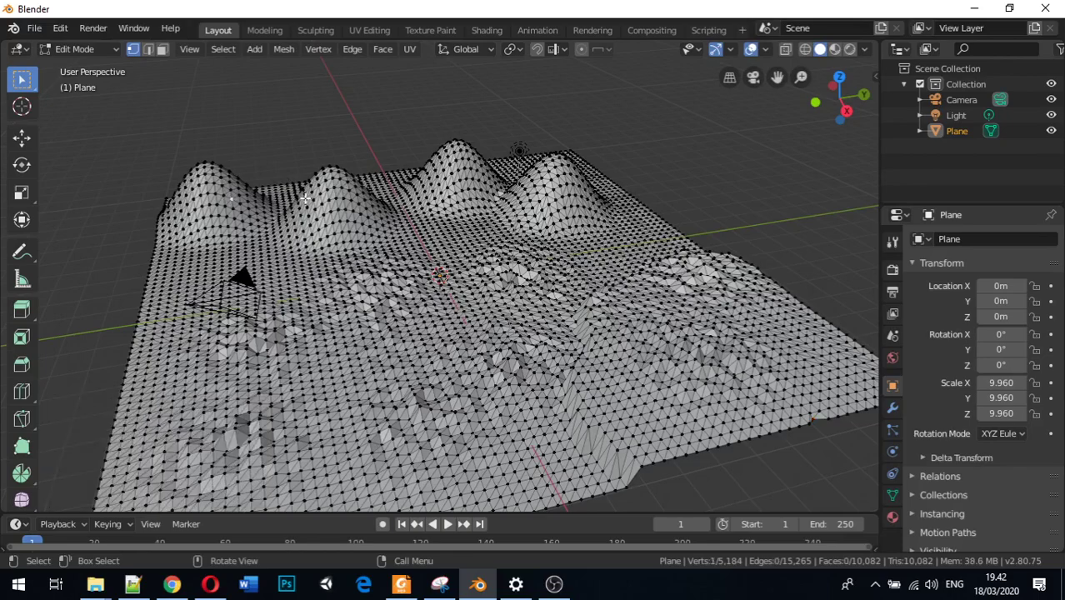
{"action": "key", "text": "g"}
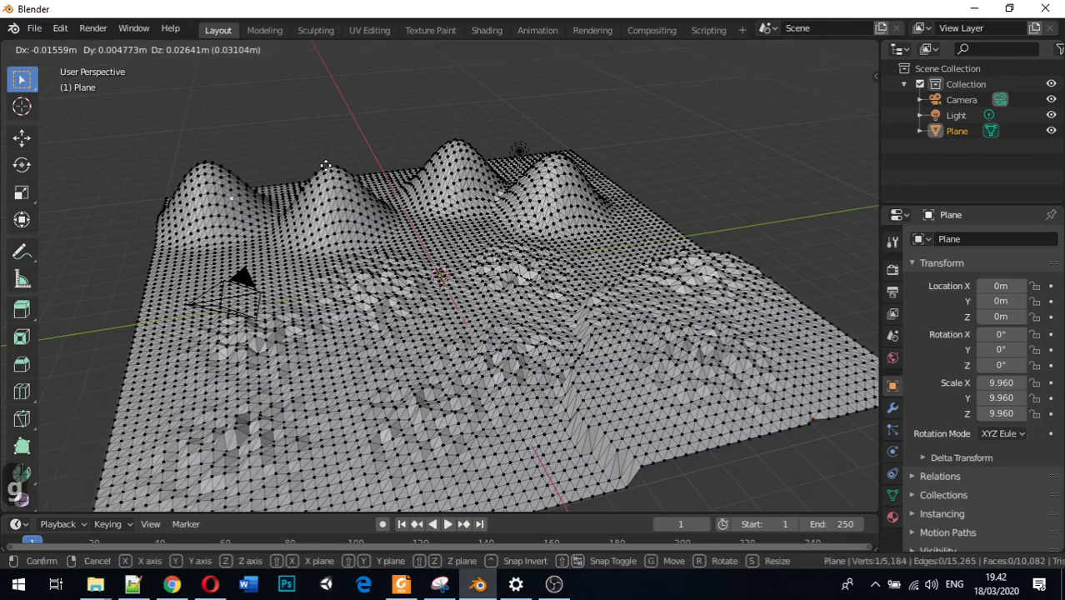
{"action": "left_click", "coordinate": [322, 158]}
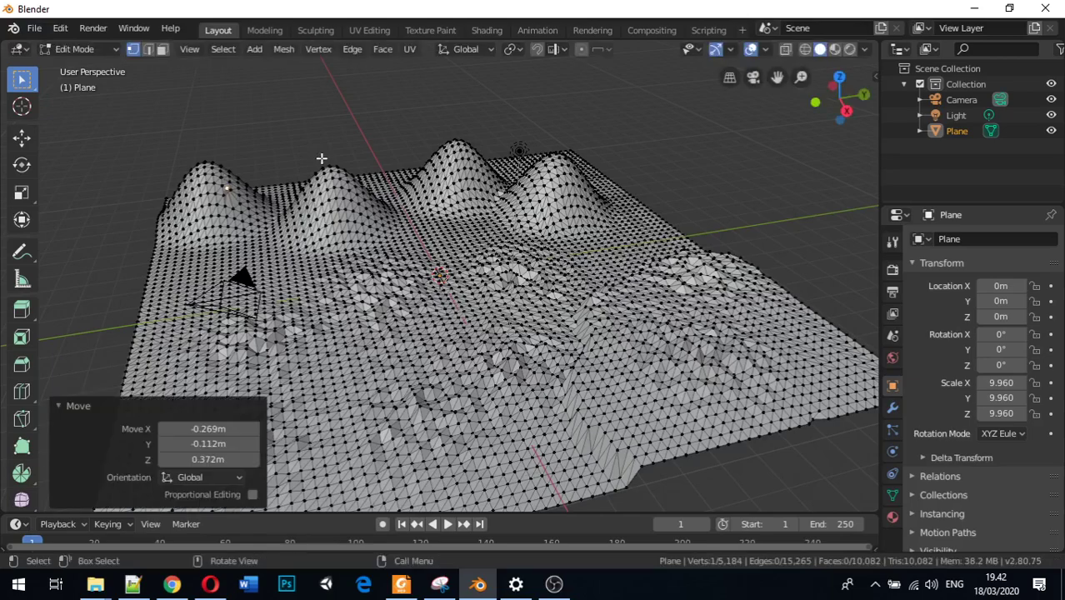
{"action": "key", "text": "ctrl+z"}
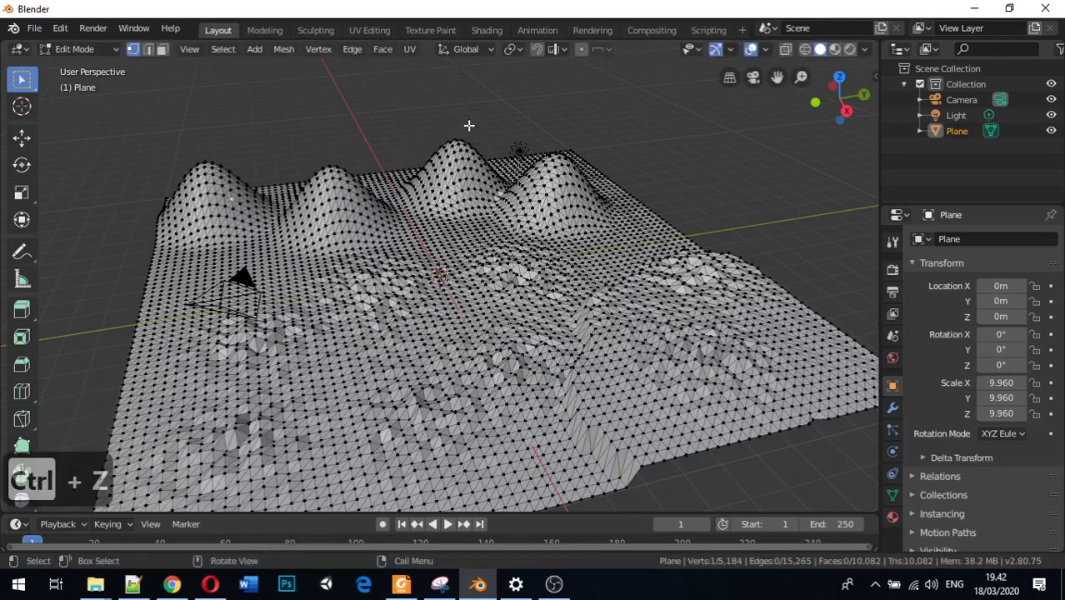
Turn proportional editing back on for the selected hill vertex
{"action": "left_click", "coordinate": [582, 48]}
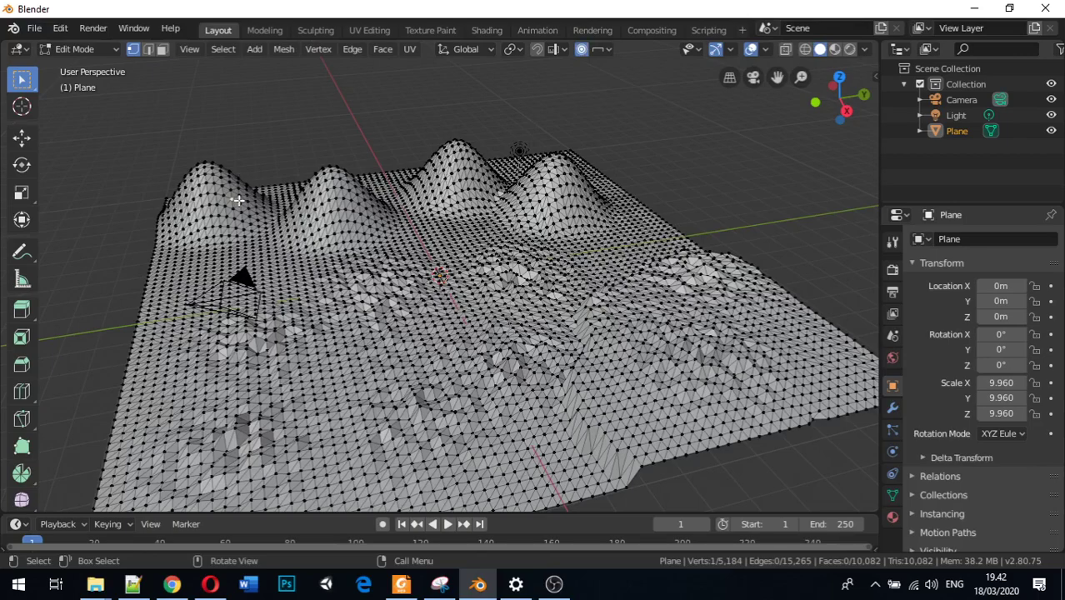
{"action": "key", "text": "g"}
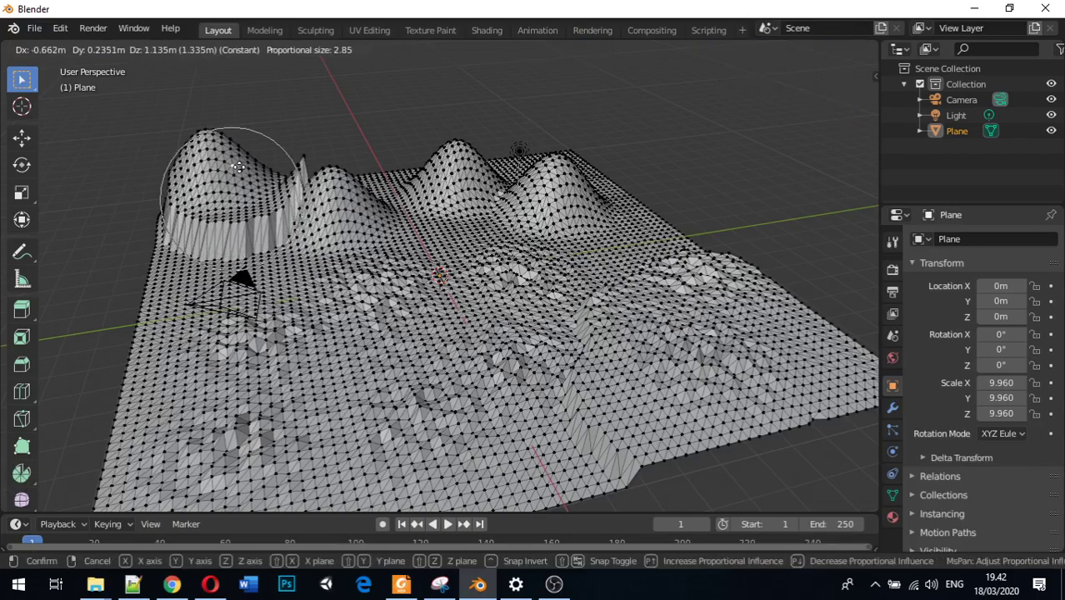
{"action": "left_click", "coordinate": [239, 167]}
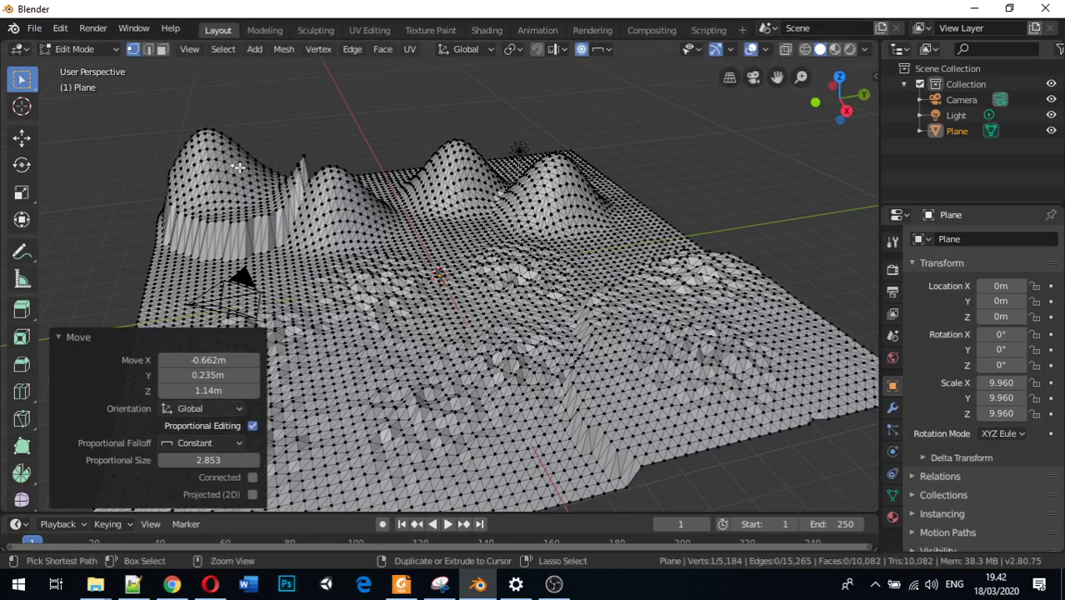
{"action": "key", "text": "ctrl+z"}
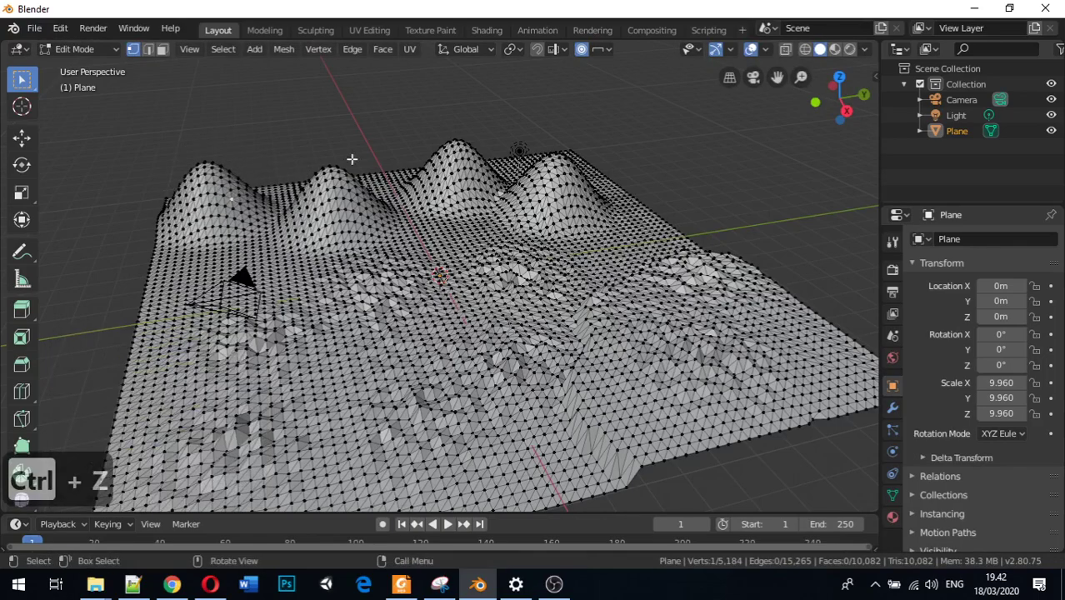
Set the falloff to Smooth and raise the selected hill vertex about 5.21 m along global Z with a proportional size of about 2.85
{"action": "left_click", "coordinate": [604, 49]}
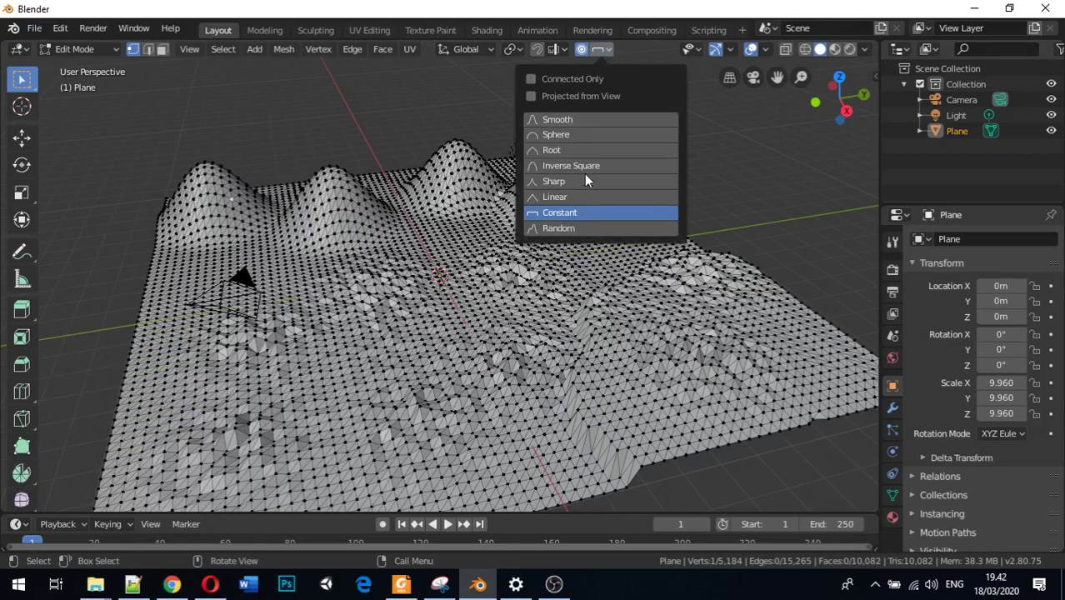
{"action": "left_click", "coordinate": [582, 123]}
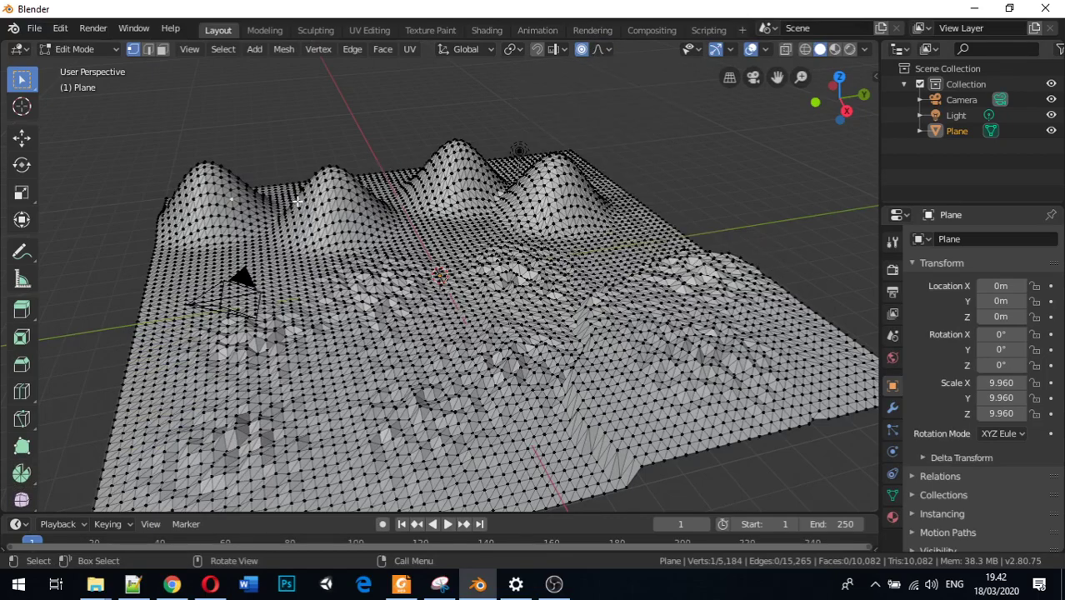
{"action": "key", "text": "g"}
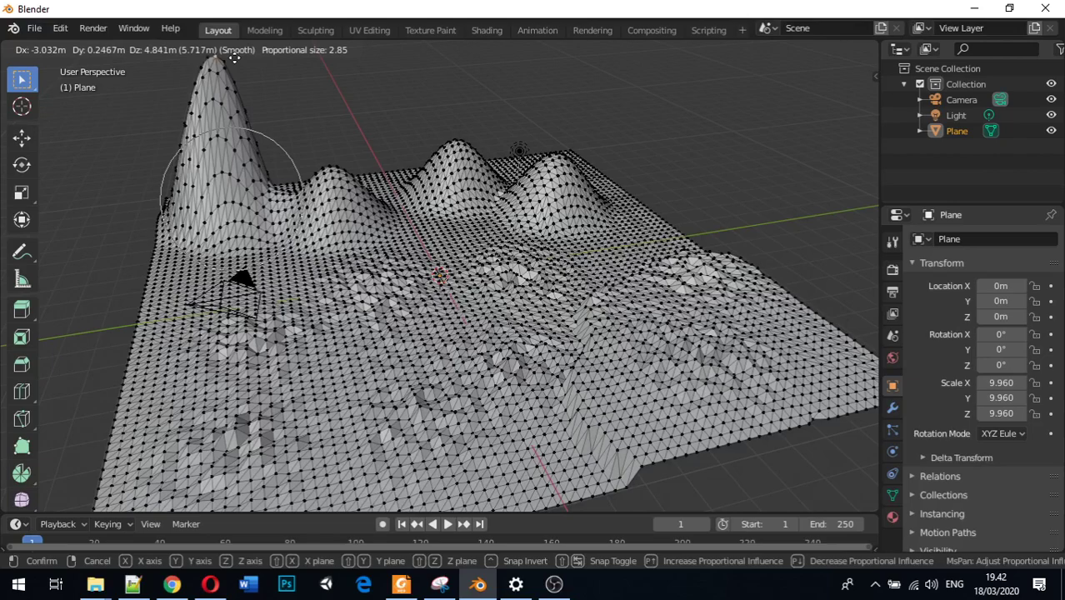
{"action": "key", "text": "z"}
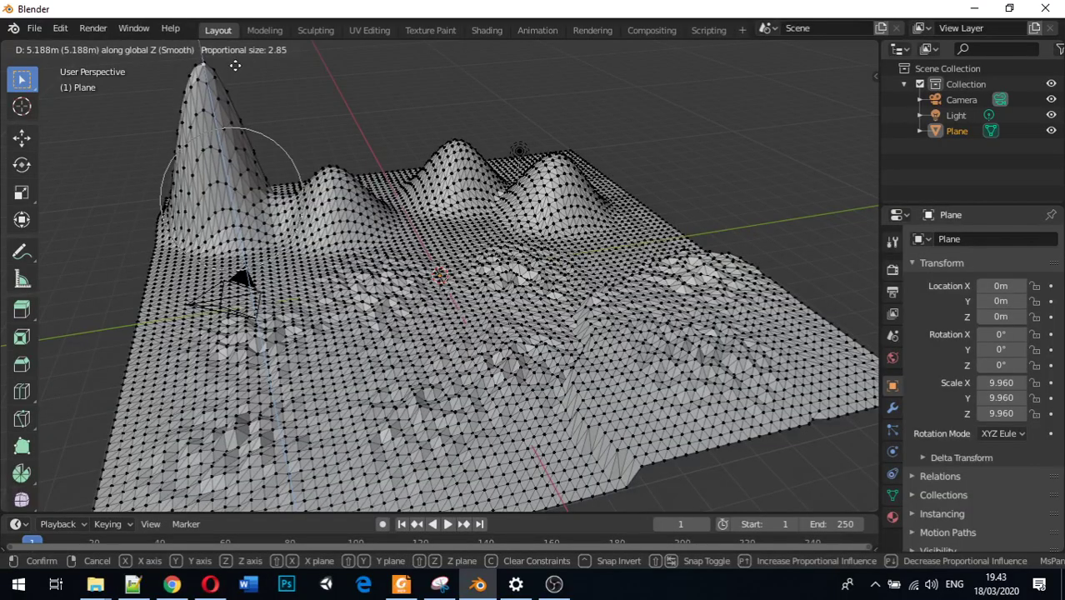
{"action": "left_click", "coordinate": [234, 60]}
Select a vertex in the gap between the two middle hills and raise it about 1.85 m along global Z with smooth falloff
{"action": "middle_click_drag", "start_coordinate": [302, 135], "coordinate": [23, 129]}
{"action": "middle_click_drag", "start_coordinate": [38, 155], "coordinate": [233, 161]}
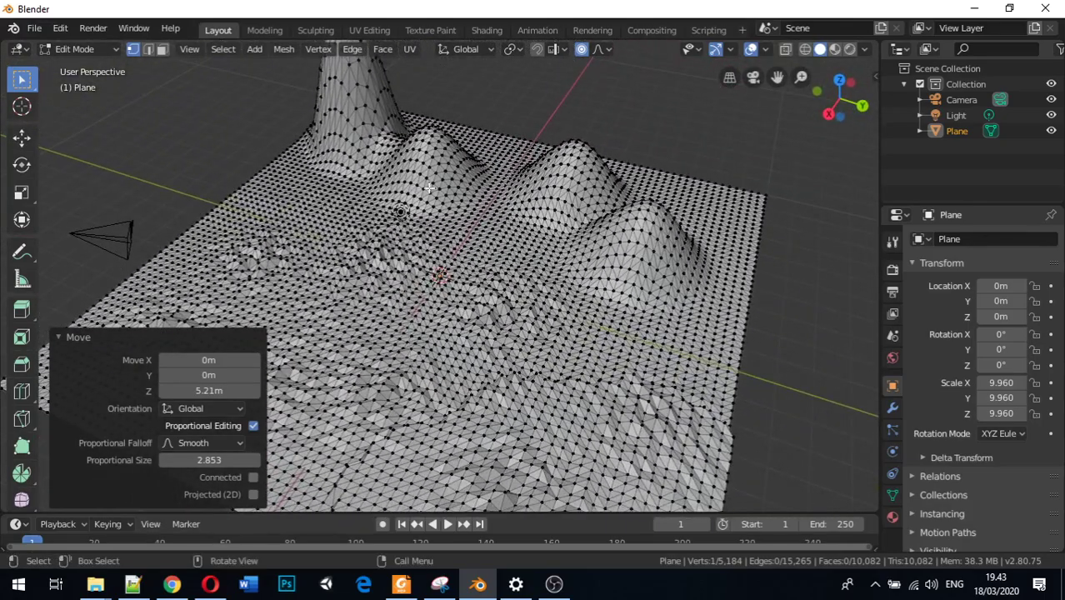
{"action": "left_click", "coordinate": [489, 191]}
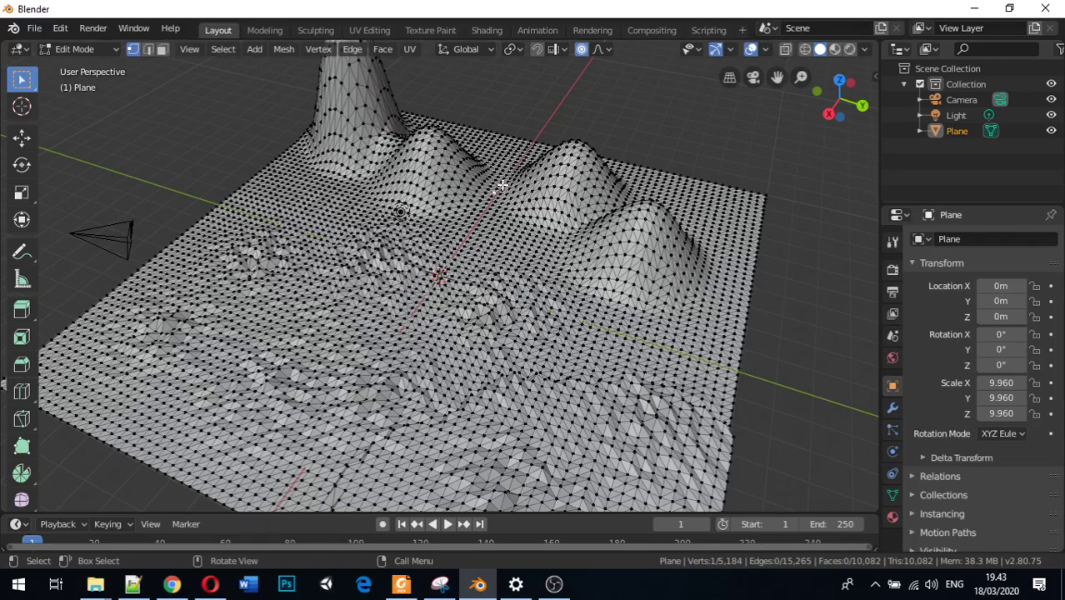
{"action": "key", "text": "g"}
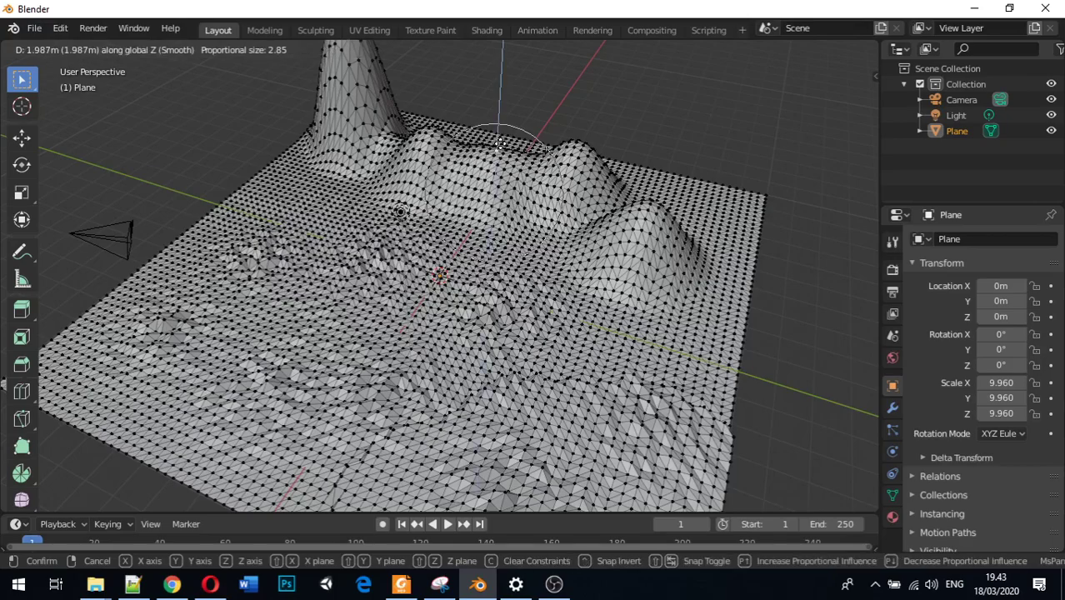
{"action": "left_click", "coordinate": [499, 146]}
{"action": "middle_click_drag", "start_coordinate": [500, 146], "coordinate": [455, 148]}
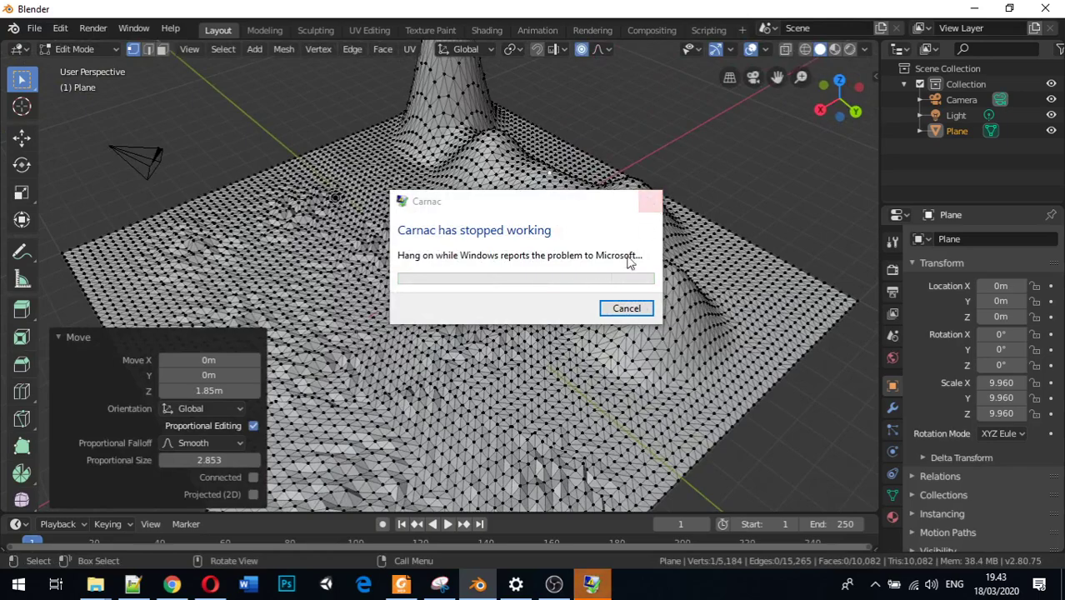
Dismiss the Carnac crash dialog and select a vertex on the slope between the two hills at the opposite end from the tall peak
{"action": "left_click", "coordinate": [626, 308]}
{"action": "left_click", "coordinate": [623, 309]}
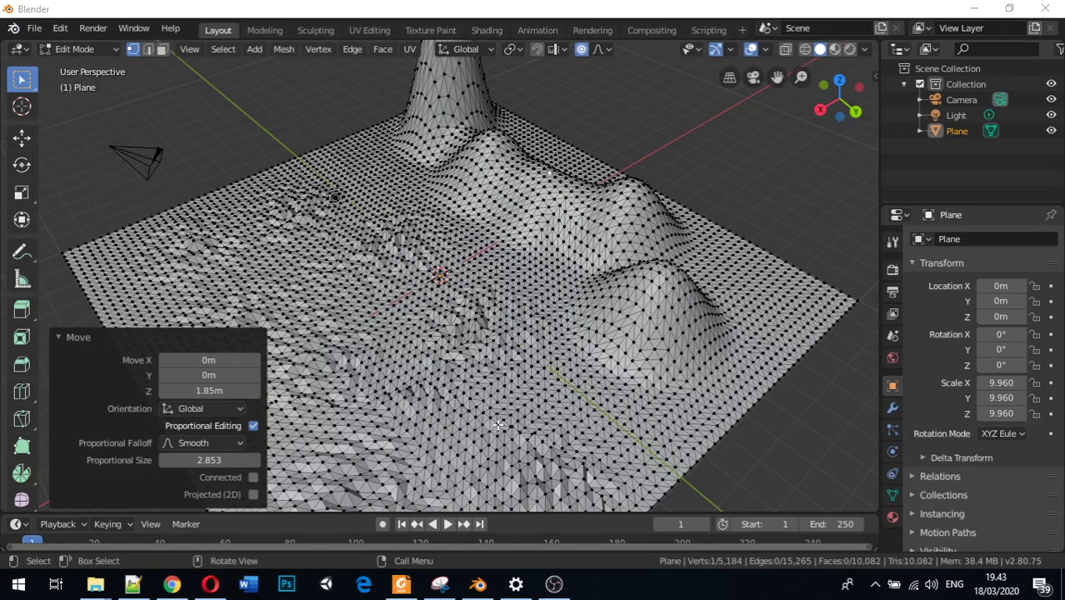
{"action": "left_click", "coordinate": [616, 250]}
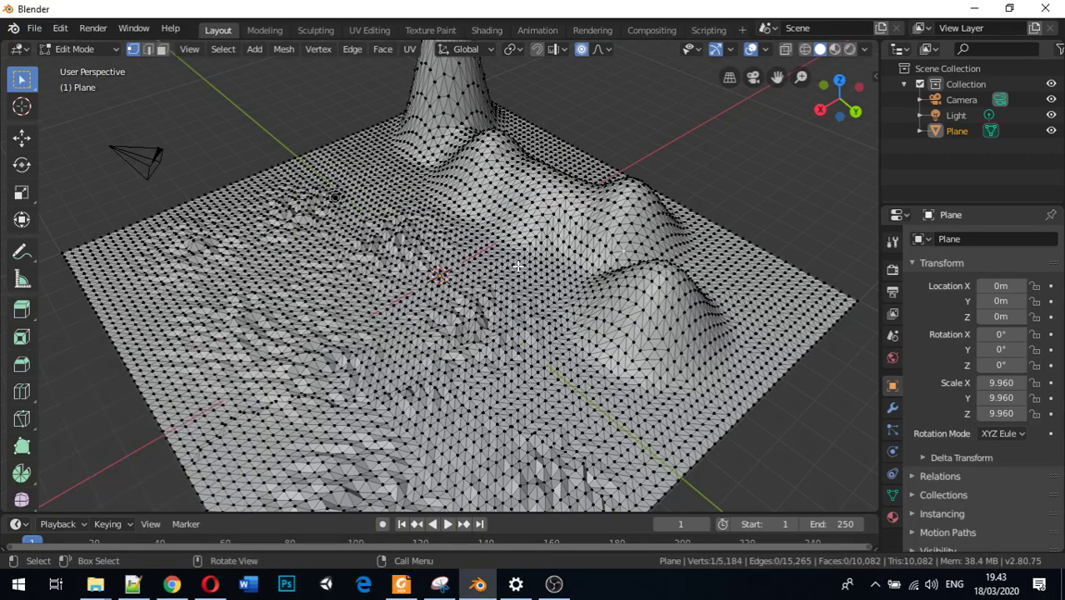
Relaunch the Carnac keystroke display app from Windows search
{"action": "key", "text": "super"}
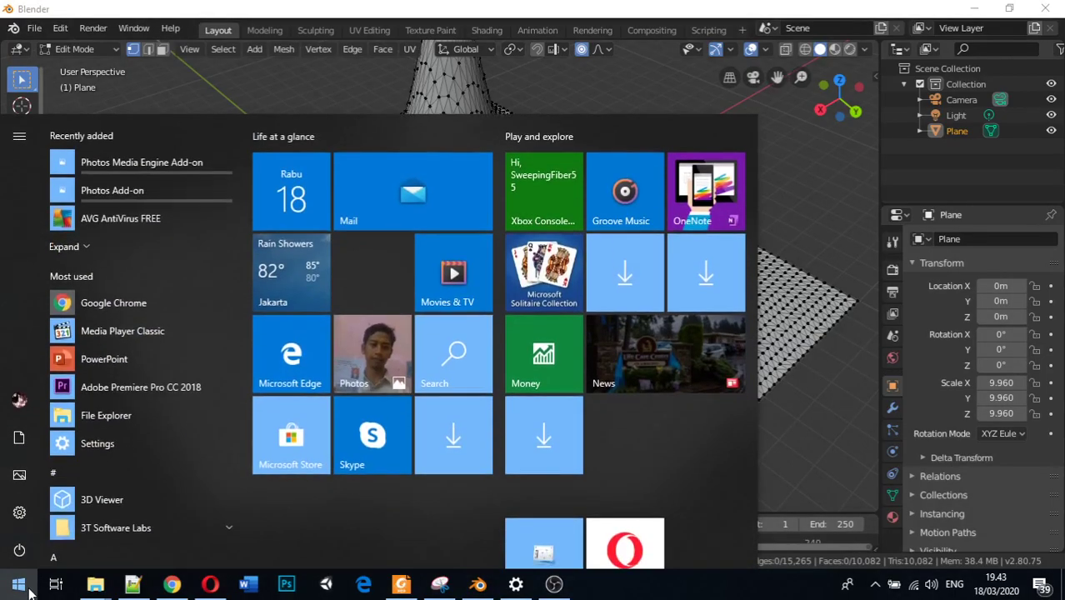
{"action": "type", "text": "car"}
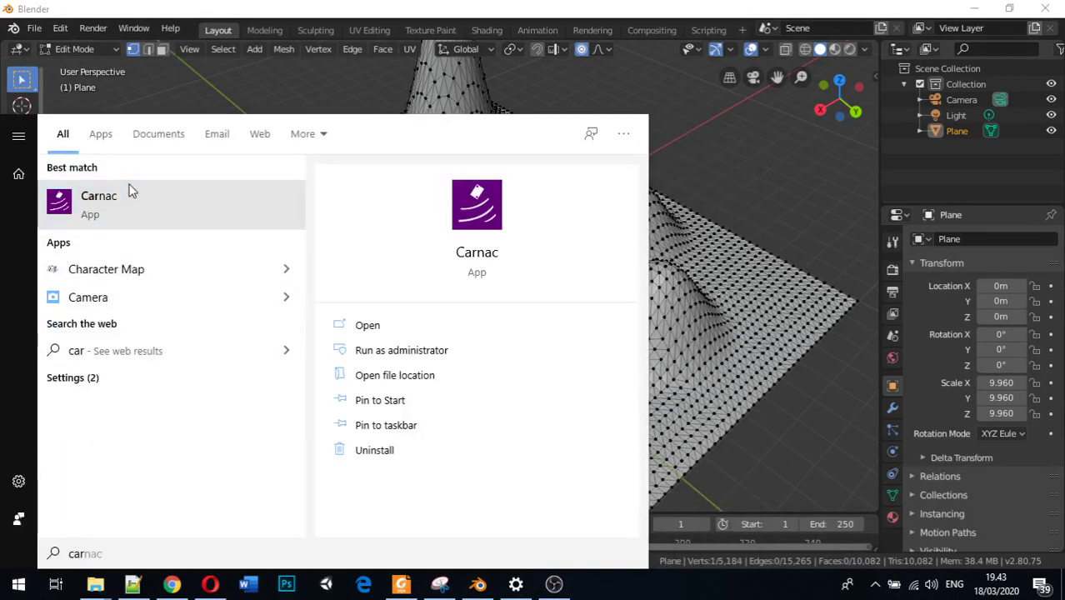
{"action": "left_click", "coordinate": [131, 192]}
Try to move the selected hill's peak vertex freely upward with smooth falloff and a proportional size of about 1.77, and undo the move
{"action": "middle_click_drag", "start_coordinate": [580, 263], "coordinate": [570, 293]}
{"action": "middle_click_drag", "start_coordinate": [450, 291], "coordinate": [510, 326]}
{"action": "middle_click_drag", "start_coordinate": [644, 405], "coordinate": [648, 282]}
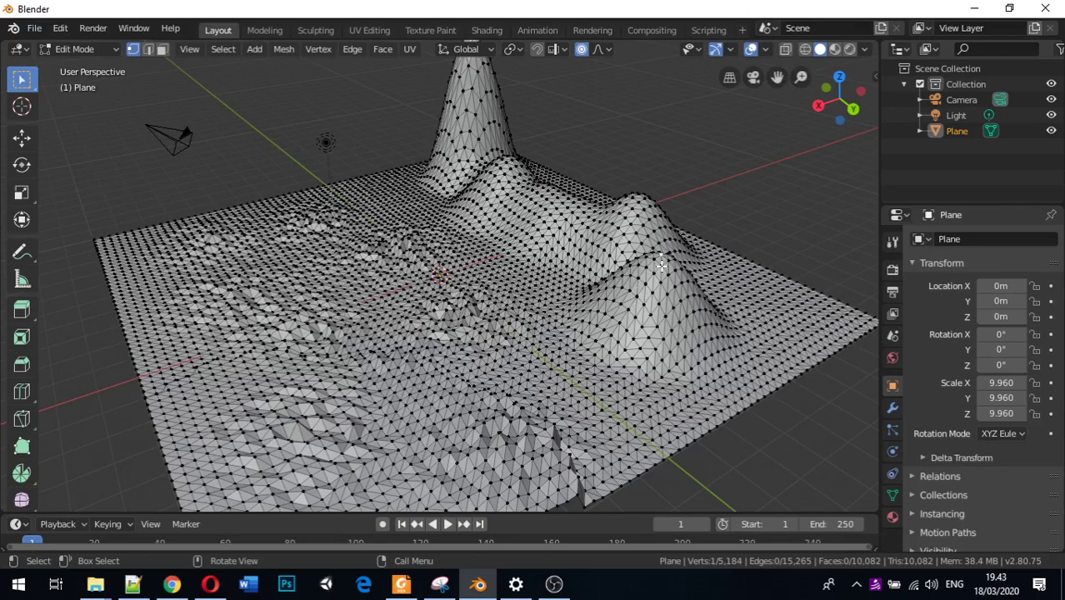
{"action": "key", "text": "g"}
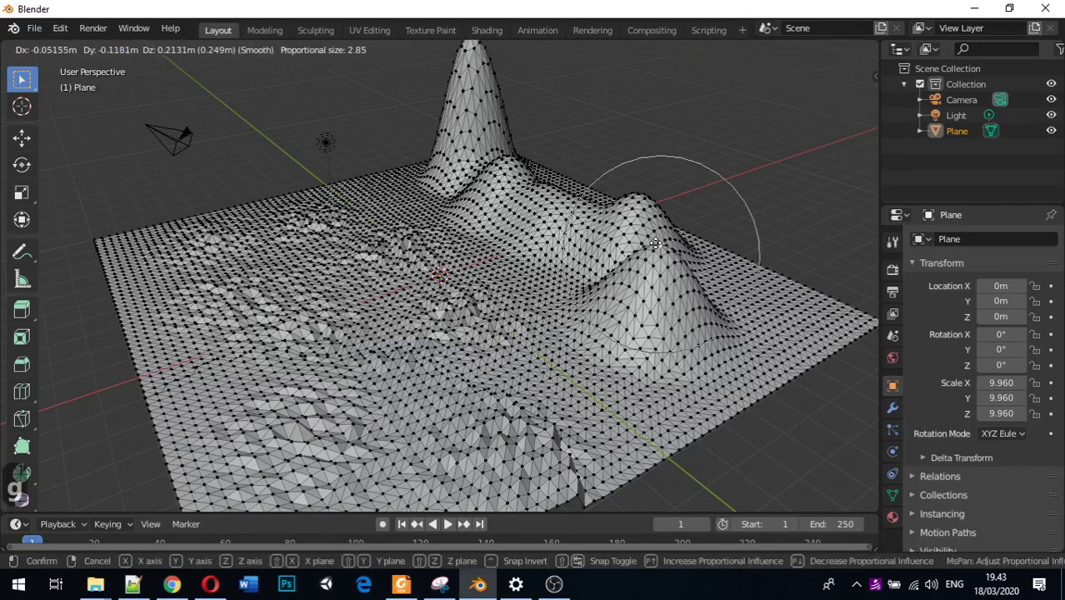
{"action": "scroll", "coordinate": [663, 196], "scroll_direction": "up", "scroll_amount": 4}
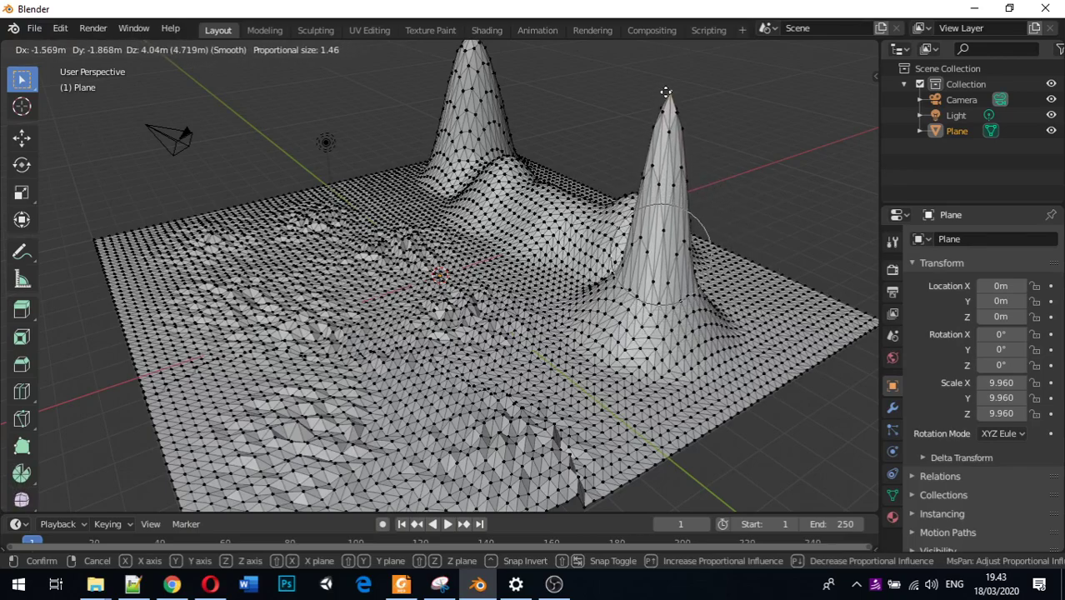
{"action": "scroll", "coordinate": [660, 112], "scroll_direction": "down", "scroll_amount": 1}
{"action": "scroll", "coordinate": [660, 111], "scroll_direction": "down", "scroll_amount": 1}
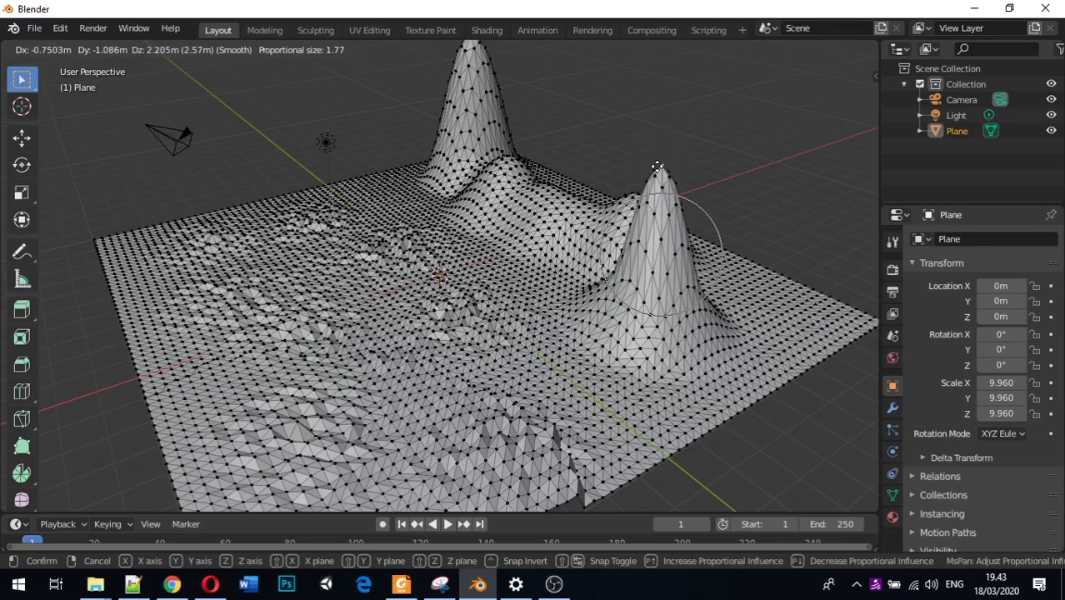
{"action": "left_click", "coordinate": [658, 166]}
{"action": "middle_click_drag", "start_coordinate": [658, 166], "coordinate": [652, 200]}
{"action": "key", "text": "ctrl+z"}
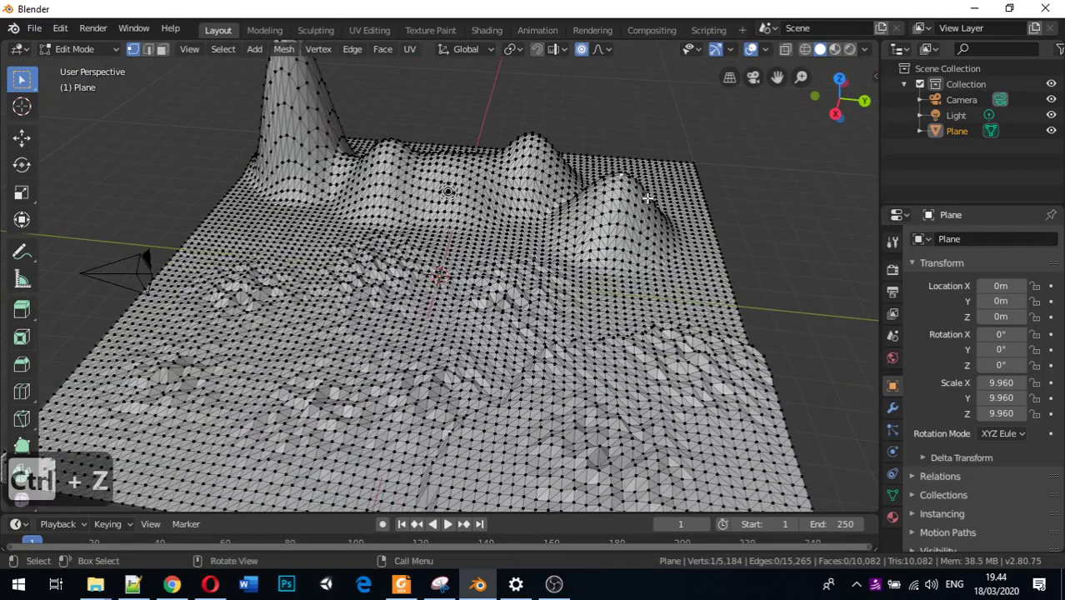
Raise the selected hill's peak vertex about 2.12 m along global Z with smooth falloff and a proportional size of about 1.77
{"action": "key", "text": "g"}
{"action": "key", "text": "z"}
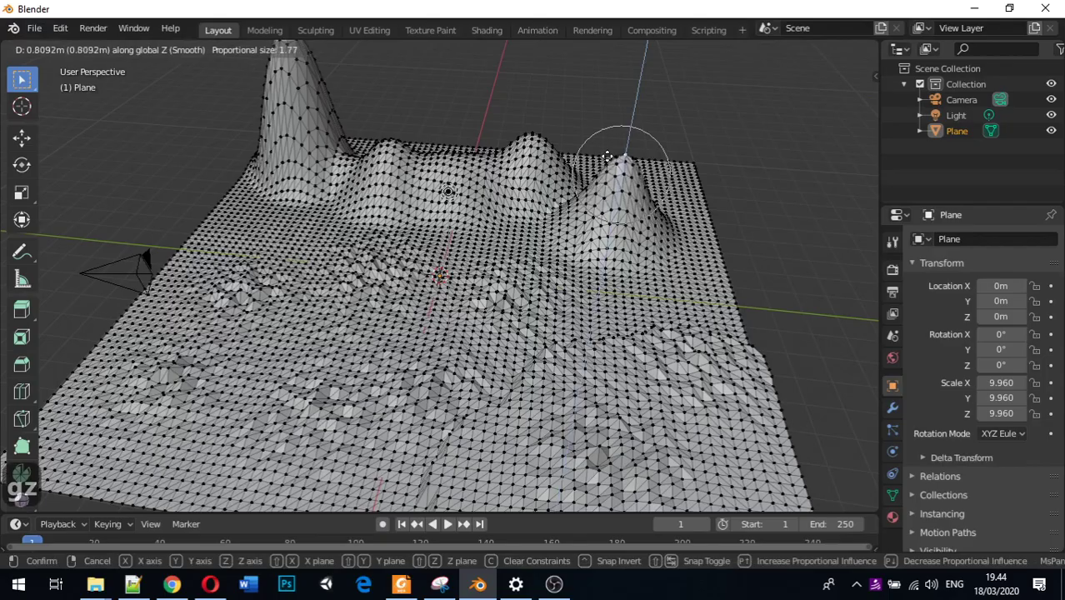
{"action": "left_click", "coordinate": [607, 128]}
Select a vertex at the tall peak's inner foot and raise it about 1.77 m along global Z with a proportional size of about 2.36
{"action": "middle_click_drag", "start_coordinate": [602, 156], "coordinate": [476, 146]}
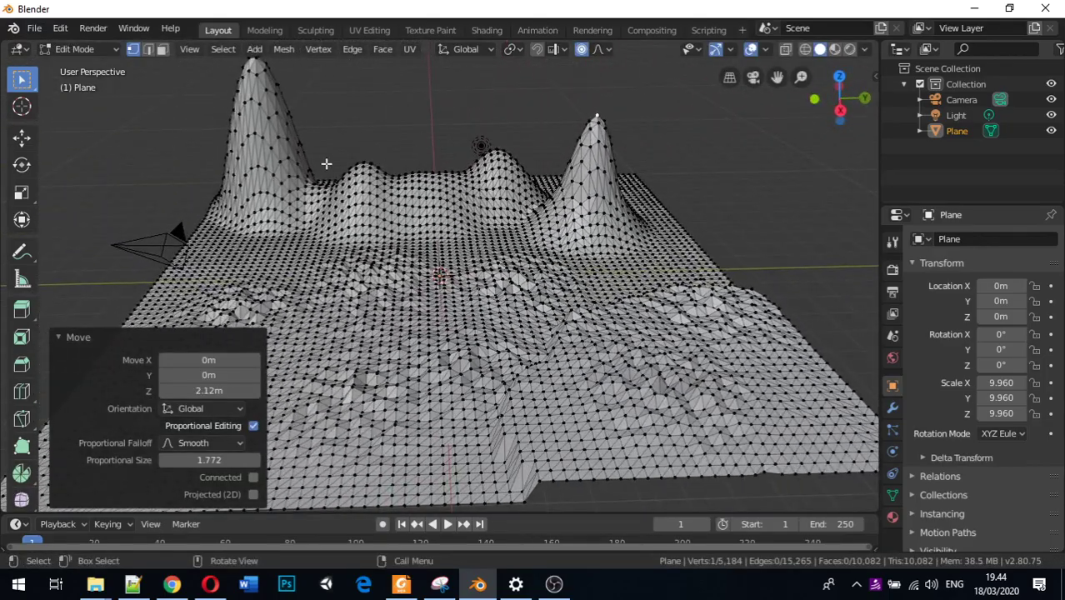
{"action": "left_click", "coordinate": [307, 180]}
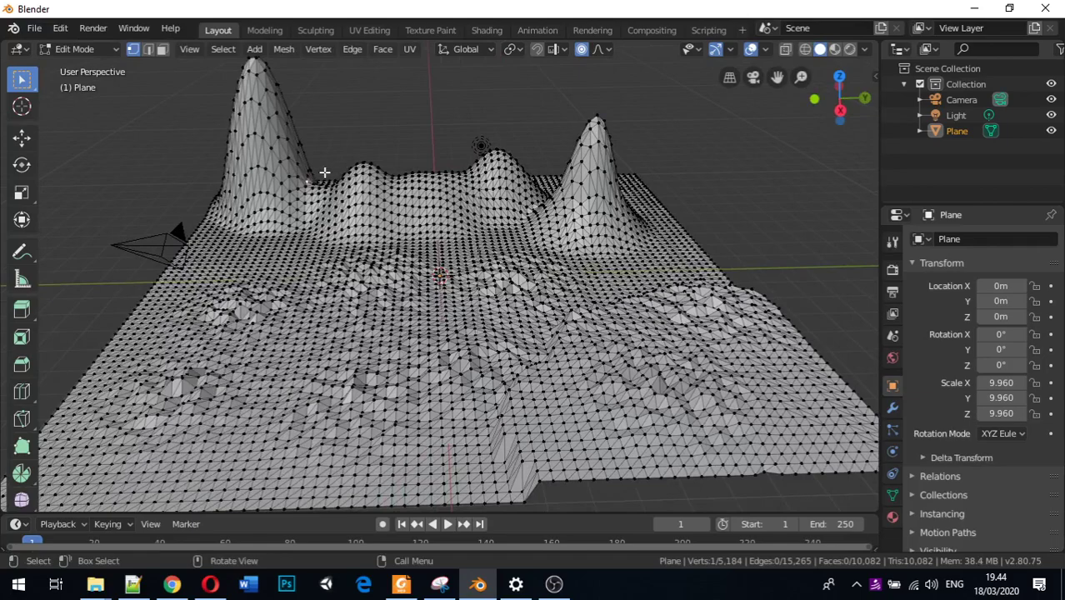
{"action": "key", "text": "g"}
{"action": "key", "text": "z"}
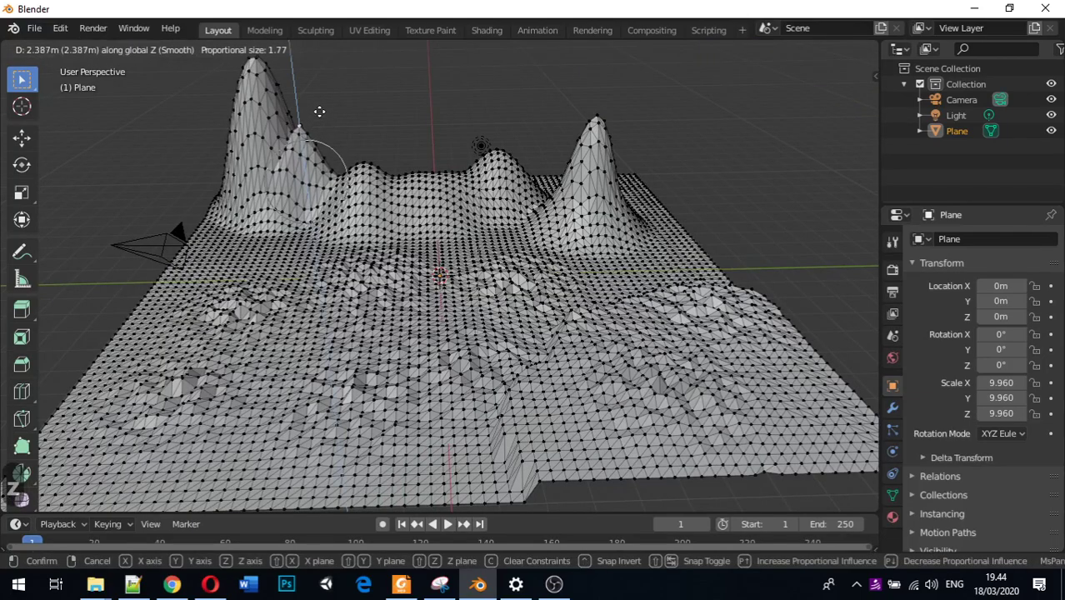
{"action": "scroll", "coordinate": [324, 82], "scroll_direction": "down", "scroll_amount": 2}
{"action": "scroll", "coordinate": [324, 81], "scroll_direction": "down", "scroll_amount": 6}
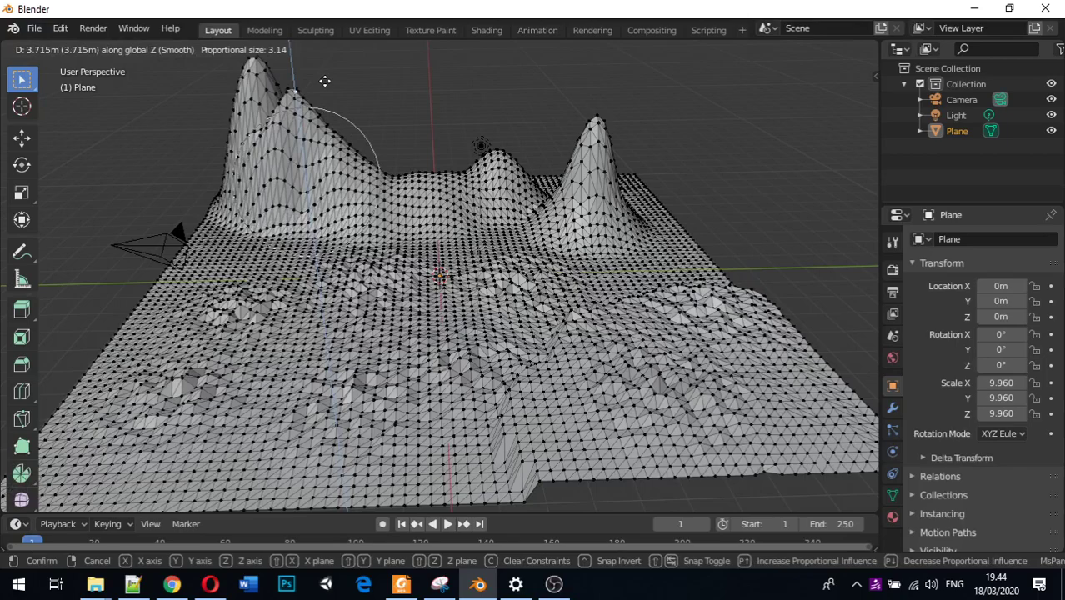
{"action": "scroll", "coordinate": [324, 81], "scroll_direction": "up", "scroll_amount": 5}
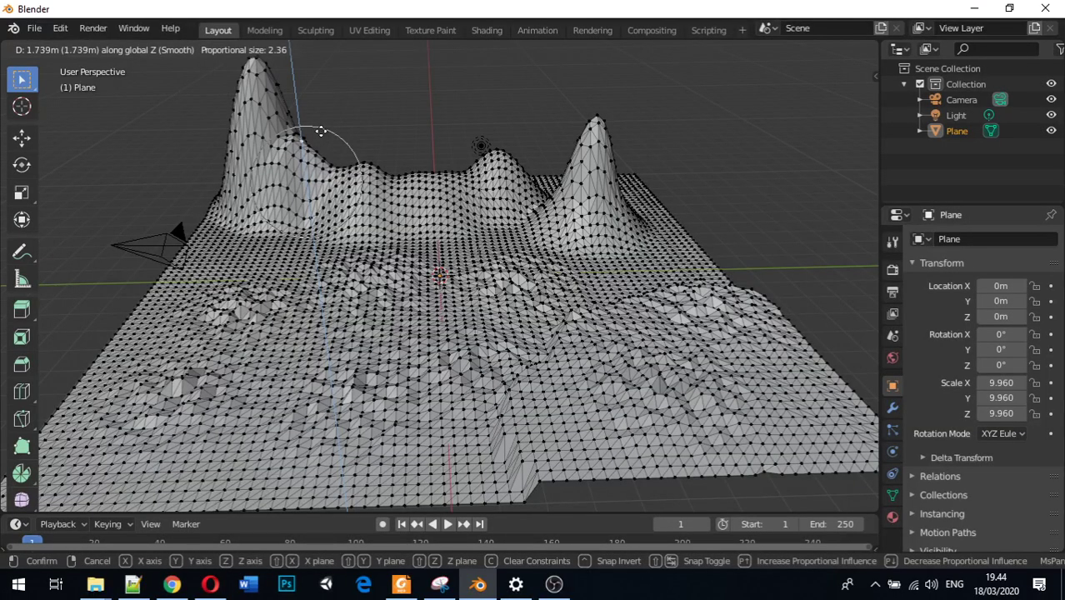
{"action": "left_click", "coordinate": [321, 131]}
Circle-select a winding river-like strip of vertices across the plane, between the hills and the raised plateau
{"action": "middle_click_drag", "start_coordinate": [321, 131], "coordinate": [486, 164]}
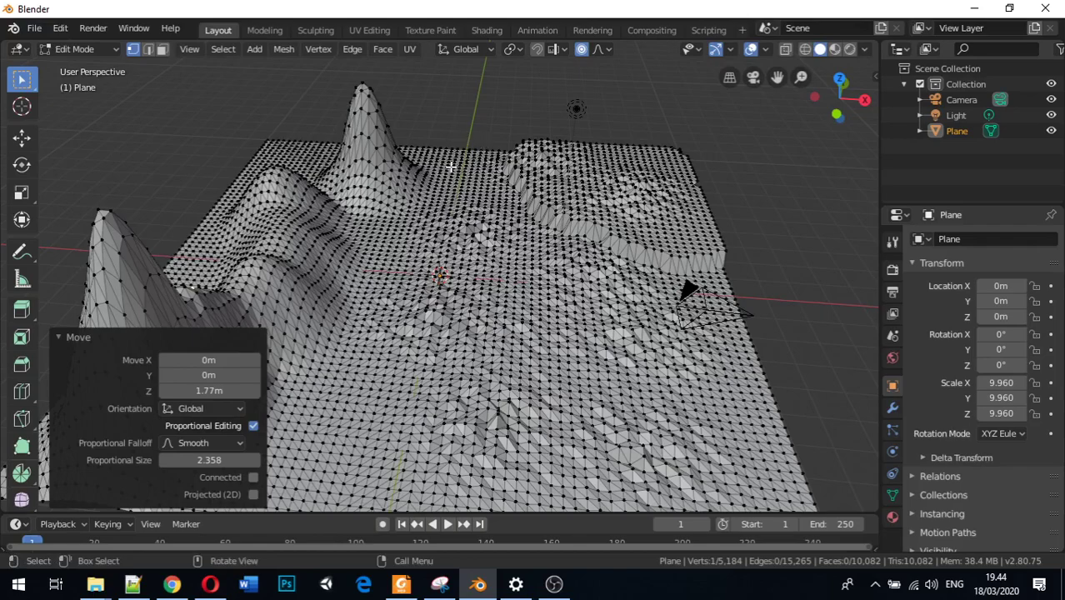
{"action": "left_click", "coordinate": [77, 338]}
{"action": "key", "text": "c"}
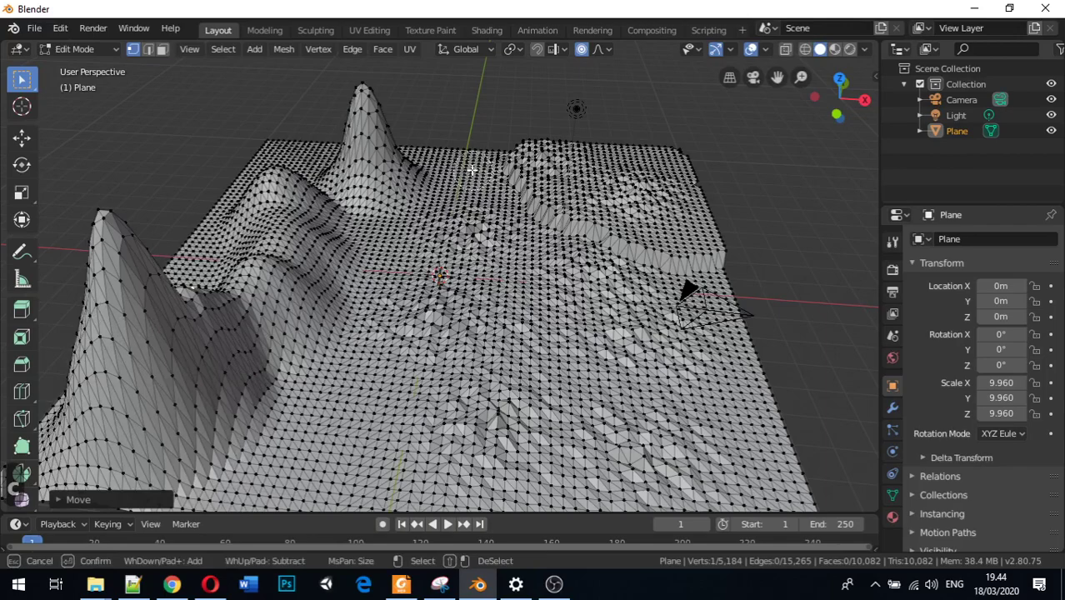
{"action": "mouse_move", "coordinate": [469, 163]}
{"action": "left_mouse_down"}
{"action": "mouse_move", "coordinate": [465, 207]}
{"action": "mouse_move", "coordinate": [477, 225]}
{"action": "mouse_move", "coordinate": [446, 241]}
{"action": "left_mouse_up"}
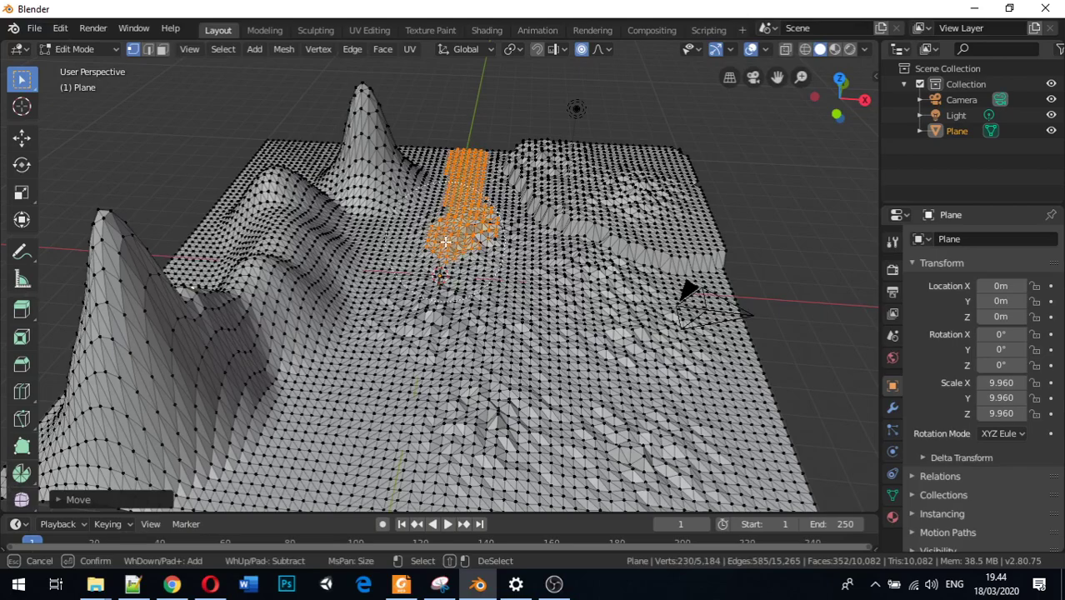
{"action": "scroll", "coordinate": [446, 241], "scroll_direction": "down", "scroll_amount": 5}
{"action": "scroll", "coordinate": [445, 242], "scroll_direction": "up", "scroll_amount": 5}
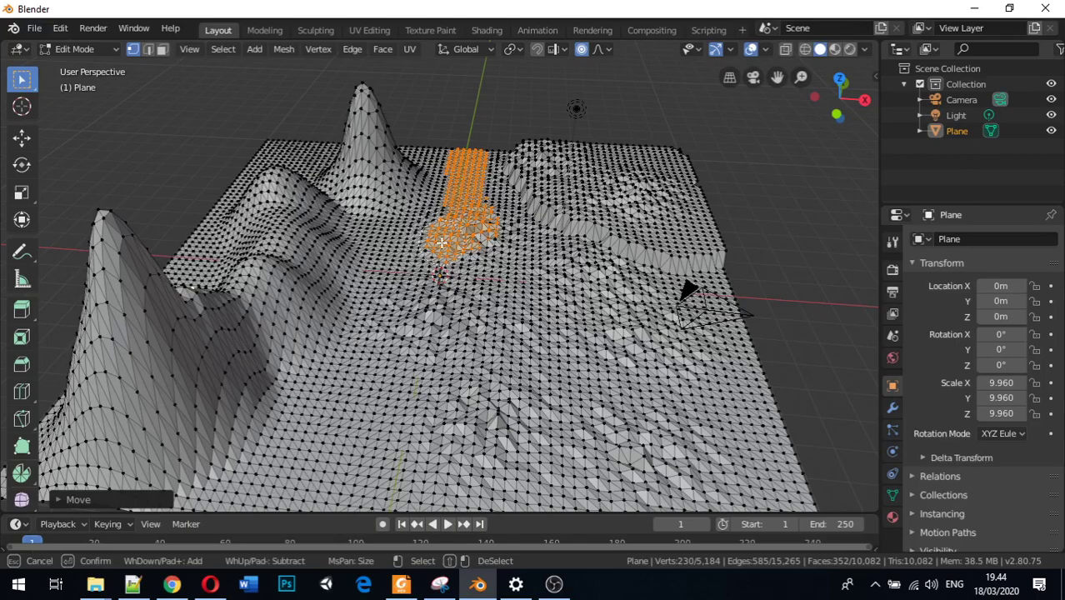
{"action": "mouse_move", "coordinate": [441, 242]}
{"action": "left_mouse_down"}
{"action": "mouse_move", "coordinate": [413, 302]}
{"action": "mouse_move", "coordinate": [438, 330]}
{"action": "mouse_move", "coordinate": [421, 365]}
{"action": "mouse_move", "coordinate": [365, 429]}
{"action": "mouse_move", "coordinate": [294, 476]}
{"action": "mouse_move", "coordinate": [282, 509]}
{"action": "left_mouse_up"}
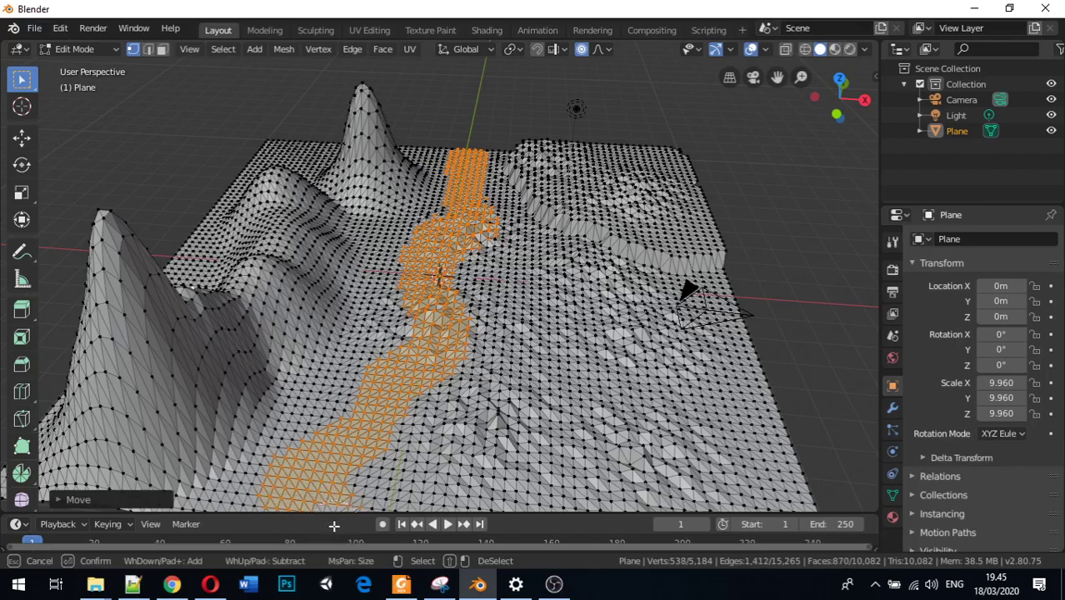
{"action": "left_click_drag", "start_coordinate": [336, 489], "coordinate": [358, 444]}
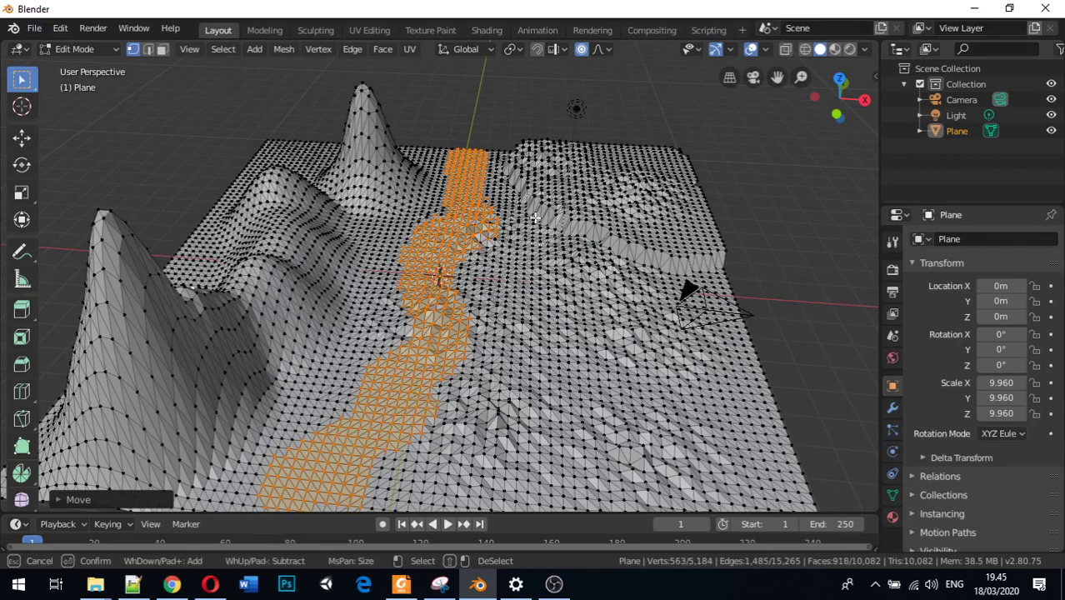
{"action": "right_click", "coordinate": [499, 108]}
Extend the river strip selection to the plane's edge beside the tall peak with Circle Select
{"action": "mouse_move", "coordinate": [499, 108]}
{"action": "middle_mouse_down"}
{"action": "mouse_move", "coordinate": [421, 181]}
{"action": "mouse_move", "coordinate": [374, 244]}
{"action": "middle_mouse_up"}
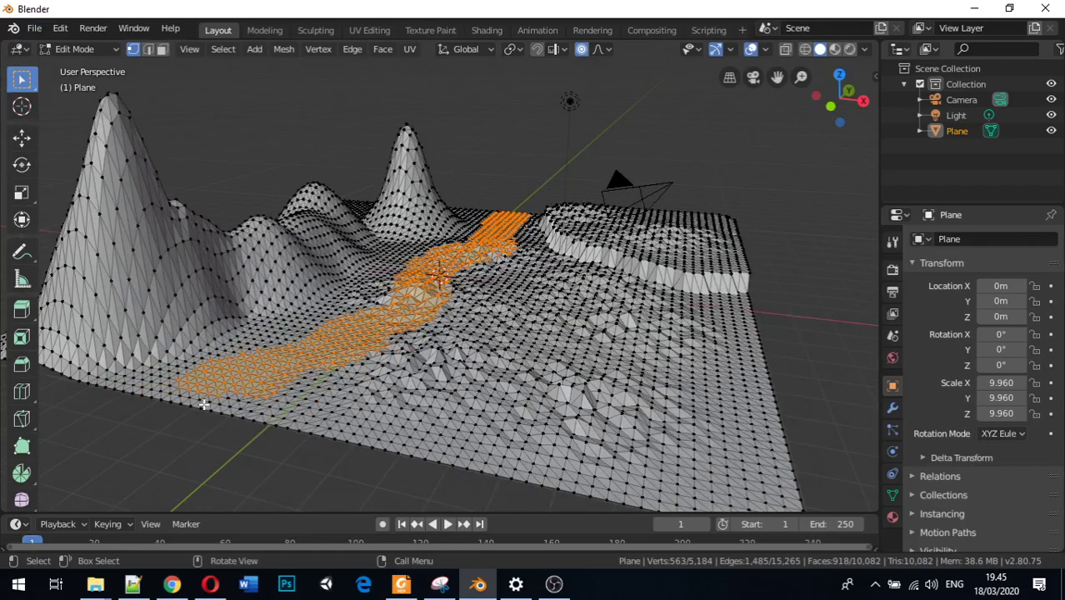
{"action": "middle_click_drag", "start_coordinate": [203, 404], "coordinate": [336, 440]}
{"action": "key", "text": "c"}
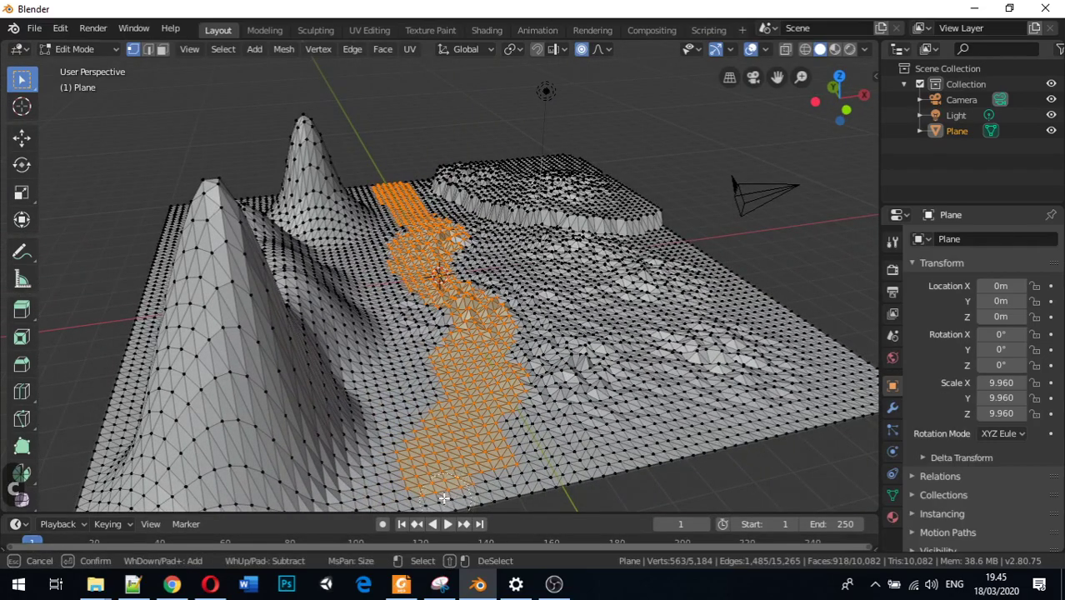
{"action": "mouse_move", "coordinate": [454, 496]}
{"action": "left_mouse_down"}
{"action": "mouse_move", "coordinate": [506, 493]}
{"action": "mouse_move", "coordinate": [504, 479]}
{"action": "mouse_move", "coordinate": [513, 495]}
{"action": "mouse_move", "coordinate": [523, 488]}
{"action": "mouse_move", "coordinate": [528, 508]}
{"action": "left_mouse_up"}
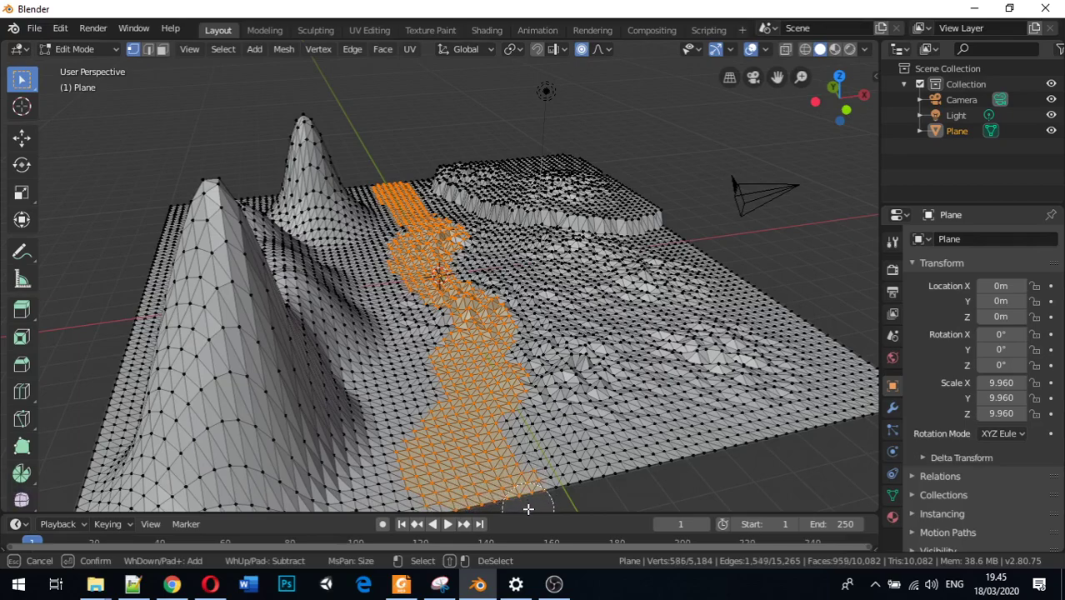
{"action": "right_click", "coordinate": [529, 509]}
Set the proportional falloff to Inverse Square and lower the selected river strip about 0.72 m along global Z
{"action": "mouse_move", "coordinate": [738, 220]}
{"action": "middle_mouse_down"}
{"action": "mouse_move", "coordinate": [692, 250]}
{"action": "mouse_move", "coordinate": [560, 225]}
{"action": "middle_mouse_up"}
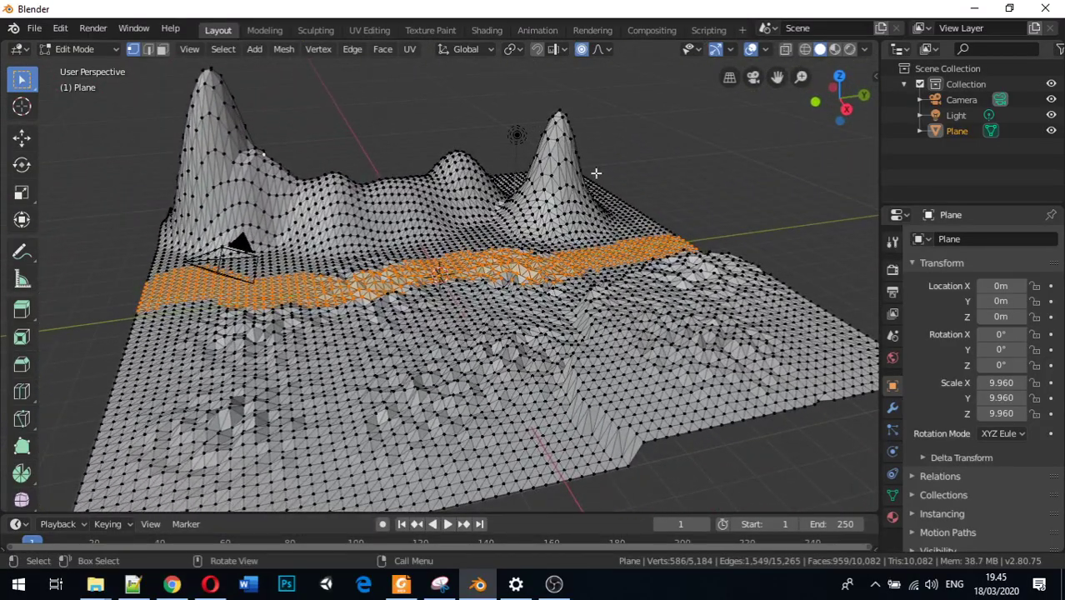
{"action": "left_click", "coordinate": [608, 47]}
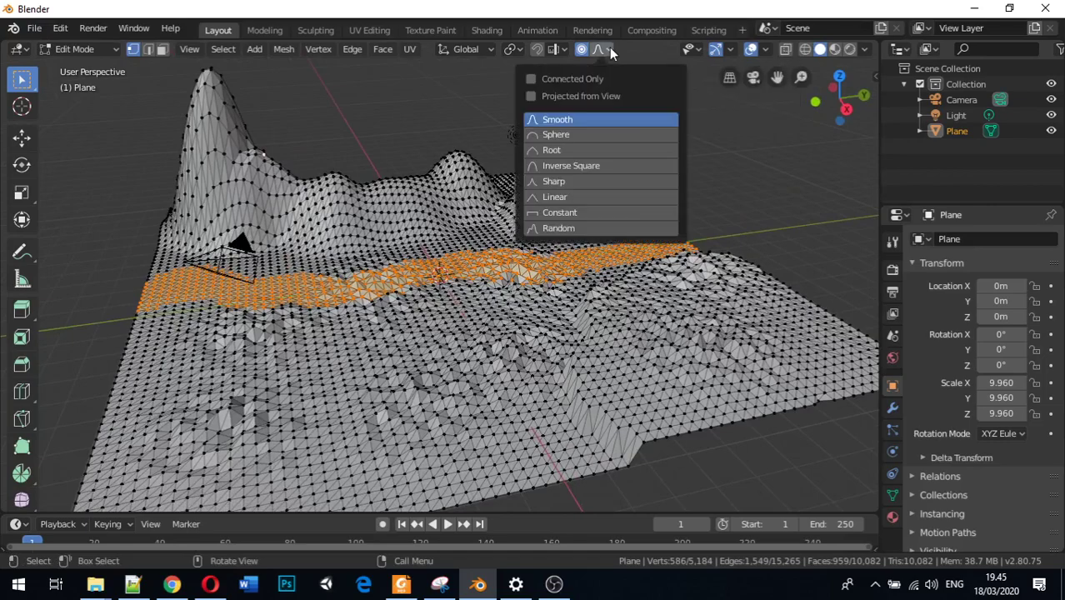
{"action": "left_click", "coordinate": [591, 167]}
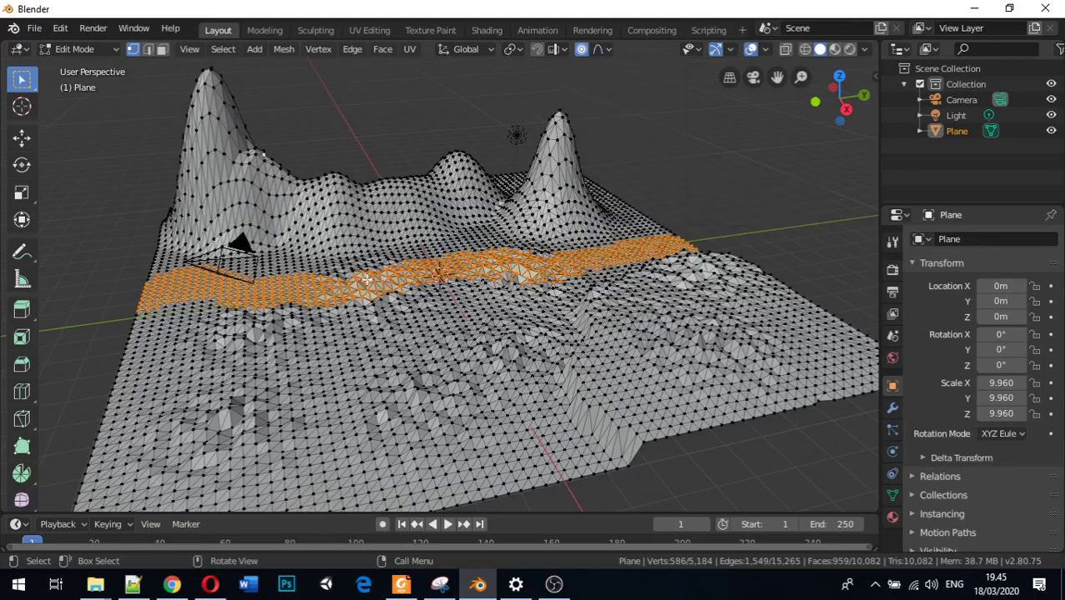
{"action": "middle_click_drag", "start_coordinate": [387, 292], "coordinate": [495, 293]}
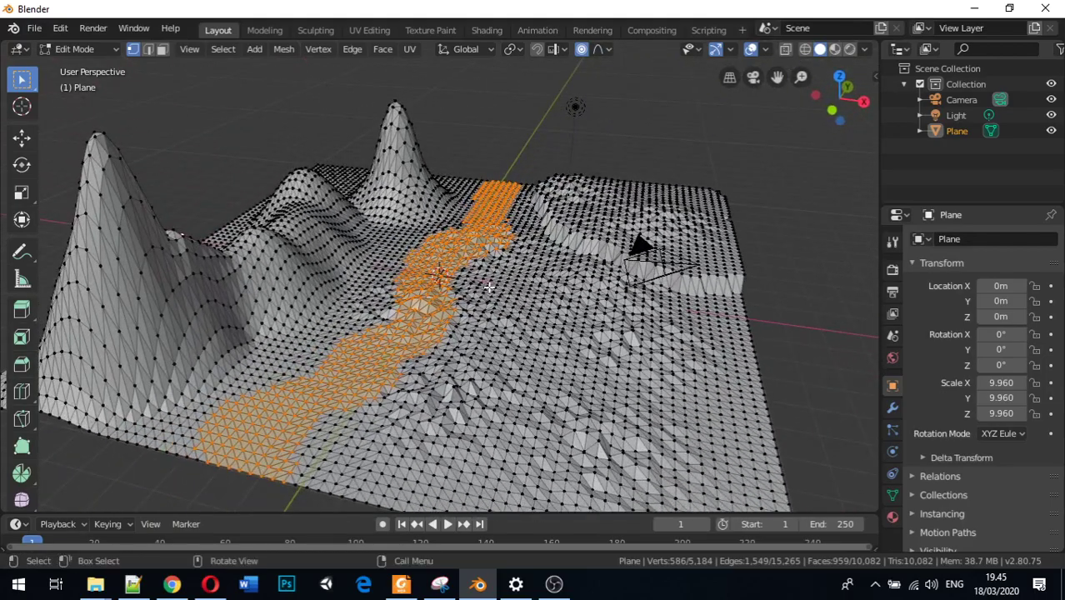
{"action": "key", "text": "g"}
{"action": "key", "text": "z"}
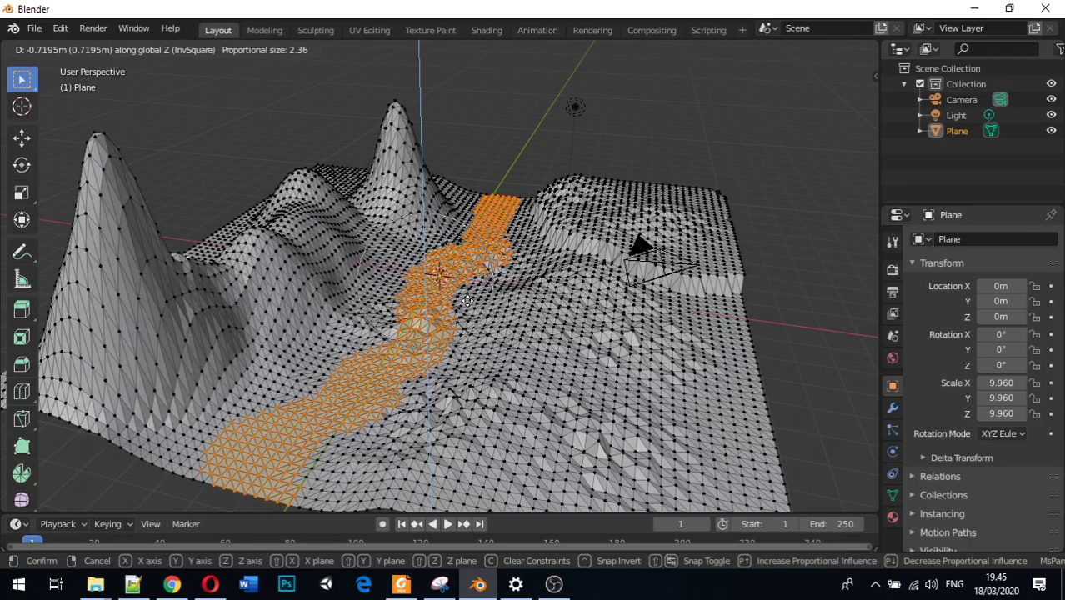
{"action": "left_click", "coordinate": [468, 302]}
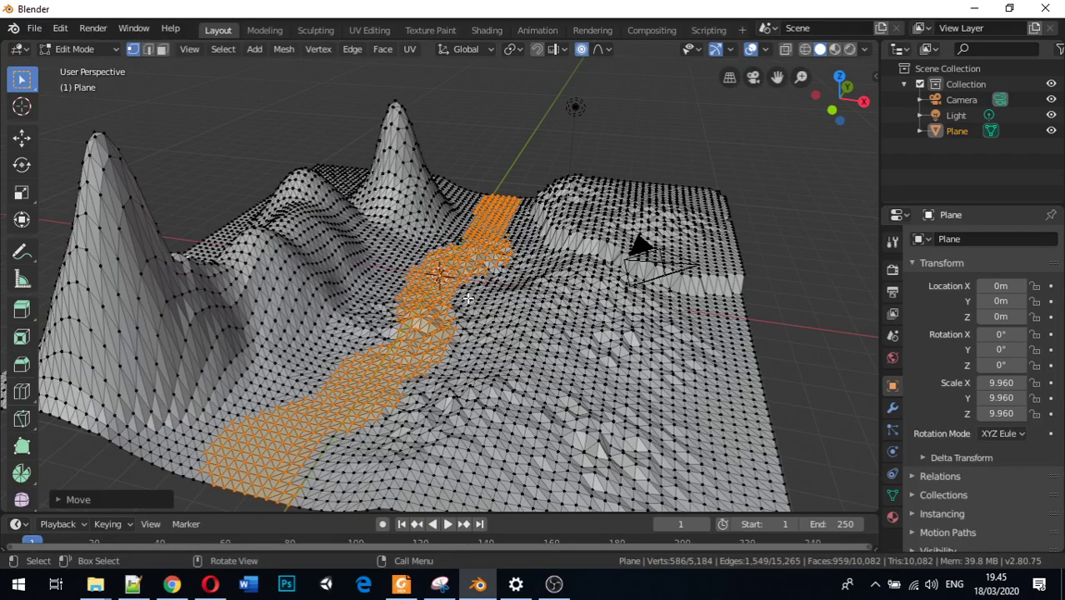
Set the proportional falloff to Constant and lower the selected river strip about 0.81 m along global Z with a proportional size of about 0.56
{"action": "middle_click_drag", "start_coordinate": [469, 285], "coordinate": [493, 251]}
{"action": "left_click", "coordinate": [605, 47]}
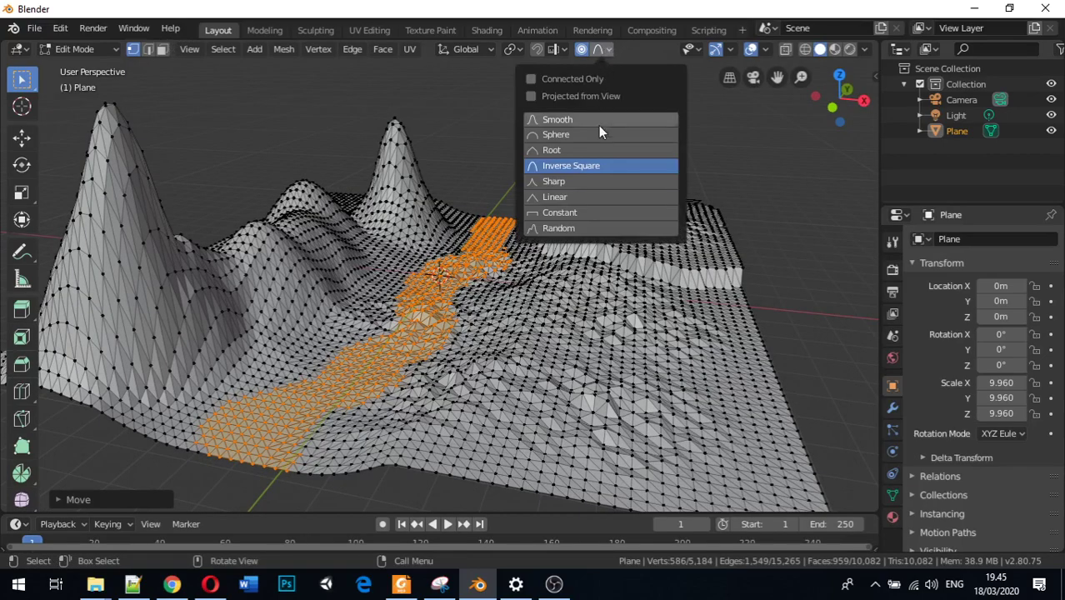
{"action": "left_click", "coordinate": [580, 213]}
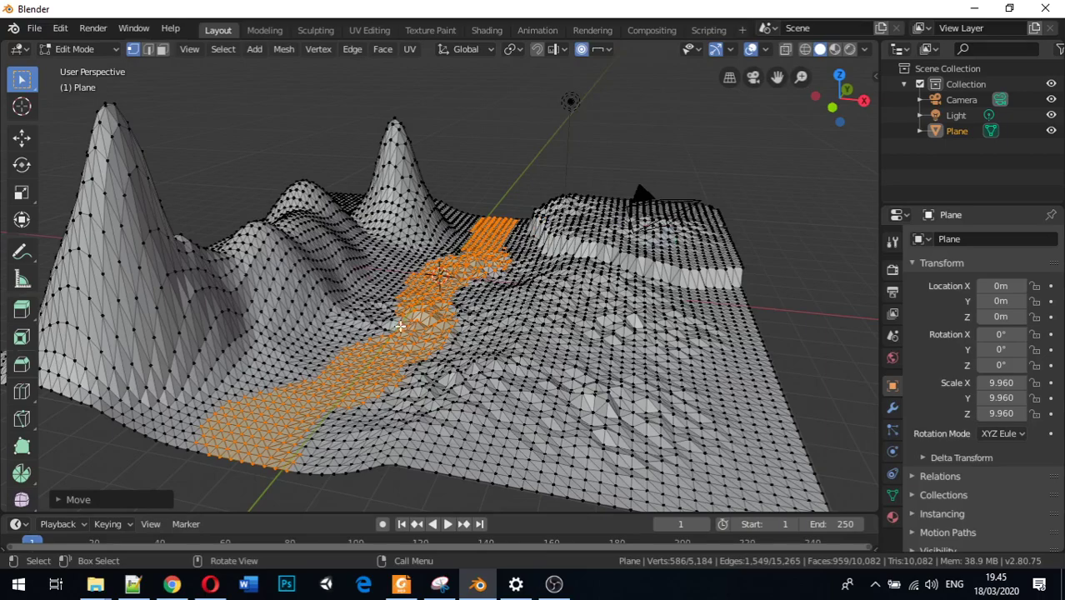
{"action": "key", "text": "g"}
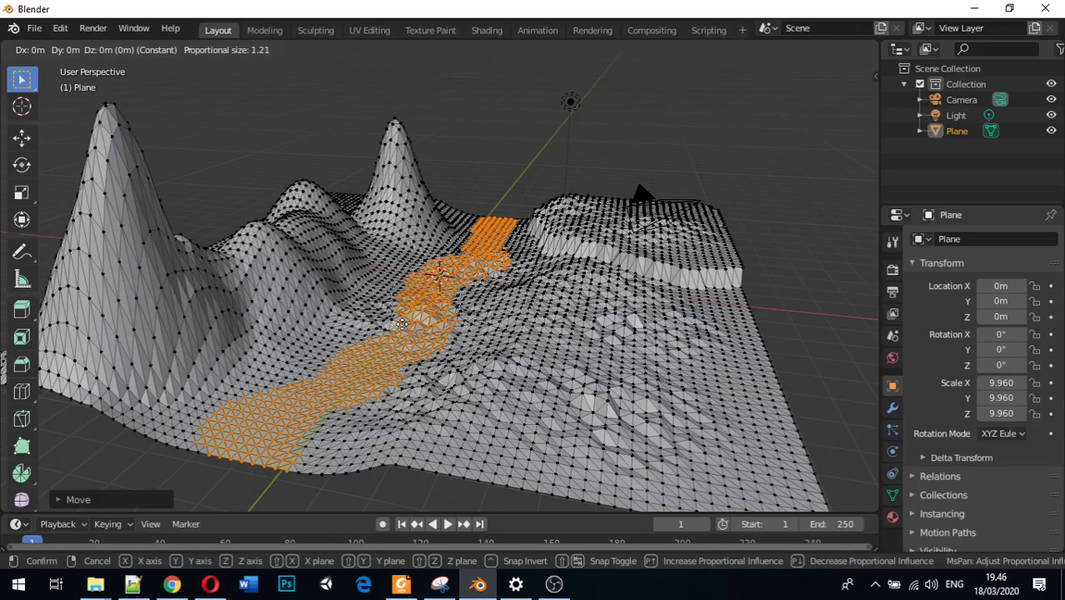
{"action": "scroll", "coordinate": [402, 324], "scroll_direction": "down", "scroll_amount": 4}
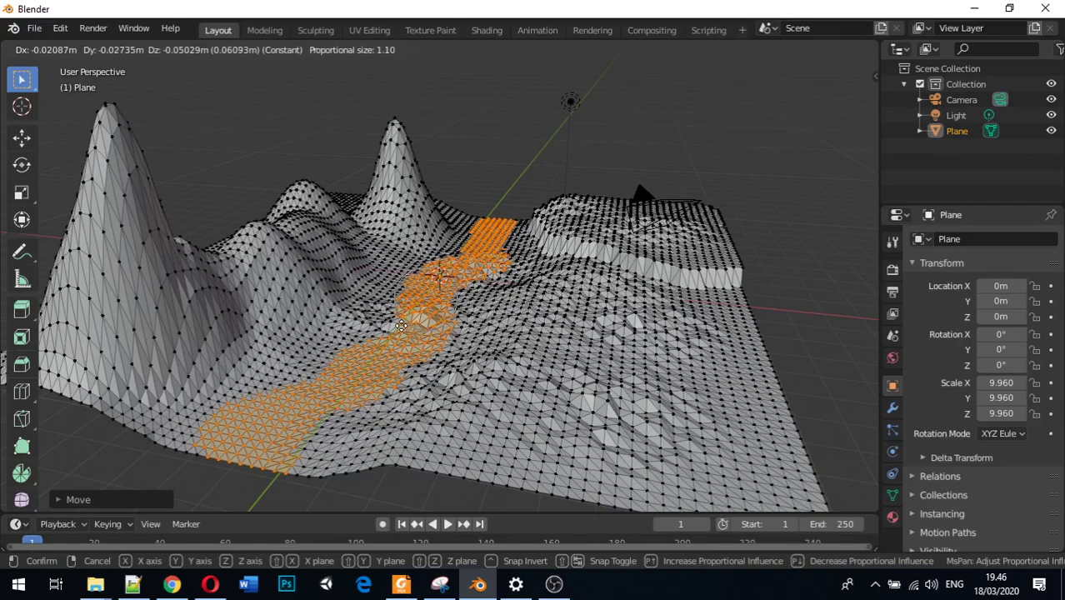
{"action": "scroll", "coordinate": [409, 315], "scroll_direction": "up", "scroll_amount": 3}
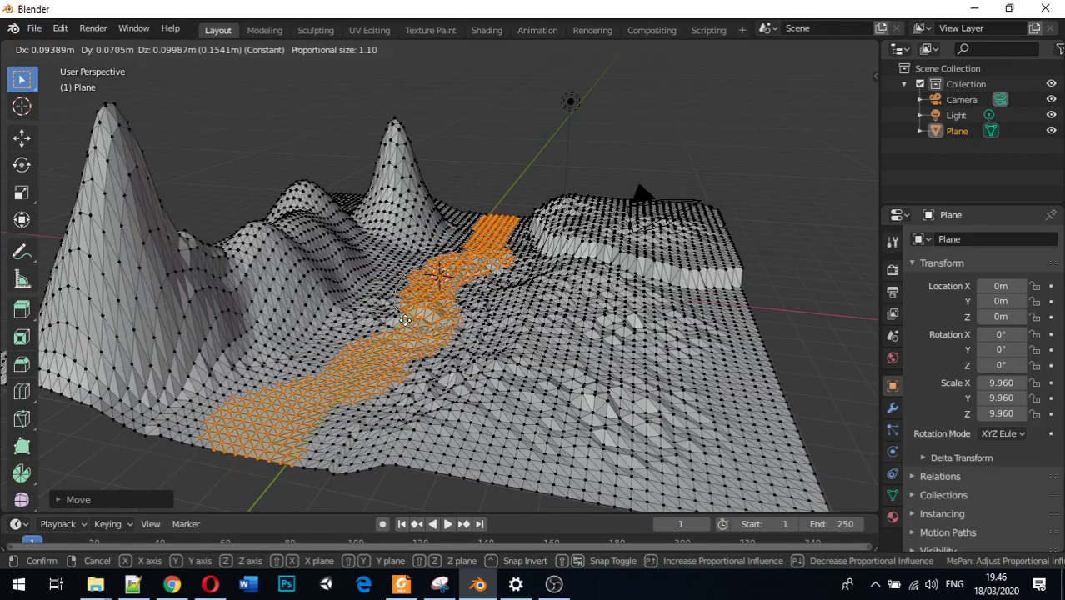
{"action": "scroll", "coordinate": [405, 321], "scroll_direction": "up", "scroll_amount": 3}
{"action": "scroll", "coordinate": [405, 320], "scroll_direction": "up", "scroll_amount": 7}
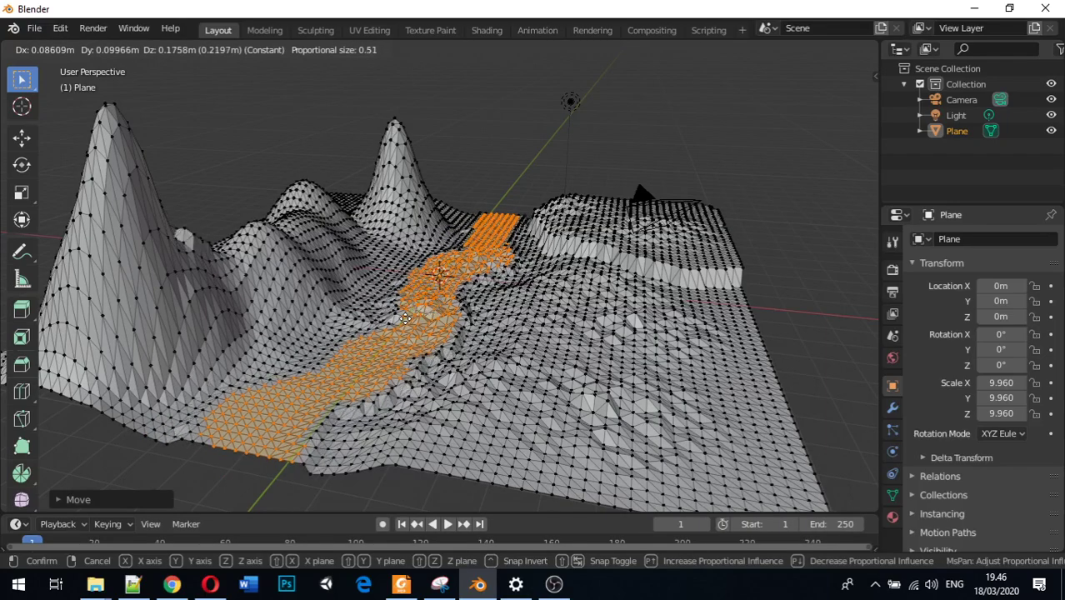
{"action": "scroll", "coordinate": [405, 319], "scroll_direction": "down", "scroll_amount": 1}
{"action": "scroll", "coordinate": [405, 319], "scroll_direction": "up", "scroll_amount": 2}
{"action": "key", "text": "z"}
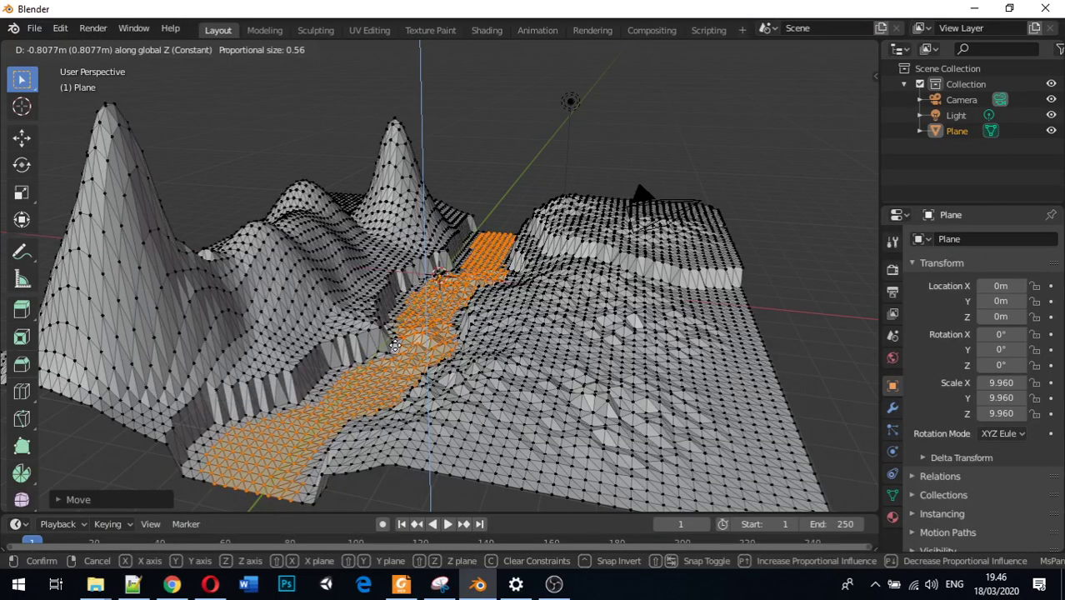
{"action": "left_click", "coordinate": [395, 344]}
Circle-select a new, narrower winding strip of vertices down the middle of the sunken riverbed, starting at the edge beside the plateau
{"action": "middle_click_drag", "start_coordinate": [395, 344], "coordinate": [314, 367]}
{"action": "middle_click_drag", "start_coordinate": [377, 360], "coordinate": [423, 344]}
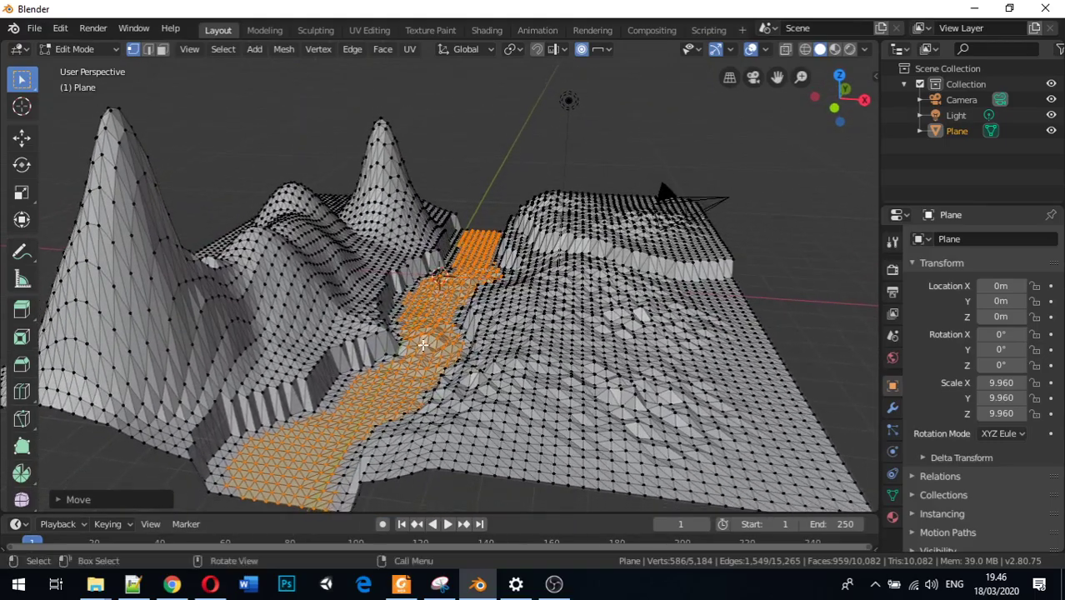
{"action": "left_click", "coordinate": [356, 396]}
{"action": "middle_click_drag", "start_coordinate": [419, 331], "coordinate": [442, 369]}
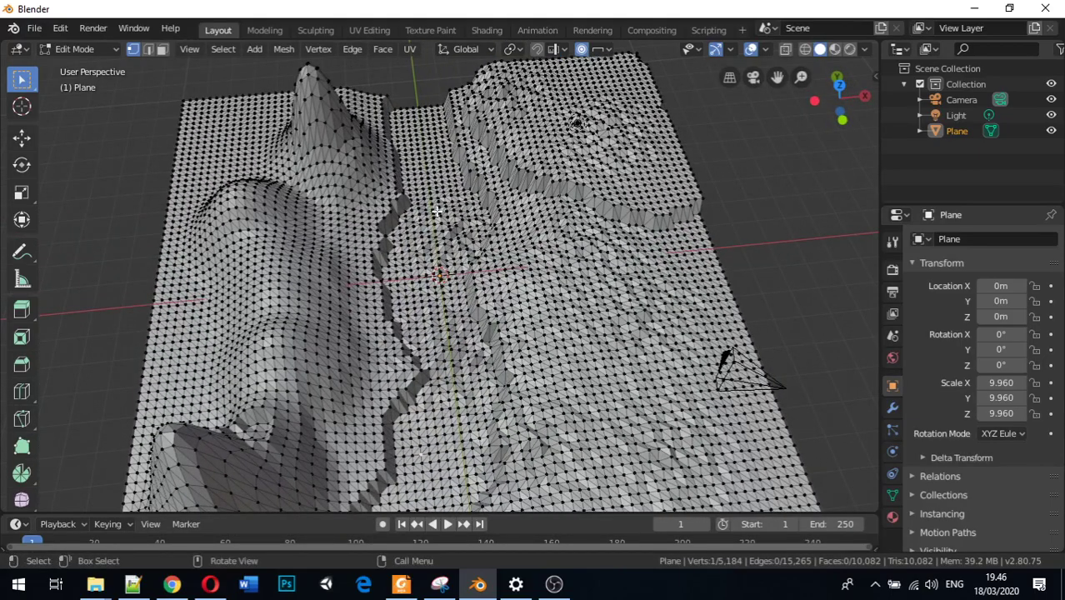
{"action": "key", "text": "c"}
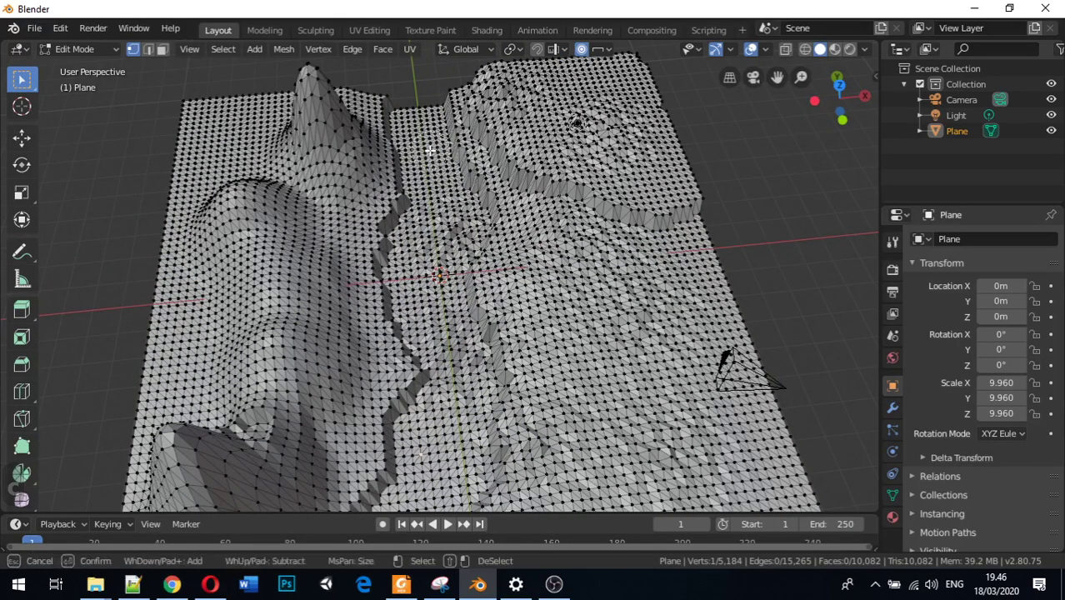
{"action": "left_click", "coordinate": [418, 119]}
{"action": "mouse_move", "coordinate": [421, 121]}
{"action": "left_mouse_down"}
{"action": "mouse_move", "coordinate": [438, 254]}
{"action": "mouse_move", "coordinate": [429, 338]}
{"action": "mouse_move", "coordinate": [460, 429]}
{"action": "mouse_move", "coordinate": [431, 496]}
{"action": "left_mouse_up"}
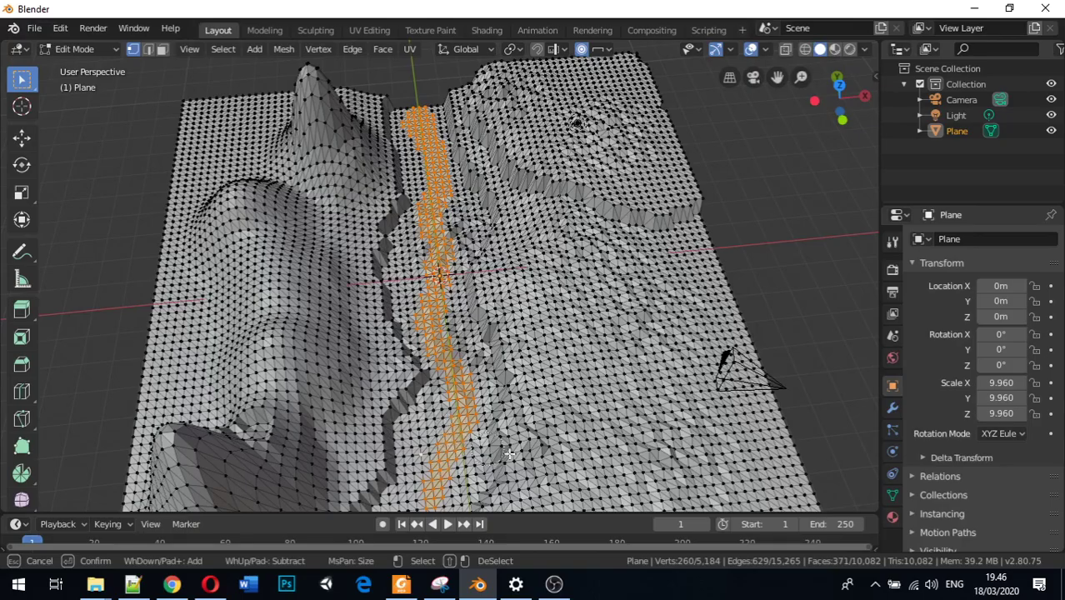
{"action": "right_click", "coordinate": [756, 305]}
Extend the narrow riverbed selection to the plane's edge beside the tall peak with Circle Select
{"action": "middle_click_drag", "start_coordinate": [661, 337], "coordinate": [552, 305]}
{"action": "key", "text": "c"}
{"action": "mouse_move", "coordinate": [256, 429]}
{"action": "left_mouse_down"}
{"action": "mouse_move", "coordinate": [231, 426]}
{"action": "mouse_move", "coordinate": [152, 477]}
{"action": "left_mouse_up"}
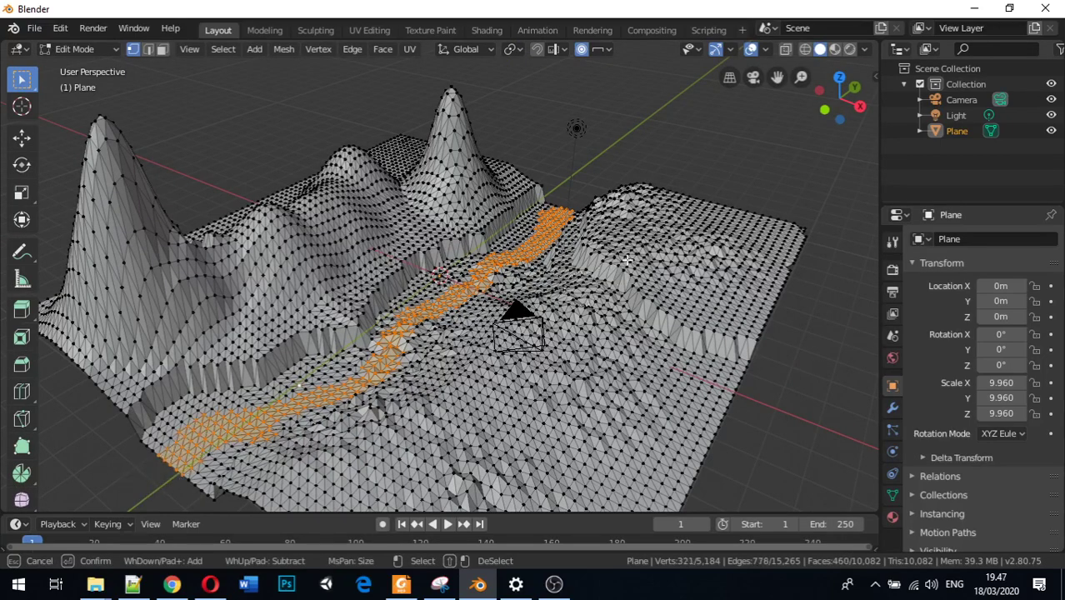
{"action": "key", "text": "Escape"}
Set the proportional falloff to Sphere and lower the narrow riverbed strip about 0.35 m along global Z with a proportional size of 0.56
{"action": "left_click", "coordinate": [601, 50]}
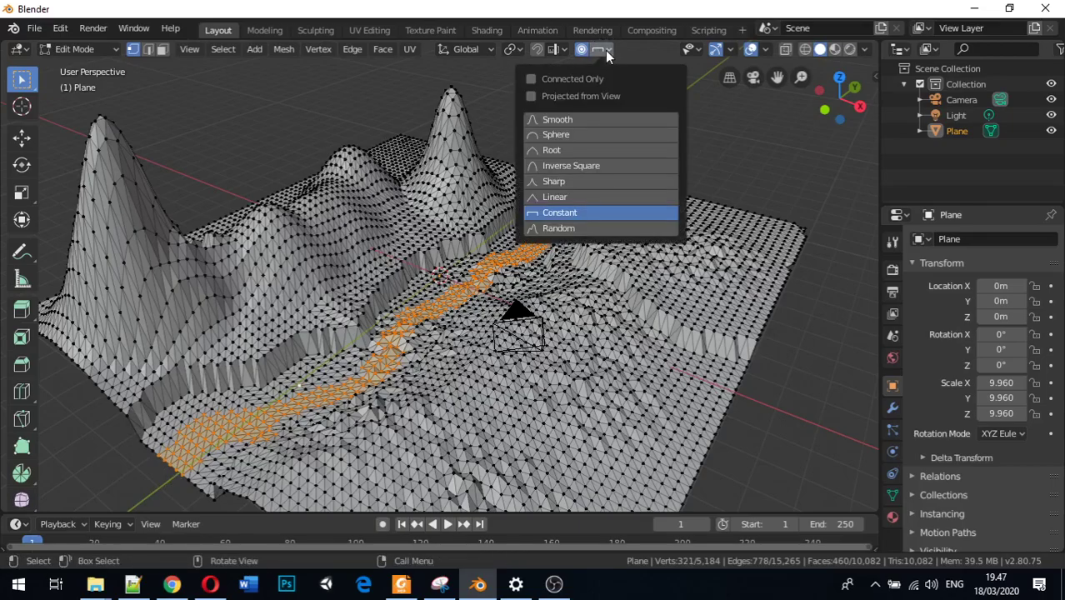
{"action": "left_click", "coordinate": [583, 135]}
{"action": "middle_click_drag", "start_coordinate": [188, 463], "coordinate": [274, 427]}
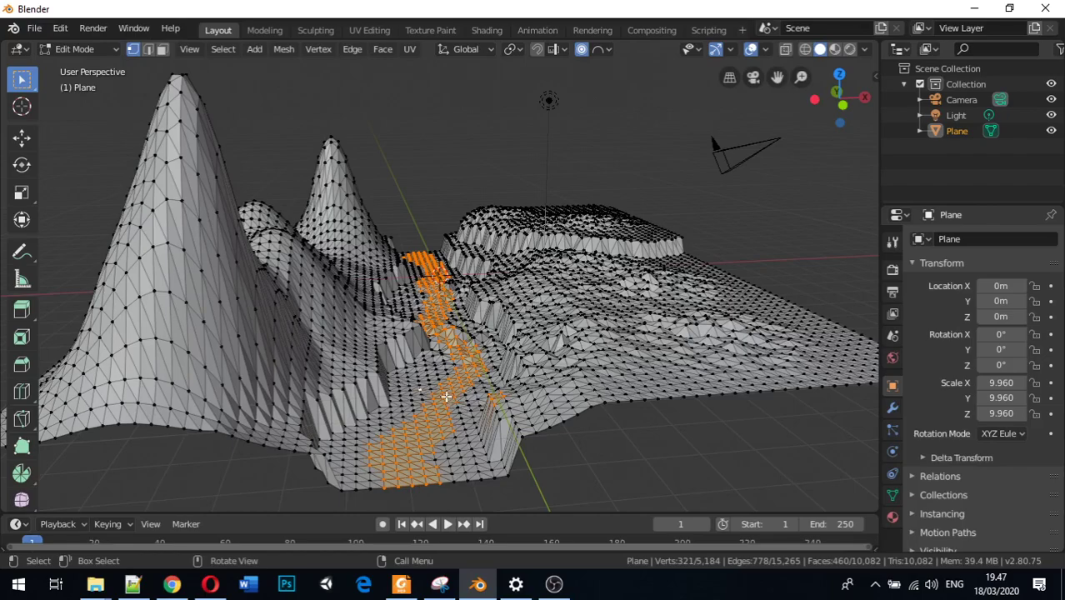
{"action": "key", "text": "g"}
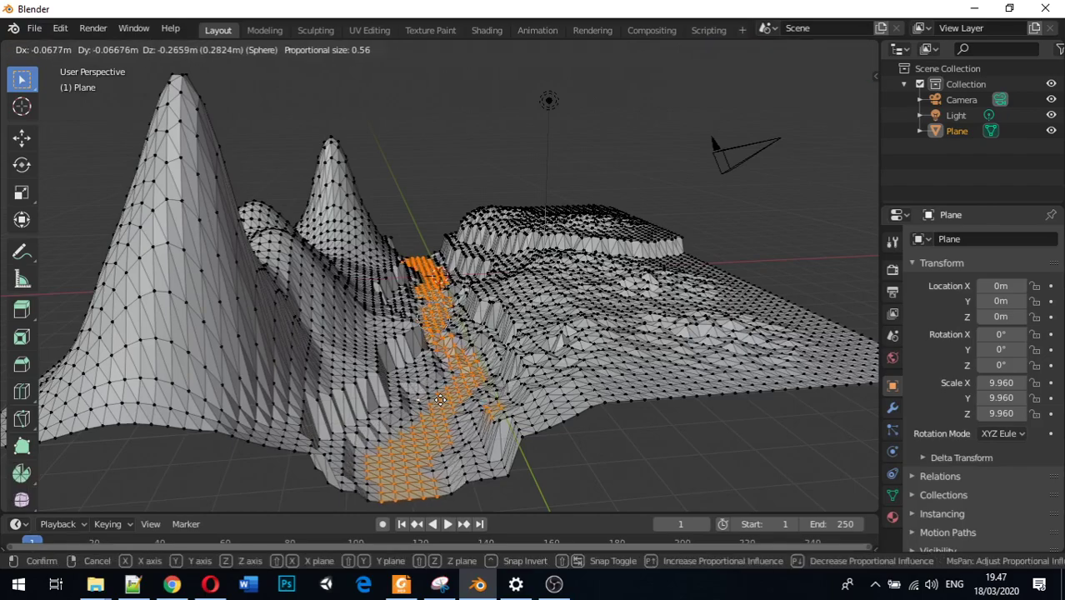
{"action": "key", "text": "x"}
{"action": "key", "text": "z"}
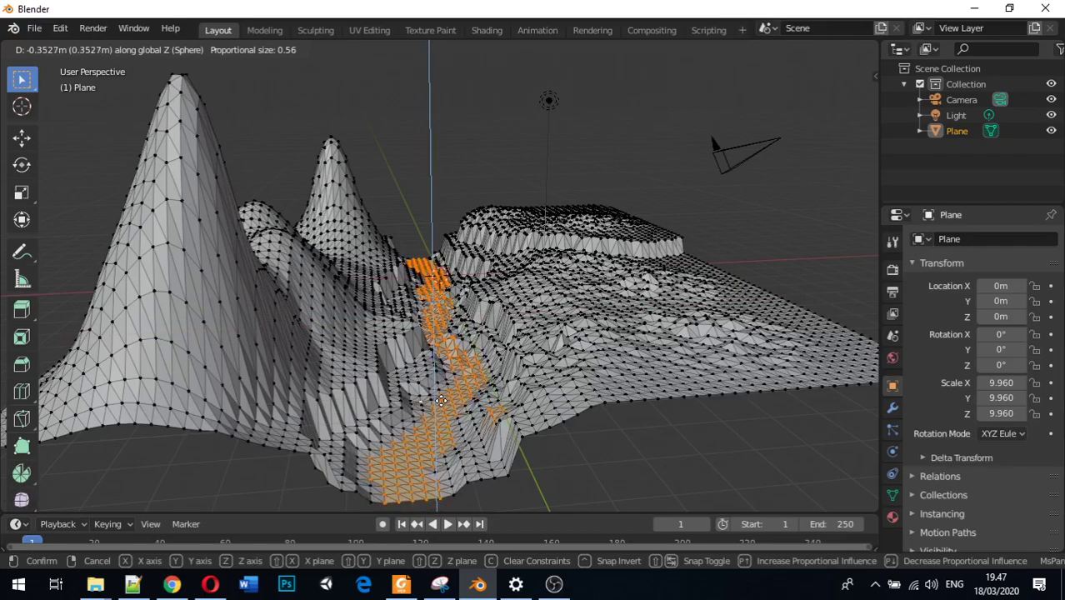
{"action": "left_click", "coordinate": [485, 409]}
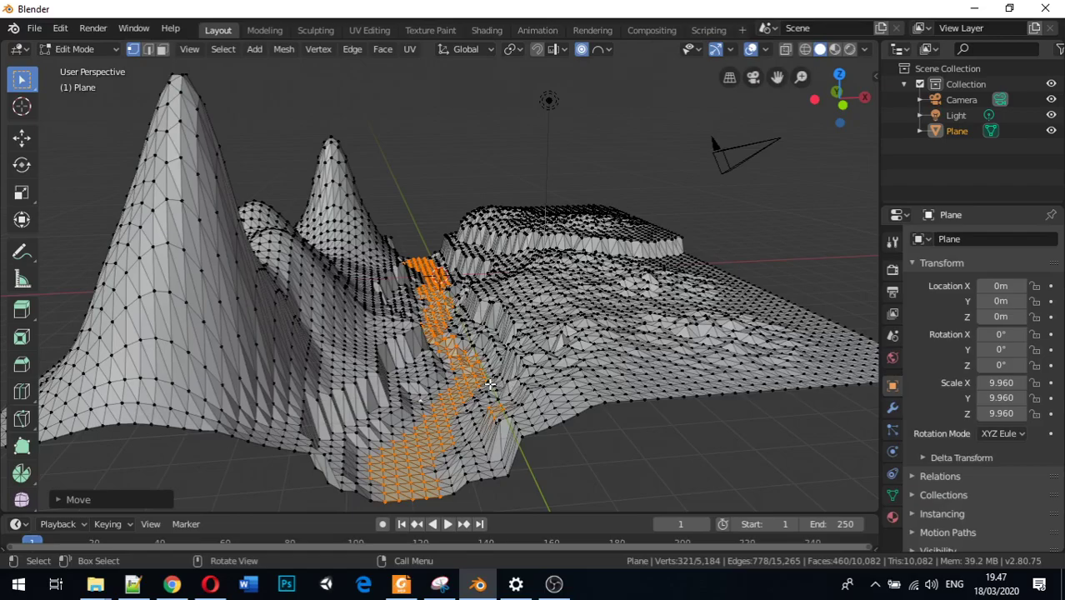
Clear the vertex selection and switch to the Sculpting workspace, with the terrain viewed from the smaller peak's side
{"action": "left_click", "coordinate": [469, 141]}
{"action": "middle_click_drag", "start_coordinate": [469, 212], "coordinate": [411, 219]}
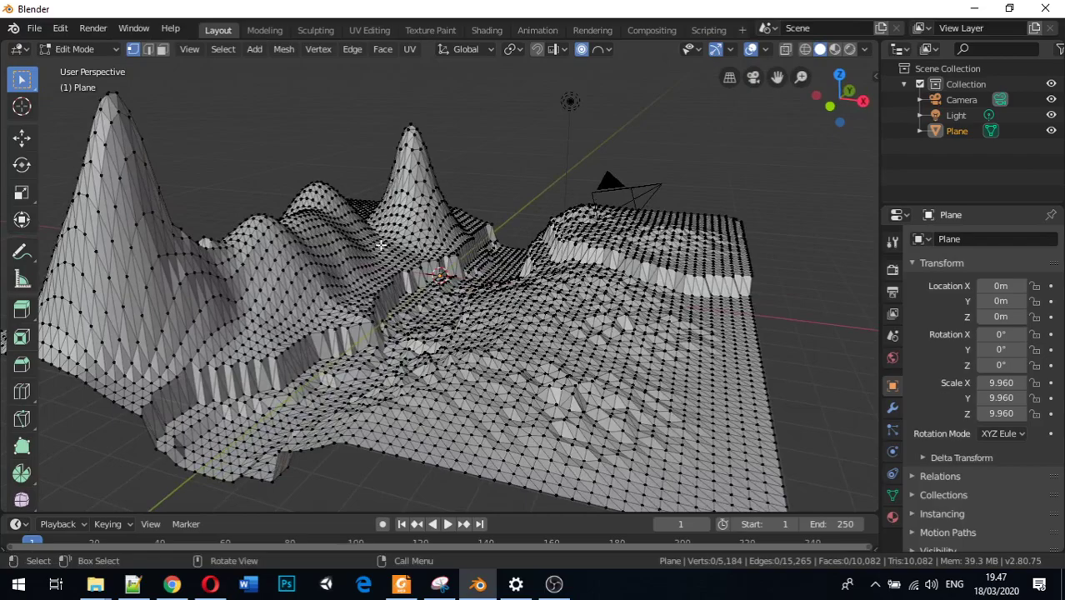
{"action": "middle_click_drag", "start_coordinate": [432, 351], "coordinate": [463, 164]}
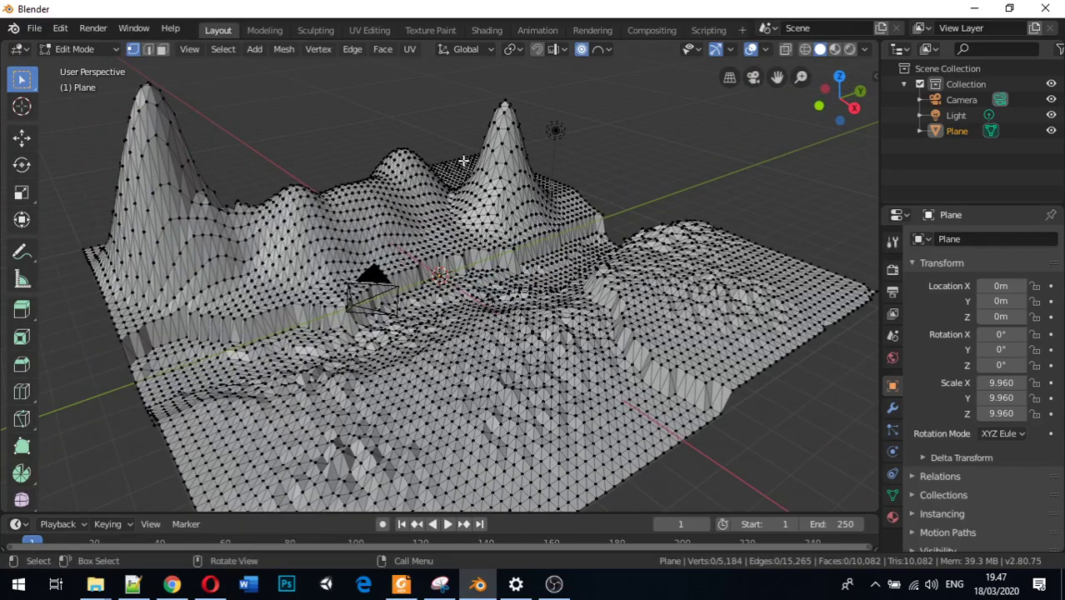
{"action": "left_click", "coordinate": [583, 51]}
{"action": "left_click", "coordinate": [315, 31]}
{"action": "scroll", "coordinate": [360, 246], "scroll_direction": "down", "scroll_amount": 4}
{"action": "mouse_move", "coordinate": [316, 281]}
{"action": "middle_mouse_down"}
{"action": "mouse_move", "coordinate": [345, 325]}
{"action": "mouse_move", "coordinate": [401, 350]}
{"action": "mouse_move", "coordinate": [419, 341]}
{"action": "mouse_move", "coordinate": [384, 344]}
{"action": "mouse_move", "coordinate": [405, 368]}
{"action": "mouse_move", "coordinate": [466, 328]}
{"action": "mouse_move", "coordinate": [517, 322]}
{"action": "mouse_move", "coordinate": [530, 343]}
{"action": "mouse_move", "coordinate": [570, 358]}
{"action": "mouse_move", "coordinate": [669, 354]}
{"action": "mouse_move", "coordinate": [599, 327]}
{"action": "middle_mouse_up"}
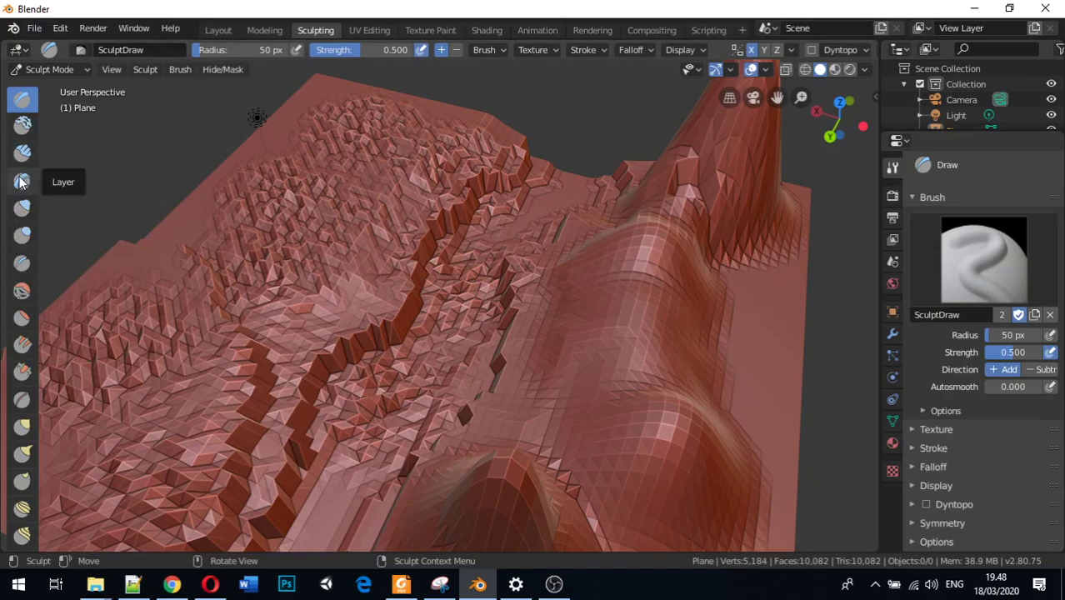
Smooth the tall peak's inner foot and the flat ground beside it with the Smooth brush, undoing the stroke that dents the plane's edge
{"action": "left_click", "coordinate": [22, 290]}
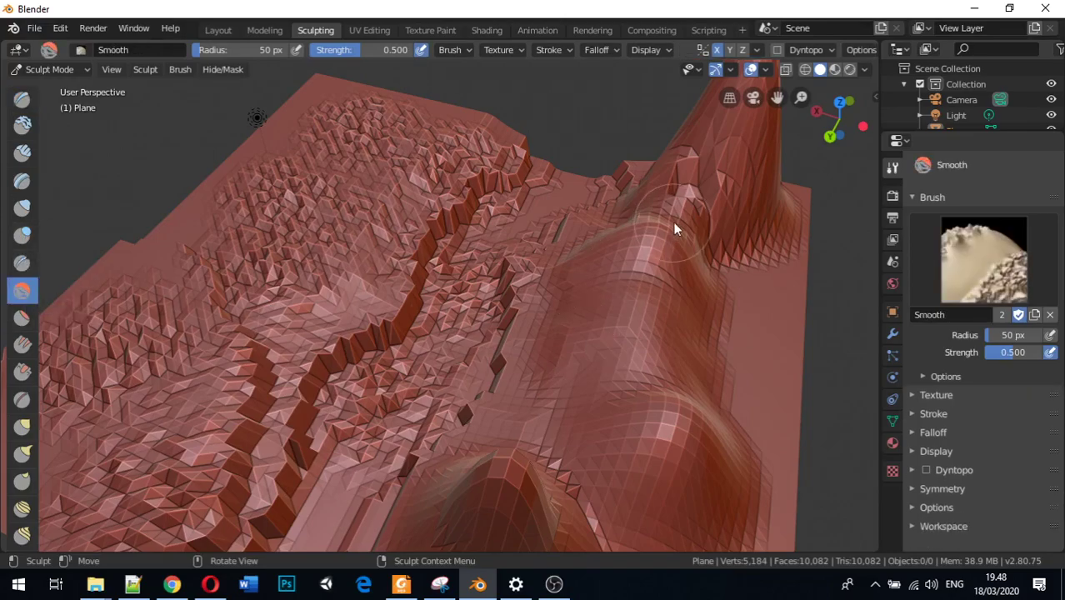
{"action": "left_click", "coordinate": [707, 204]}
{"action": "left_click", "coordinate": [708, 205]}
{"action": "mouse_move", "coordinate": [708, 203]}
{"action": "left_mouse_down"}
{"action": "mouse_move", "coordinate": [708, 194]}
{"action": "mouse_move", "coordinate": [698, 194]}
{"action": "mouse_move", "coordinate": [704, 209]}
{"action": "mouse_move", "coordinate": [689, 201]}
{"action": "mouse_move", "coordinate": [708, 182]}
{"action": "mouse_move", "coordinate": [704, 164]}
{"action": "left_mouse_up"}
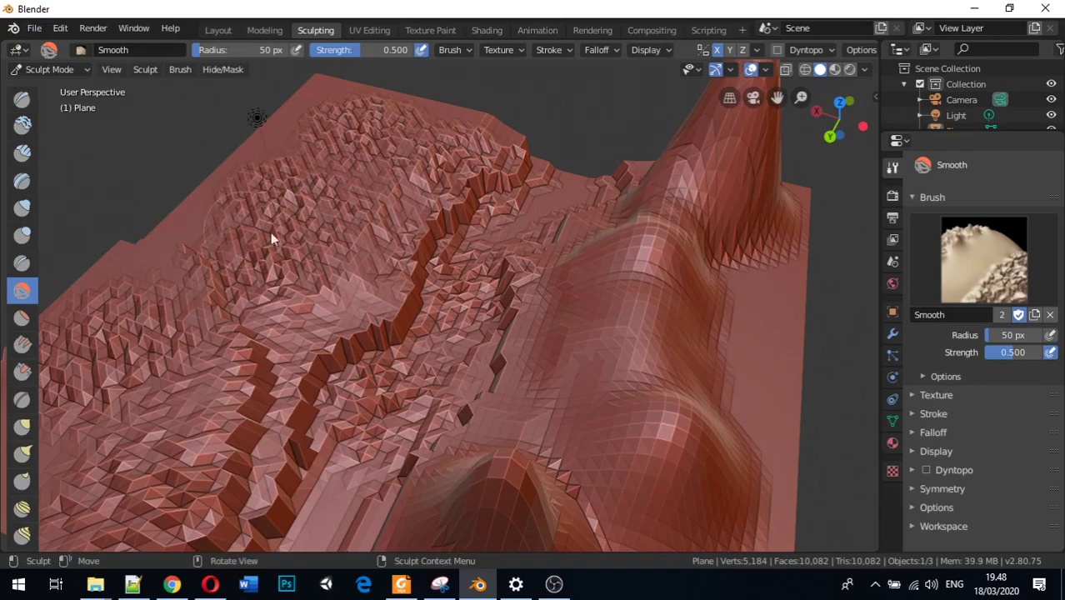
{"action": "mouse_move", "coordinate": [734, 329]}
{"action": "left_mouse_down"}
{"action": "mouse_move", "coordinate": [768, 332]}
{"action": "mouse_move", "coordinate": [750, 298]}
{"action": "left_mouse_up"}
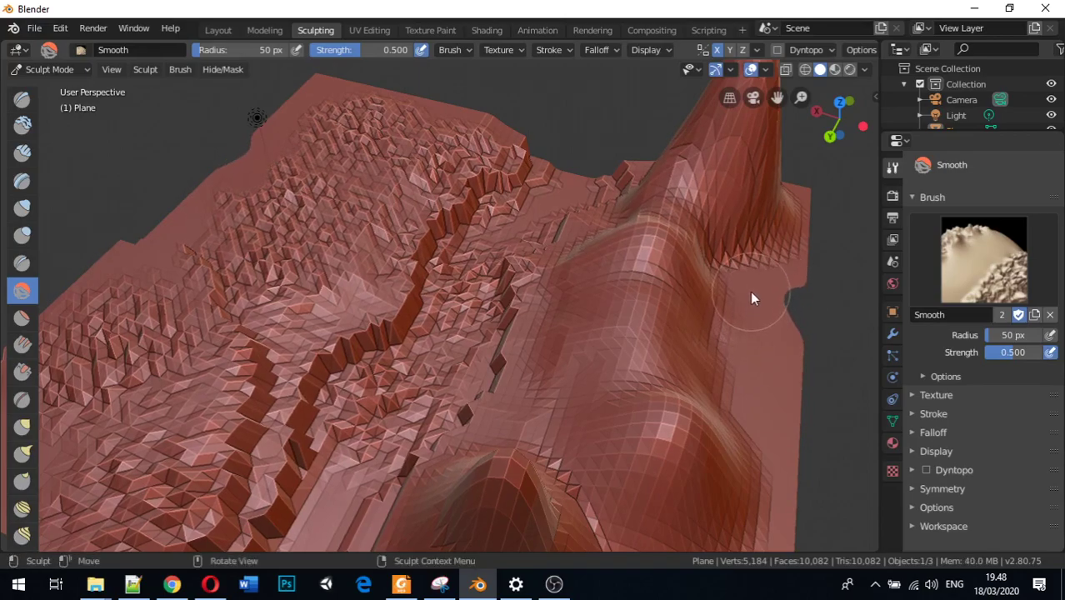
{"action": "key", "text": "ctrl+z"}
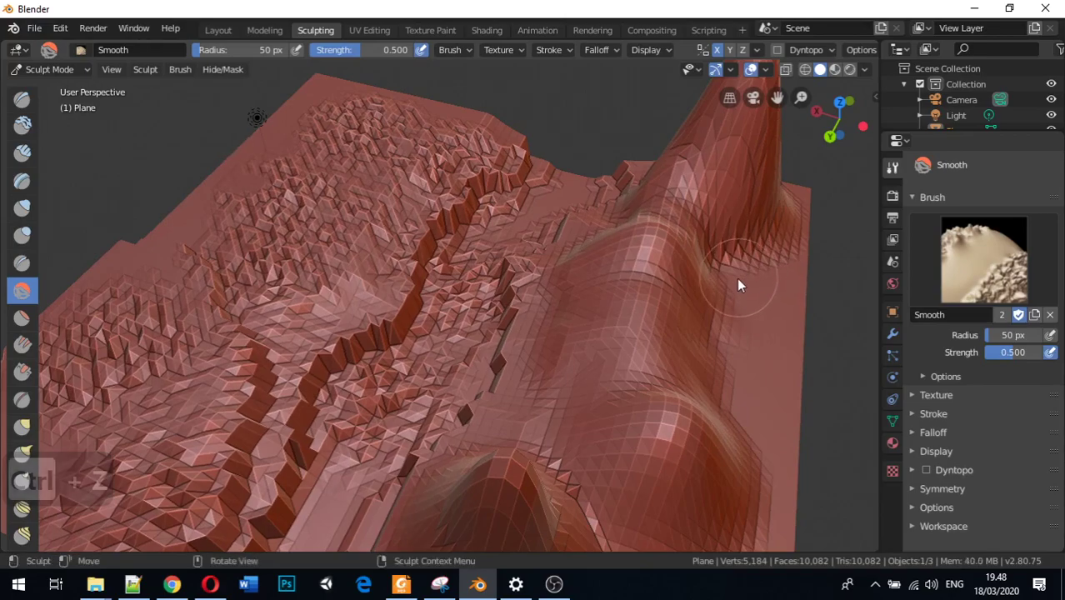
{"action": "mouse_move", "coordinate": [758, 275]}
{"action": "left_mouse_down"}
{"action": "mouse_move", "coordinate": [754, 331]}
{"action": "mouse_move", "coordinate": [732, 261]}
{"action": "mouse_move", "coordinate": [733, 285]}
{"action": "mouse_move", "coordinate": [711, 260]}
{"action": "mouse_move", "coordinate": [724, 258]}
{"action": "mouse_move", "coordinate": [735, 331]}
{"action": "left_mouse_up"}
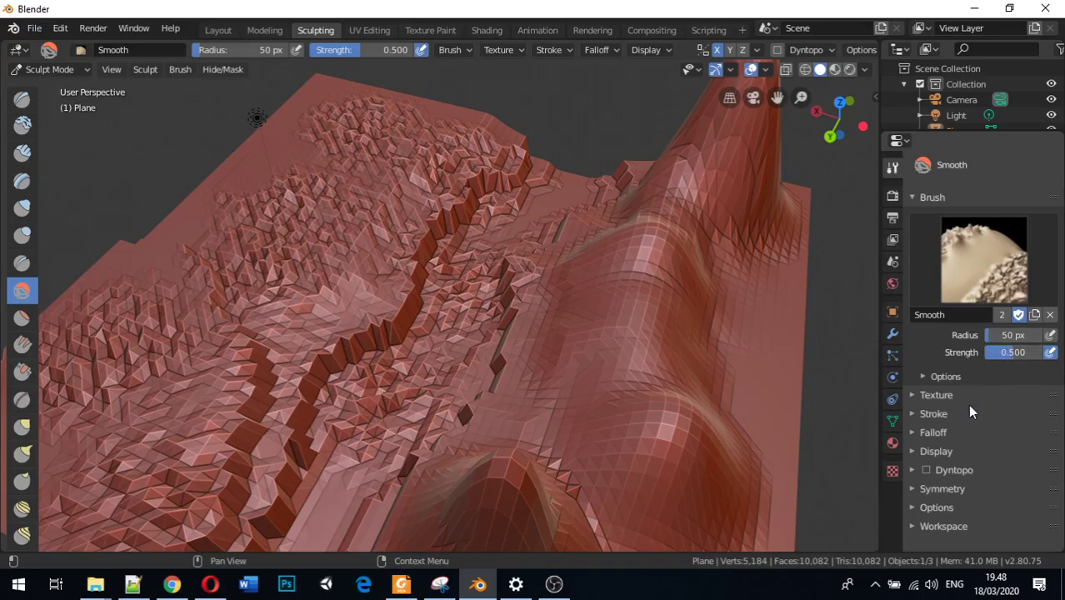
Smooth the jagged foot of the tall peak once more and turn off X mirroring in the brush symmetry settings
{"action": "left_click", "coordinate": [911, 489]}
{"action": "scroll", "coordinate": [917, 491], "scroll_direction": "down", "scroll_amount": 3}
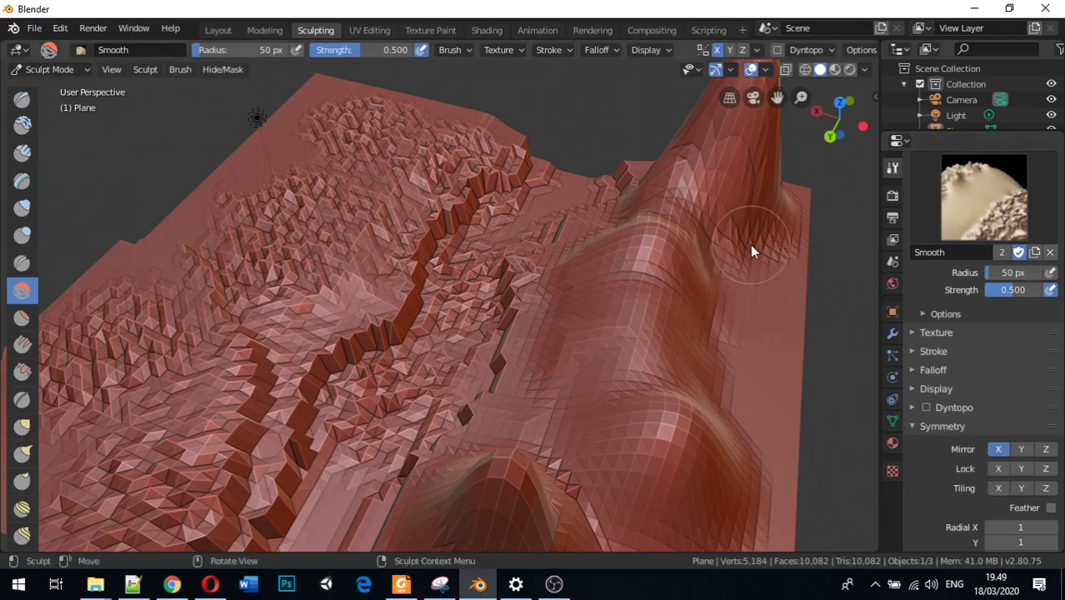
{"action": "mouse_move", "coordinate": [746, 248]}
{"action": "left_mouse_down"}
{"action": "mouse_move", "coordinate": [747, 261]}
{"action": "mouse_move", "coordinate": [757, 239]}
{"action": "mouse_move", "coordinate": [726, 225]}
{"action": "mouse_move", "coordinate": [743, 221]}
{"action": "mouse_move", "coordinate": [718, 215]}
{"action": "left_mouse_up"}
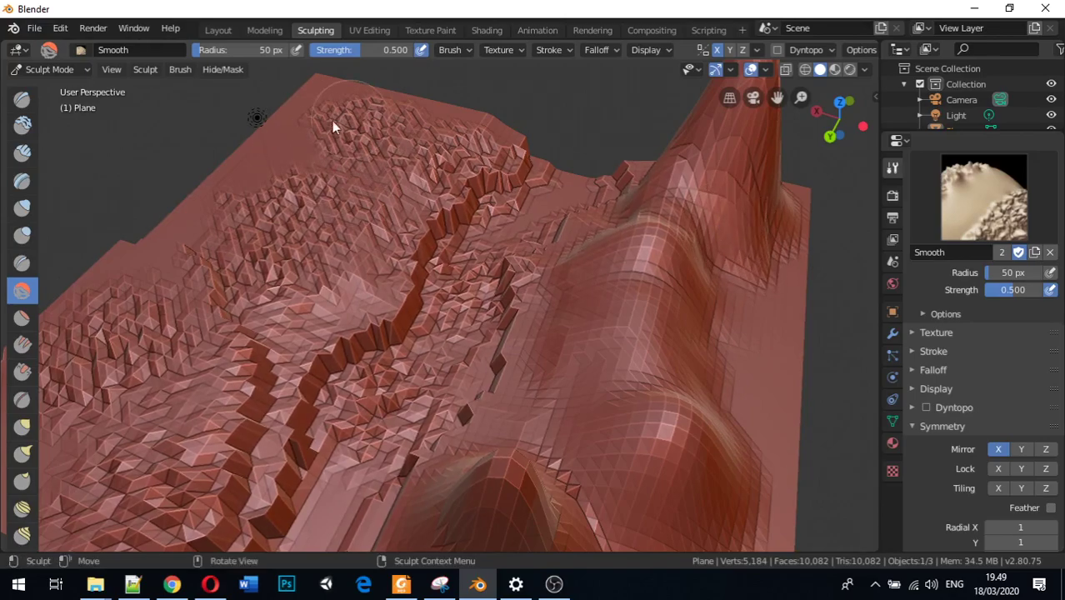
{"action": "left_click", "coordinate": [999, 450]}
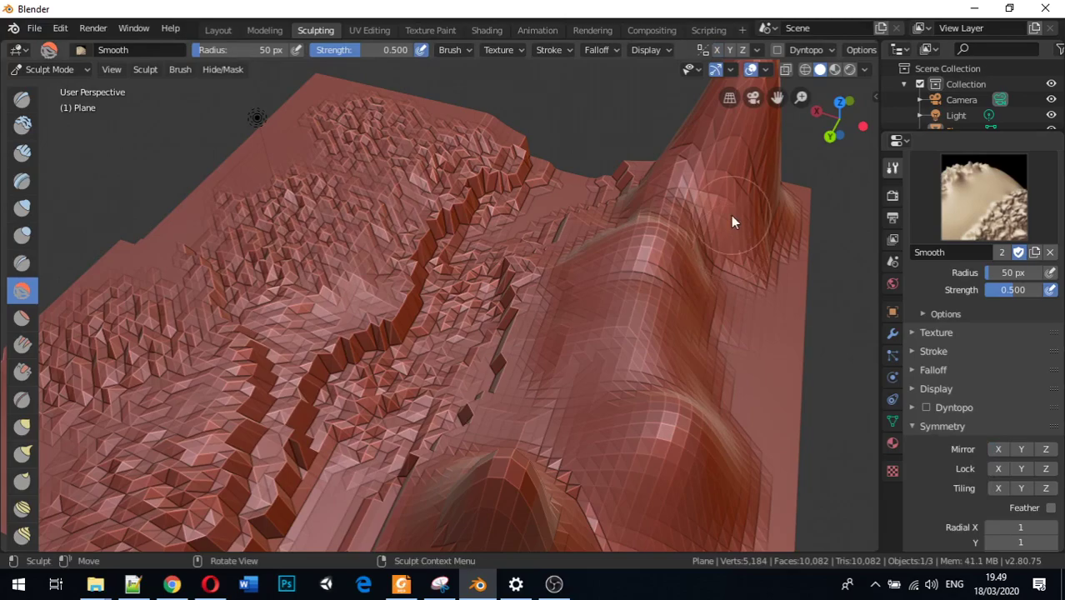
Smooth the slope beside the tall peak and the outer part of the rough ground across the river with the Smooth brush
{"action": "mouse_move", "coordinate": [718, 200]}
{"action": "left_mouse_down"}
{"action": "mouse_move", "coordinate": [705, 181]}
{"action": "mouse_move", "coordinate": [719, 150]}
{"action": "mouse_move", "coordinate": [694, 160]}
{"action": "left_mouse_up"}
{"action": "mouse_move", "coordinate": [367, 158]}
{"action": "left_mouse_down"}
{"action": "mouse_move", "coordinate": [327, 111]}
{"action": "mouse_move", "coordinate": [397, 115]}
{"action": "mouse_move", "coordinate": [332, 117]}
{"action": "mouse_move", "coordinate": [312, 128]}
{"action": "mouse_move", "coordinate": [357, 135]}
{"action": "mouse_move", "coordinate": [417, 121]}
{"action": "left_mouse_up"}
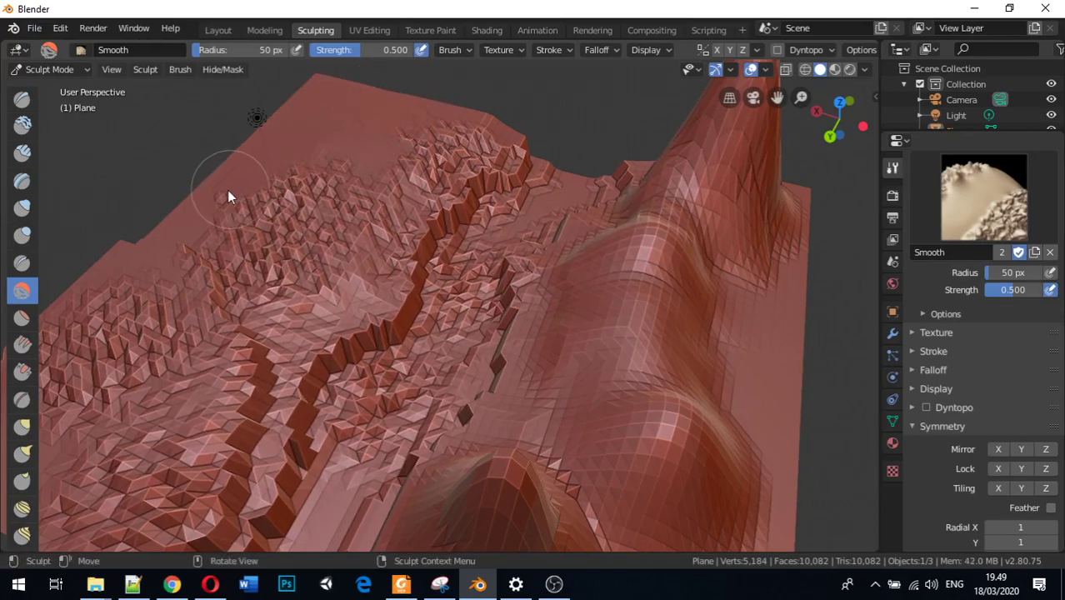
{"action": "mouse_move", "coordinate": [223, 199]}
{"action": "left_mouse_down"}
{"action": "mouse_move", "coordinate": [304, 218]}
{"action": "mouse_move", "coordinate": [313, 258]}
{"action": "left_mouse_up"}
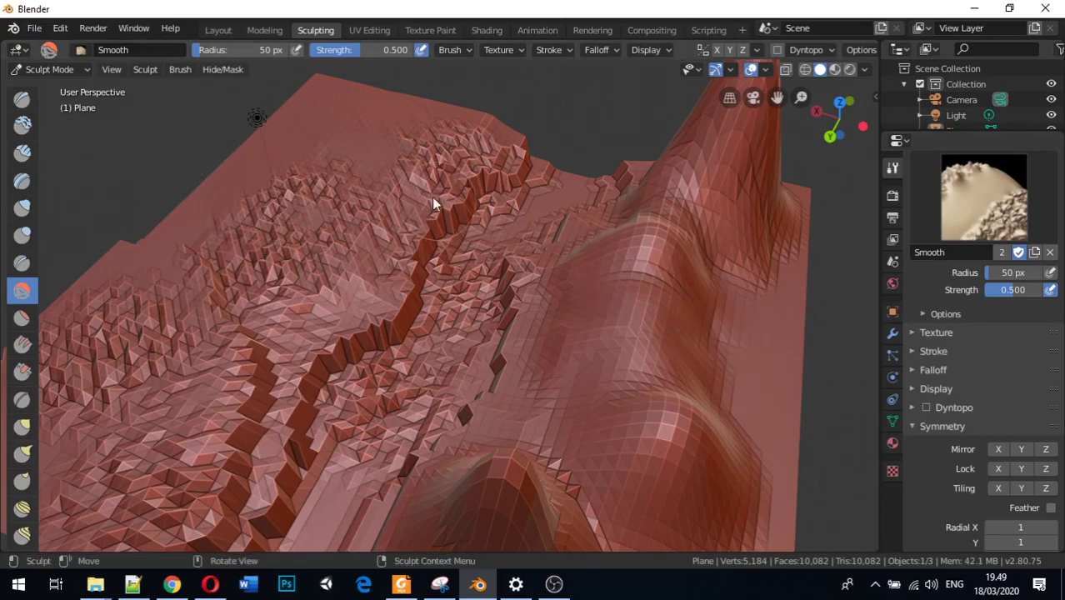
{"action": "mouse_move", "coordinate": [366, 153]}
{"action": "left_mouse_down"}
{"action": "mouse_move", "coordinate": [332, 141]}
{"action": "mouse_move", "coordinate": [371, 120]}
{"action": "left_mouse_up"}
Return to the Layout workspace and put the terrain plane in Edit Mode
{"action": "left_click", "coordinate": [219, 29]}
{"action": "middle_click_drag", "start_coordinate": [391, 200], "coordinate": [519, 154]}
{"action": "middle_click_drag", "start_coordinate": [535, 148], "coordinate": [249, 192]}
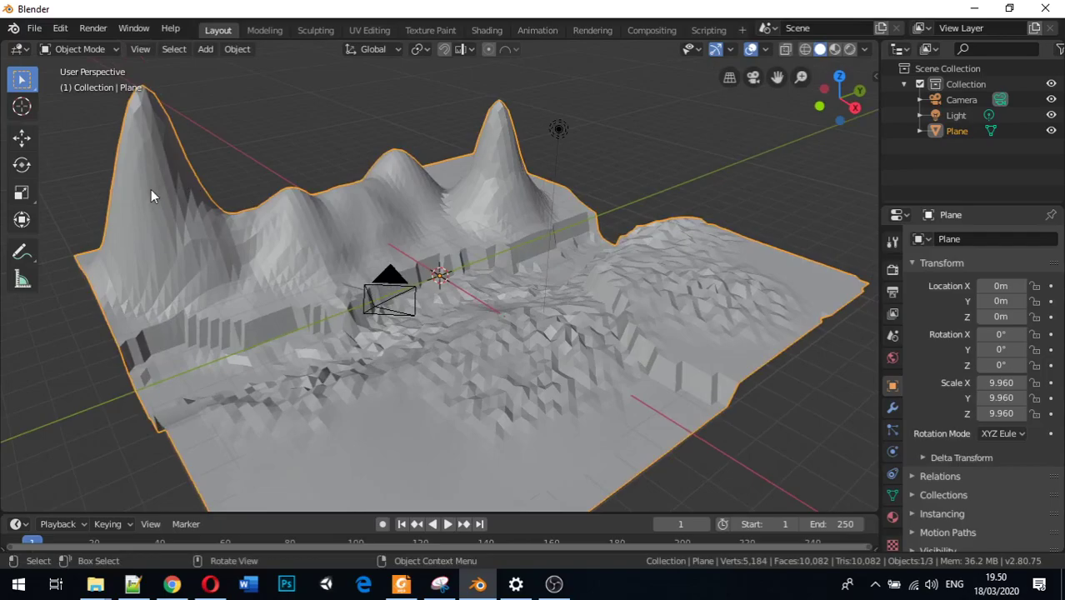
{"action": "left_click", "coordinate": [86, 49]}
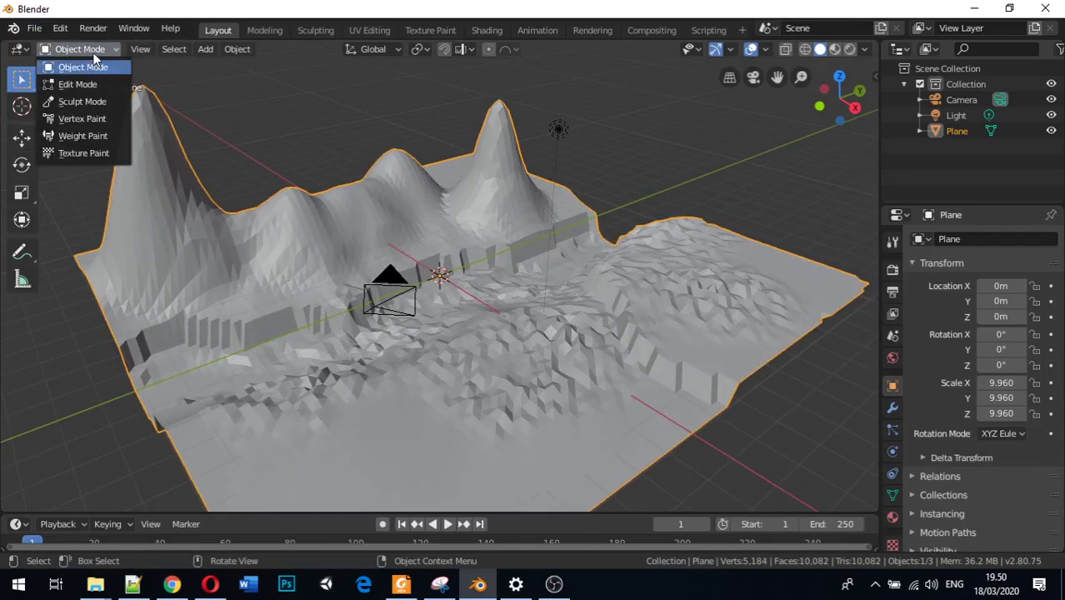
{"action": "left_click", "coordinate": [88, 84]}
Circle-select the vertices on the upper part of the tall peak, seen from the hills' outer side
{"action": "middle_click_drag", "start_coordinate": [148, 198], "coordinate": [308, 207]}
{"action": "middle_click_drag", "start_coordinate": [344, 303], "coordinate": [454, 300]}
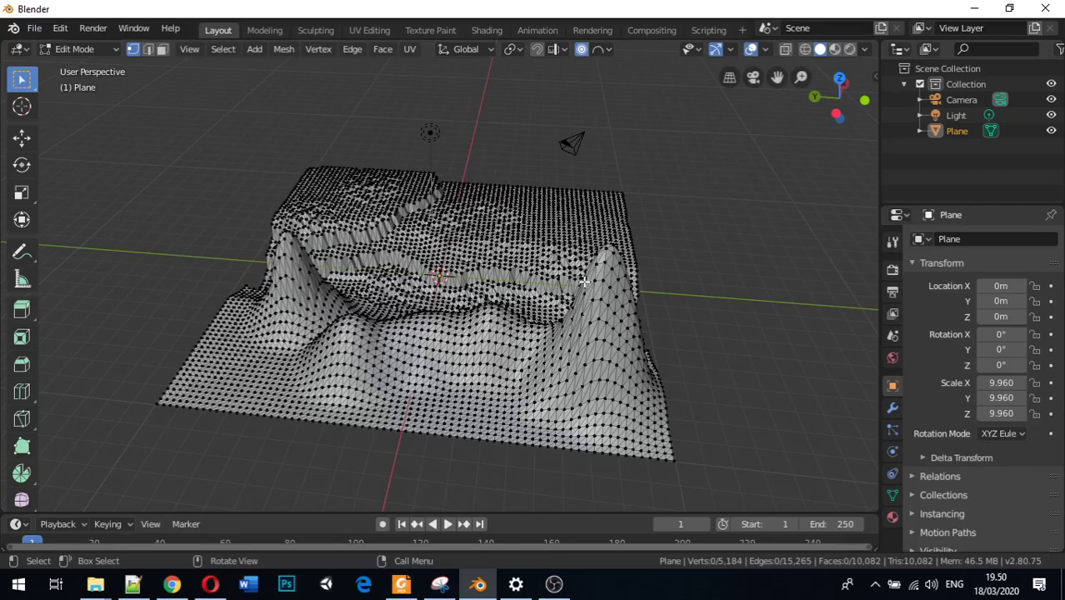
{"action": "key", "text": "c"}
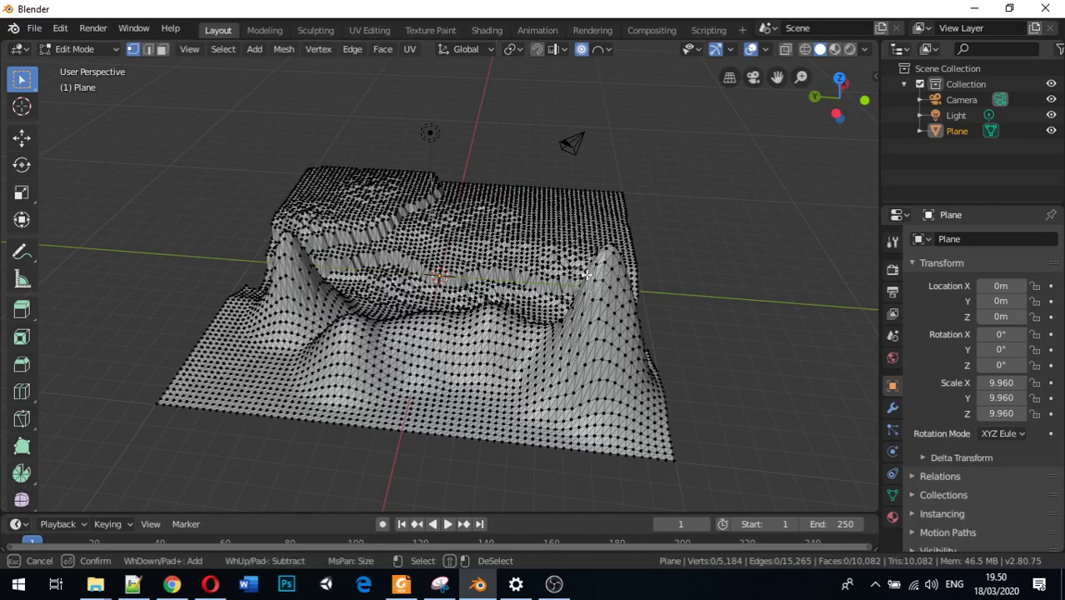
{"action": "mouse_move", "coordinate": [610, 291]}
{"action": "left_mouse_down"}
{"action": "mouse_move", "coordinate": [607, 263]}
{"action": "mouse_move", "coordinate": [594, 312]}
{"action": "mouse_move", "coordinate": [577, 293]}
{"action": "mouse_move", "coordinate": [621, 317]}
{"action": "mouse_move", "coordinate": [632, 297]}
{"action": "mouse_move", "coordinate": [582, 300]}
{"action": "left_mouse_up"}
{"action": "right_click", "coordinate": [705, 270]}
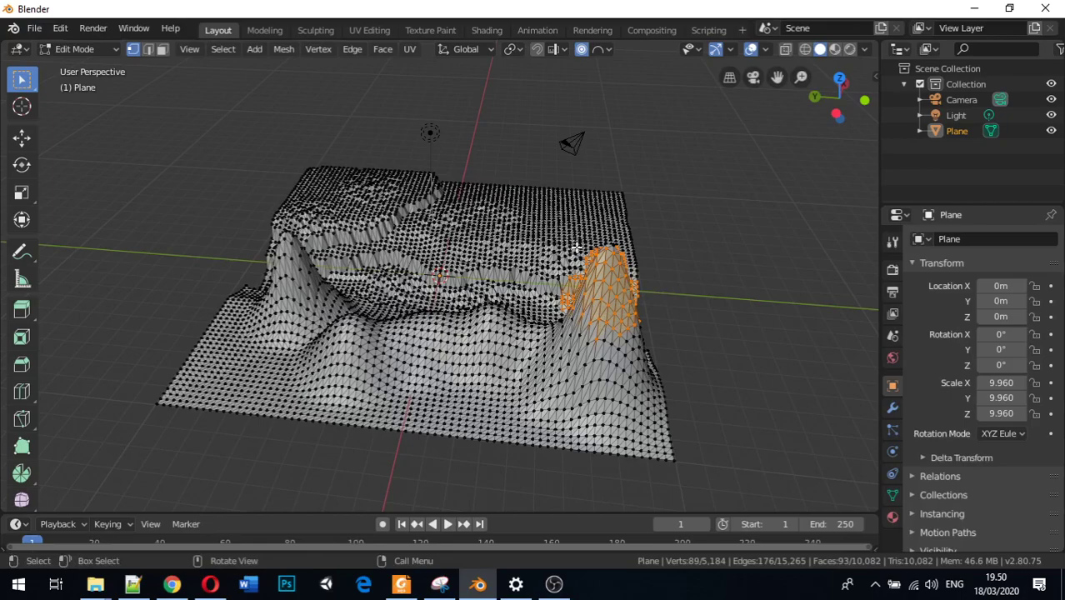
Select the whole terrain mesh and give it a new material with a green base color of hue 0.324, saturation 0.954 and value 0.600
{"action": "key", "text": "a"}
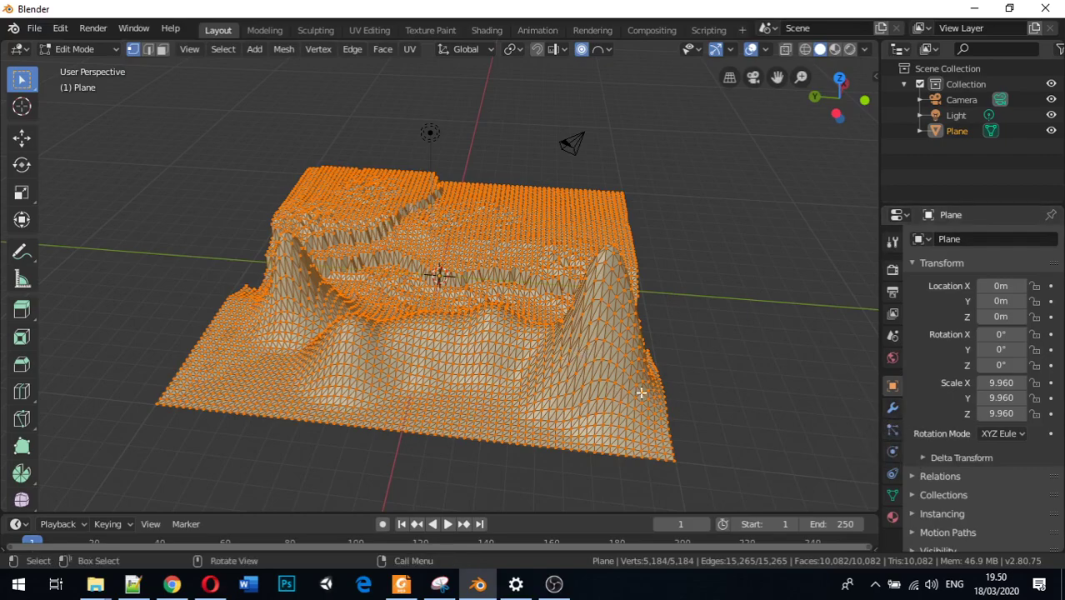
{"action": "left_click", "coordinate": [892, 518]}
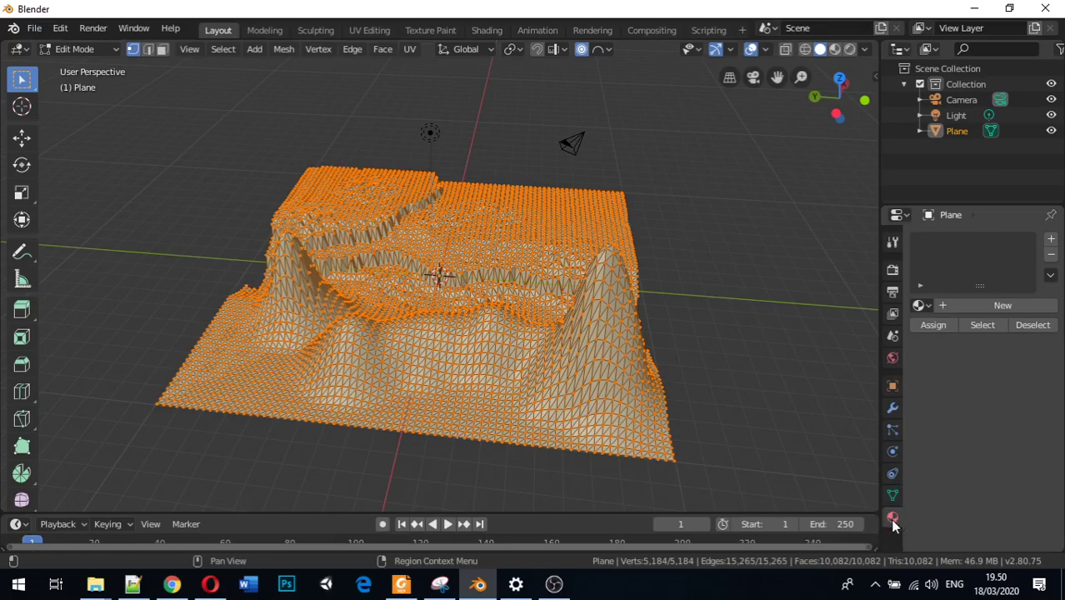
{"action": "left_click", "coordinate": [1050, 240]}
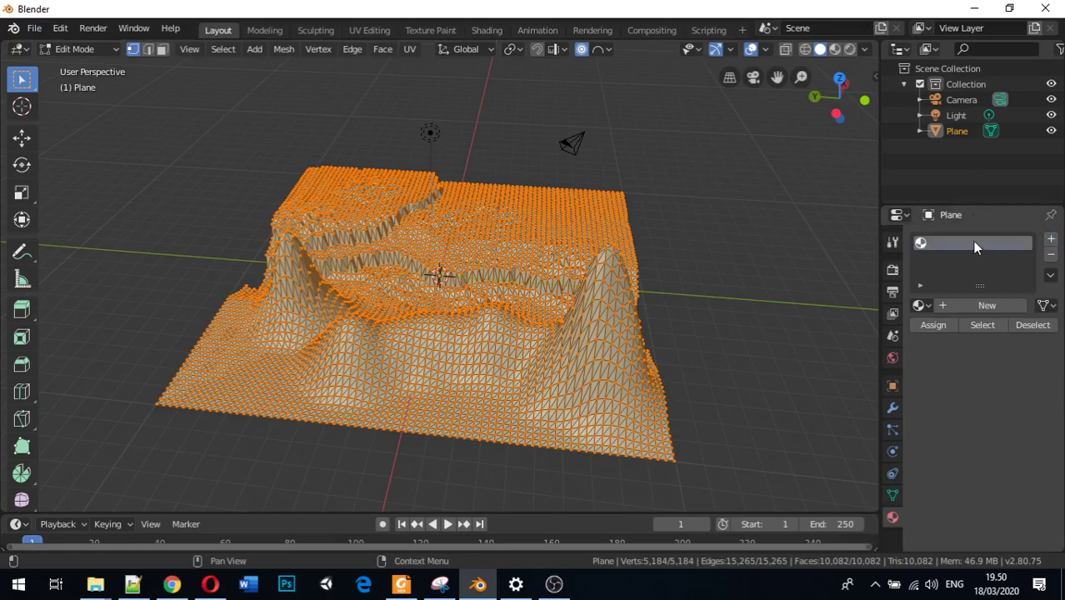
{"action": "left_click", "coordinate": [959, 307]}
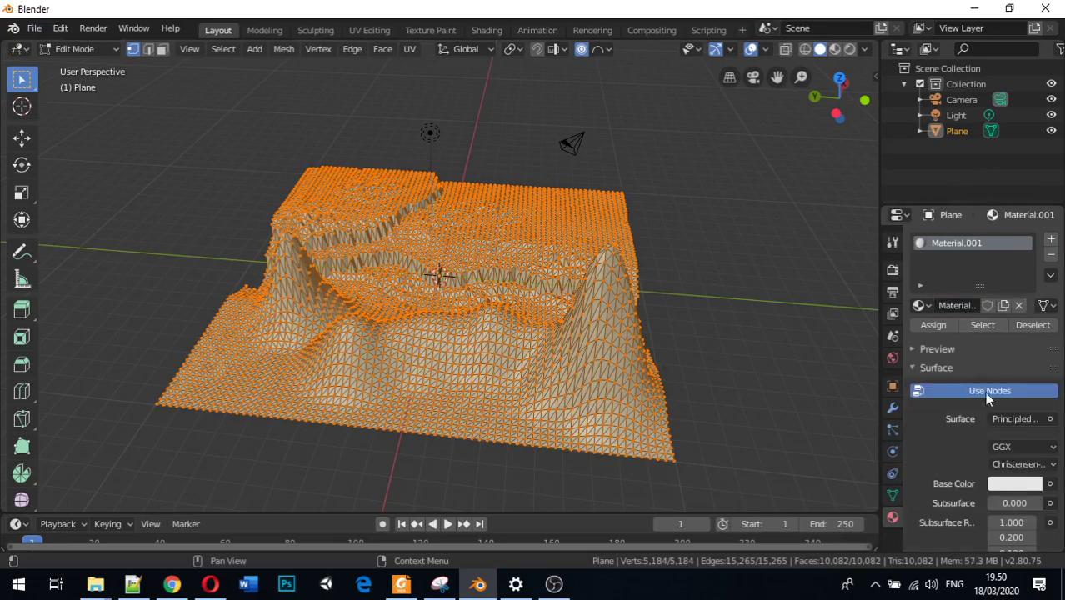
{"action": "left_click", "coordinate": [1000, 487]}
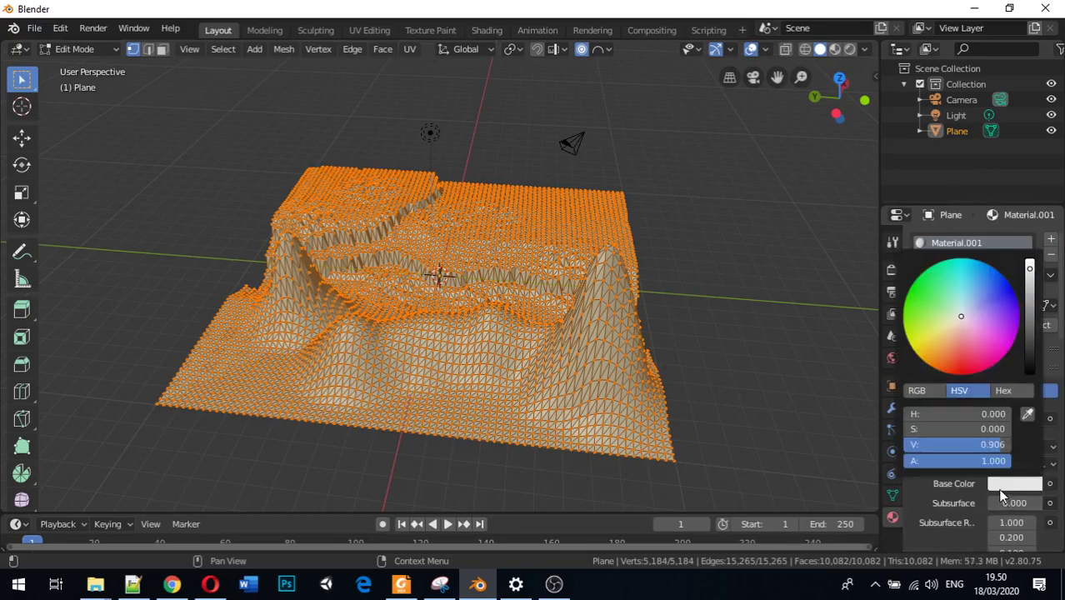
{"action": "mouse_move", "coordinate": [956, 312]}
{"action": "left_mouse_down"}
{"action": "mouse_move", "coordinate": [918, 285]}
{"action": "mouse_move", "coordinate": [928, 307]}
{"action": "mouse_move", "coordinate": [917, 289]}
{"action": "mouse_move", "coordinate": [911, 302]}
{"action": "left_mouse_up"}
{"action": "mouse_move", "coordinate": [1012, 321]}
{"action": "left_mouse_down"}
{"action": "mouse_move", "coordinate": [921, 273]}
{"action": "mouse_move", "coordinate": [937, 263]}
{"action": "mouse_move", "coordinate": [910, 307]}
{"action": "mouse_move", "coordinate": [934, 339]}
{"action": "mouse_move", "coordinate": [910, 290]}
{"action": "left_mouse_up"}
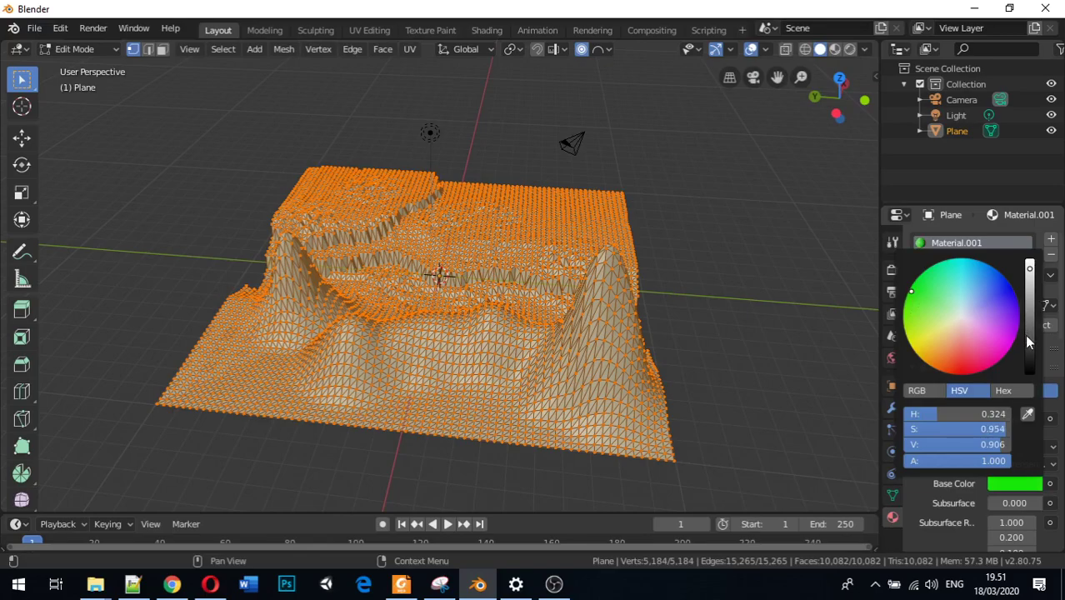
{"action": "left_click", "coordinate": [1028, 337]}
{"action": "left_click_drag", "start_coordinate": [1029, 335], "coordinate": [1028, 303]}
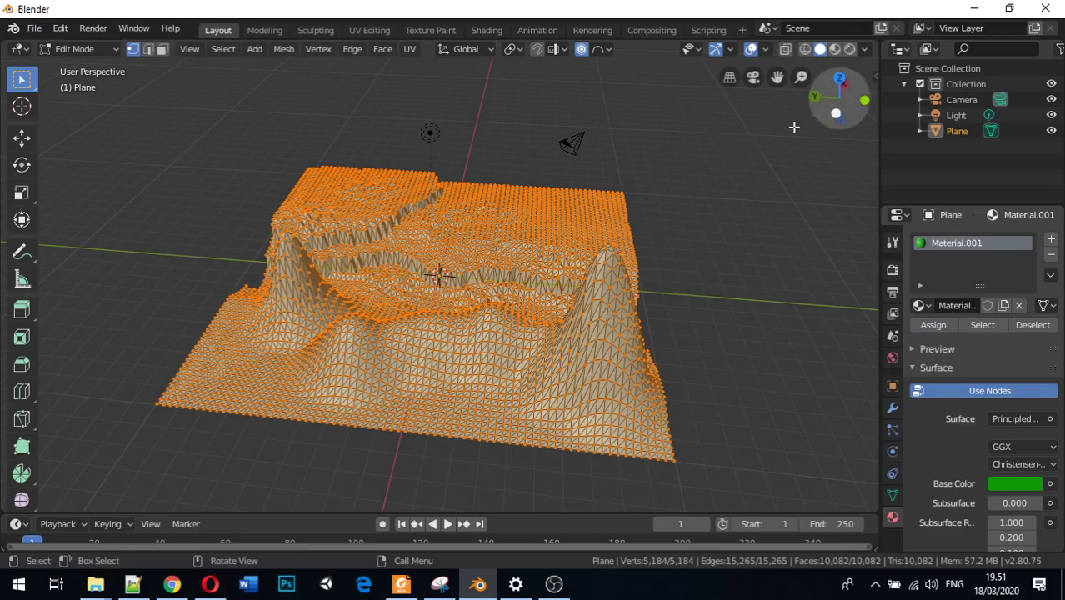
Return to Object Mode and show the terrain in Rendered viewport shading, comparing it with Solid shading
{"action": "key", "text": "Tab"}
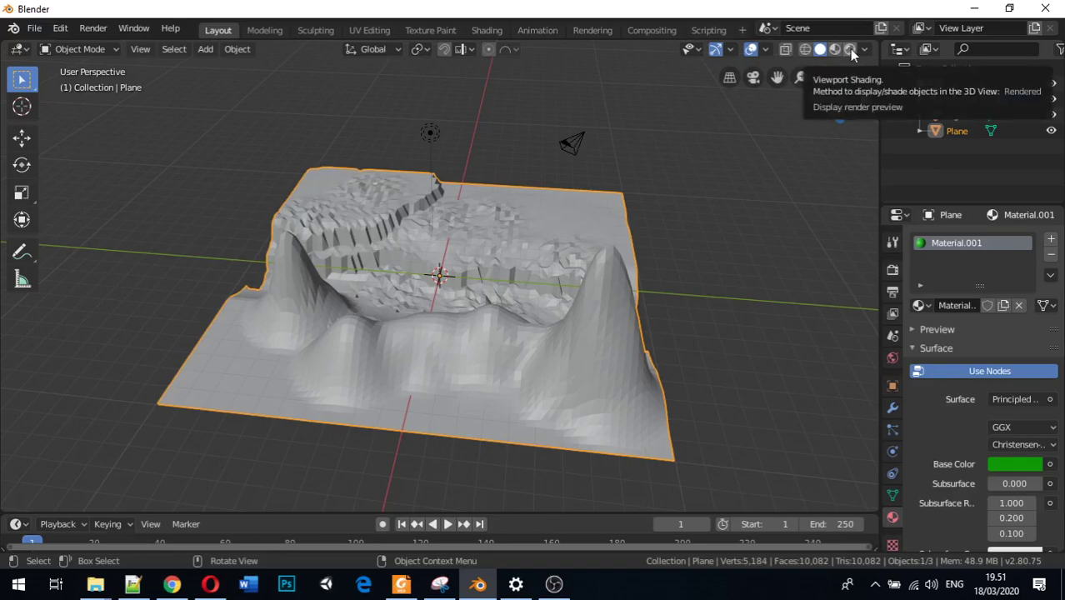
{"action": "left_click", "coordinate": [849, 49]}
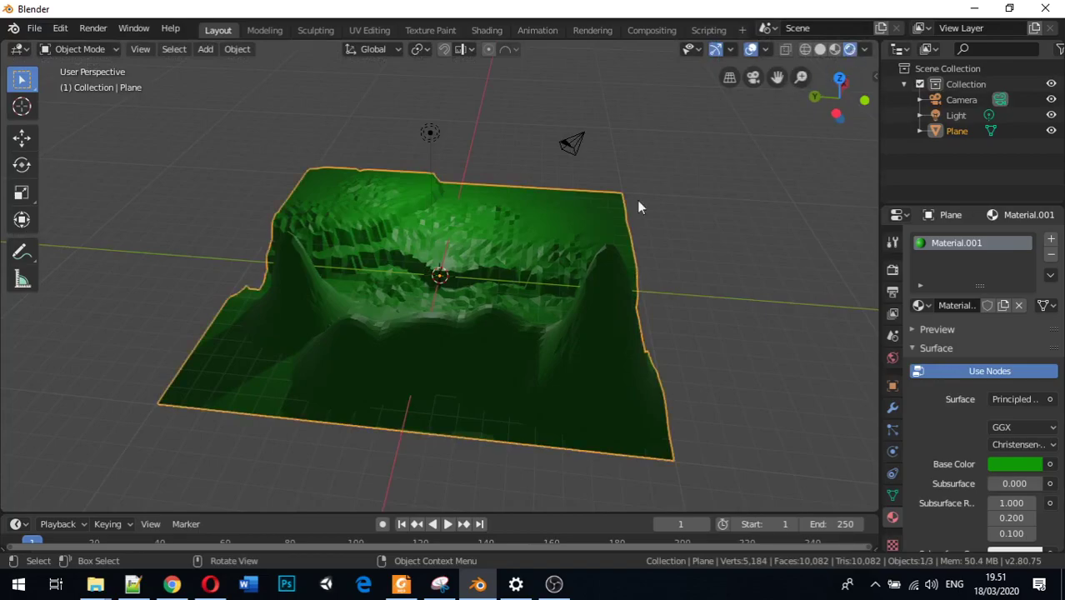
{"action": "middle_click_drag", "start_coordinate": [534, 263], "coordinate": [354, 277]}
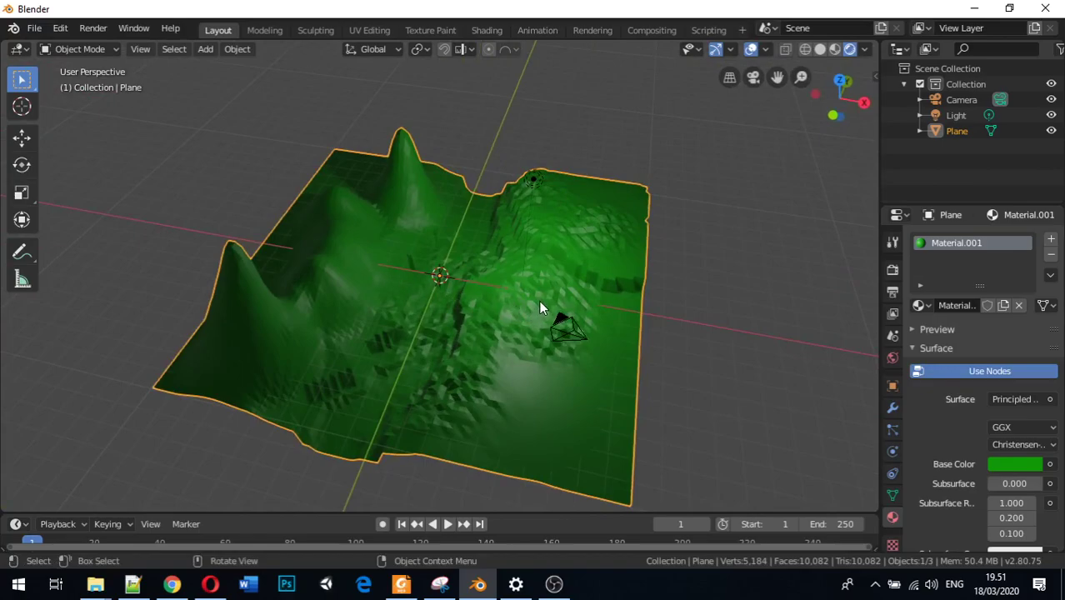
{"action": "key", "text": "z"}
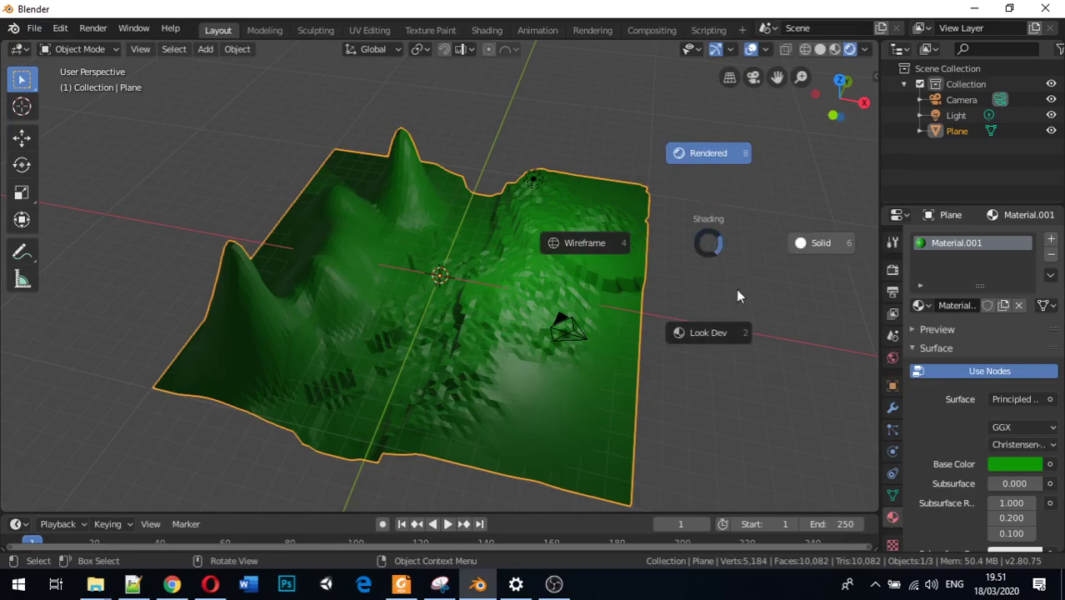
{"action": "left_click", "coordinate": [816, 248]}
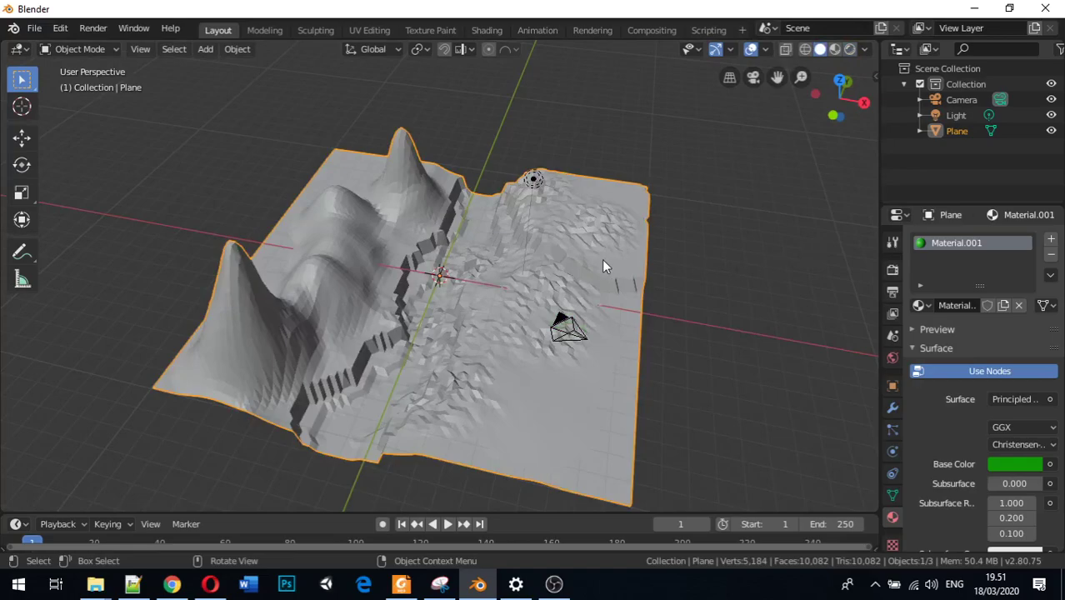
{"action": "key", "text": "z"}
{"action": "left_click", "coordinate": [606, 180]}
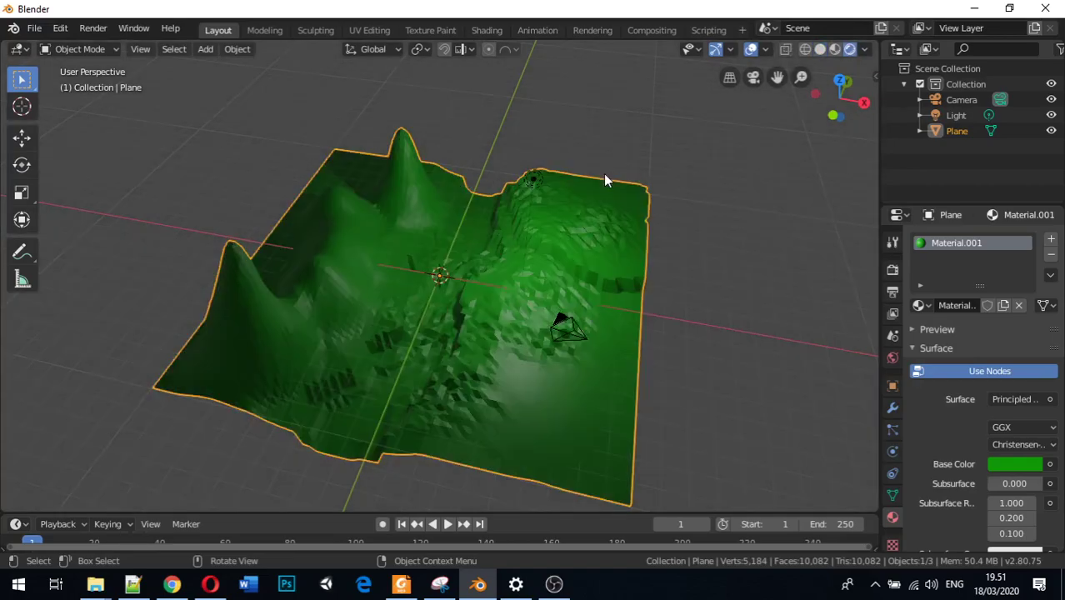
Adjust the green material's base color to hue 0.379, saturation 0.792 and value 0.713
{"action": "left_click", "coordinate": [1018, 464]}
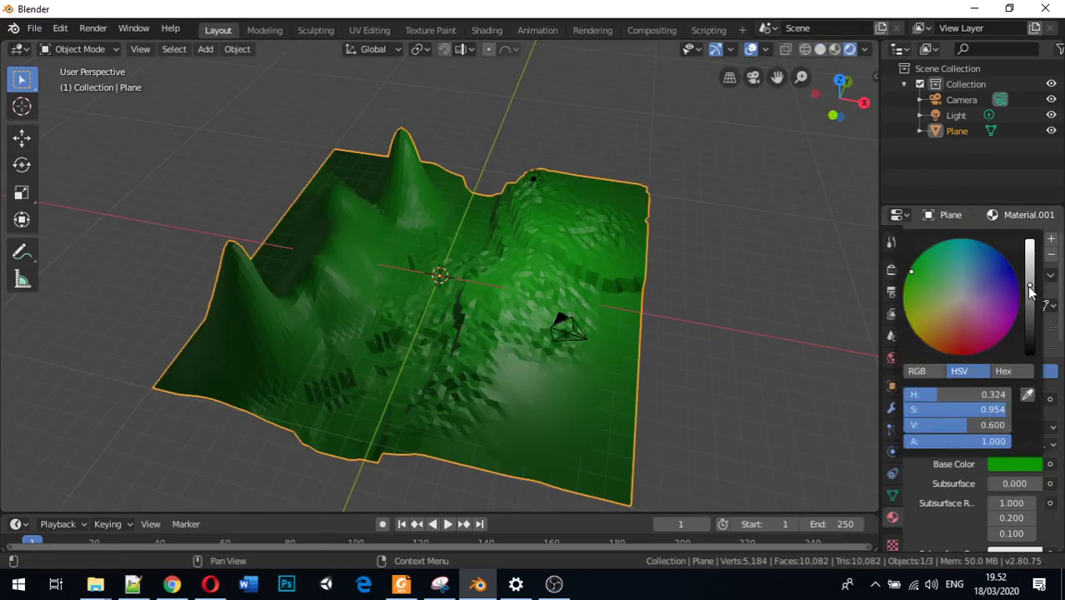
{"action": "mouse_move", "coordinate": [1030, 288]}
{"action": "left_mouse_down"}
{"action": "mouse_move", "coordinate": [1029, 300]}
{"action": "mouse_move", "coordinate": [1030, 272]}
{"action": "left_mouse_up"}
{"action": "left_click_drag", "start_coordinate": [927, 275], "coordinate": [929, 265]}
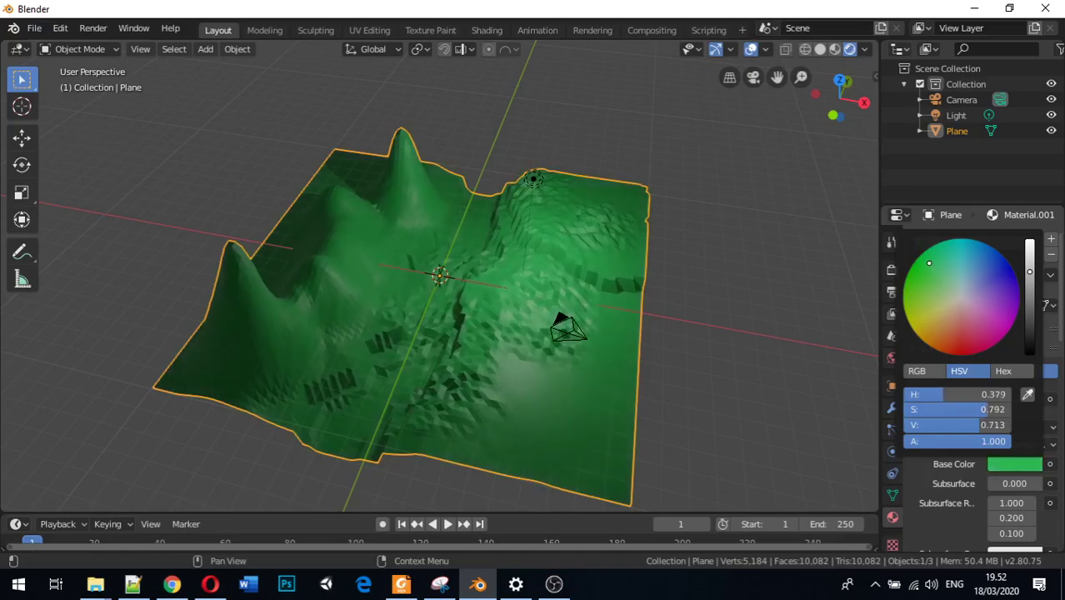
In Edit Mode, circle-select the vertices on the upper tall peak and along the outer slope of the neighboring hills
{"action": "middle_click_drag", "start_coordinate": [454, 338], "coordinate": [573, 331]}
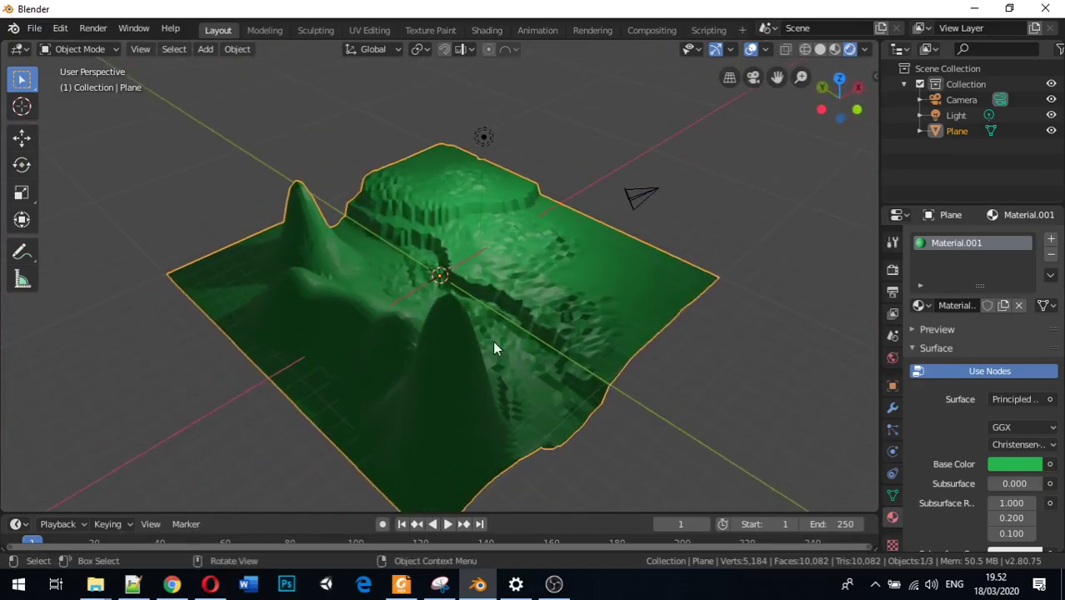
{"action": "key", "text": "Tab"}
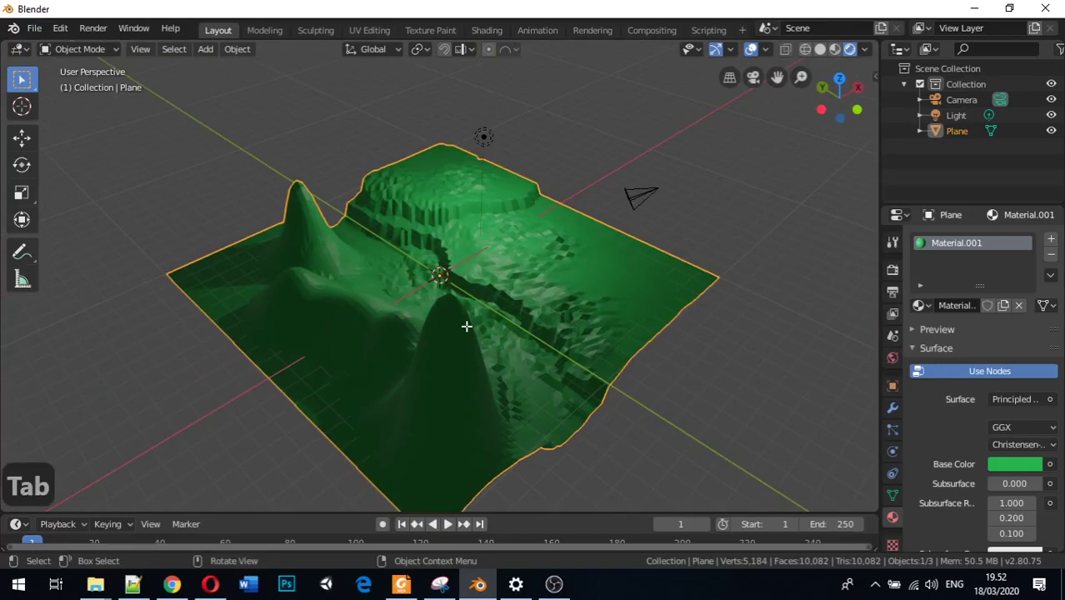
{"action": "left_click", "coordinate": [452, 335]}
{"action": "middle_click_drag", "start_coordinate": [421, 348], "coordinate": [371, 421]}
{"action": "scroll", "coordinate": [373, 423], "scroll_direction": "down", "scroll_amount": 2}
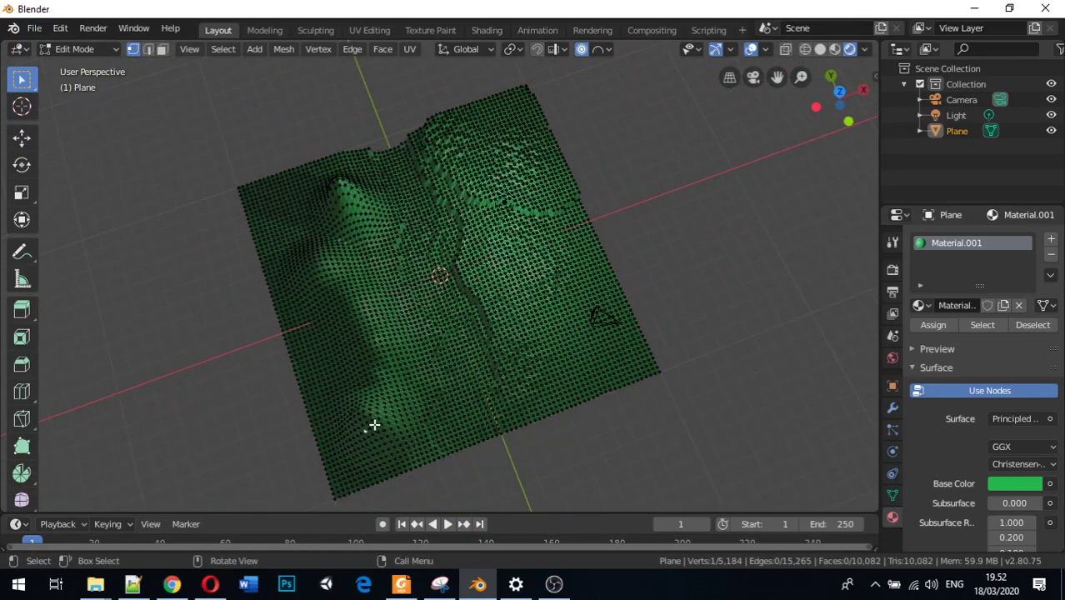
{"action": "key", "text": "c"}
{"action": "mouse_move", "coordinate": [368, 412]}
{"action": "left_mouse_down"}
{"action": "mouse_move", "coordinate": [383, 426]}
{"action": "mouse_move", "coordinate": [361, 423]}
{"action": "mouse_move", "coordinate": [412, 411]}
{"action": "mouse_move", "coordinate": [397, 412]}
{"action": "mouse_move", "coordinate": [413, 398]}
{"action": "mouse_move", "coordinate": [408, 388]}
{"action": "mouse_move", "coordinate": [391, 386]}
{"action": "mouse_move", "coordinate": [422, 385]}
{"action": "left_mouse_up"}
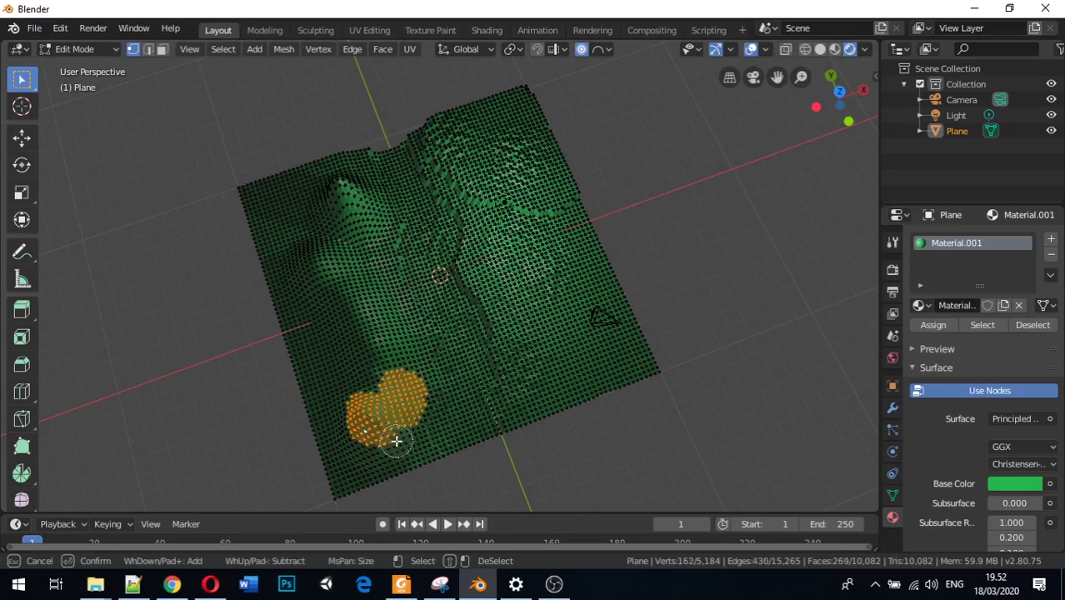
{"action": "mouse_move", "coordinate": [289, 384]}
{"action": "left_mouse_down"}
{"action": "mouse_move", "coordinate": [350, 428]}
{"action": "mouse_move", "coordinate": [350, 392]}
{"action": "mouse_move", "coordinate": [374, 374]}
{"action": "mouse_move", "coordinate": [349, 354]}
{"action": "mouse_move", "coordinate": [351, 337]}
{"action": "mouse_move", "coordinate": [310, 270]}
{"action": "mouse_move", "coordinate": [321, 260]}
{"action": "left_mouse_up"}
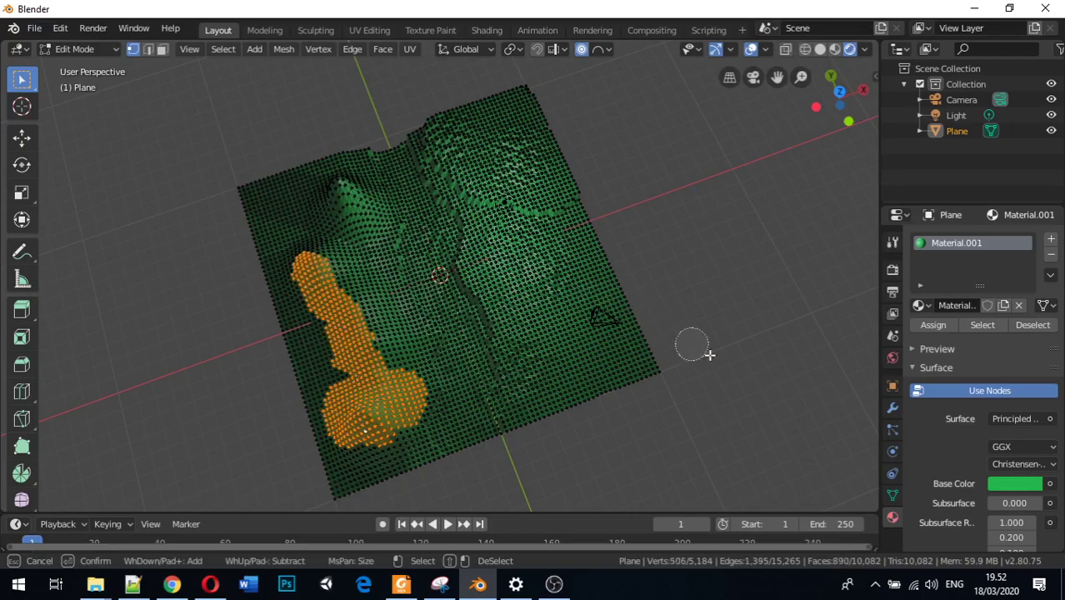
{"action": "key", "text": "Escape"}
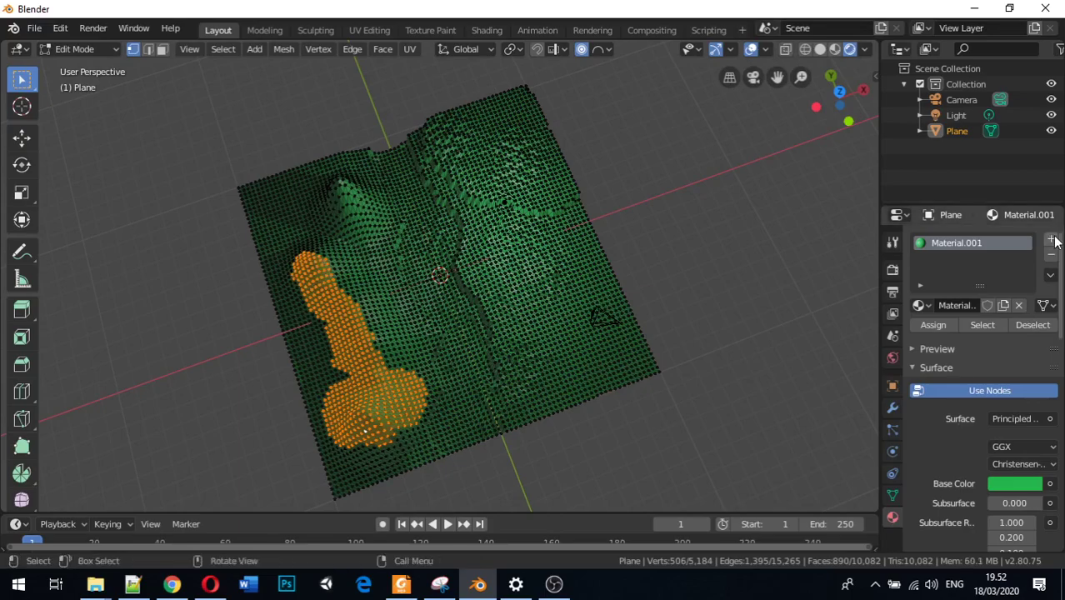
Add a second material to the plane with a dark reddish-brown base color of hue 0.041 and saturation 0.841
{"action": "left_click", "coordinate": [1050, 239]}
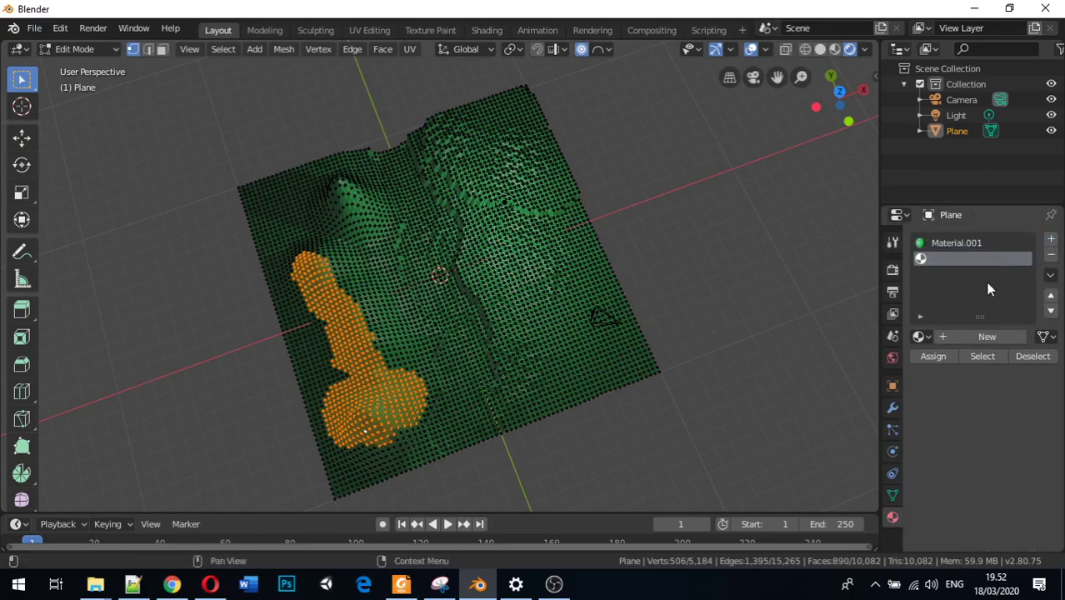
{"action": "left_click", "coordinate": [977, 337]}
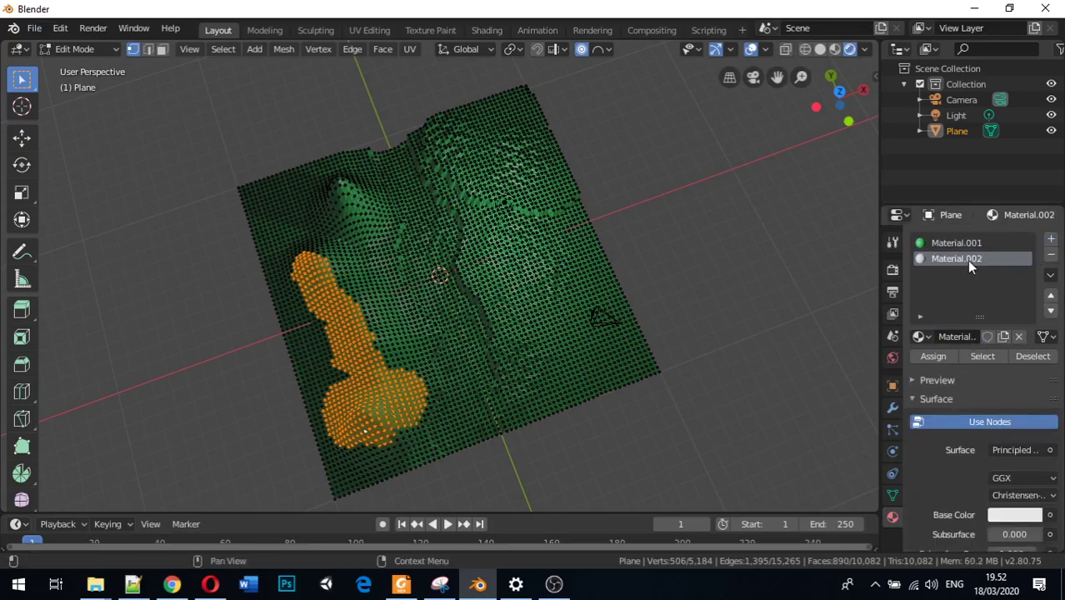
{"action": "left_click", "coordinate": [1013, 514]}
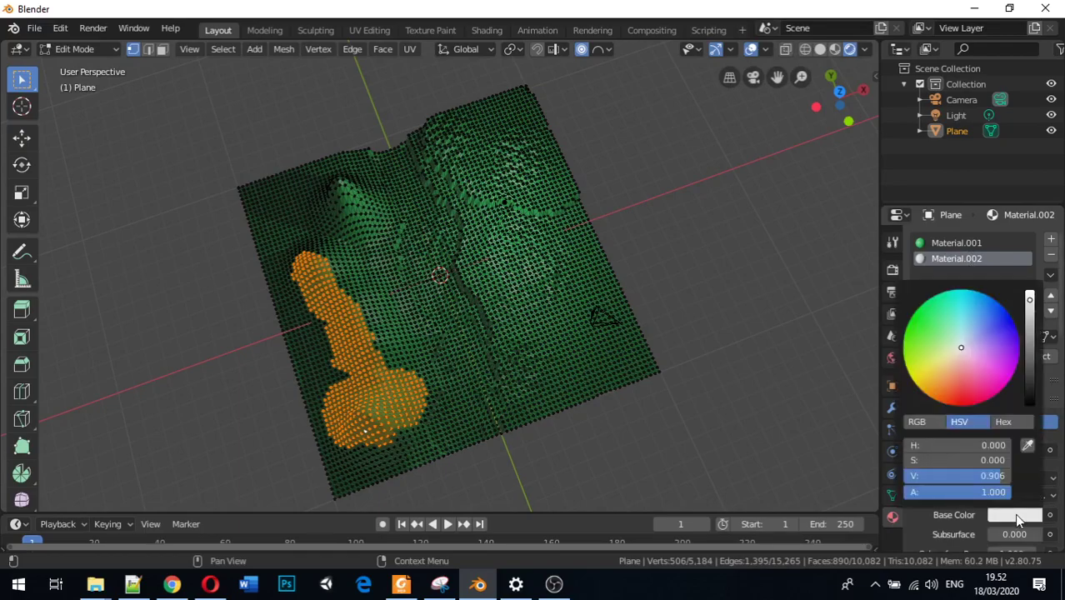
{"action": "left_click", "coordinate": [961, 383]}
{"action": "mouse_move", "coordinate": [961, 382]}
{"action": "left_mouse_down"}
{"action": "mouse_move", "coordinate": [950, 367]}
{"action": "mouse_move", "coordinate": [966, 365]}
{"action": "mouse_move", "coordinate": [948, 395]}
{"action": "left_mouse_up"}
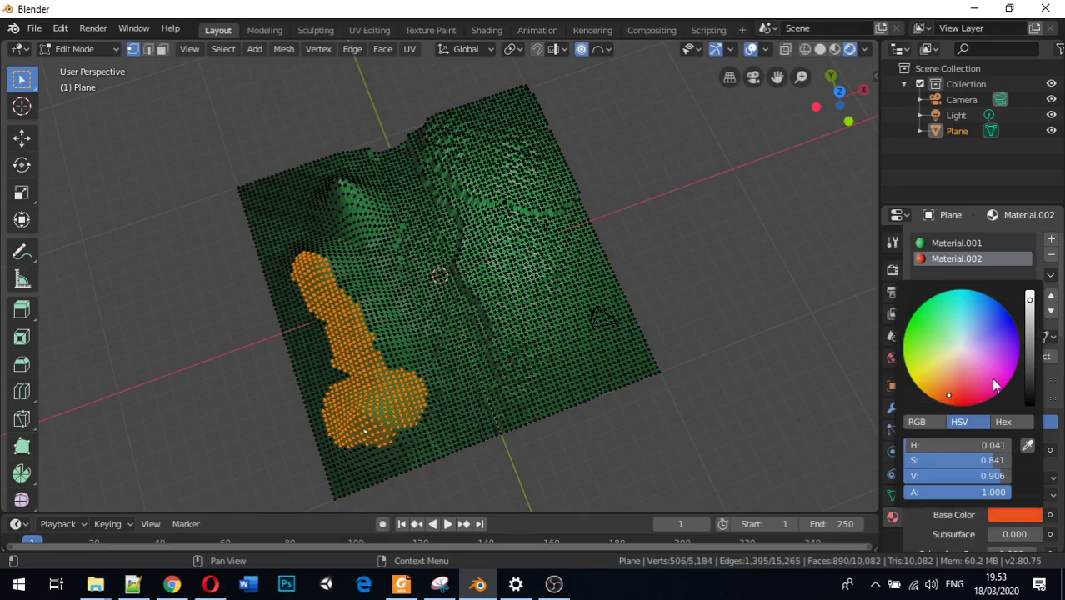
{"action": "left_click_drag", "start_coordinate": [1030, 300], "coordinate": [1030, 366]}
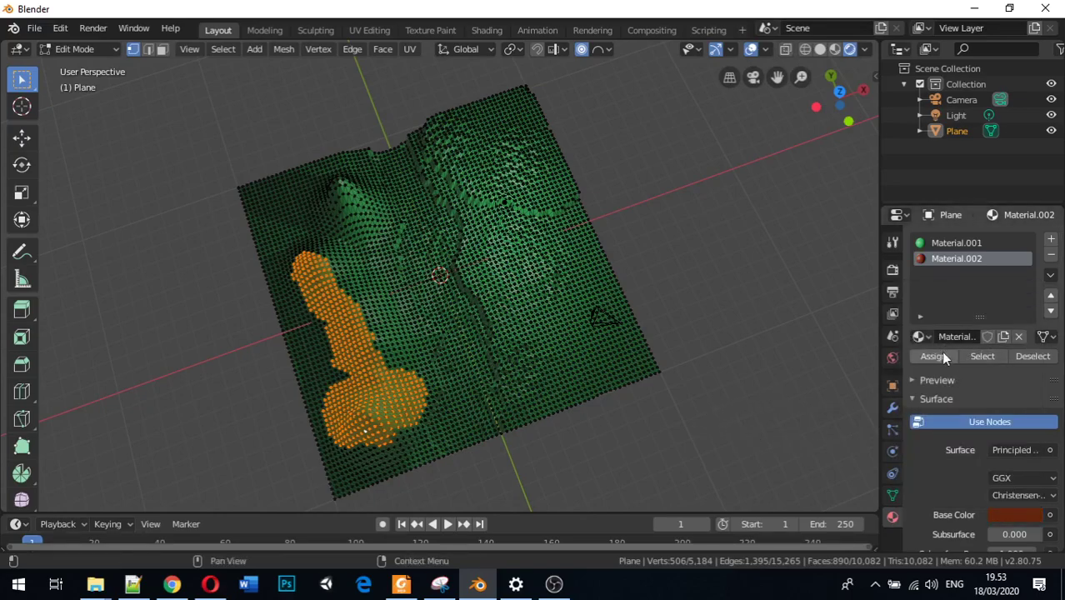
Assign the brown material to the selected peak and hill faces and inspect the terrain in Object Mode
{"action": "left_click", "coordinate": [931, 357]}
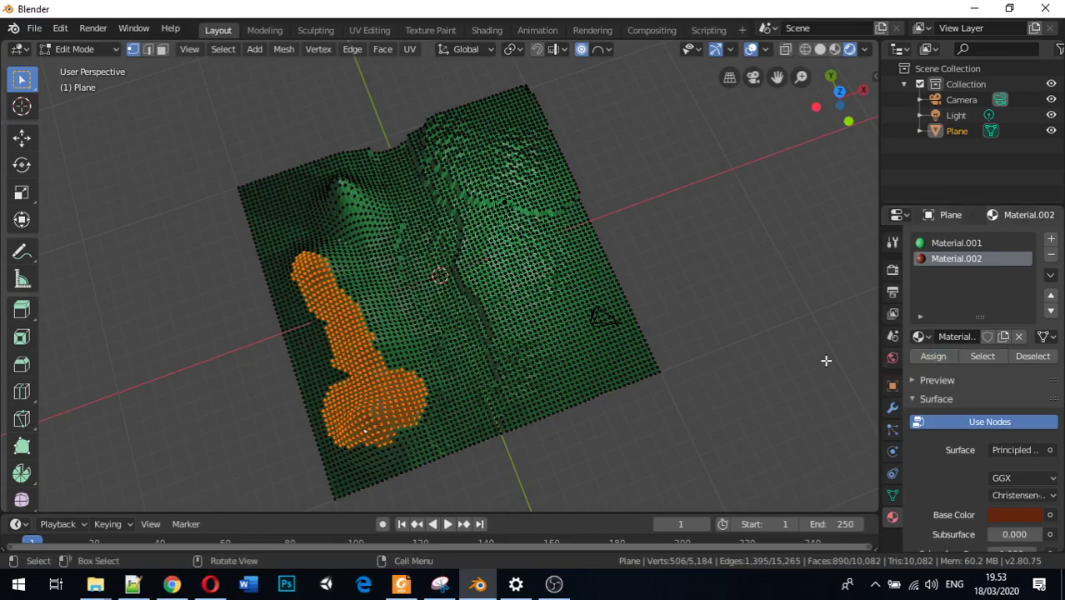
{"action": "middle_click_drag", "start_coordinate": [440, 388], "coordinate": [558, 333]}
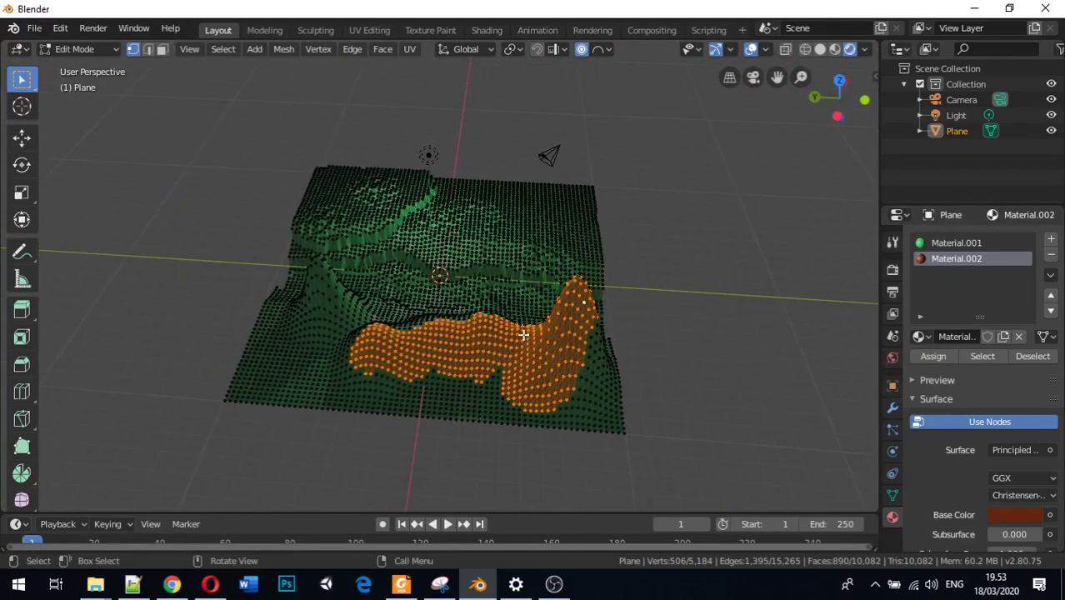
{"action": "key", "text": "Tab"}
{"action": "middle_click_drag", "start_coordinate": [488, 363], "coordinate": [289, 354]}
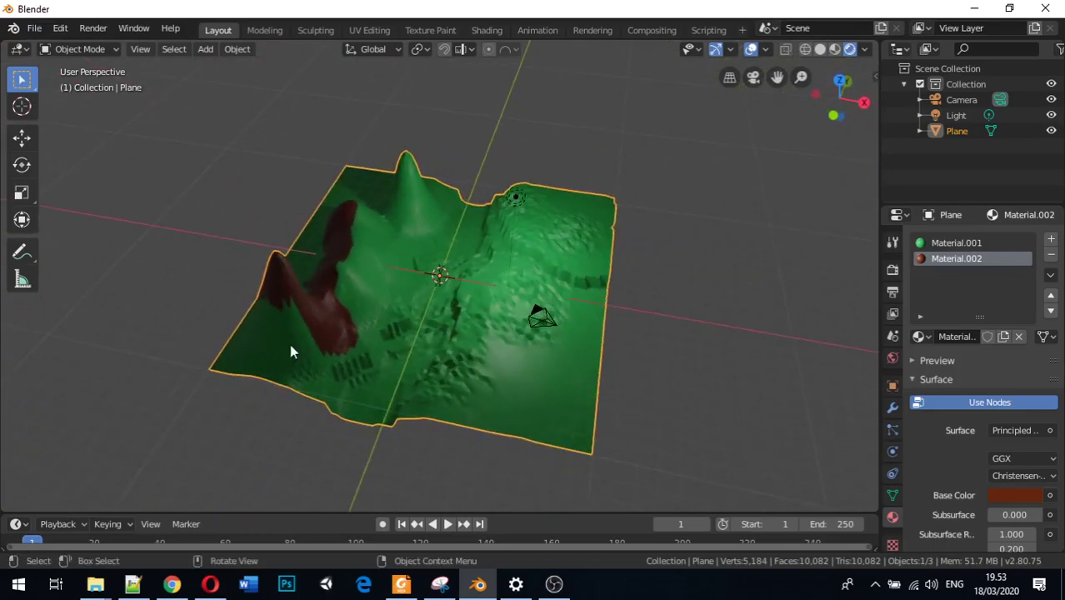
Extend the selection over the tall peak's lower flank and the strip along the near riverbank, assign the brown material, and clear the selection
{"action": "key", "text": "Tab"}
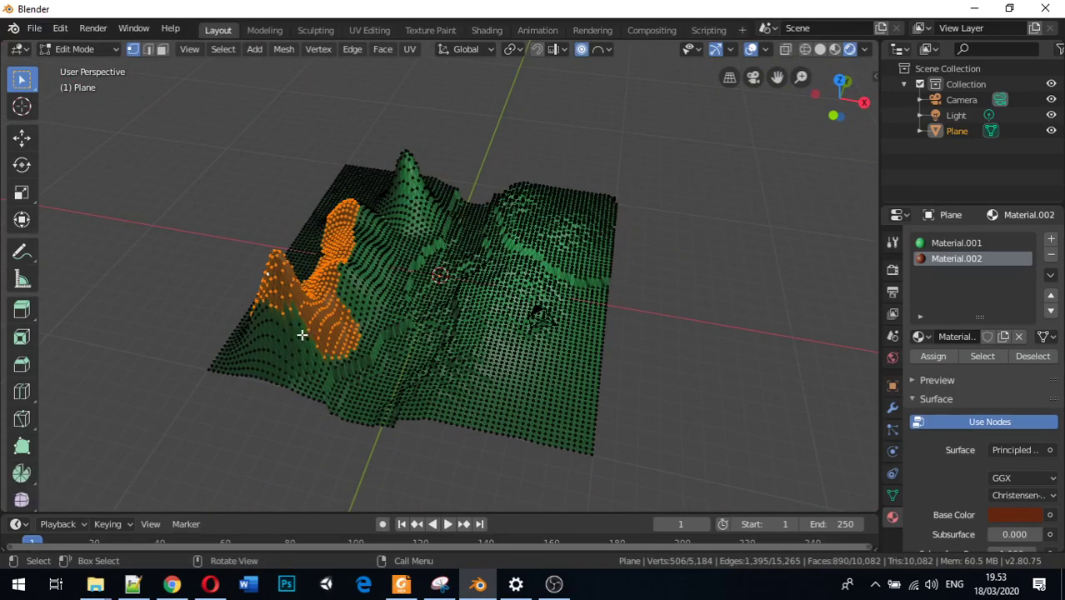
{"action": "key", "text": "c"}
{"action": "mouse_move", "coordinate": [273, 340]}
{"action": "left_mouse_down"}
{"action": "mouse_move", "coordinate": [280, 323]}
{"action": "mouse_move", "coordinate": [264, 312]}
{"action": "mouse_move", "coordinate": [271, 333]}
{"action": "mouse_move", "coordinate": [302, 346]}
{"action": "mouse_move", "coordinate": [281, 356]}
{"action": "mouse_move", "coordinate": [246, 344]}
{"action": "mouse_move", "coordinate": [221, 357]}
{"action": "mouse_move", "coordinate": [287, 373]}
{"action": "left_mouse_up"}
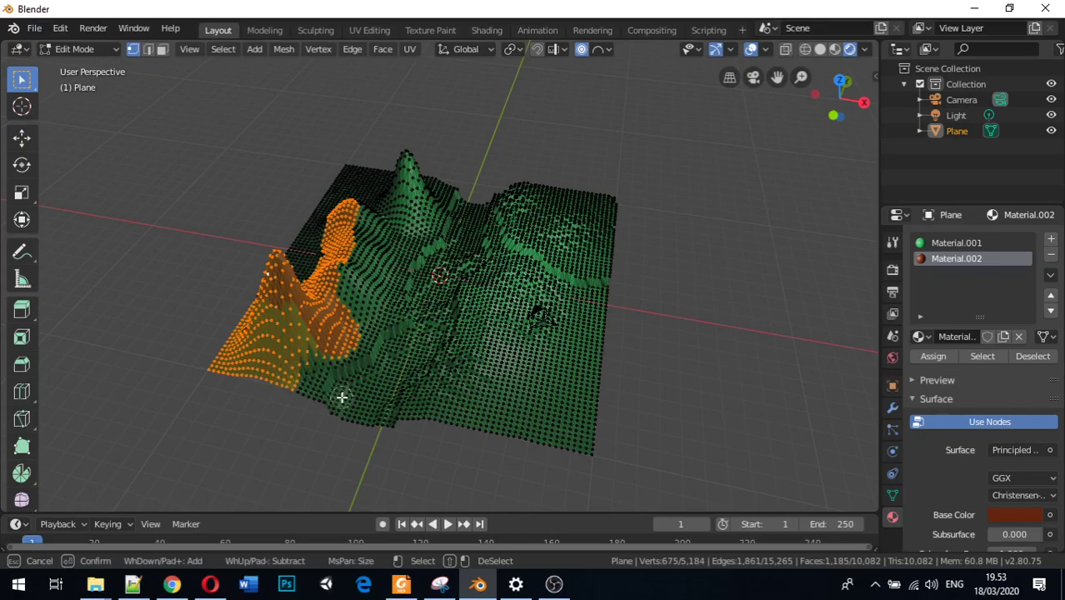
{"action": "mouse_move", "coordinate": [341, 400]}
{"action": "left_mouse_down"}
{"action": "mouse_move", "coordinate": [356, 372]}
{"action": "mouse_move", "coordinate": [342, 373]}
{"action": "mouse_move", "coordinate": [329, 398]}
{"action": "mouse_move", "coordinate": [407, 328]}
{"action": "mouse_move", "coordinate": [390, 334]}
{"action": "left_mouse_up"}
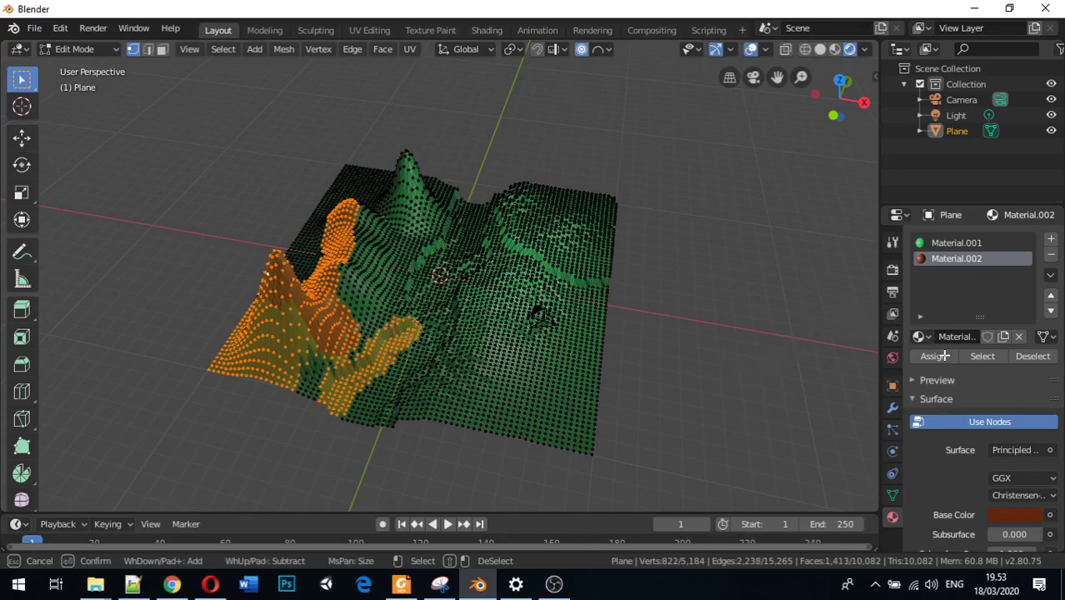
{"action": "key", "text": "Escape"}
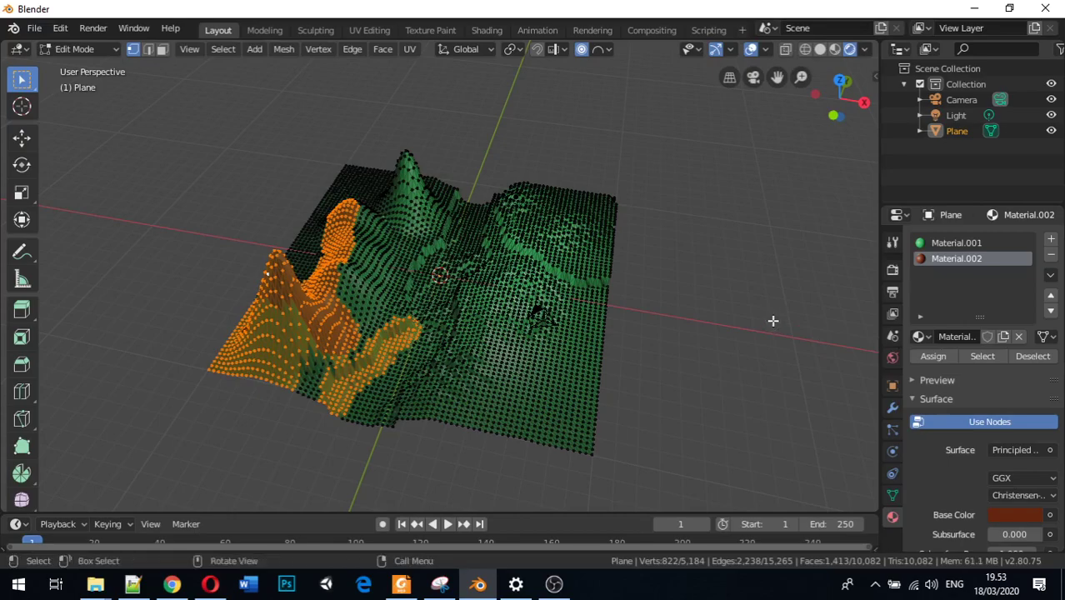
{"action": "left_click", "coordinate": [923, 357]}
{"action": "middle_click_drag", "start_coordinate": [330, 393], "coordinate": [660, 323]}
{"action": "left_click", "coordinate": [582, 332]}
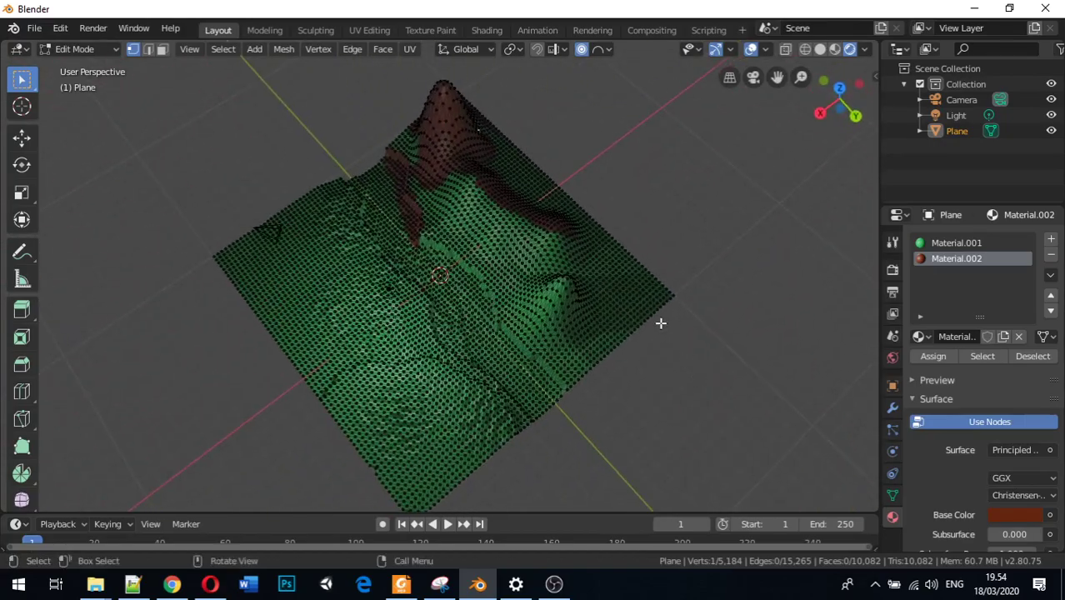
{"action": "middle_click_drag", "start_coordinate": [542, 298], "coordinate": [394, 292]}
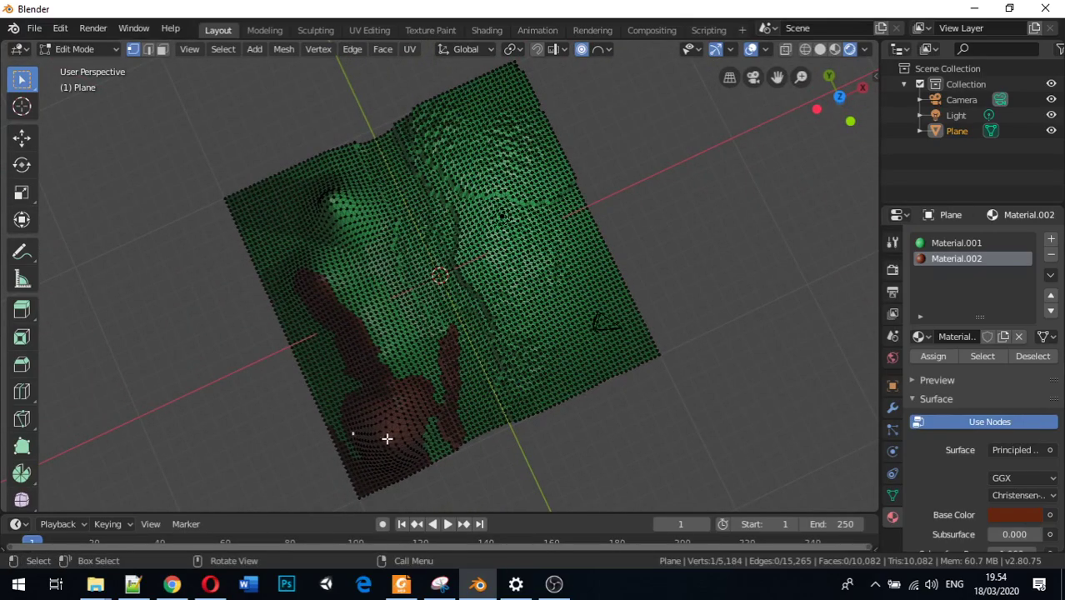
Circle-select the vertices on the summit and outer face of the tall brown peak
{"action": "key", "text": "c"}
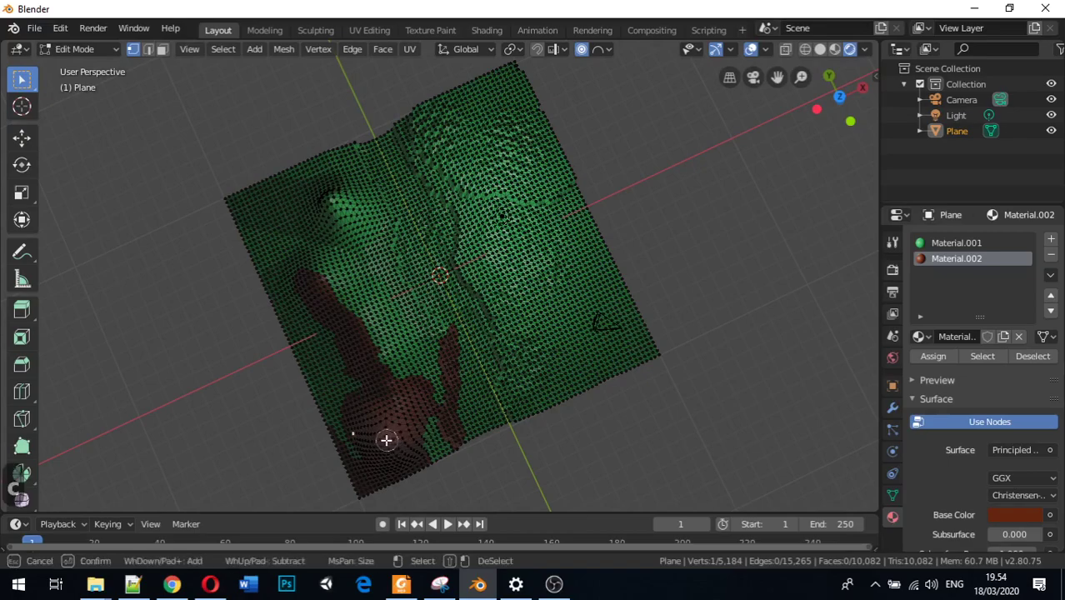
{"action": "mouse_move", "coordinate": [386, 438]}
{"action": "left_mouse_down"}
{"action": "mouse_move", "coordinate": [375, 442]}
{"action": "mouse_move", "coordinate": [392, 445]}
{"action": "left_mouse_up"}
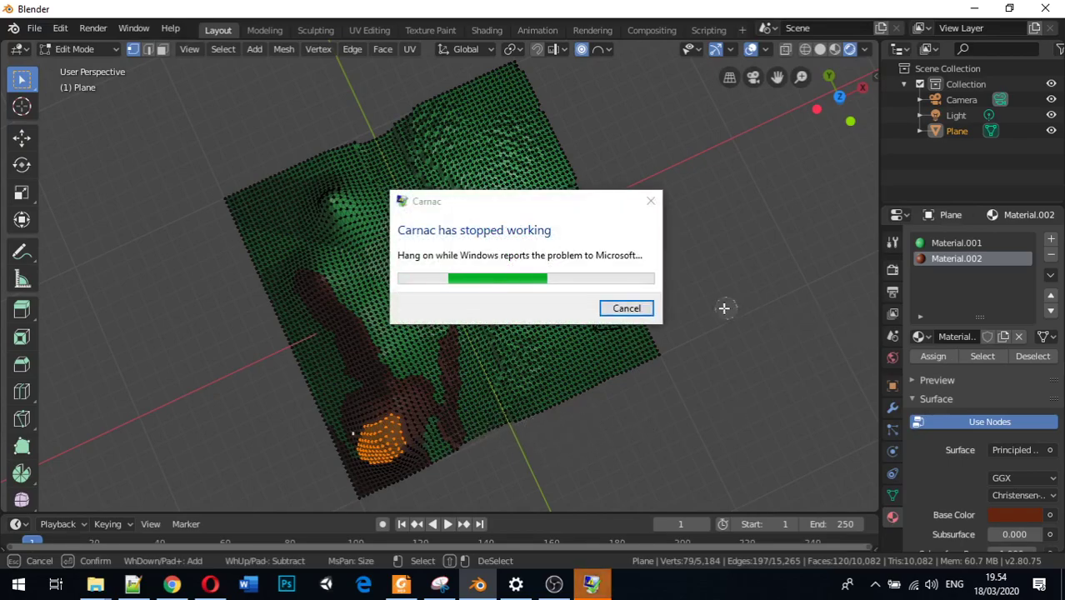
{"action": "left_click", "coordinate": [640, 309]}
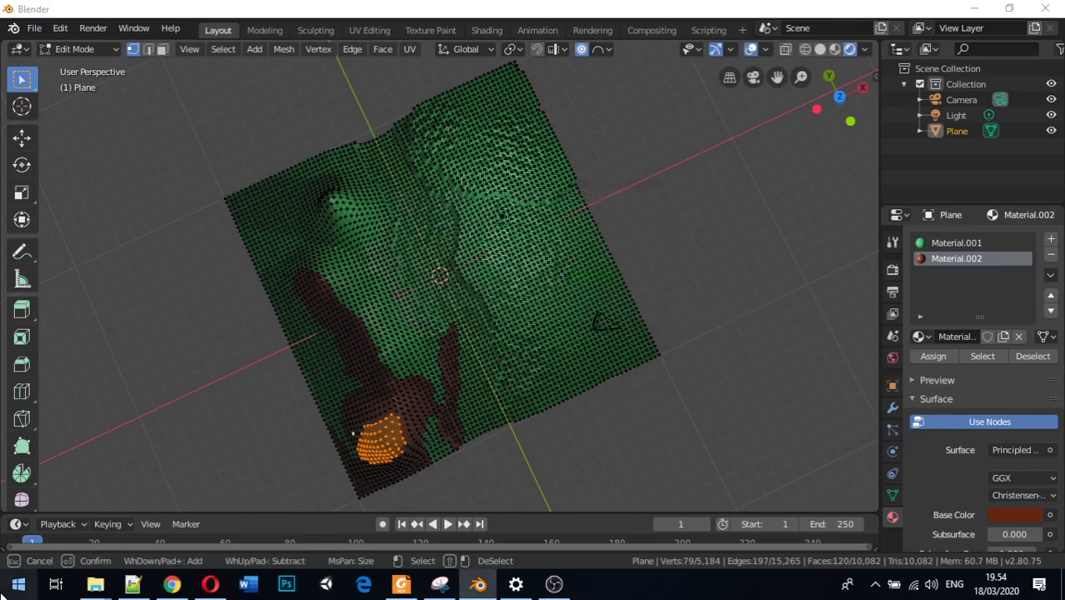
{"action": "left_click", "coordinate": [19, 584]}
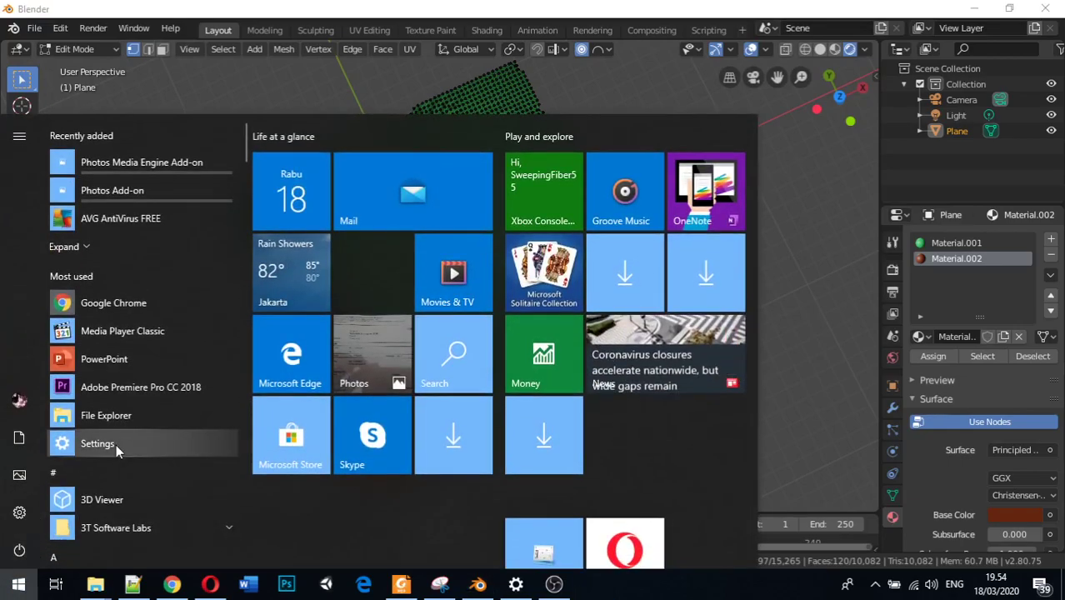
{"action": "type", "text": "carn"}
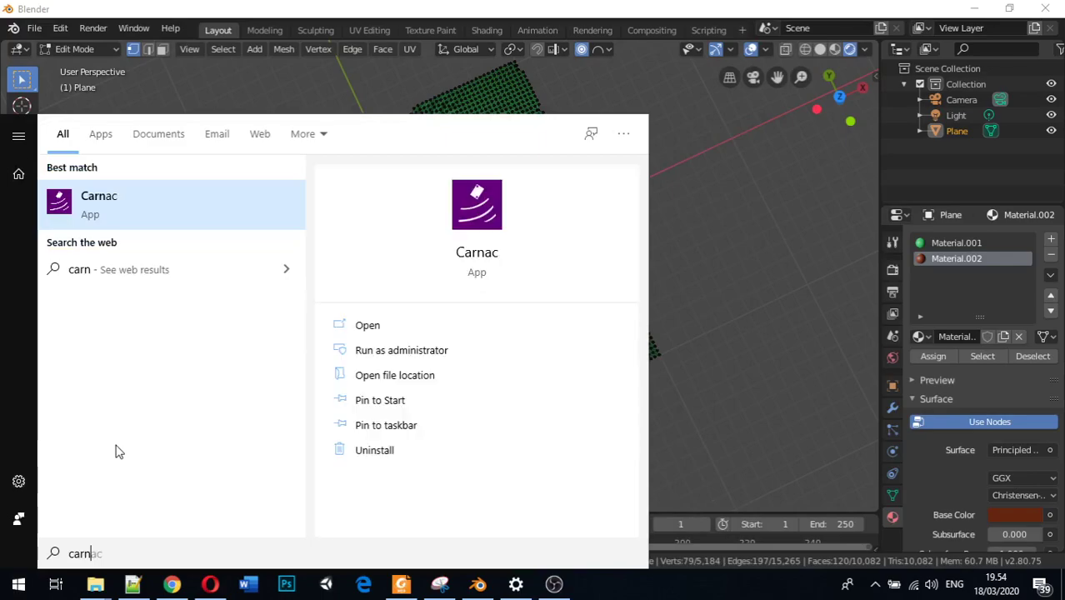
{"action": "key", "text": "Escape"}
{"action": "key", "text": "c"}
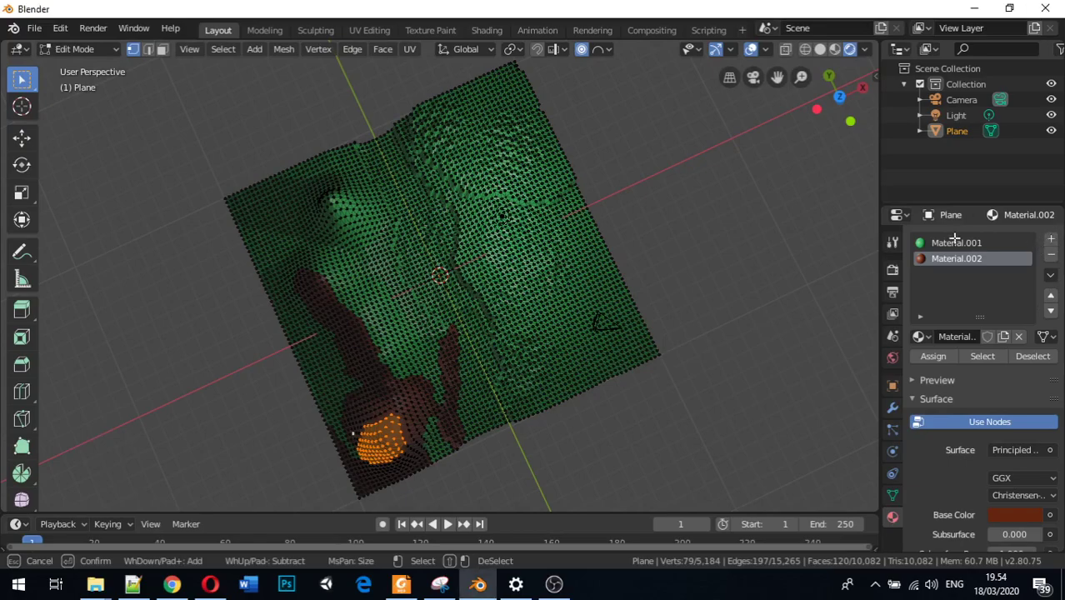
{"action": "key", "text": "Escape"}
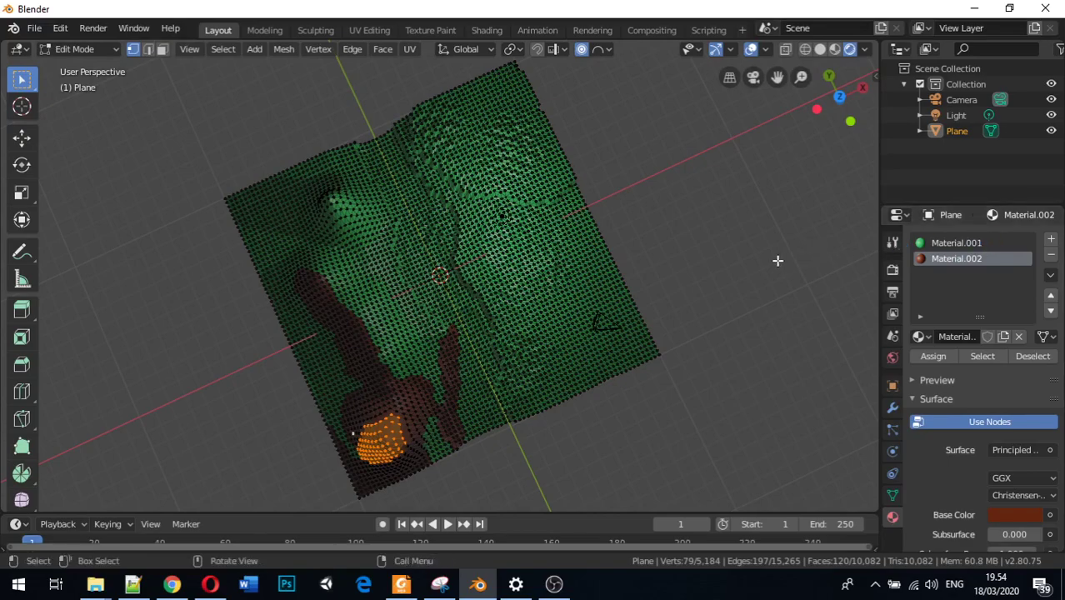
{"action": "right_click", "coordinate": [776, 260]}
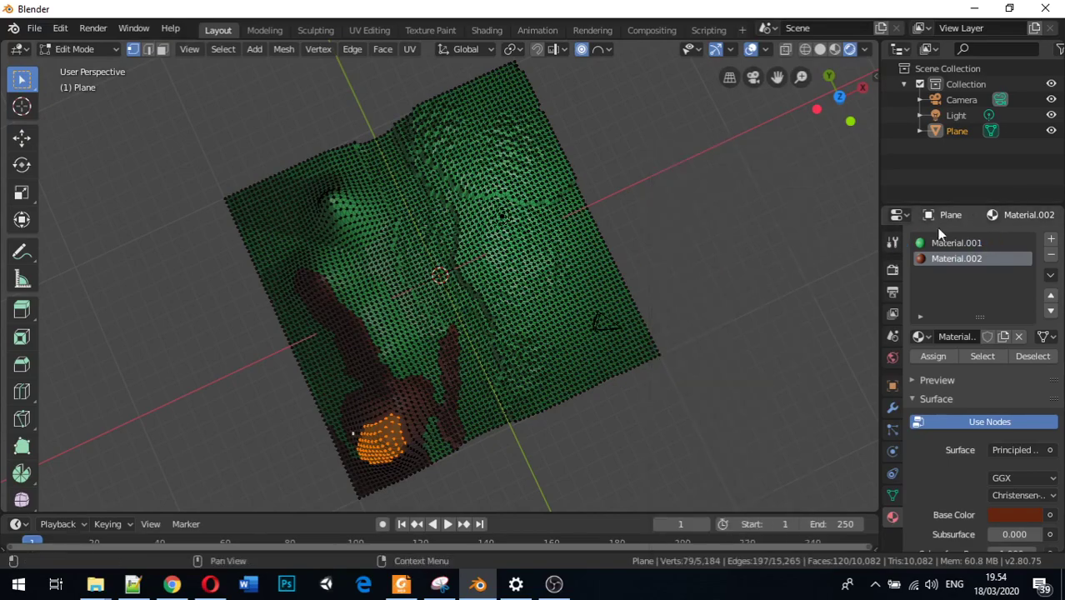
Add a third material with a white base color and assign it to the selected faces of the tall peak
{"action": "left_click", "coordinate": [1052, 240]}
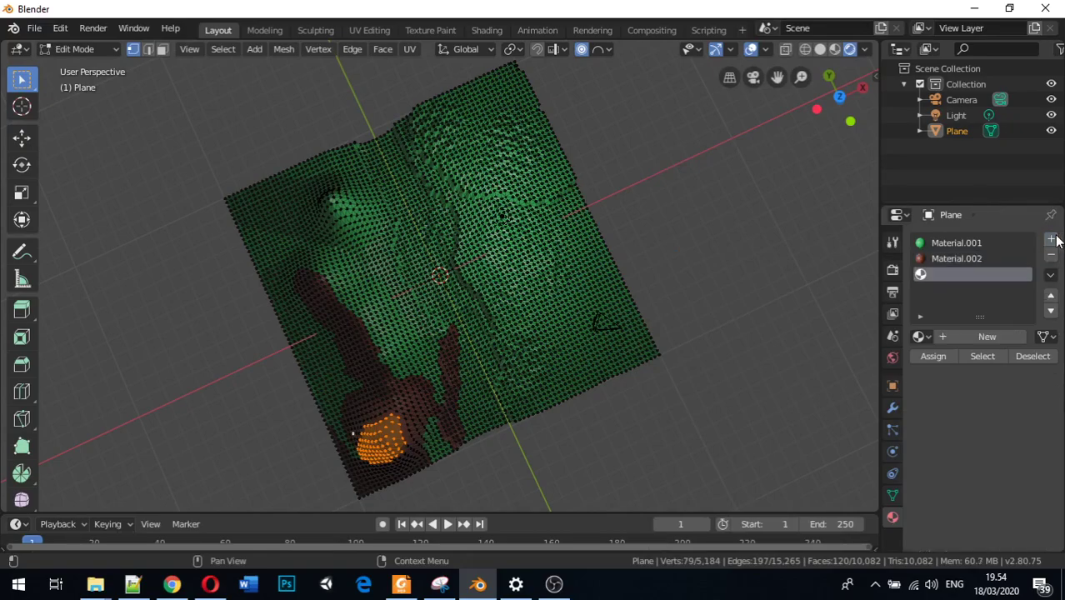
{"action": "left_click", "coordinate": [998, 343]}
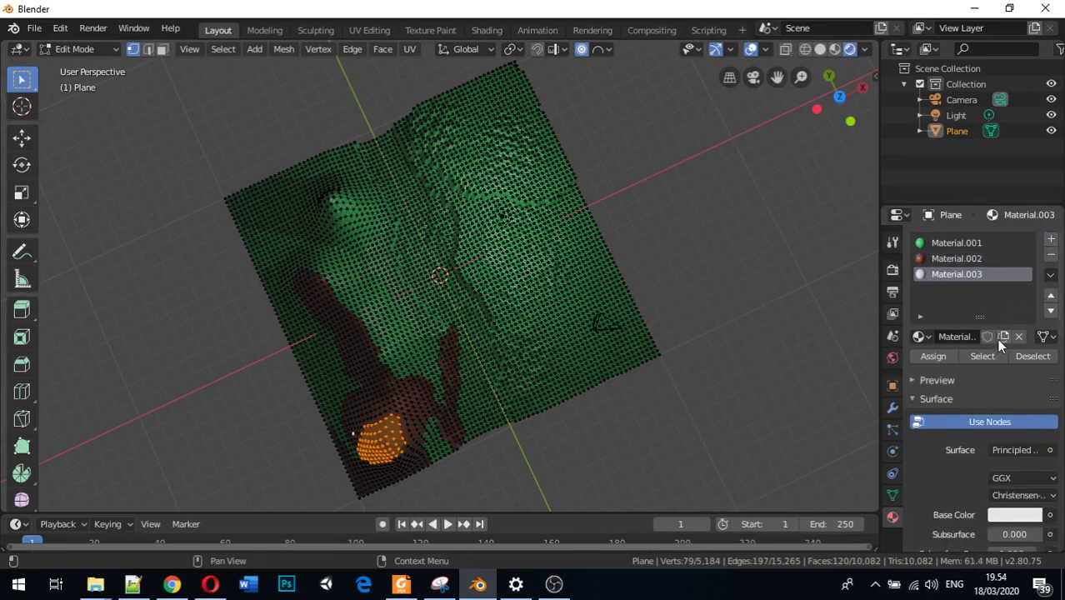
{"action": "left_click", "coordinate": [1016, 514]}
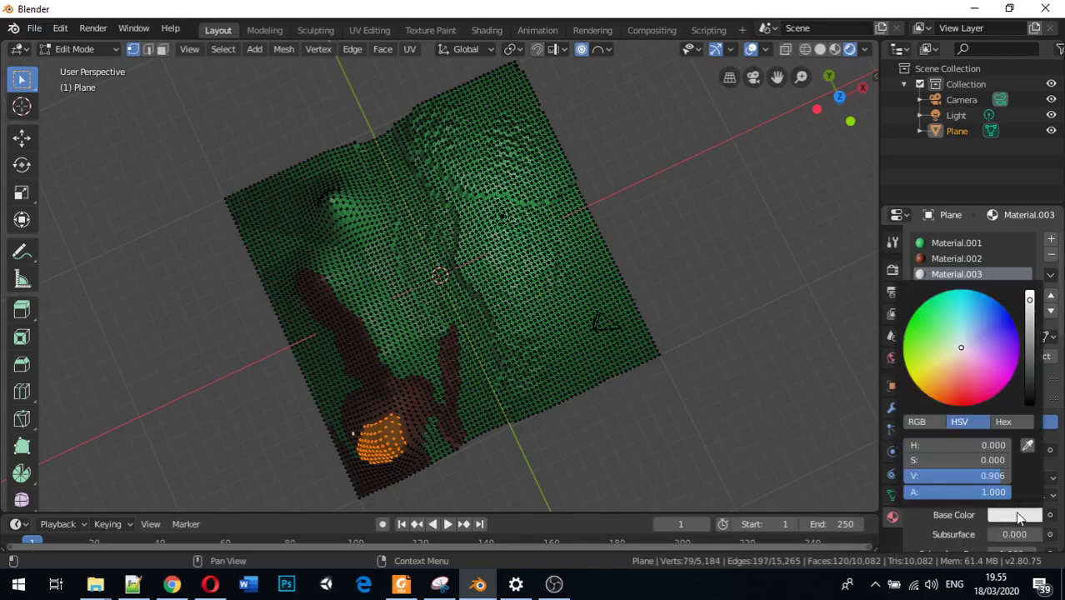
{"action": "left_click_drag", "start_coordinate": [1032, 305], "coordinate": [1030, 291]}
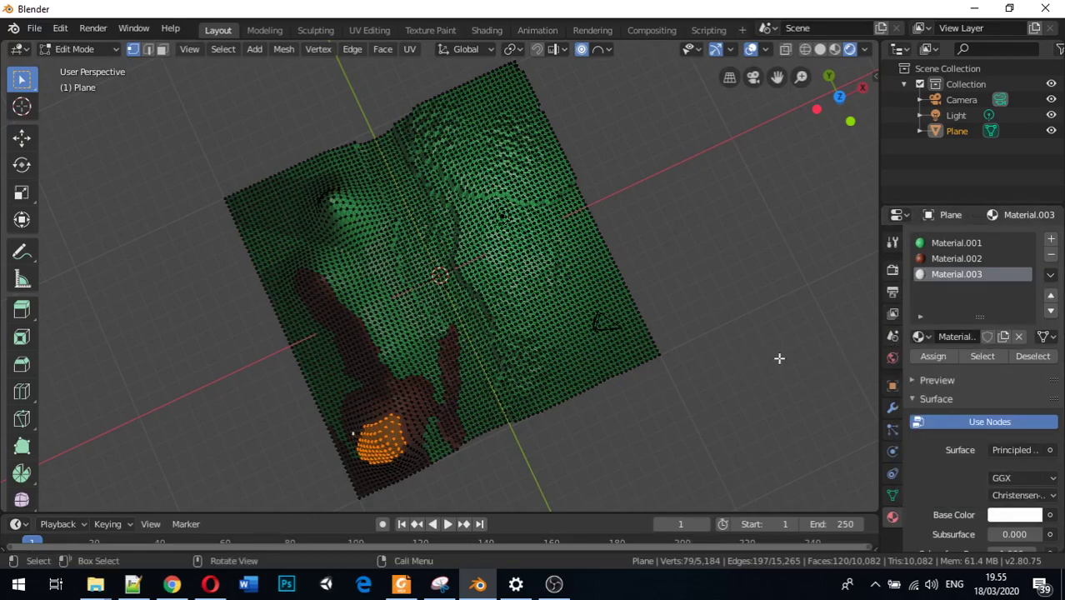
{"action": "left_click", "coordinate": [933, 358]}
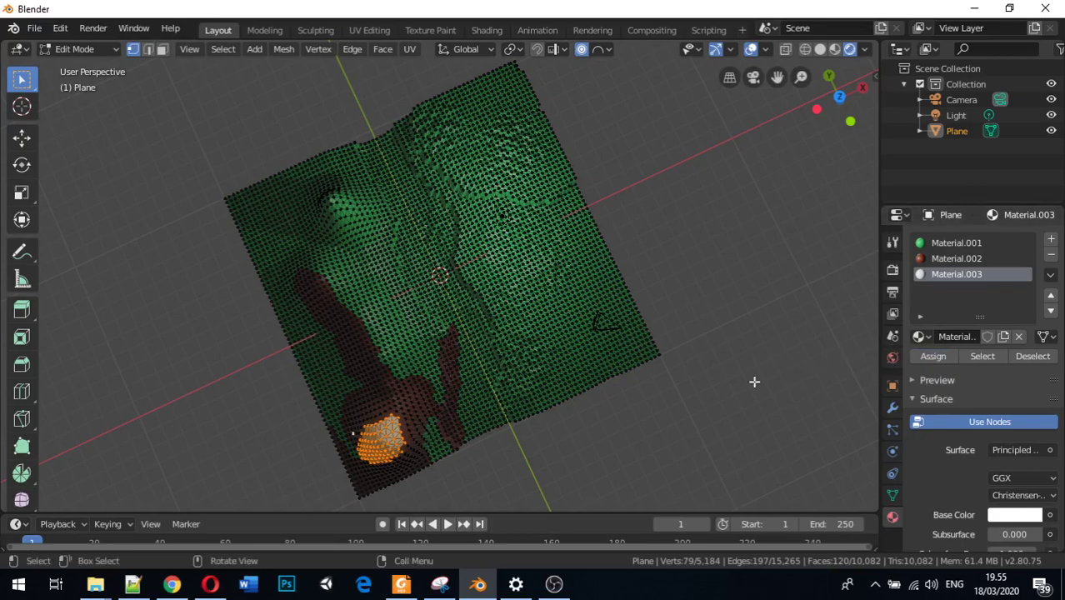
Circle-select the lower part of the white area on the tall peak, assign the brown Material.002 to it, and clear the selection
{"action": "middle_click_drag", "start_coordinate": [571, 431], "coordinate": [667, 315]}
{"action": "left_click", "coordinate": [575, 315]}
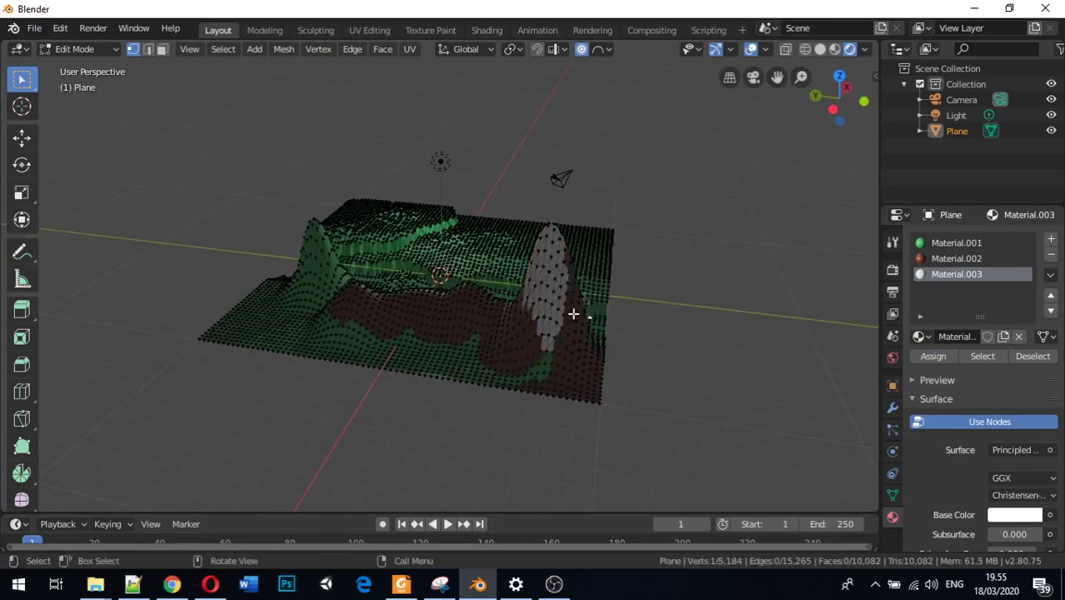
{"action": "middle_click_drag", "start_coordinate": [536, 316], "coordinate": [504, 331]}
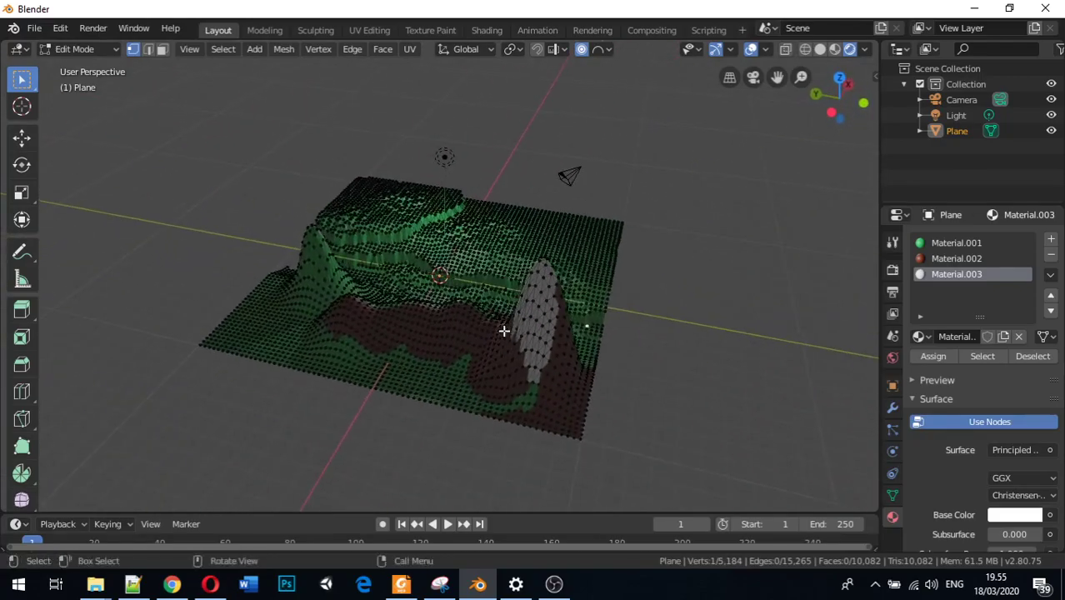
{"action": "key", "text": "c"}
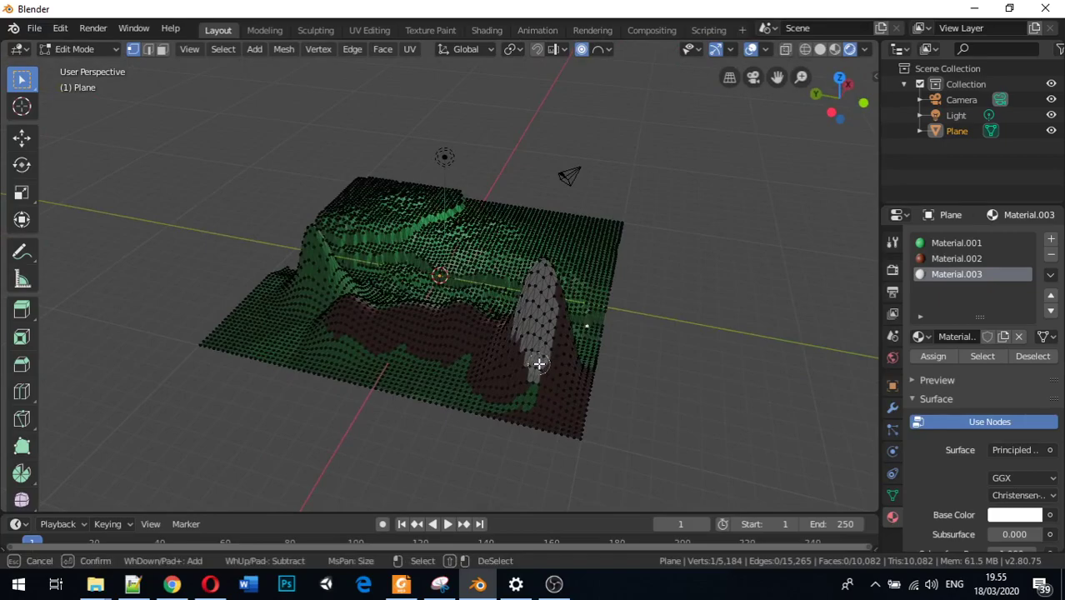
{"action": "mouse_move", "coordinate": [534, 361]}
{"action": "left_mouse_down"}
{"action": "mouse_move", "coordinate": [525, 376]}
{"action": "mouse_move", "coordinate": [542, 370]}
{"action": "mouse_move", "coordinate": [529, 349]}
{"action": "mouse_move", "coordinate": [510, 348]}
{"action": "mouse_move", "coordinate": [546, 351]}
{"action": "left_mouse_up"}
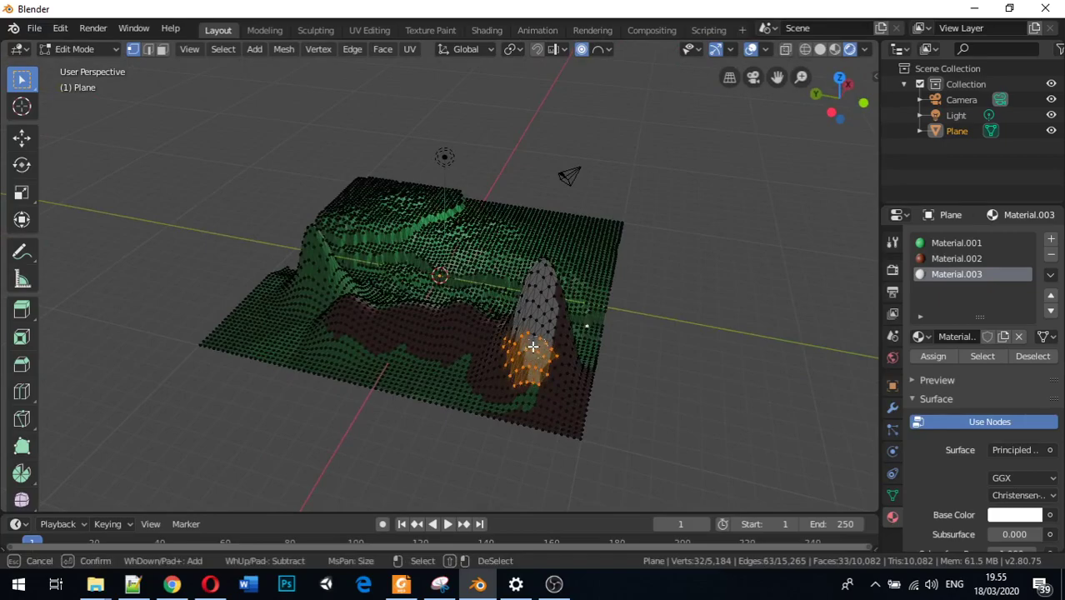
{"action": "key", "text": "Escape"}
{"action": "left_click", "coordinate": [963, 257]}
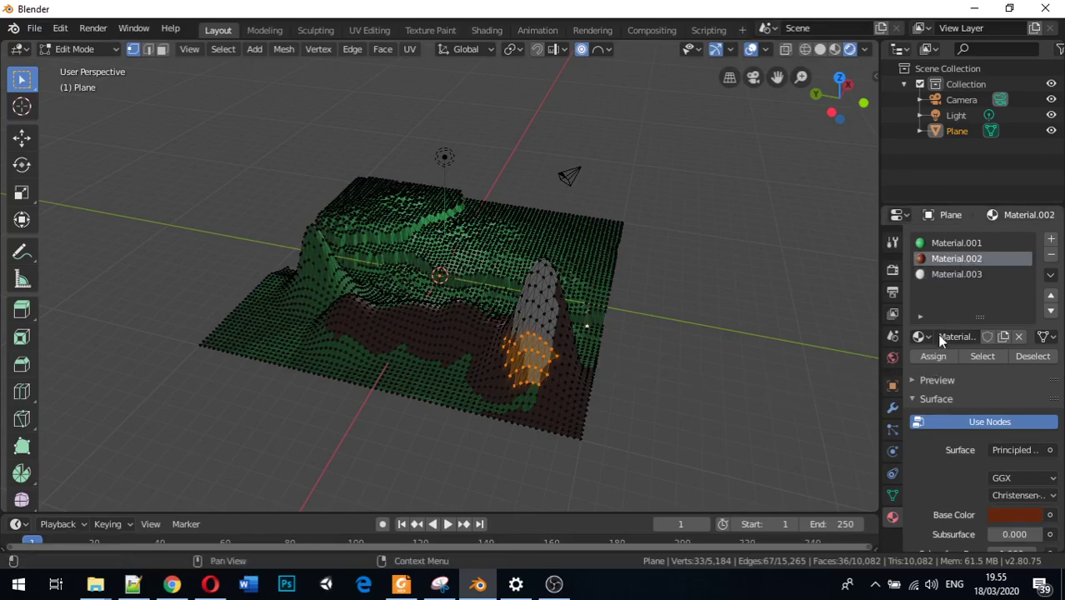
{"action": "left_click", "coordinate": [934, 358]}
{"action": "left_click", "coordinate": [558, 367]}
Extend the white Material.003 around the river-facing side of the tall peak's summit and inspect the terrain in Object Mode
{"action": "middle_click_drag", "start_coordinate": [558, 366], "coordinate": [378, 341]}
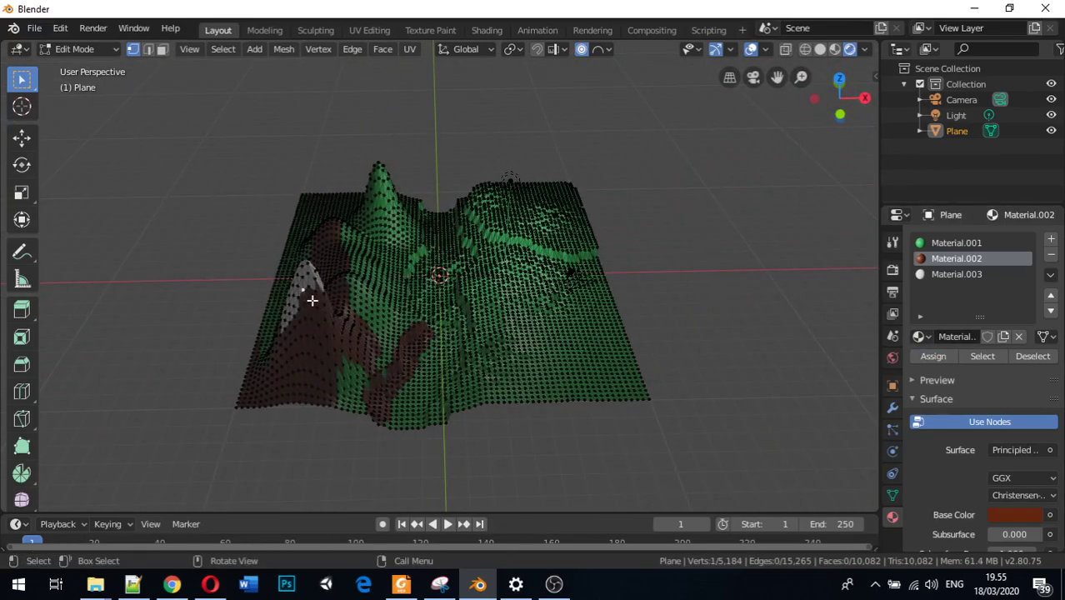
{"action": "key", "text": "c"}
{"action": "left_click_drag", "start_coordinate": [312, 300], "coordinate": [310, 290]}
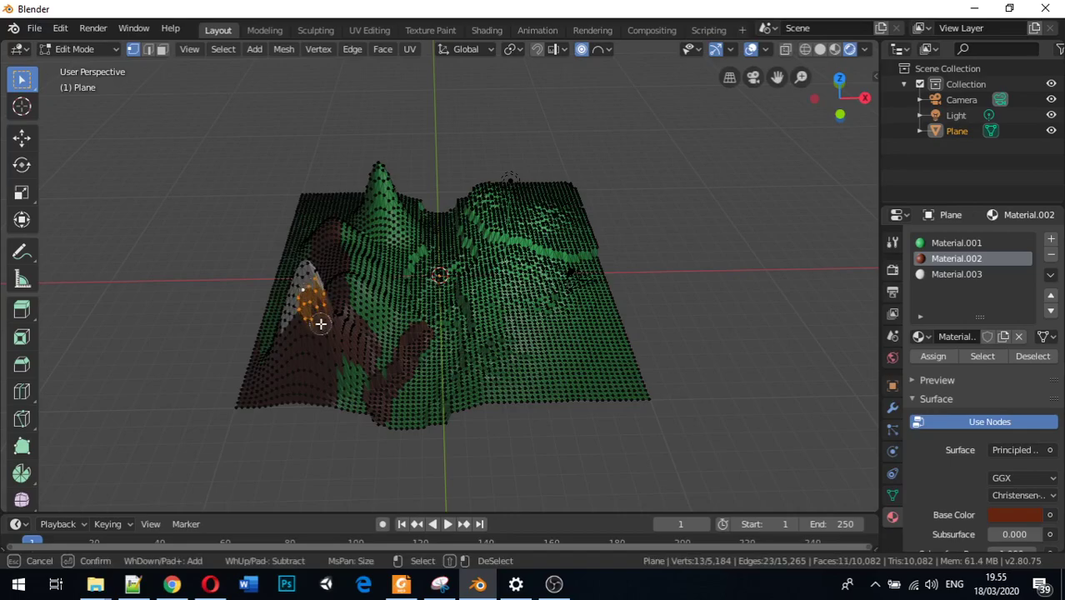
{"action": "key", "text": "Escape"}
{"action": "middle_click_drag", "start_coordinate": [321, 322], "coordinate": [245, 308]}
{"action": "key", "text": "c"}
{"action": "mouse_move", "coordinate": [273, 241]}
{"action": "left_mouse_down"}
{"action": "mouse_move", "coordinate": [273, 232]}
{"action": "mouse_move", "coordinate": [258, 243]}
{"action": "mouse_move", "coordinate": [283, 245]}
{"action": "left_mouse_up"}
{"action": "key", "text": "Escape"}
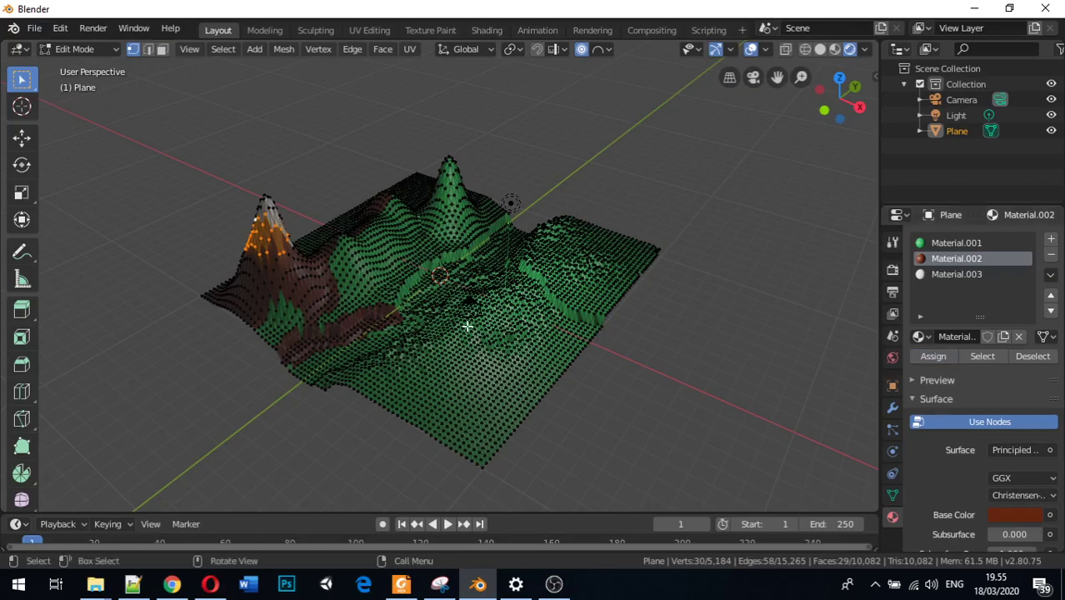
{"action": "left_click", "coordinate": [965, 274]}
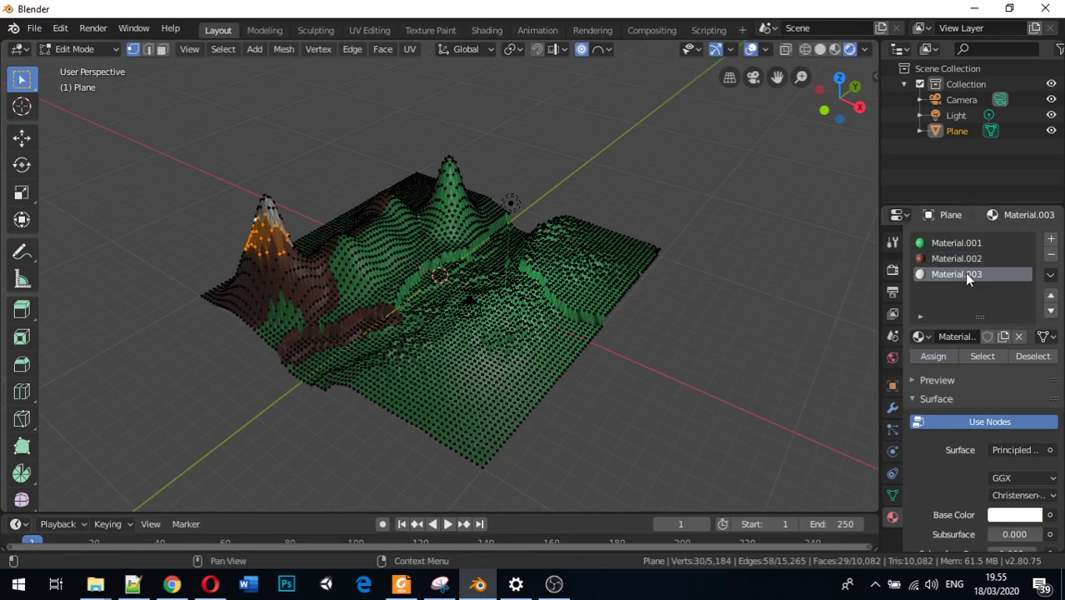
{"action": "left_click", "coordinate": [930, 359]}
{"action": "middle_click_drag", "start_coordinate": [269, 189], "coordinate": [246, 158]}
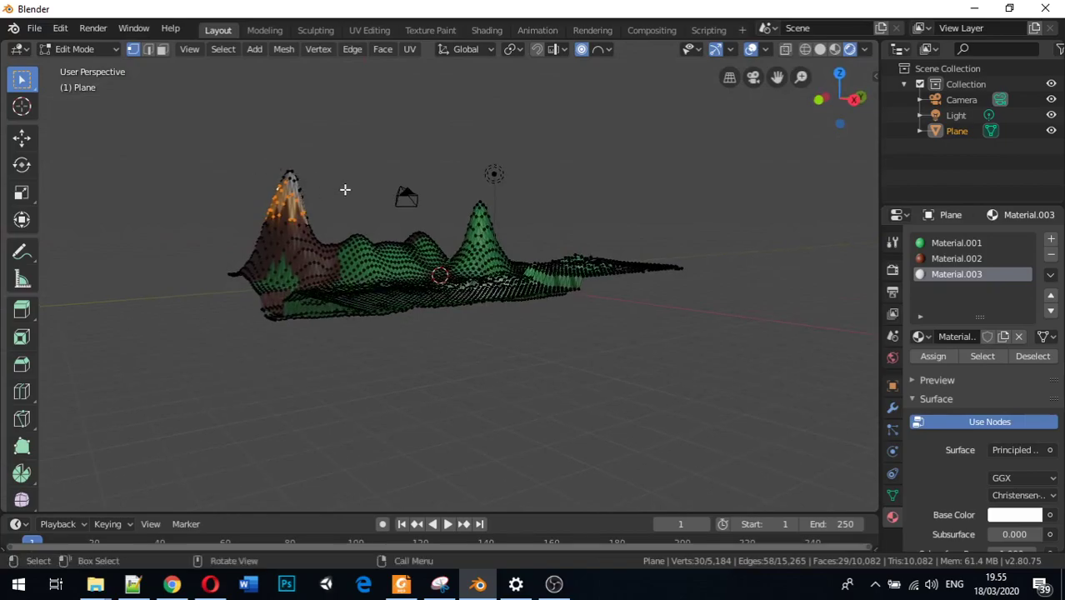
{"action": "key", "text": "Tab"}
{"action": "middle_click_drag", "start_coordinate": [325, 257], "coordinate": [346, 308]}
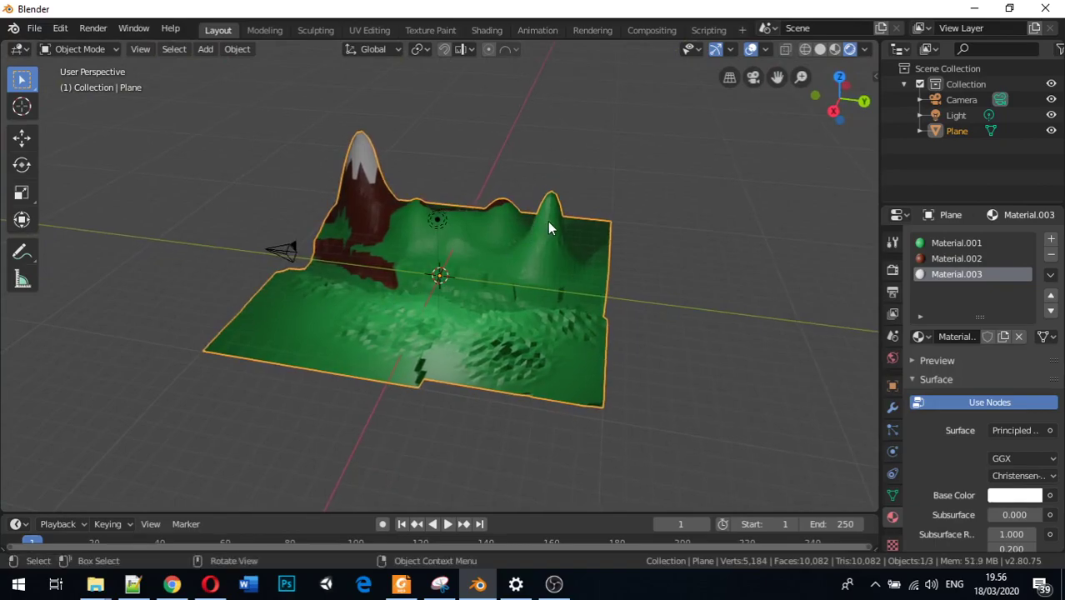
In Edit Mode, circle-select the vertices of the smaller green peak and the terrain corner around its base
{"action": "key", "text": "Tab"}
{"action": "middle_click_drag", "start_coordinate": [561, 224], "coordinate": [497, 312]}
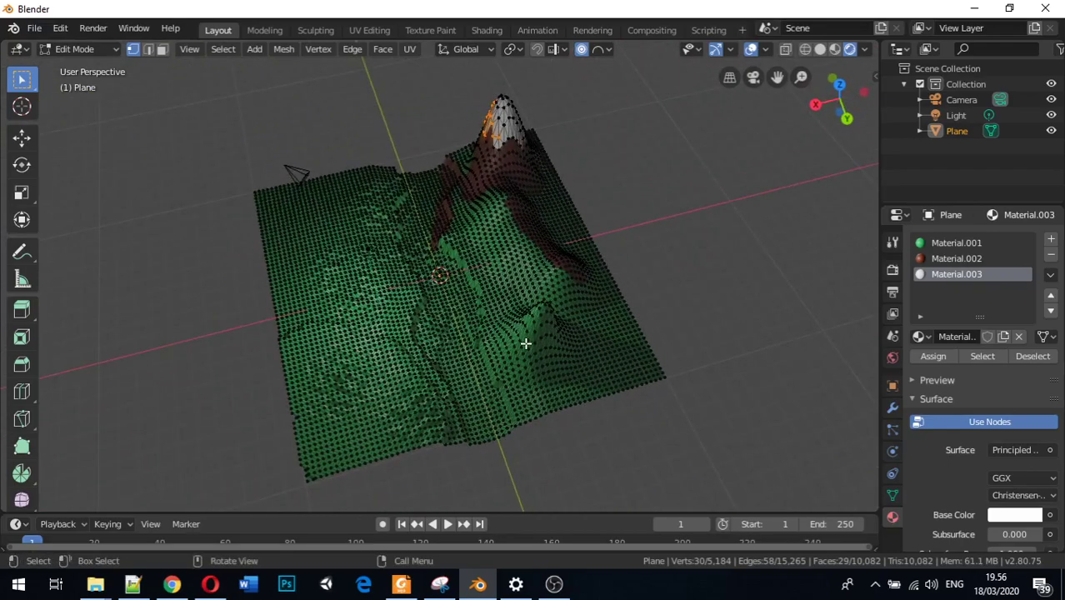
{"action": "key", "text": "c"}
{"action": "mouse_move", "coordinate": [537, 311]}
{"action": "left_mouse_down"}
{"action": "mouse_move", "coordinate": [530, 320]}
{"action": "mouse_move", "coordinate": [567, 343]}
{"action": "mouse_move", "coordinate": [553, 326]}
{"action": "mouse_move", "coordinate": [510, 350]}
{"action": "mouse_move", "coordinate": [544, 352]}
{"action": "mouse_move", "coordinate": [535, 348]}
{"action": "left_mouse_up"}
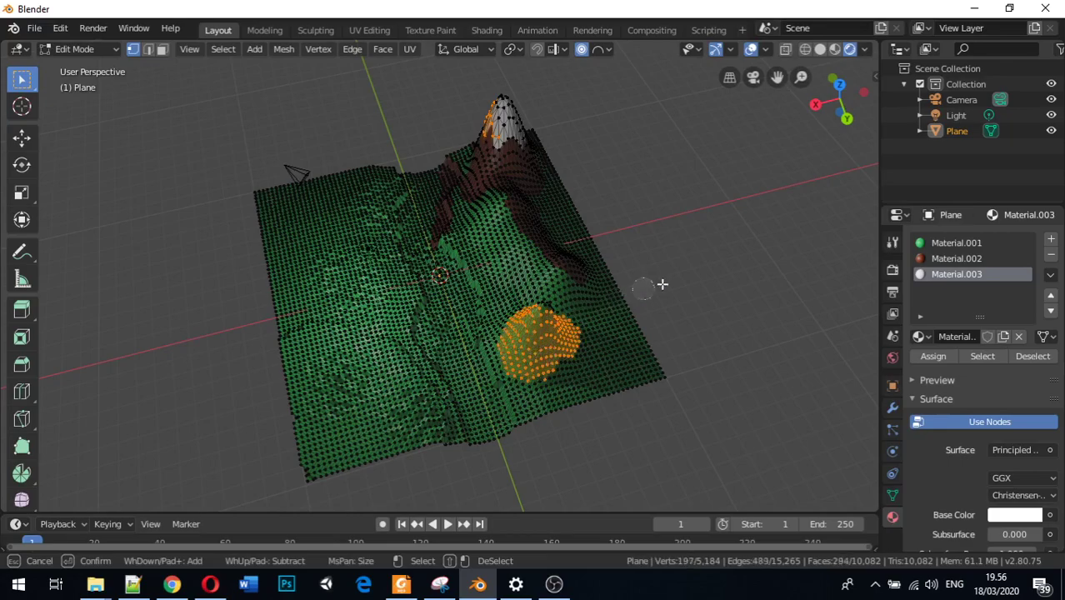
{"action": "right_click", "coordinate": [699, 278]}
{"action": "middle_click_drag", "start_coordinate": [699, 278], "coordinate": [668, 345]}
{"action": "key", "text": "c"}
{"action": "mouse_move", "coordinate": [541, 343]}
{"action": "left_mouse_down"}
{"action": "mouse_move", "coordinate": [531, 354]}
{"action": "mouse_move", "coordinate": [528, 327]}
{"action": "mouse_move", "coordinate": [488, 335]}
{"action": "mouse_move", "coordinate": [506, 400]}
{"action": "mouse_move", "coordinate": [539, 411]}
{"action": "mouse_move", "coordinate": [575, 368]}
{"action": "mouse_move", "coordinate": [562, 406]}
{"action": "mouse_move", "coordinate": [633, 384]}
{"action": "left_mouse_up"}
{"action": "mouse_move", "coordinate": [620, 368]}
{"action": "left_mouse_down"}
{"action": "mouse_move", "coordinate": [581, 357]}
{"action": "mouse_move", "coordinate": [593, 368]}
{"action": "left_mouse_up"}
{"action": "right_click", "coordinate": [598, 376]}
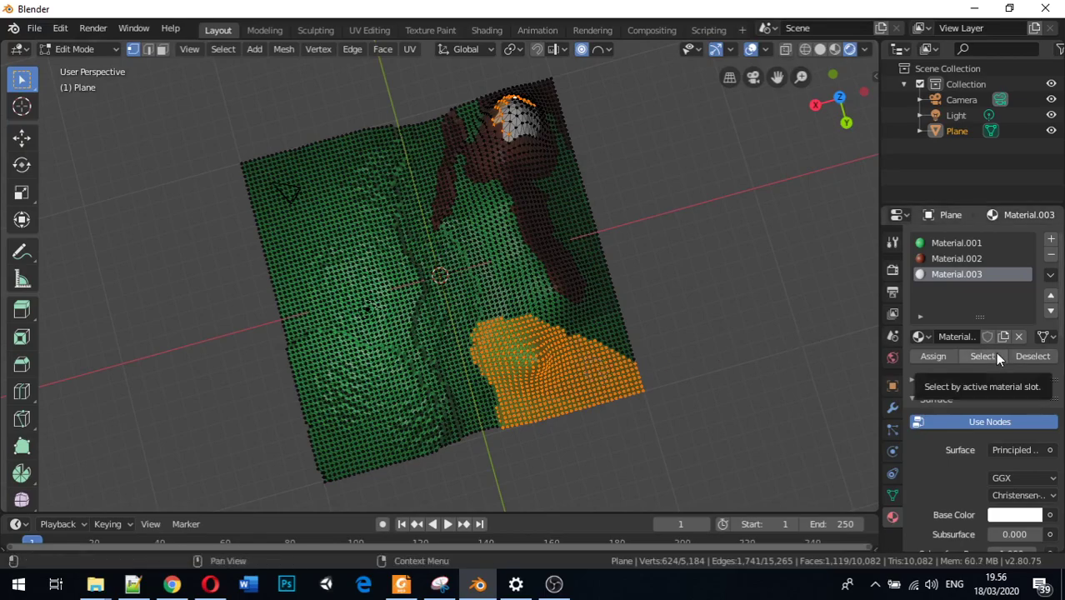
Add a fourth material to the plane with a medium gray base color
{"action": "left_click", "coordinate": [955, 357]}
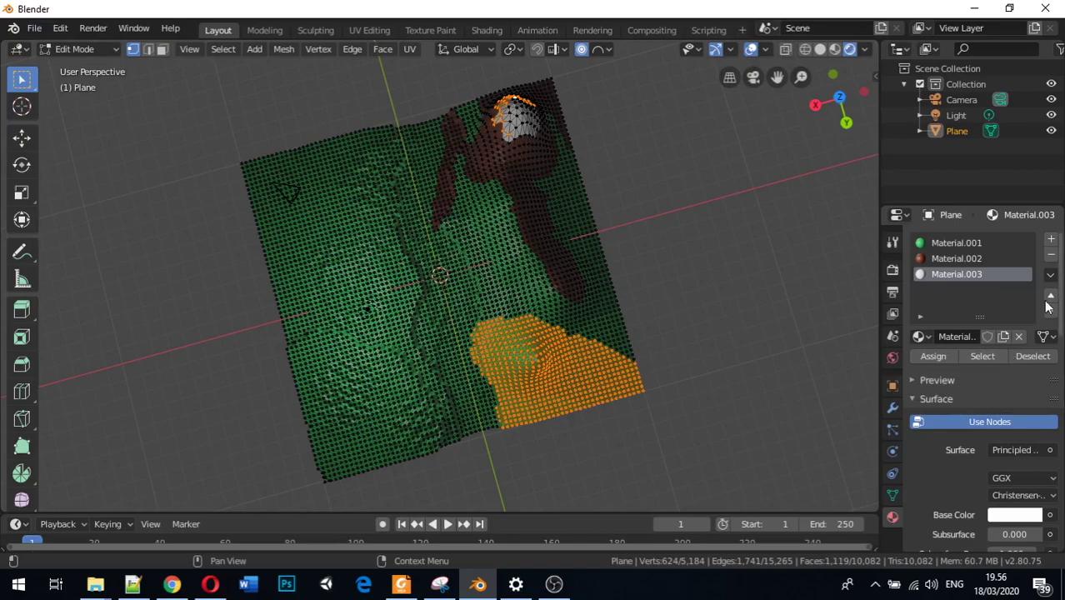
{"action": "left_click", "coordinate": [1051, 241]}
{"action": "left_click", "coordinate": [986, 338]}
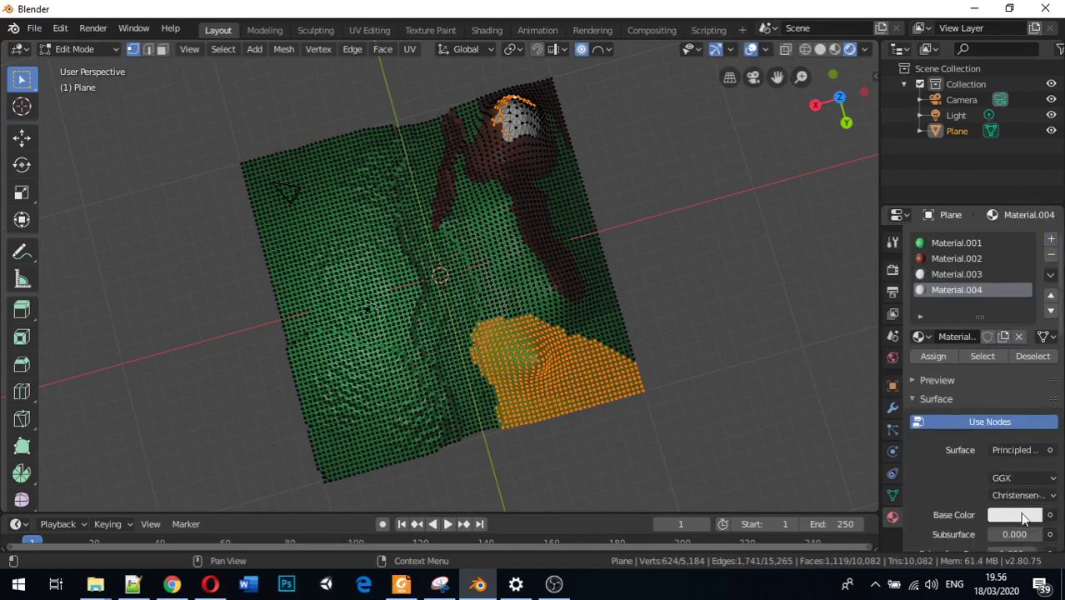
{"action": "left_click", "coordinate": [1013, 517]}
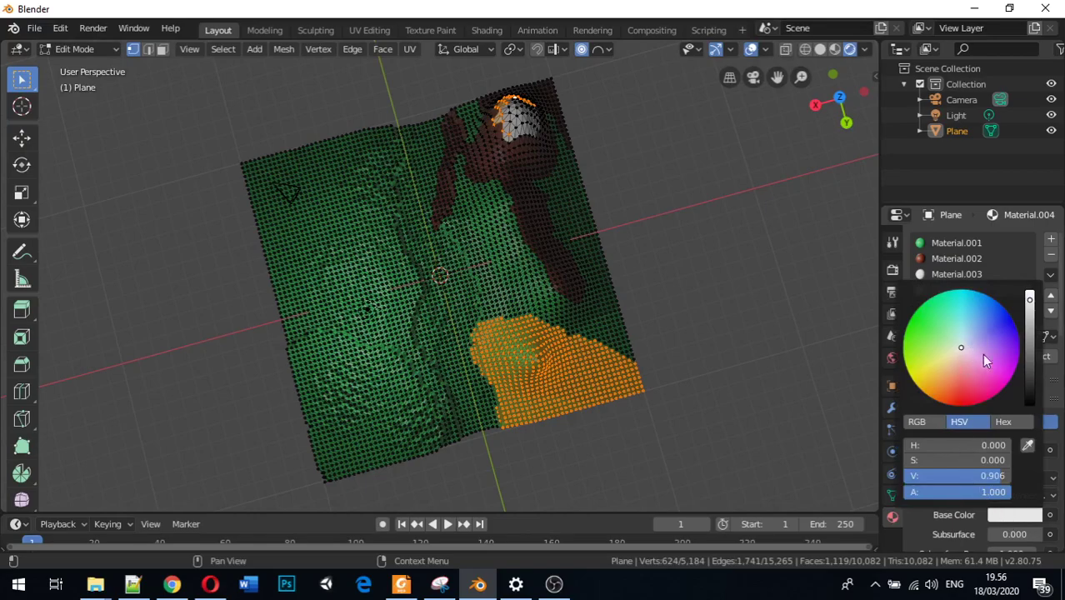
{"action": "left_click_drag", "start_coordinate": [1030, 308], "coordinate": [1029, 336]}
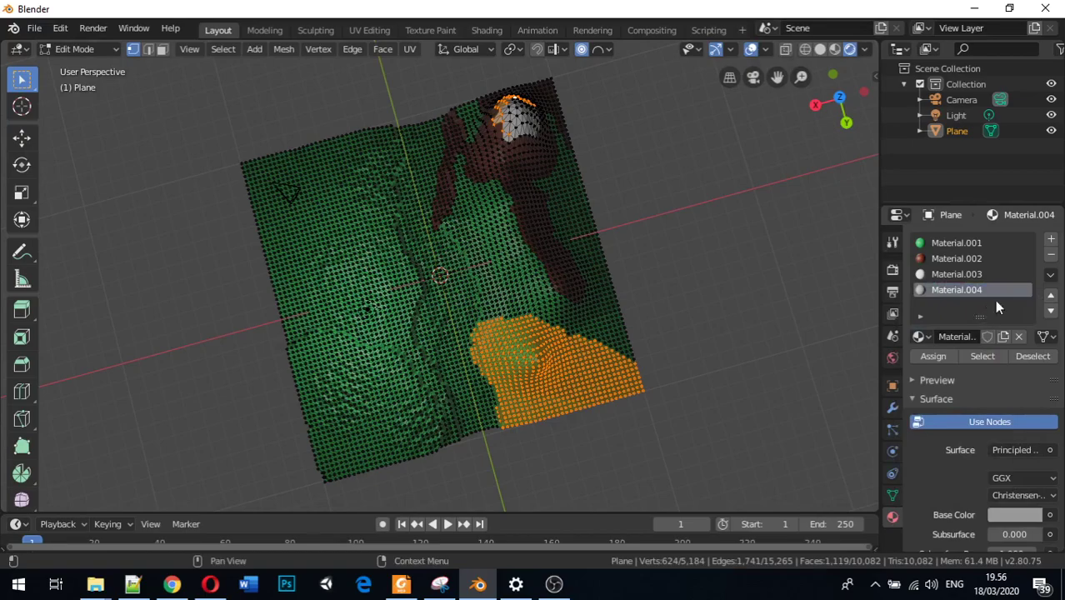
Assign the gray material to the selected smaller peak and corner, and inspect the terrain in Object Mode
{"action": "left_click", "coordinate": [933, 356]}
{"action": "middle_click_drag", "start_coordinate": [542, 361], "coordinate": [610, 253]}
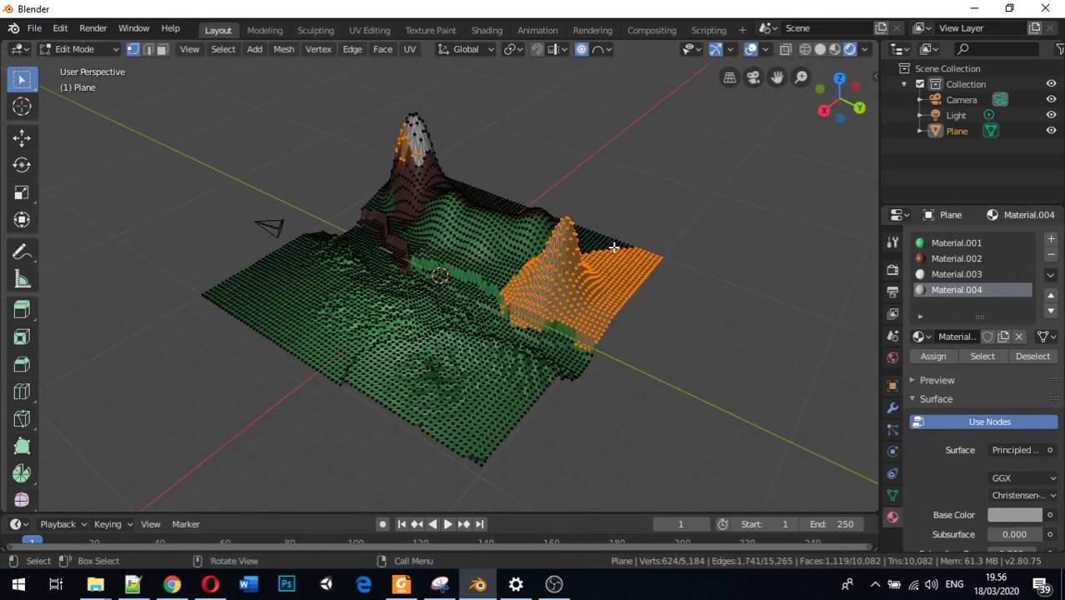
{"action": "key", "text": "Tab"}
{"action": "middle_click_drag", "start_coordinate": [591, 297], "coordinate": [617, 268]}
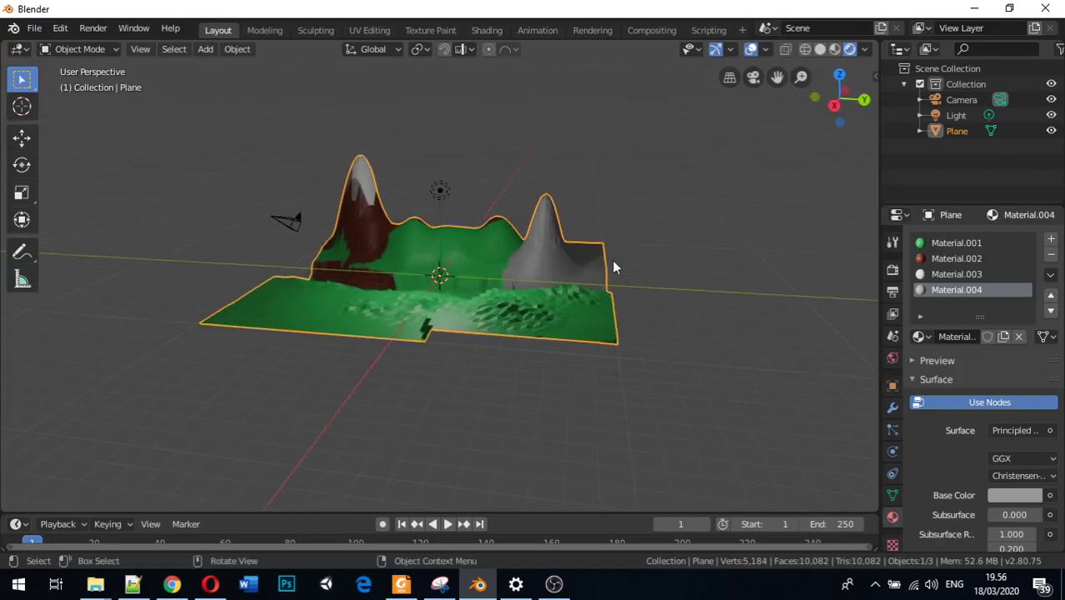
In Edit Mode, circle-select a patch on the gray peak's outer flank, assign it the brown Material.002 and inspect it in Object Mode
{"action": "key", "text": "Tab"}
{"action": "mouse_move", "coordinate": [558, 250]}
{"action": "middle_mouse_down"}
{"action": "mouse_move", "coordinate": [563, 265]}
{"action": "mouse_move", "coordinate": [546, 244]}
{"action": "middle_mouse_up"}
{"action": "left_click", "coordinate": [545, 248]}
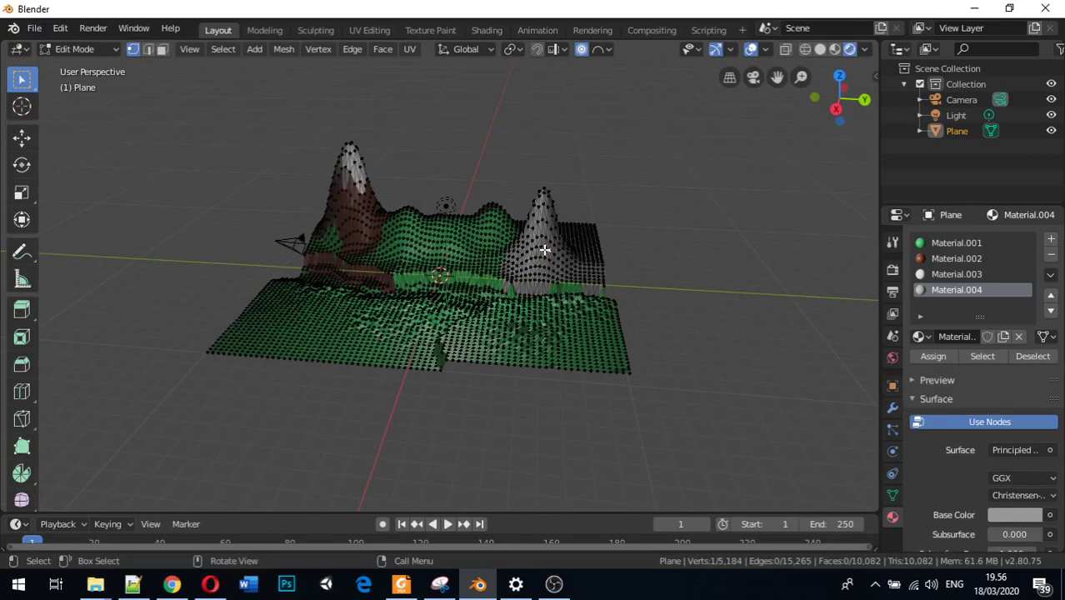
{"action": "key", "text": "c"}
{"action": "mouse_move", "coordinate": [542, 254]}
{"action": "left_mouse_down"}
{"action": "mouse_move", "coordinate": [571, 263]}
{"action": "mouse_move", "coordinate": [653, 251]}
{"action": "left_mouse_up"}
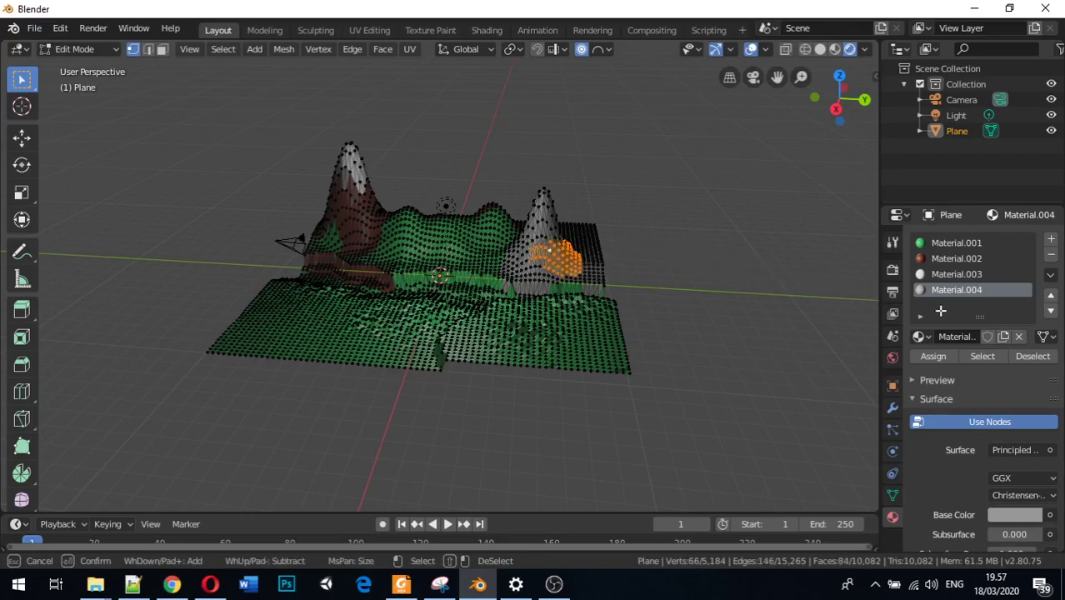
{"action": "key", "text": "Escape"}
{"action": "left_click", "coordinate": [958, 259]}
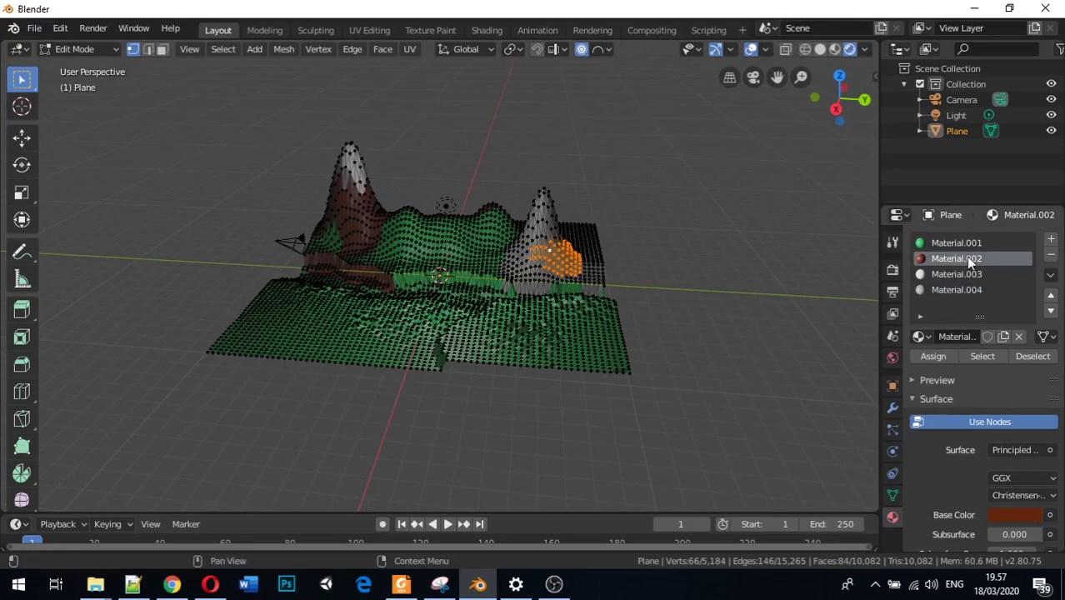
{"action": "left_click", "coordinate": [931, 358]}
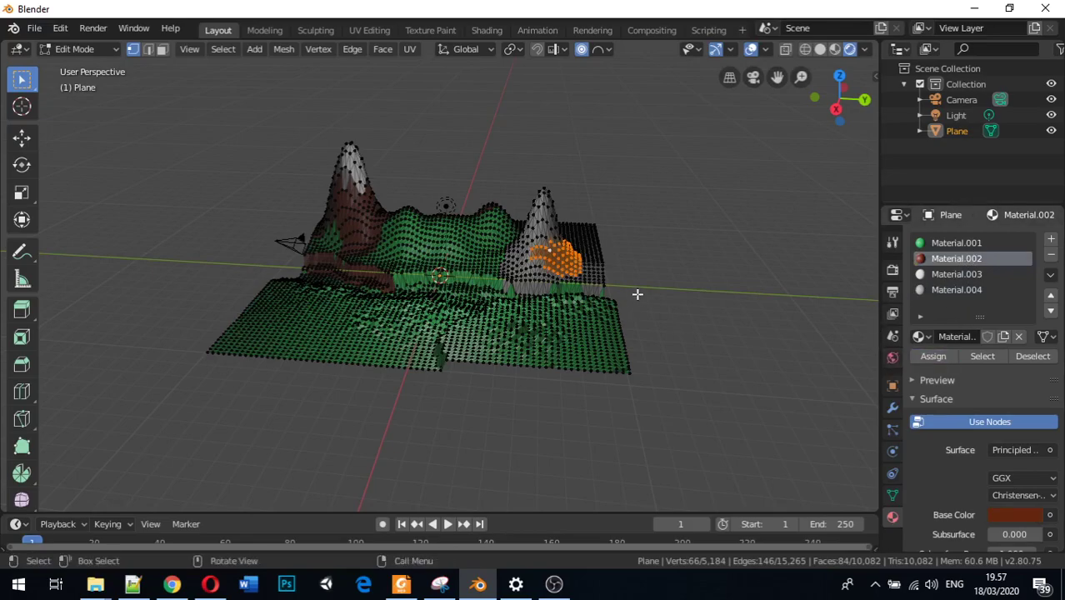
{"action": "key", "text": "Tab"}
{"action": "middle_click_drag", "start_coordinate": [638, 289], "coordinate": [561, 325]}
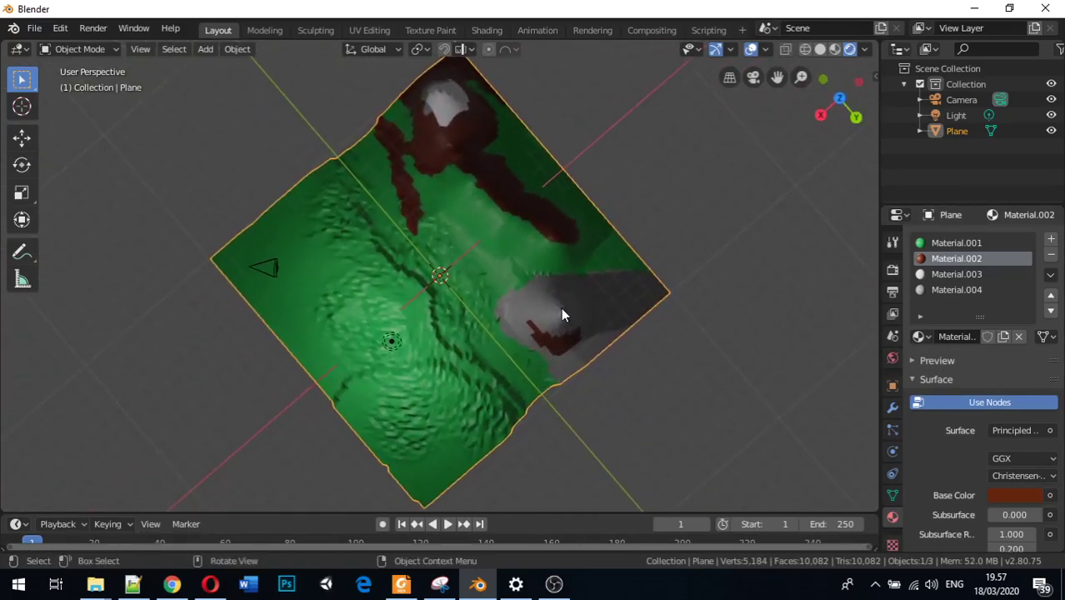
In Edit Mode, circle-select the gray peak's summit, assign it the white Material.003 and inspect the terrain in Object Mode
{"action": "key", "text": "Tab"}
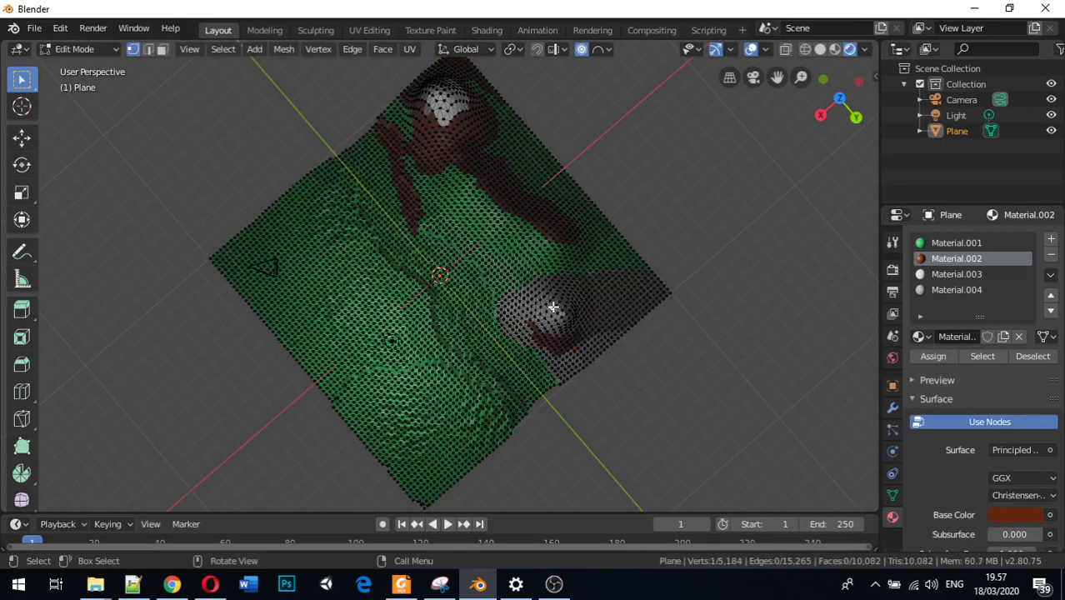
{"action": "key", "text": "c"}
{"action": "left_click_drag", "start_coordinate": [554, 311], "coordinate": [559, 315]}
{"action": "key", "text": "Escape"}
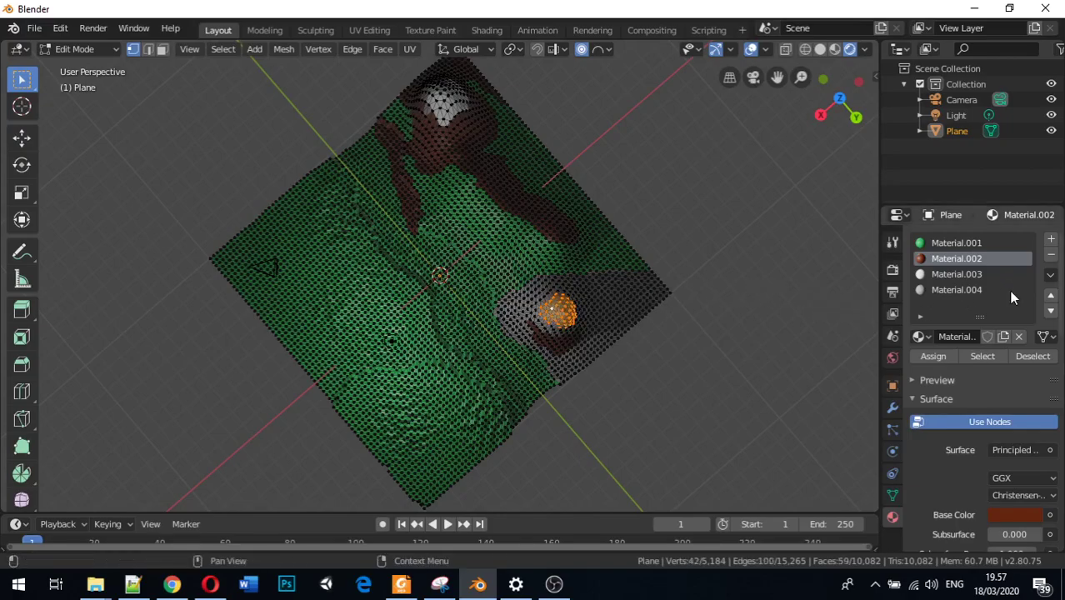
{"action": "middle_click_drag", "start_coordinate": [723, 299], "coordinate": [691, 242]}
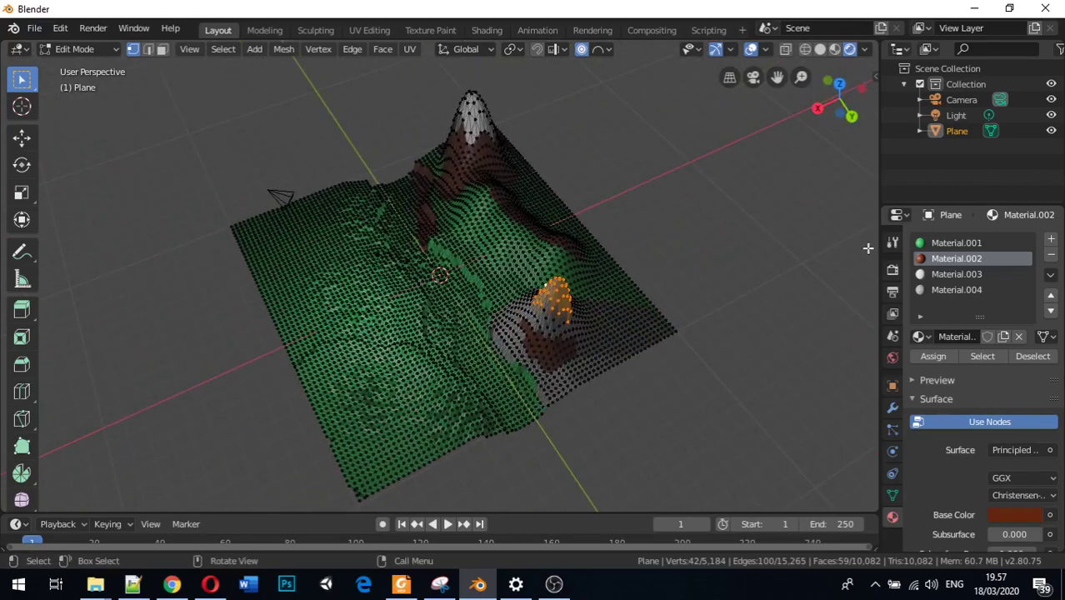
{"action": "left_click", "coordinate": [950, 274]}
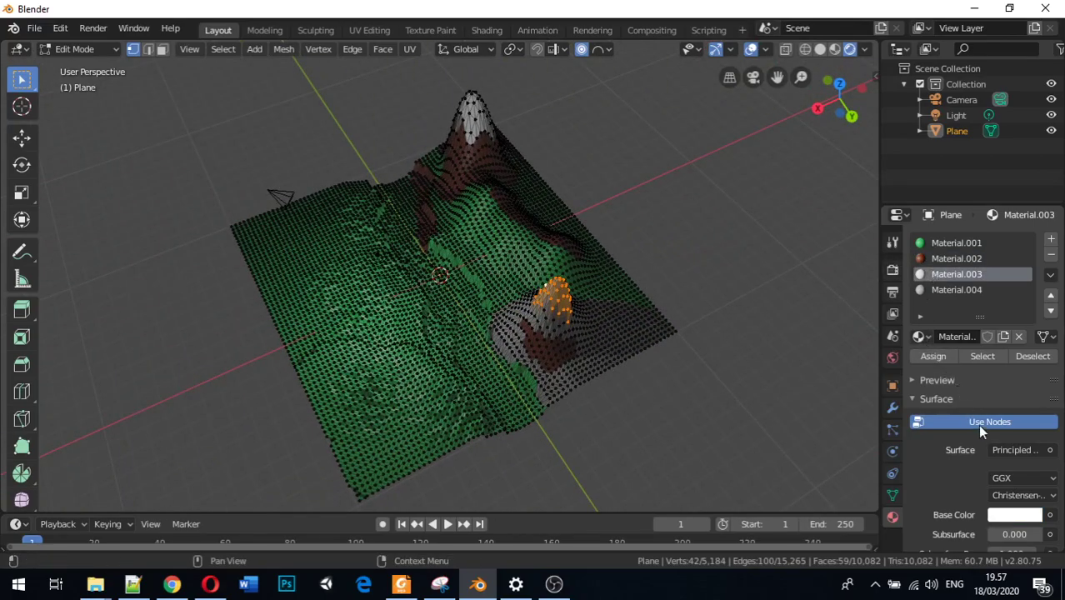
{"action": "left_click", "coordinate": [929, 358]}
{"action": "middle_click_drag", "start_coordinate": [717, 358], "coordinate": [742, 318]}
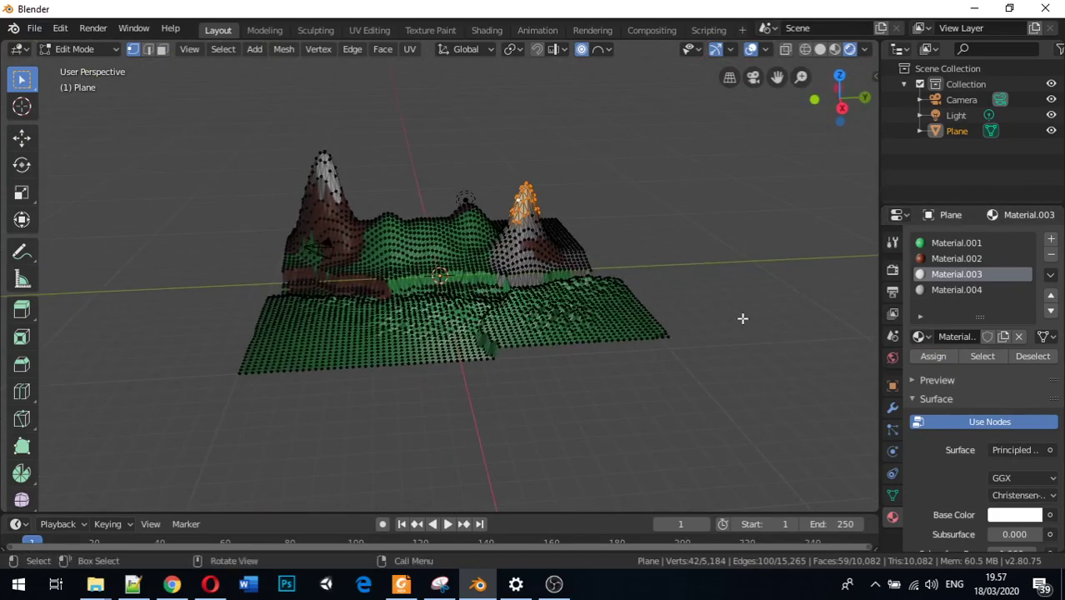
{"action": "key", "text": "Tab"}
{"action": "middle_click_drag", "start_coordinate": [406, 285], "coordinate": [439, 356]}
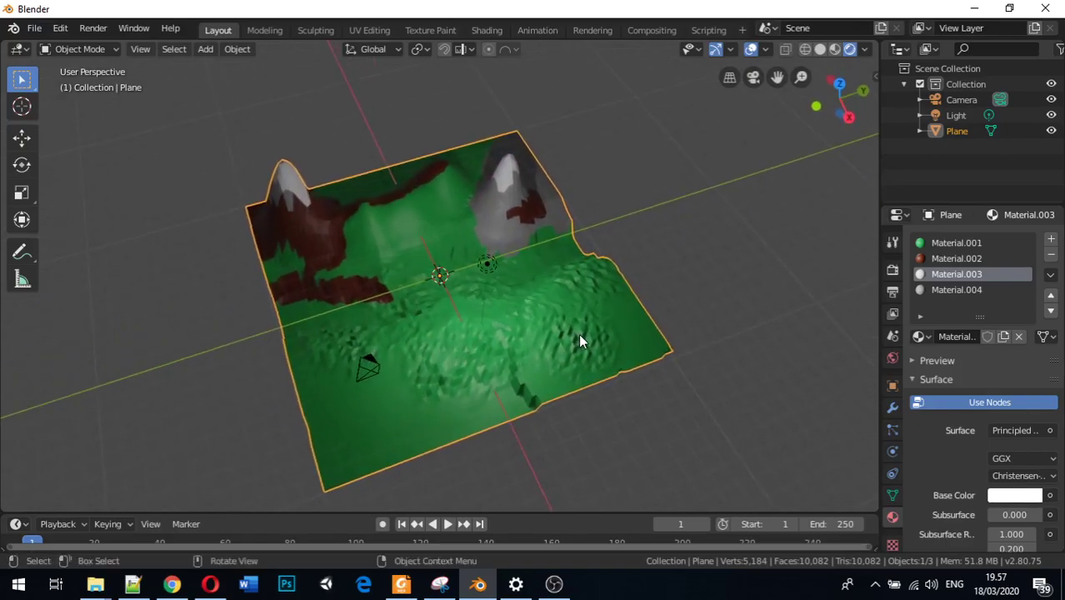
Put the terrain plane back into Edit Mode
{"action": "key", "text": "c"}
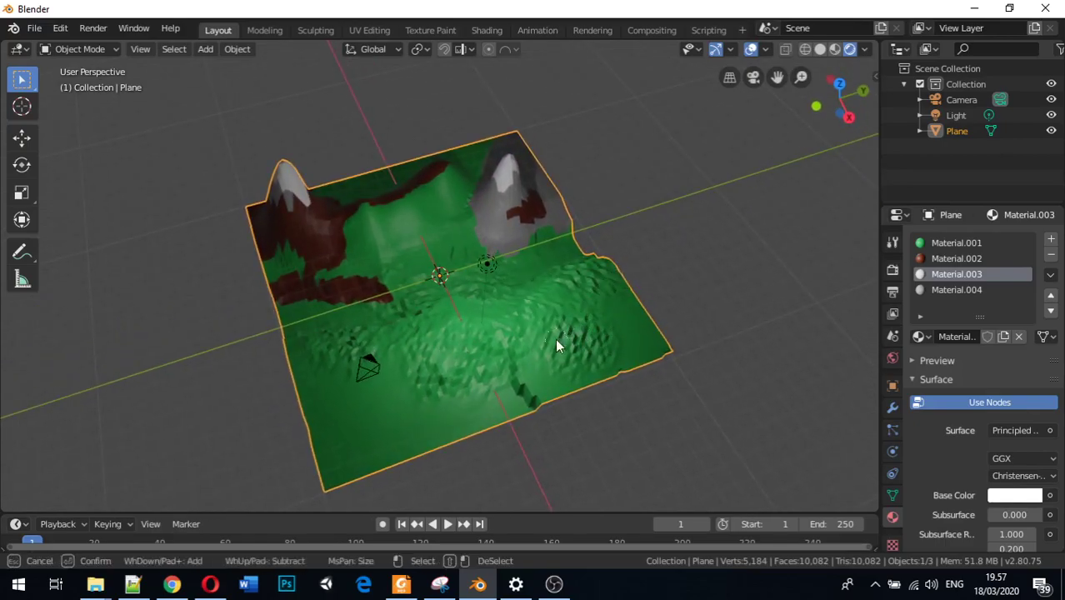
{"action": "key", "text": "Escape"}
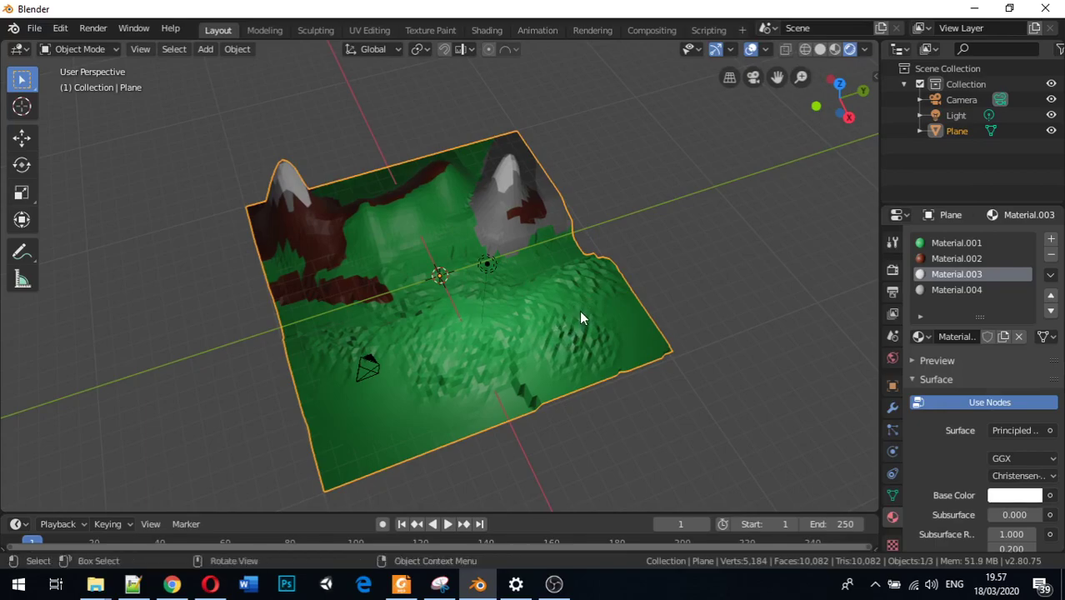
{"action": "key", "text": "Tab"}
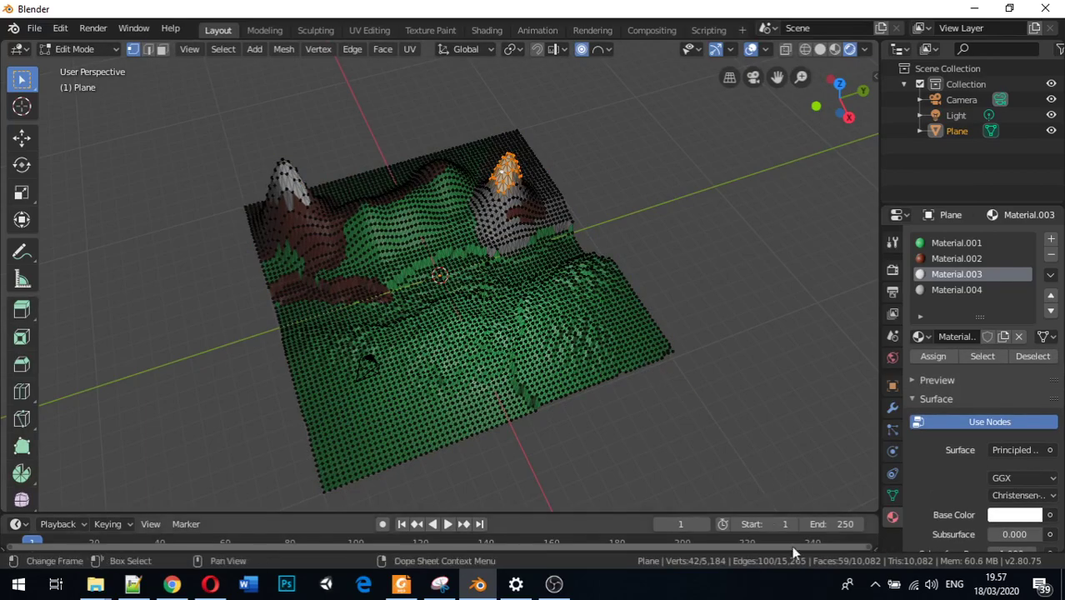
Search Windows for "car" and launch the Carnac app
{"action": "left_click", "coordinate": [874, 584]}
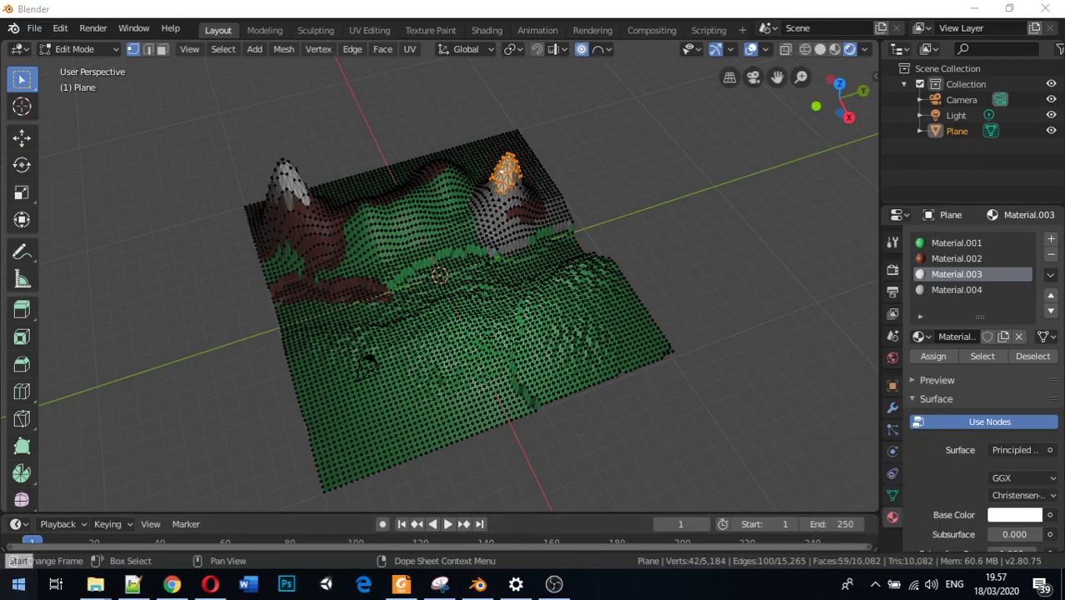
{"action": "left_click", "coordinate": [18, 584]}
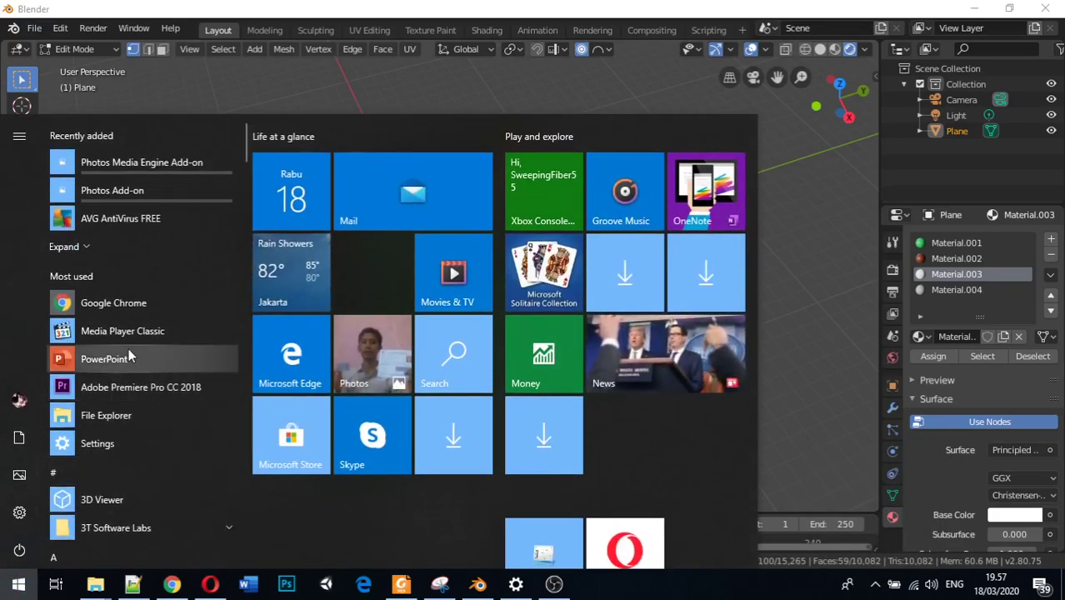
{"action": "type", "text": "car"}
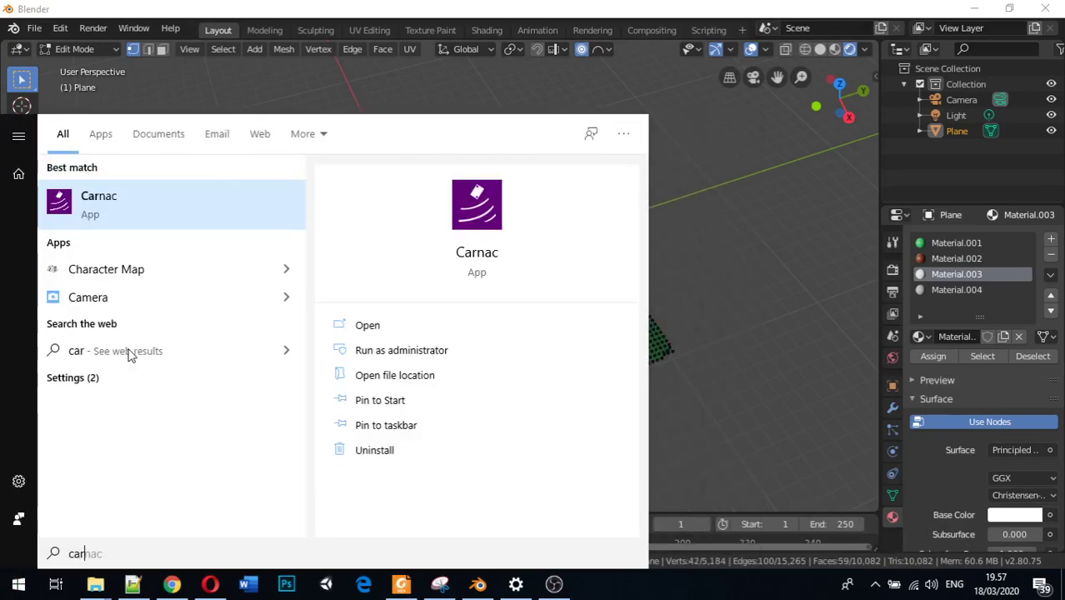
{"action": "left_click", "coordinate": [135, 213]}
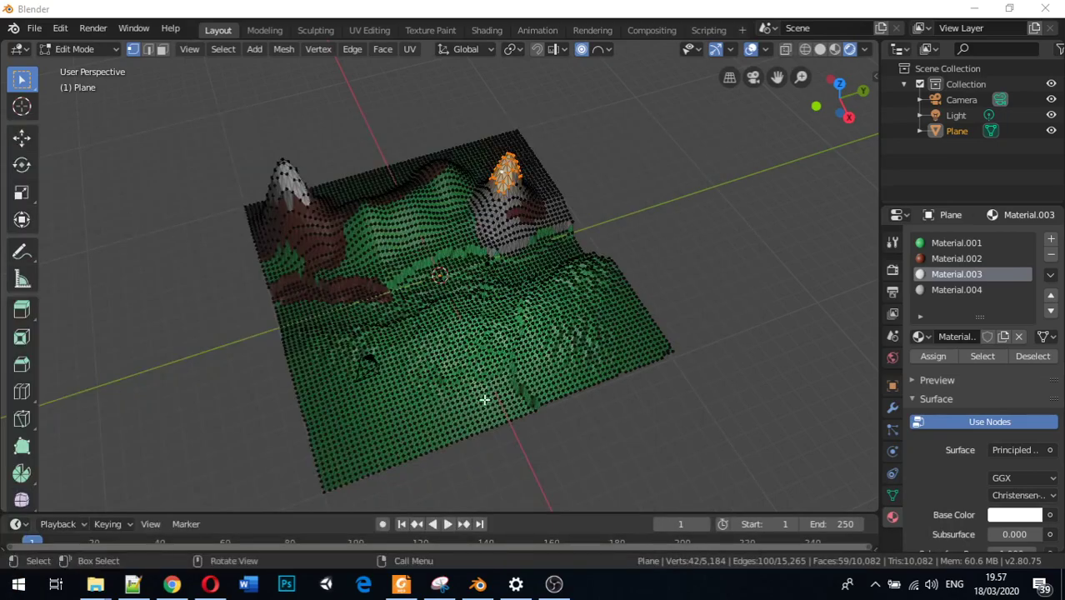
Circle-select the vertices of the bumpy green plateau at the terrain corner across the river from the gray peak, using an enlarged selection circle
{"action": "left_click", "coordinate": [492, 369]}
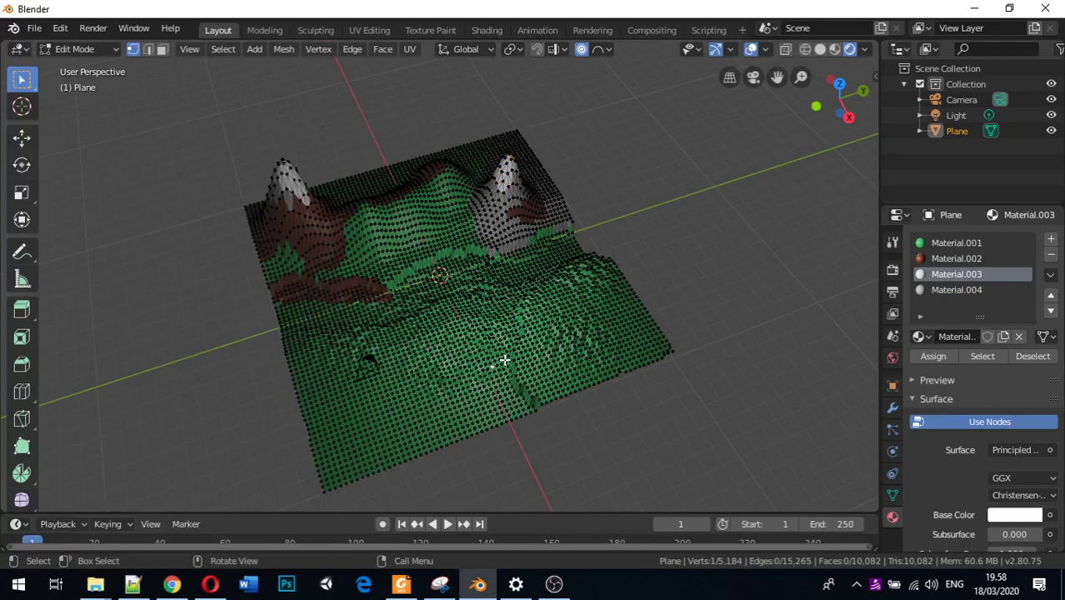
{"action": "key", "text": "c"}
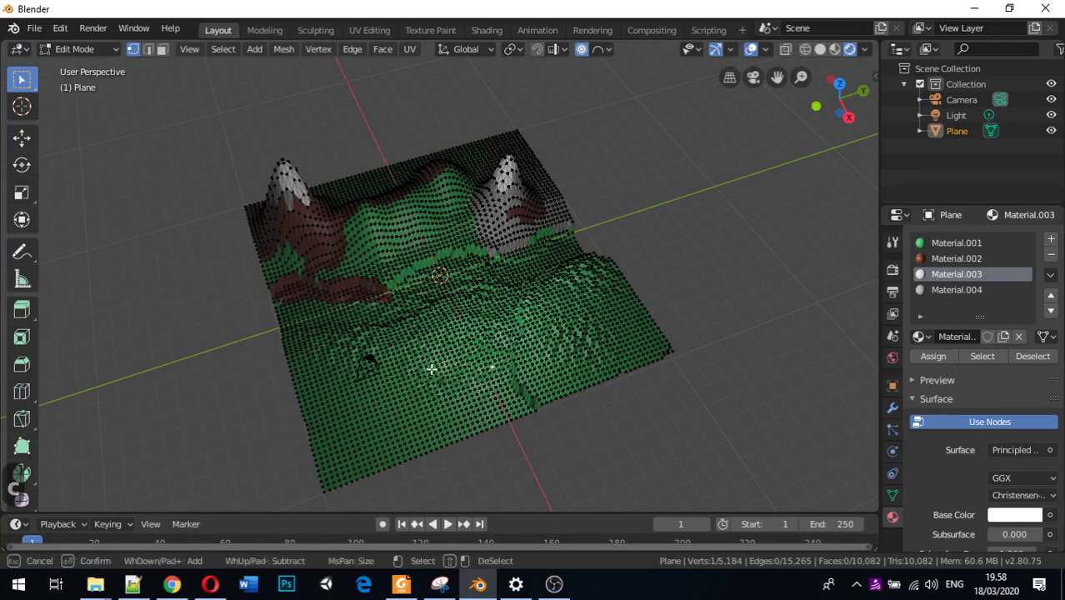
{"action": "scroll", "coordinate": [549, 351], "scroll_direction": "down", "scroll_amount": 14}
{"action": "scroll", "coordinate": [589, 340], "scroll_direction": "up", "scroll_amount": 2}
{"action": "mouse_move", "coordinate": [603, 324]}
{"action": "left_mouse_down"}
{"action": "mouse_move", "coordinate": [594, 337]}
{"action": "mouse_move", "coordinate": [632, 337]}
{"action": "mouse_move", "coordinate": [604, 296]}
{"action": "mouse_move", "coordinate": [566, 310]}
{"action": "mouse_move", "coordinate": [556, 329]}
{"action": "mouse_move", "coordinate": [567, 300]}
{"action": "mouse_move", "coordinate": [613, 293]}
{"action": "mouse_move", "coordinate": [578, 301]}
{"action": "mouse_move", "coordinate": [549, 363]}
{"action": "mouse_move", "coordinate": [626, 354]}
{"action": "left_mouse_up"}
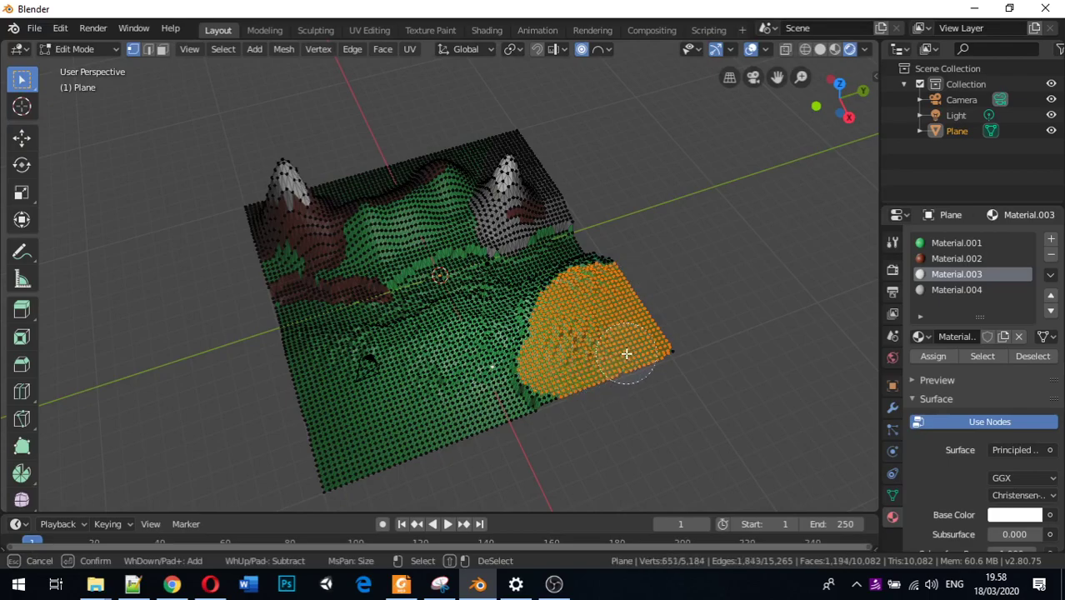
{"action": "right_click", "coordinate": [627, 352]}
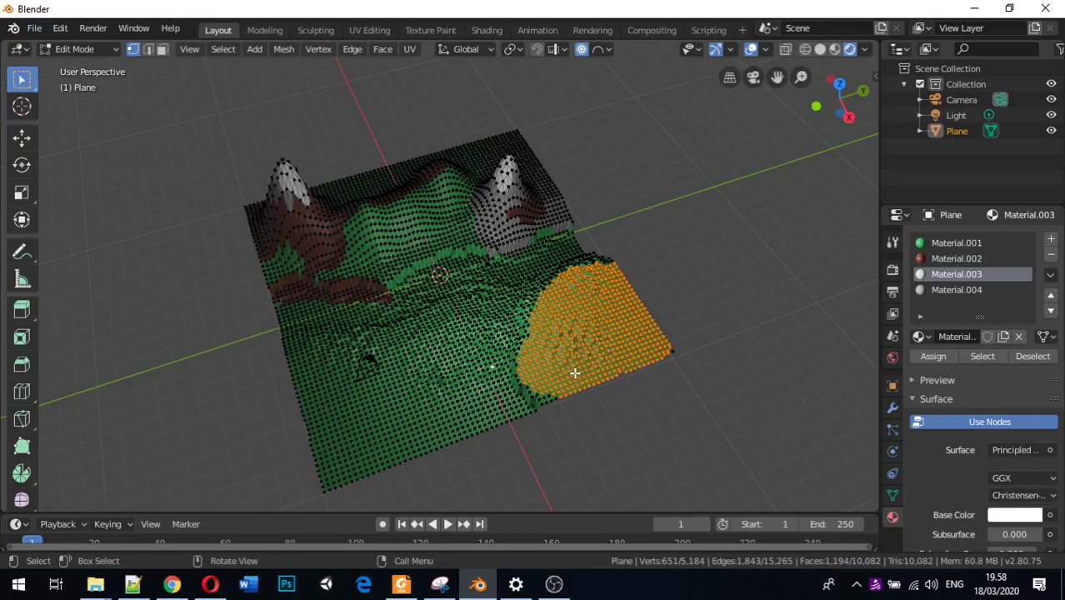
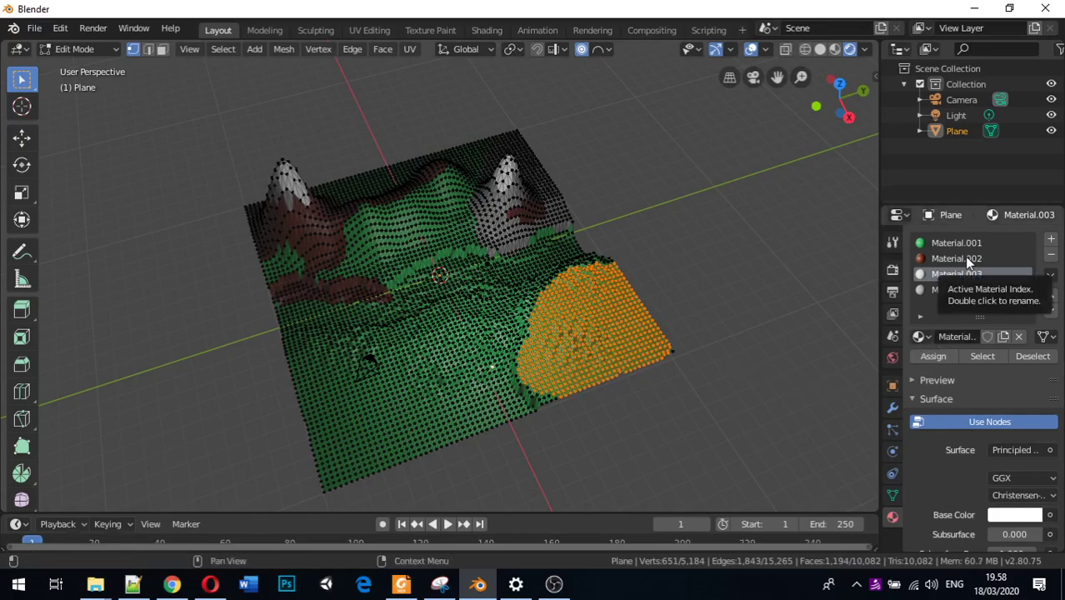
Add a fifth material, Material.005, with a sandy orange base color of hue 0.095, saturation 0.595 and value 0.906
{"action": "left_click", "coordinate": [1050, 244]}
{"action": "left_click", "coordinate": [999, 332]}
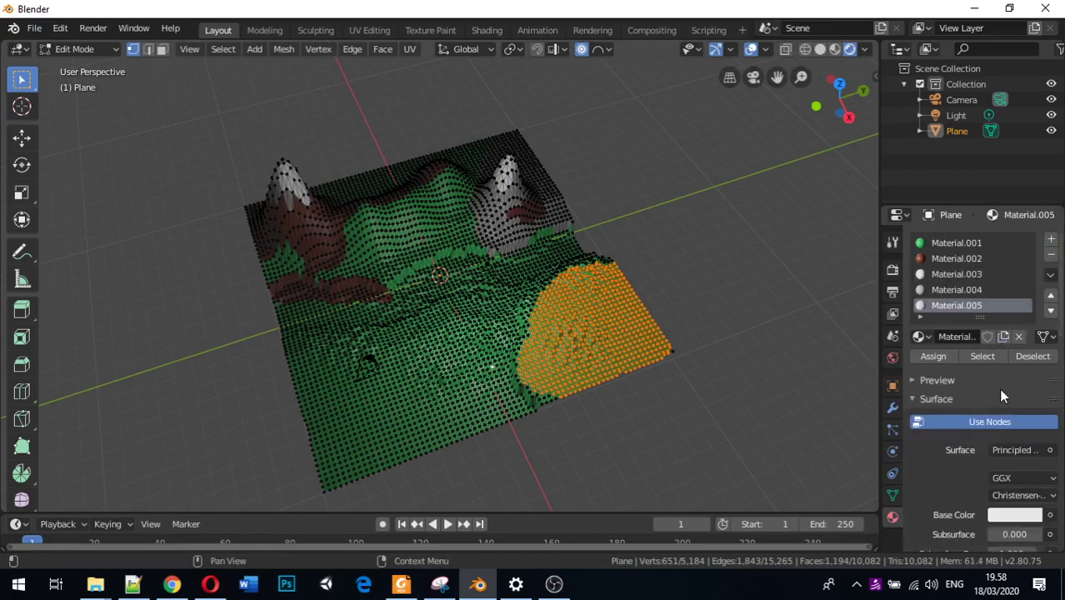
{"action": "left_click", "coordinate": [1006, 516]}
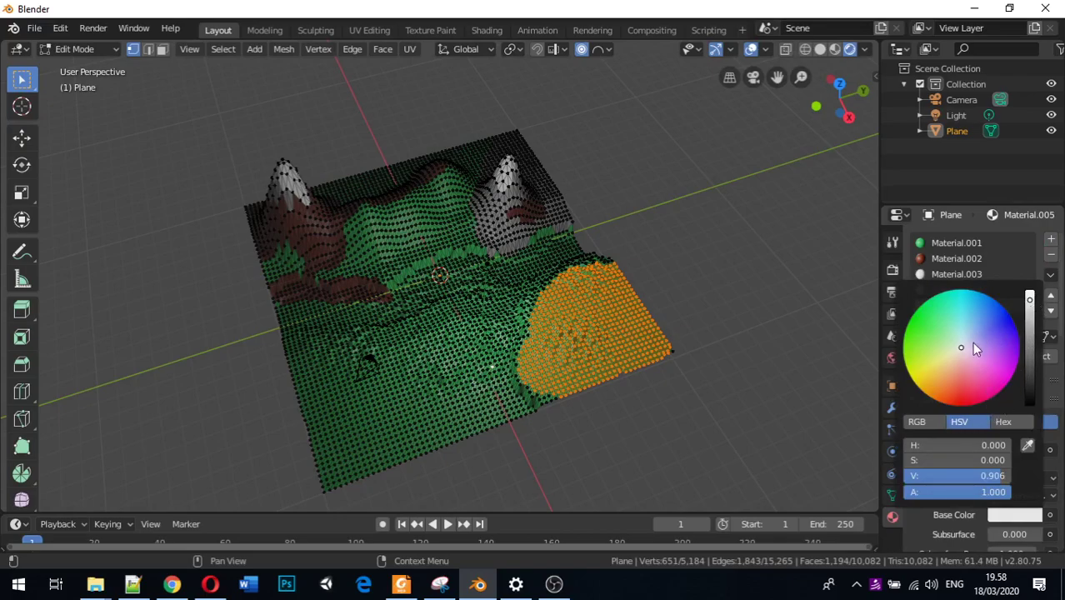
{"action": "mouse_move", "coordinate": [955, 381]}
{"action": "left_mouse_down"}
{"action": "mouse_move", "coordinate": [925, 377]}
{"action": "mouse_move", "coordinate": [942, 379]}
{"action": "left_mouse_up"}
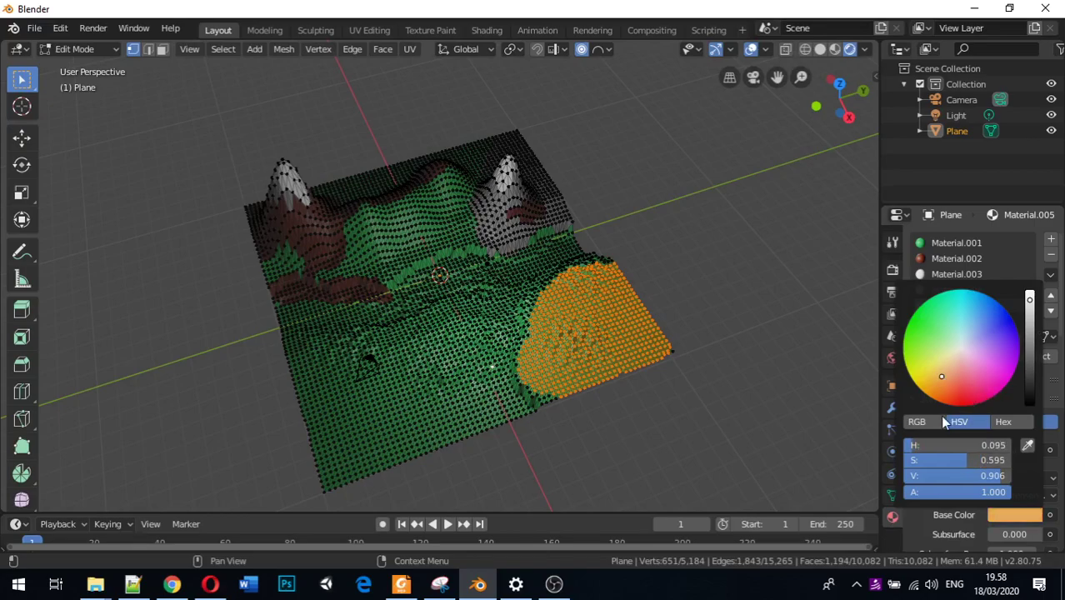
Assign the sandy Material.005 to the selected plateau corner and inspect the terrain in Object Mode
{"action": "left_click", "coordinate": [932, 355]}
{"action": "middle_click_drag", "start_coordinate": [526, 425], "coordinate": [527, 422]}
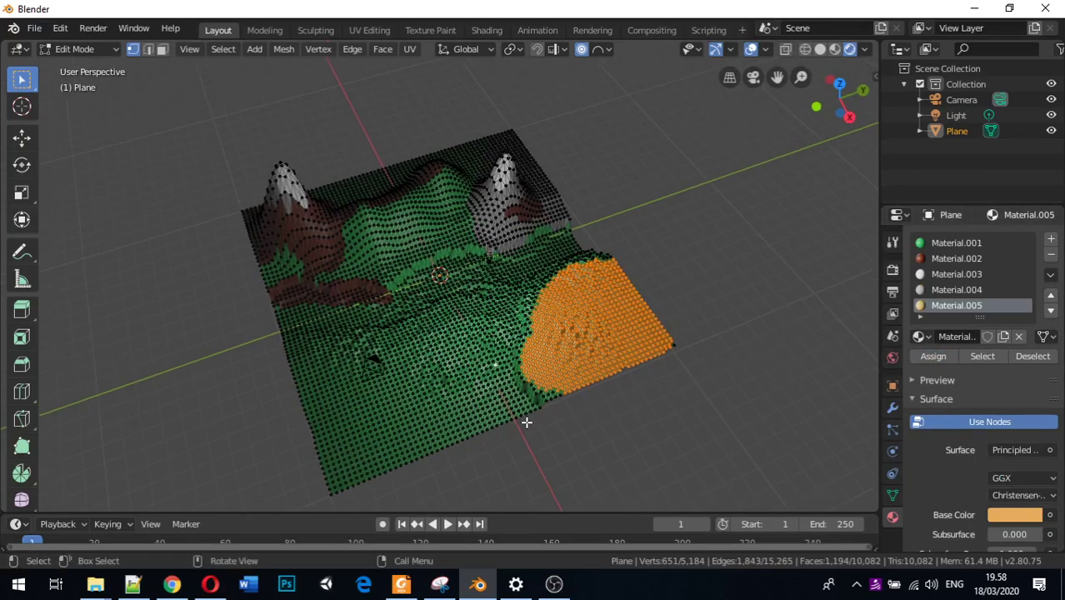
{"action": "key", "text": "Tab"}
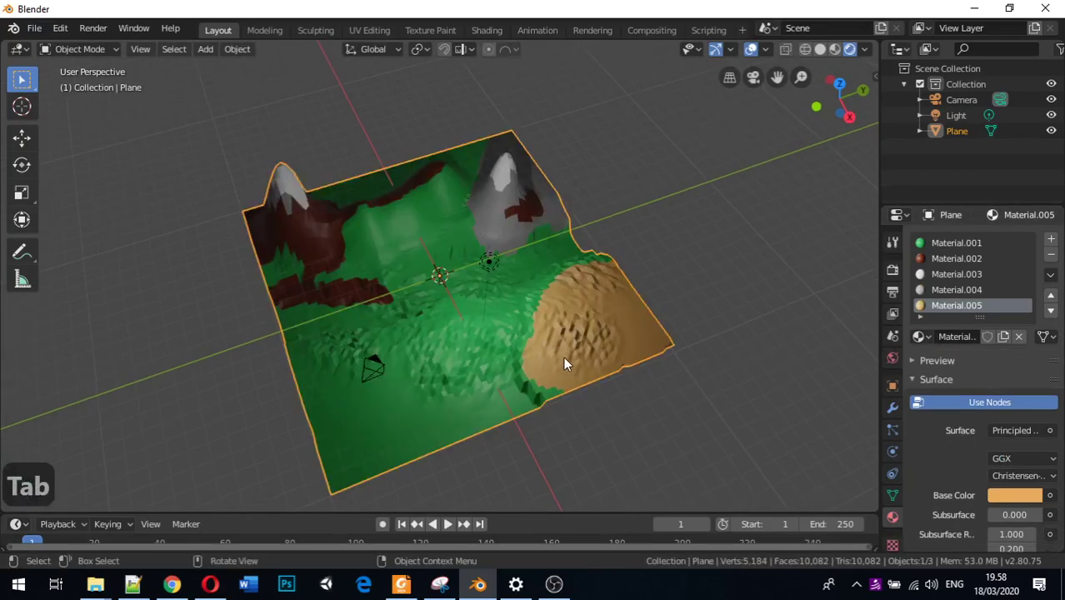
{"action": "middle_click_drag", "start_coordinate": [547, 358], "coordinate": [605, 353]}
{"action": "key", "text": "c"}
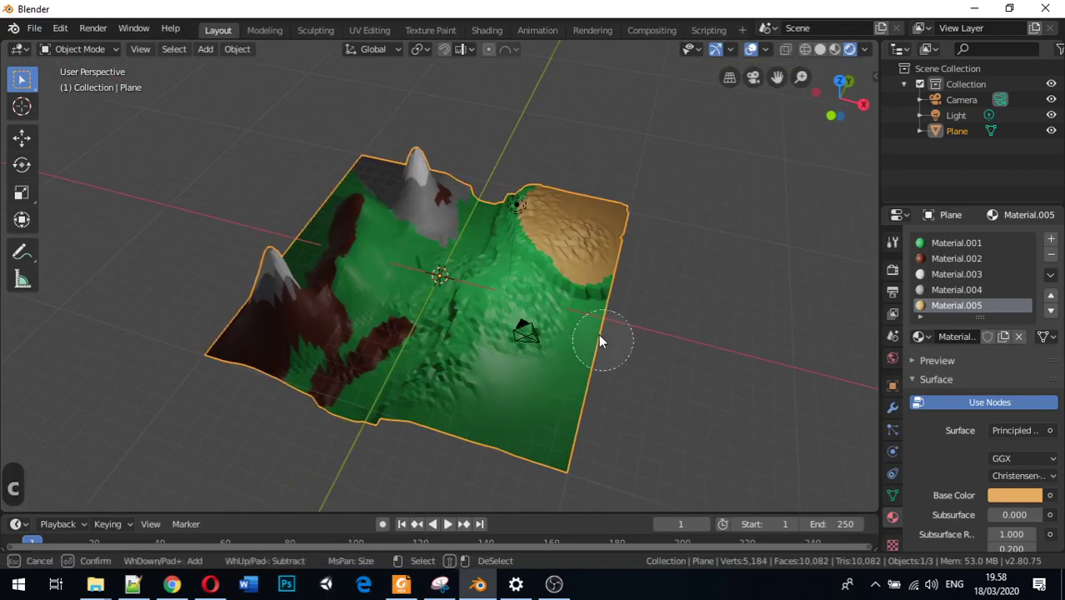
{"action": "mouse_move", "coordinate": [536, 210]}
{"action": "left_mouse_down"}
{"action": "mouse_move", "coordinate": [529, 230]}
{"action": "mouse_move", "coordinate": [564, 264]}
{"action": "left_mouse_up"}
{"action": "key", "text": "Escape"}
{"action": "key", "text": "b"}
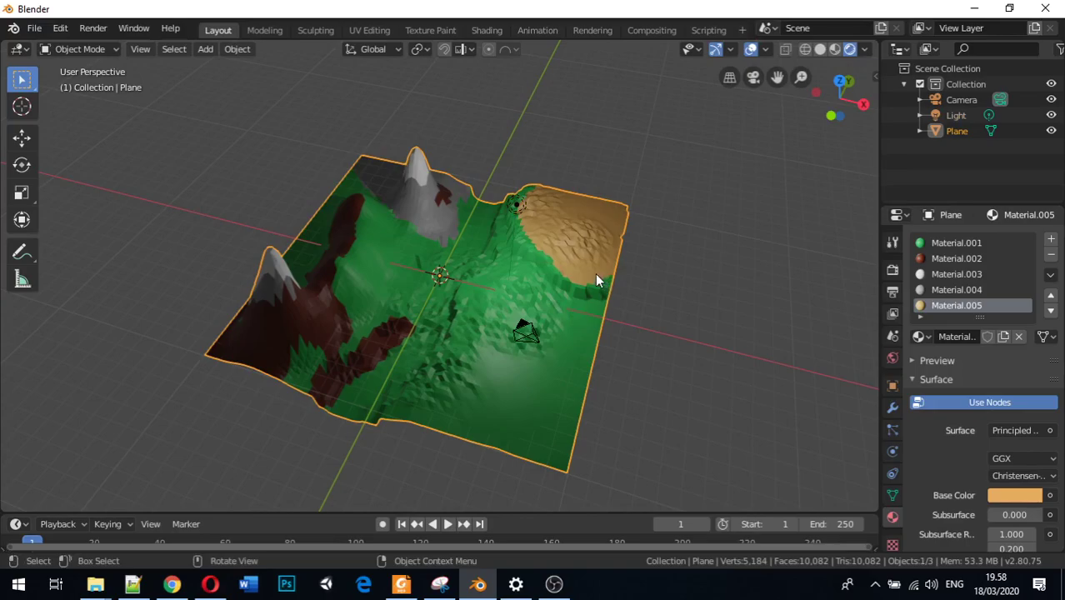
In Edit Mode, extend the circle selection over the plateau's green rim and slopes and assign the sandy Material.005 to it
{"action": "key", "text": "Tab"}
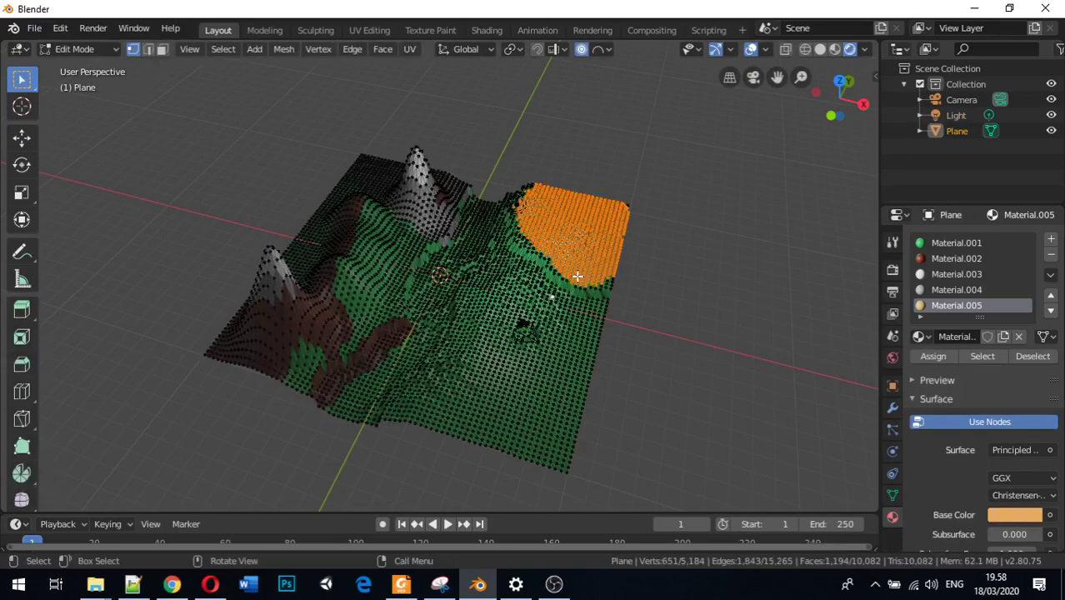
{"action": "key", "text": "c"}
{"action": "mouse_move", "coordinate": [542, 250]}
{"action": "left_mouse_down"}
{"action": "mouse_move", "coordinate": [516, 208]}
{"action": "mouse_move", "coordinate": [542, 209]}
{"action": "mouse_move", "coordinate": [538, 238]}
{"action": "mouse_move", "coordinate": [525, 225]}
{"action": "mouse_move", "coordinate": [540, 260]}
{"action": "mouse_move", "coordinate": [572, 280]}
{"action": "mouse_move", "coordinate": [608, 280]}
{"action": "left_mouse_up"}
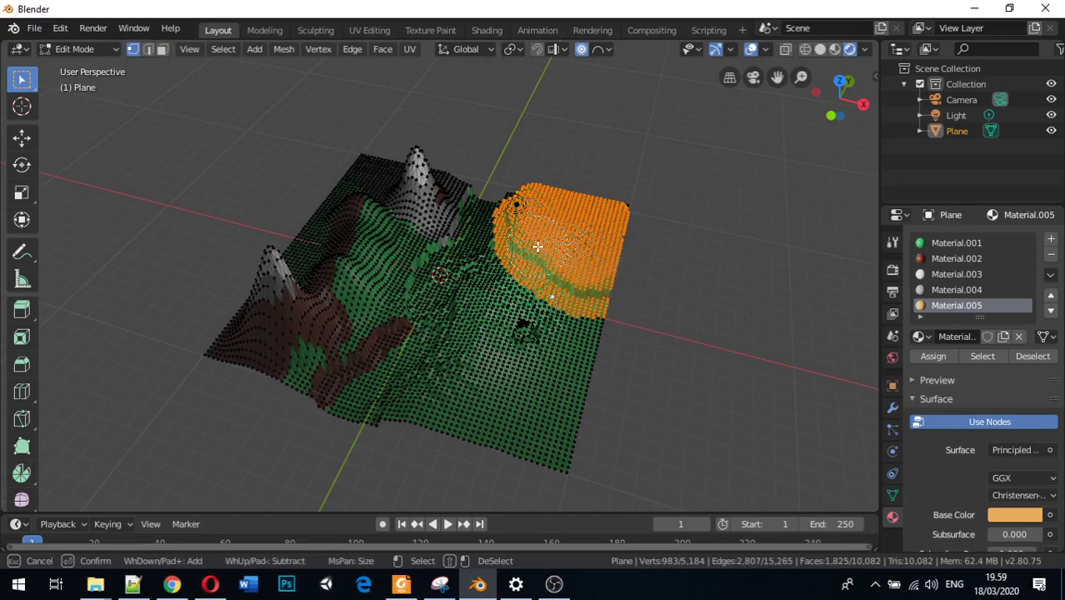
{"action": "right_click", "coordinate": [512, 250]}
{"action": "middle_click_drag", "start_coordinate": [511, 250], "coordinate": [574, 217]}
{"action": "key", "text": "c"}
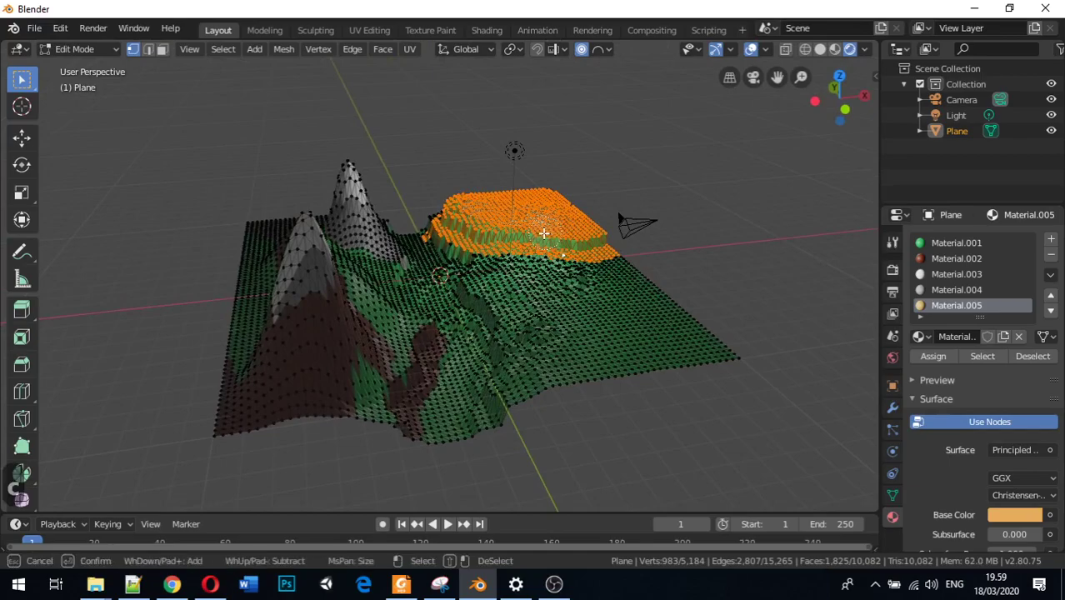
{"action": "right_click", "coordinate": [638, 223]}
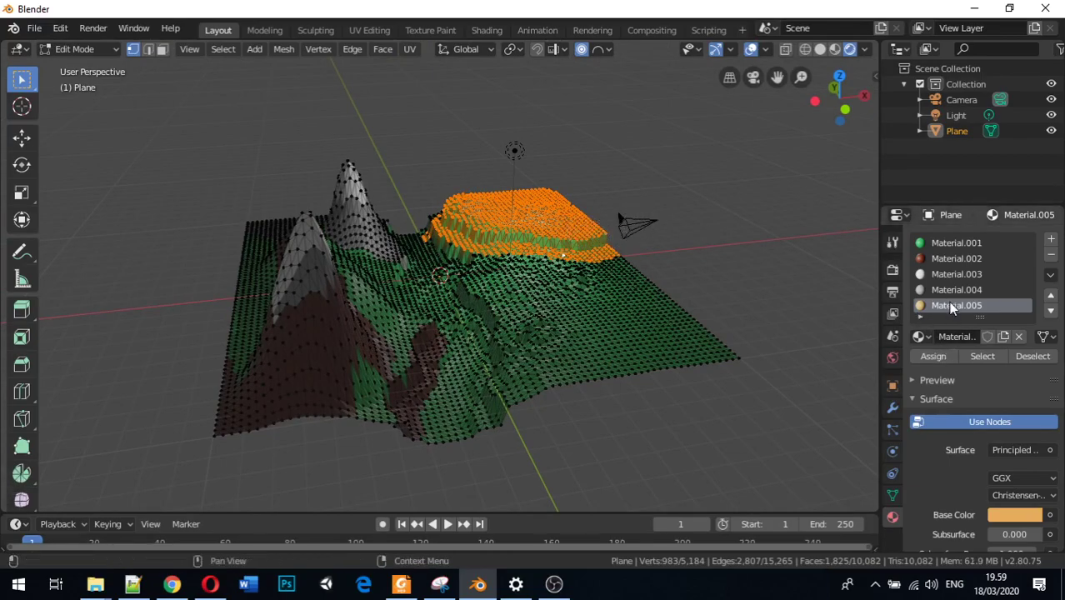
{"action": "left_click", "coordinate": [932, 356]}
Extend the circle selection over the remaining plateau slopes and the strip toward the gray peak, and assign the sandy Material.005 to it
{"action": "middle_click_drag", "start_coordinate": [606, 283], "coordinate": [531, 344]}
{"action": "key", "text": "c"}
{"action": "mouse_move", "coordinate": [507, 197]}
{"action": "left_mouse_down"}
{"action": "mouse_move", "coordinate": [506, 163]}
{"action": "mouse_move", "coordinate": [491, 193]}
{"action": "mouse_move", "coordinate": [505, 156]}
{"action": "mouse_move", "coordinate": [523, 178]}
{"action": "mouse_move", "coordinate": [519, 223]}
{"action": "left_mouse_up"}
{"action": "right_click", "coordinate": [520, 223]}
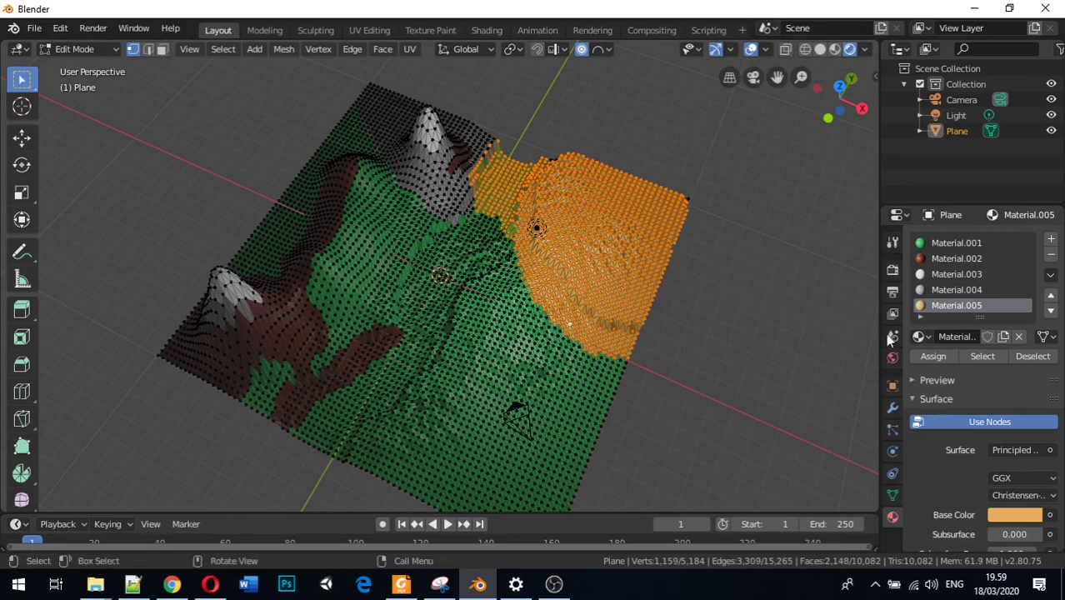
{"action": "left_click", "coordinate": [929, 357]}
{"action": "key", "text": "Tab"}
{"action": "middle_click_drag", "start_coordinate": [679, 312], "coordinate": [482, 251]}
In Edit Mode, select a single vertex in the flat green corner and set the proportional editing falloff to Smooth
{"action": "key", "text": "Tab"}
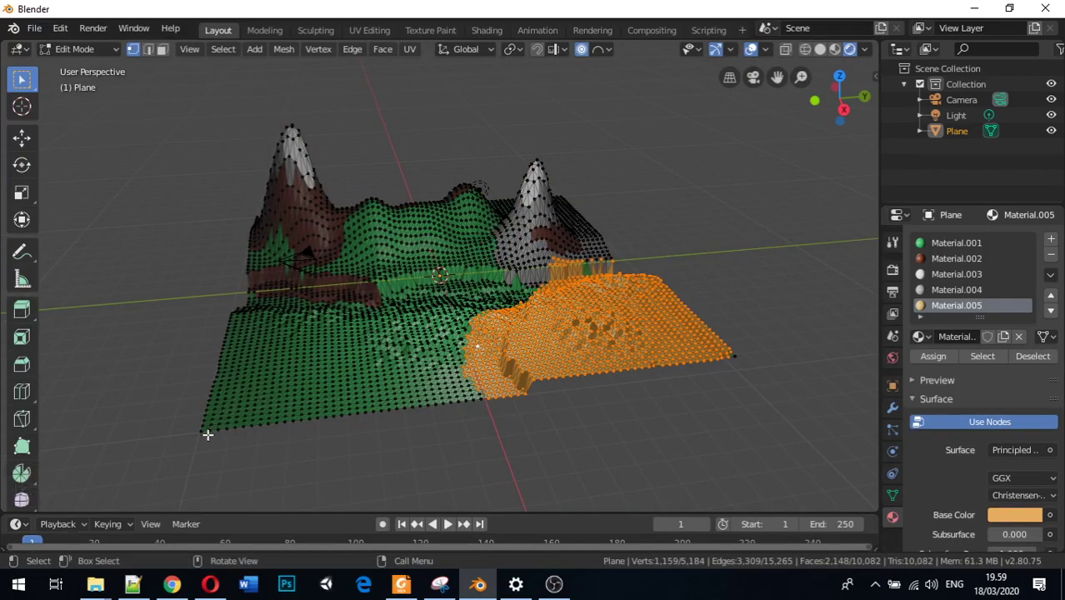
{"action": "left_click", "coordinate": [271, 379]}
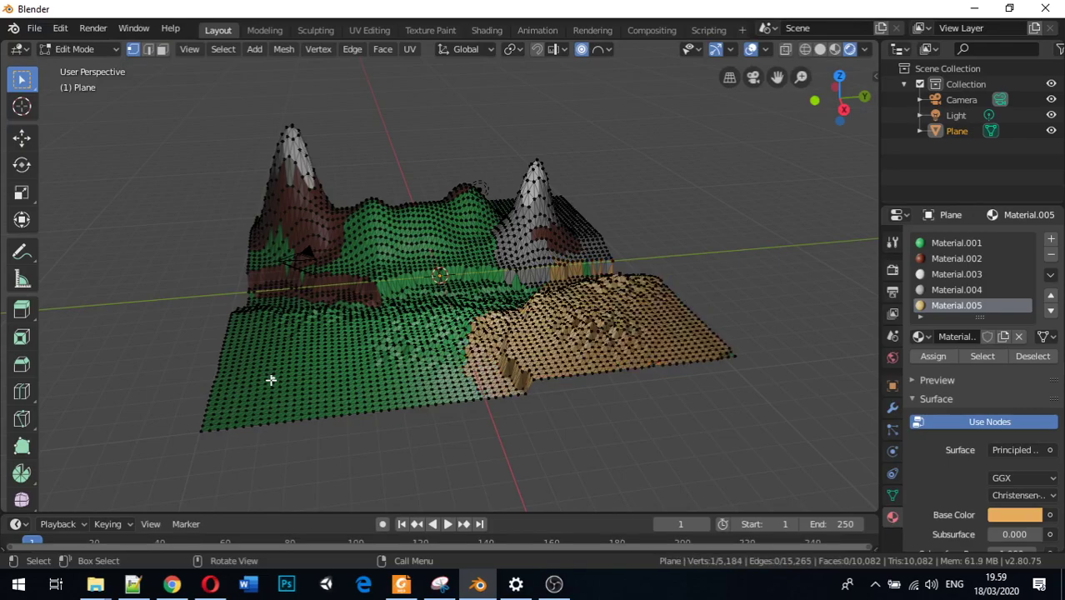
{"action": "left_click", "coordinate": [582, 50]}
{"action": "left_click", "coordinate": [608, 49]}
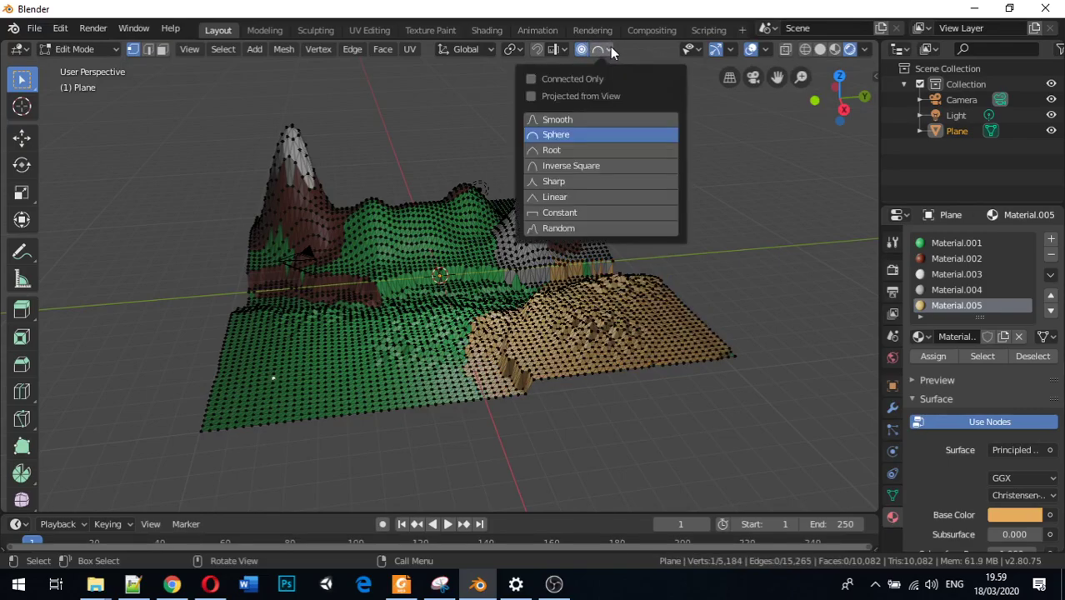
{"action": "left_click", "coordinate": [606, 120]}
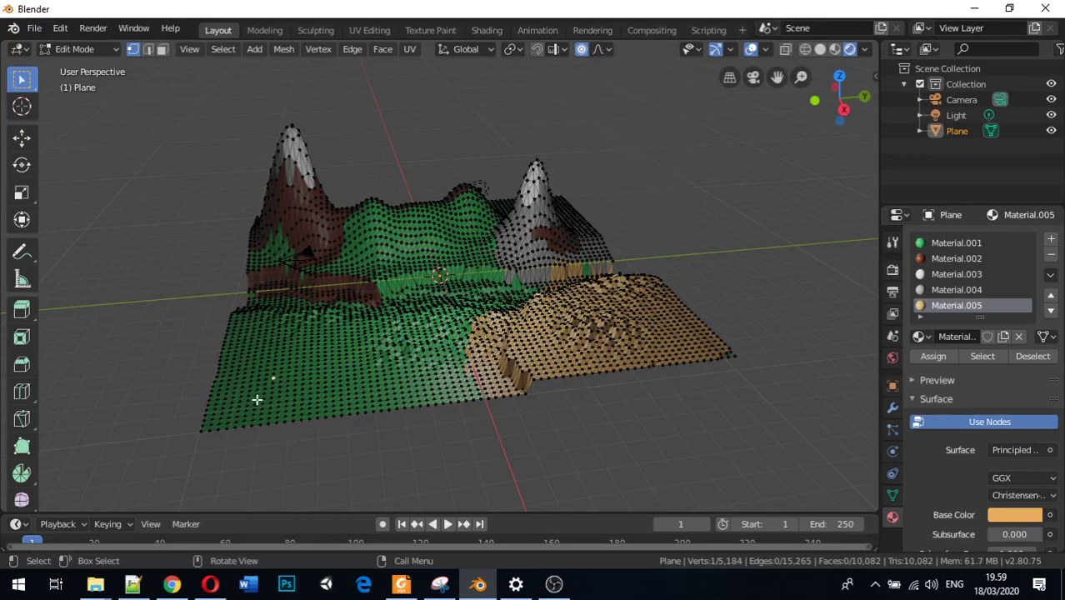
Raise the selected corner vertex about 2.72 m along Z with a proportional size of 4.18 to form a smooth green hill
{"action": "key", "text": "g"}
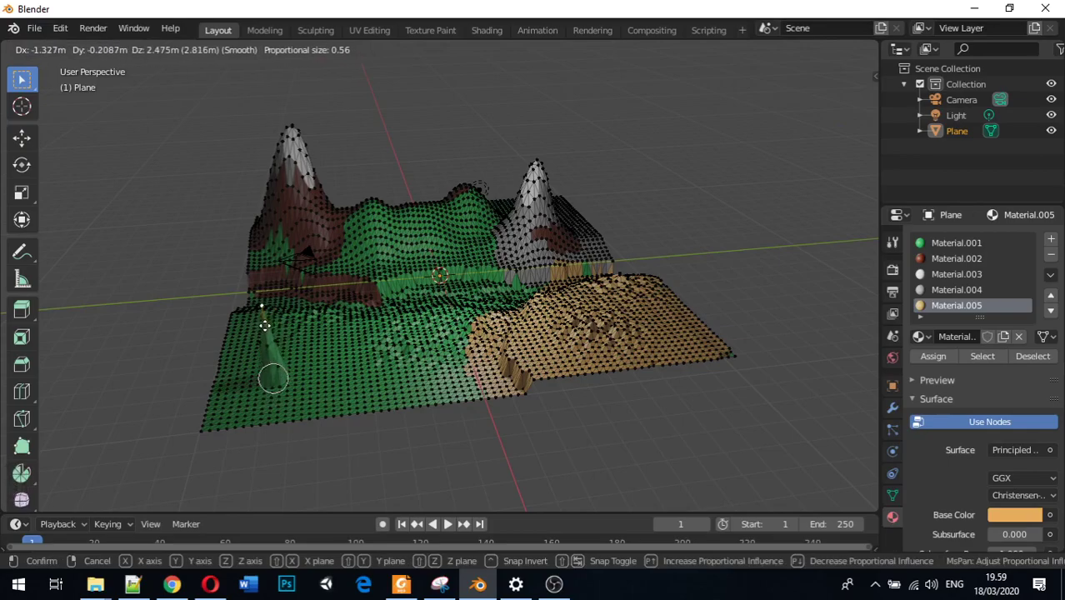
{"action": "key", "text": "z"}
{"action": "scroll", "coordinate": [269, 327], "scroll_direction": "down", "scroll_amount": 13}
{"action": "scroll", "coordinate": [283, 320], "scroll_direction": "down", "scroll_amount": 4}
{"action": "scroll", "coordinate": [293, 315], "scroll_direction": "down", "scroll_amount": 5}
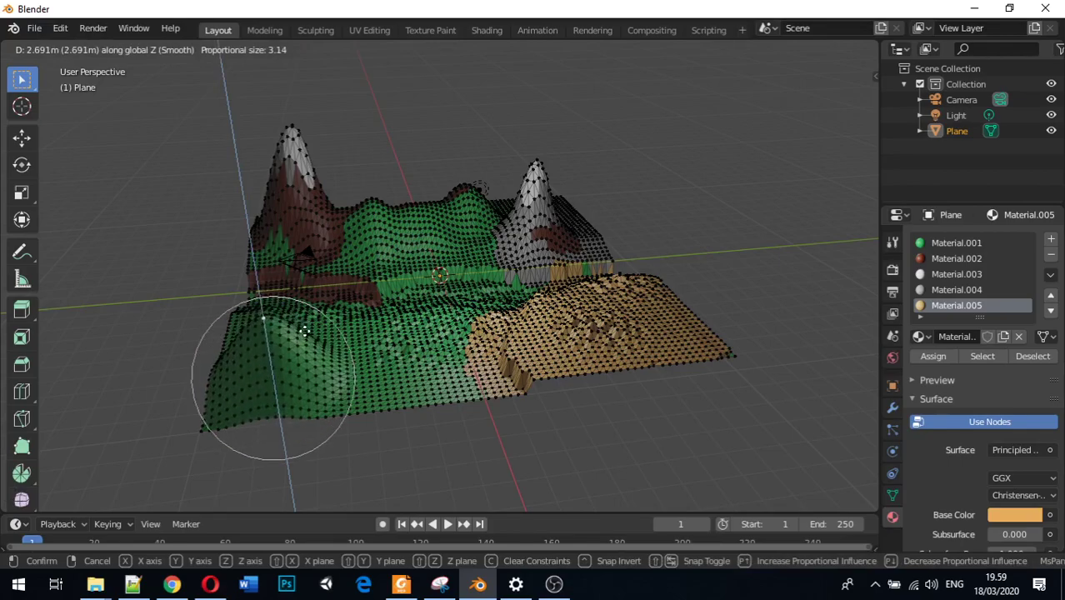
{"action": "scroll", "coordinate": [304, 330], "scroll_direction": "down", "scroll_amount": 1}
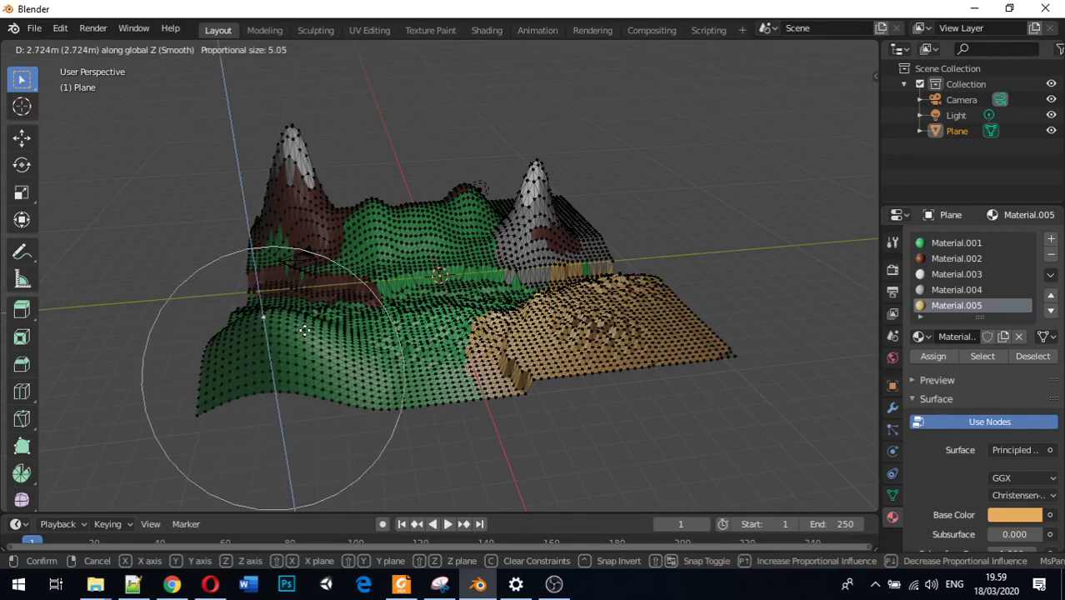
{"action": "scroll", "coordinate": [304, 330], "scroll_direction": "up", "scroll_amount": 2}
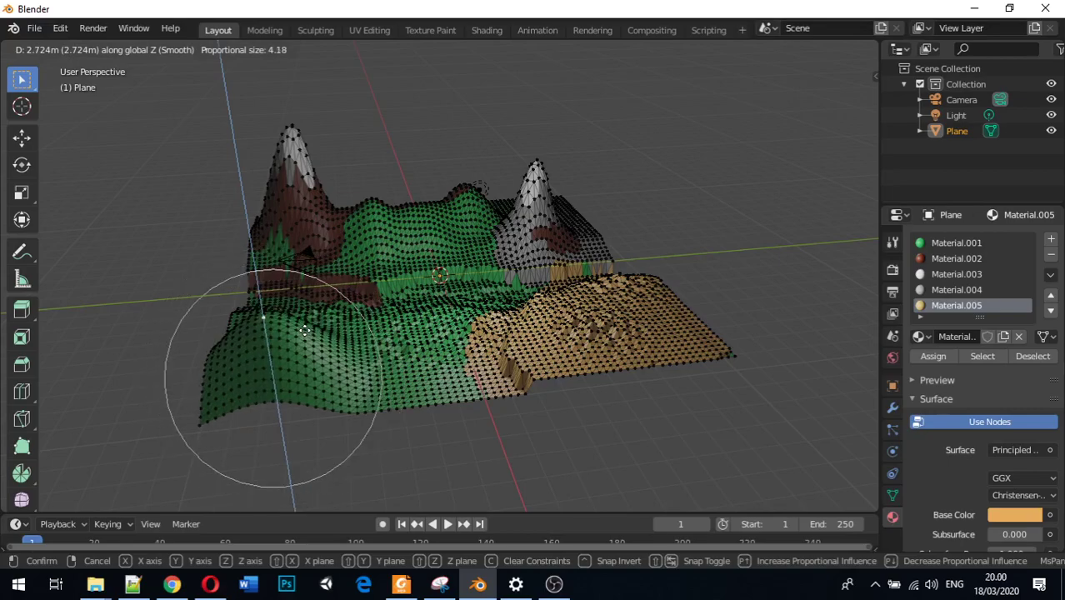
{"action": "left_click", "coordinate": [304, 330]}
{"action": "middle_click_drag", "start_coordinate": [422, 370], "coordinate": [350, 422]}
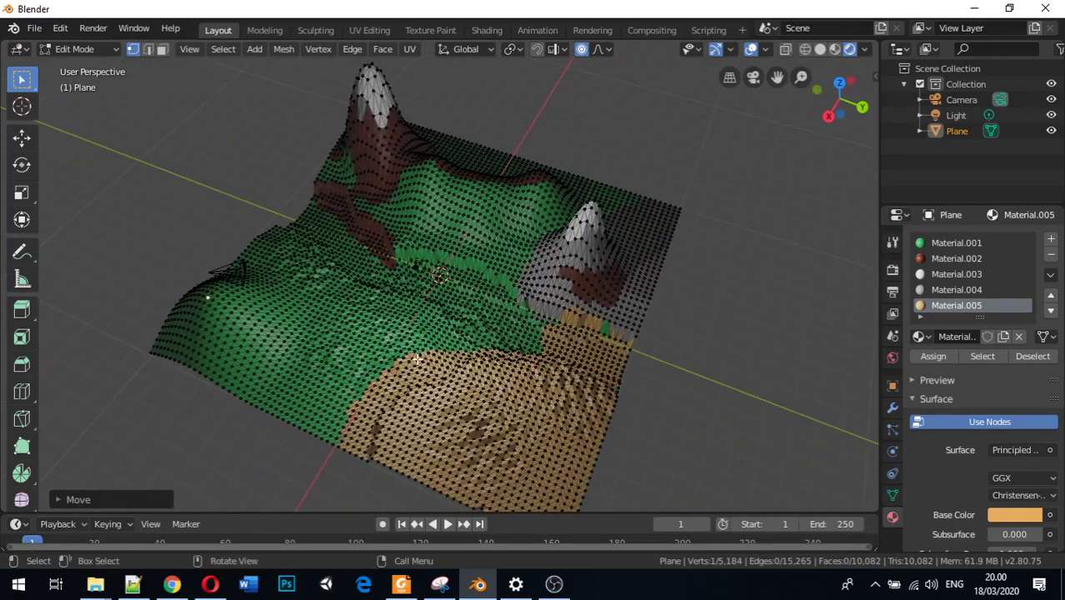
{"action": "key", "text": "Caps_Lock"}
{"action": "key", "text": "Caps_Lock"}
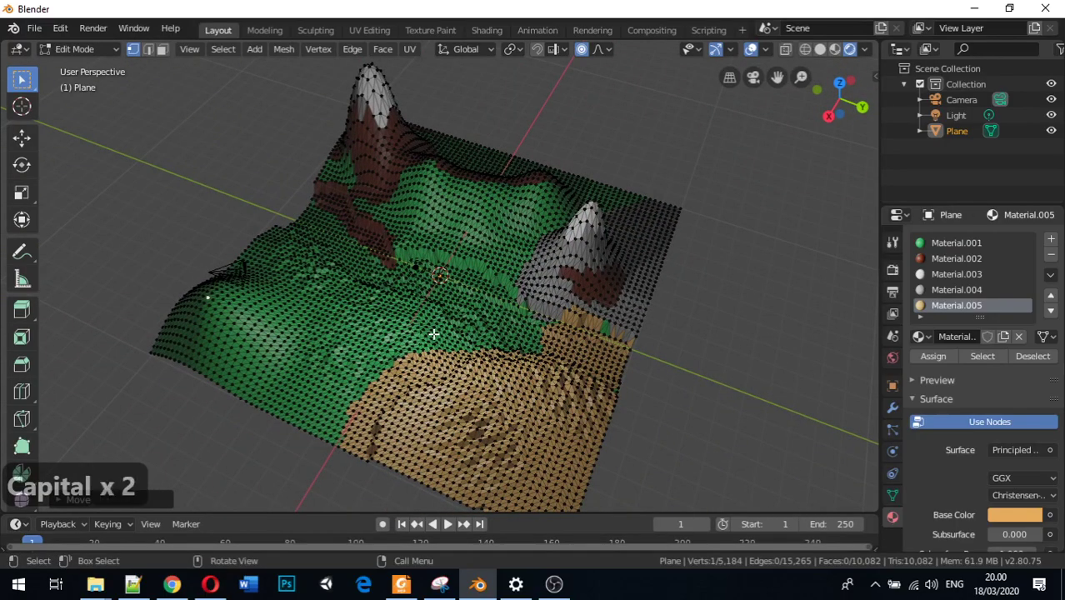
{"action": "key", "text": "Caps_Lock"}
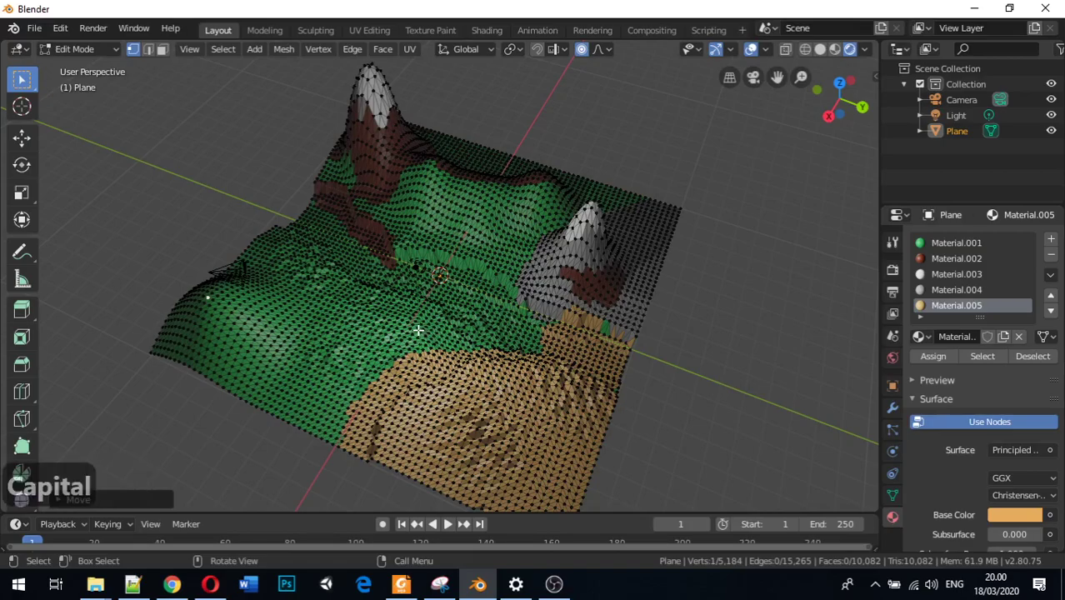
Try to select the light and open its properties while still editing the terrain mesh
{"action": "middle_click_drag", "start_coordinate": [316, 386], "coordinate": [504, 304]}
{"action": "right_click", "coordinate": [504, 304]}
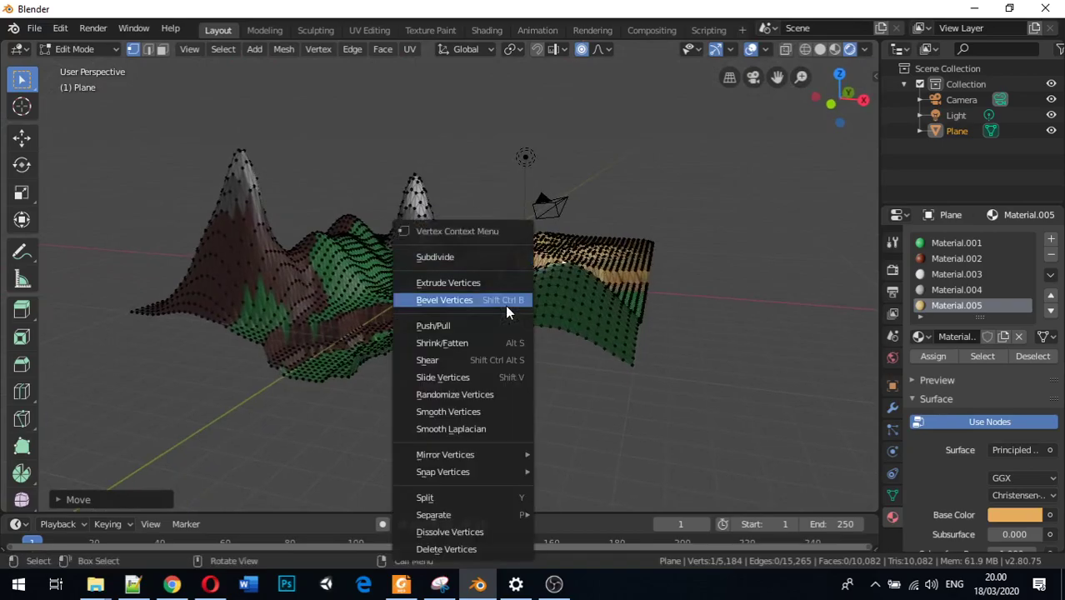
{"action": "right_click", "coordinate": [525, 157]}
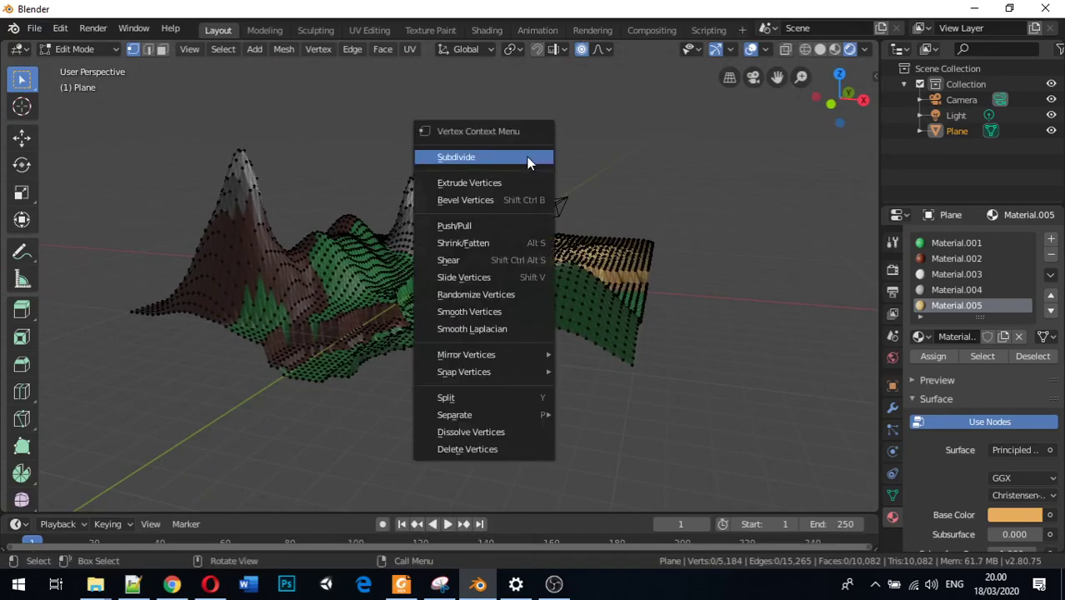
{"action": "left_click", "coordinate": [940, 114]}
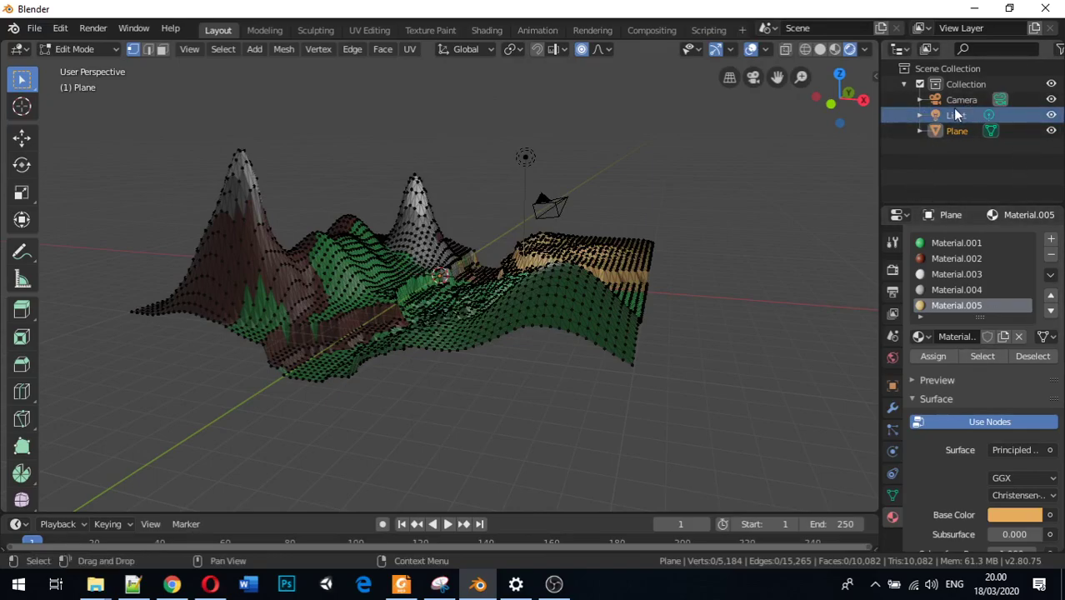
{"action": "scroll", "coordinate": [979, 398], "scroll_direction": "down", "scroll_amount": 1}
{"action": "scroll", "coordinate": [978, 401], "scroll_direction": "down", "scroll_amount": 4}
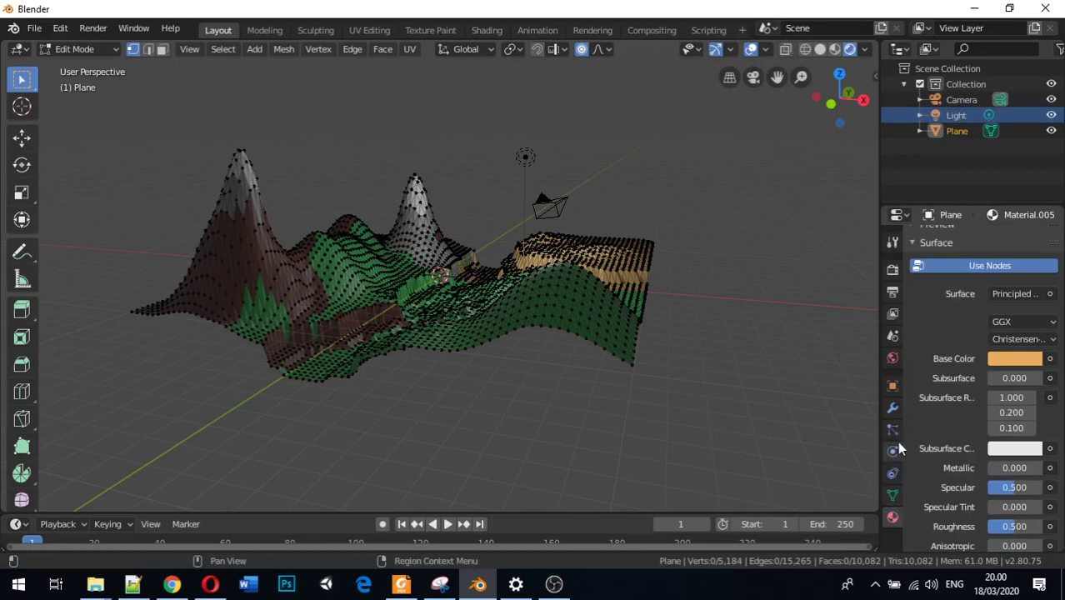
{"action": "left_click", "coordinate": [962, 100]}
{"action": "double_click", "coordinate": [951, 115]}
{"action": "left_click", "coordinate": [933, 115]}
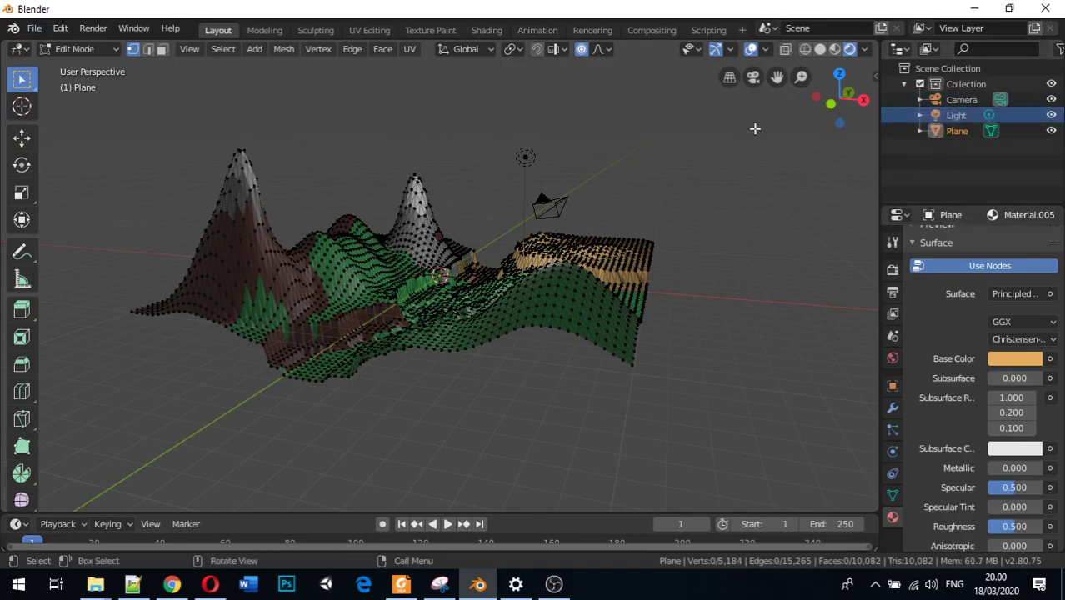
{"action": "right_click", "coordinate": [679, 195]}
Switch to Object Mode, select the point light above the terrain and set its power to 6000 W
{"action": "key", "text": "Tab"}
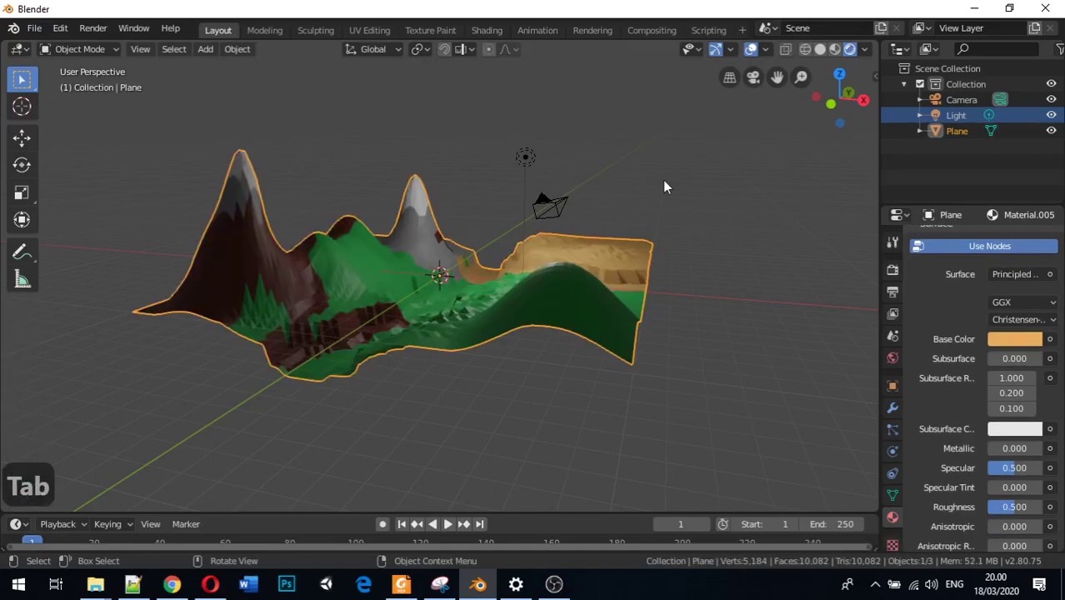
{"action": "left_click", "coordinate": [525, 158]}
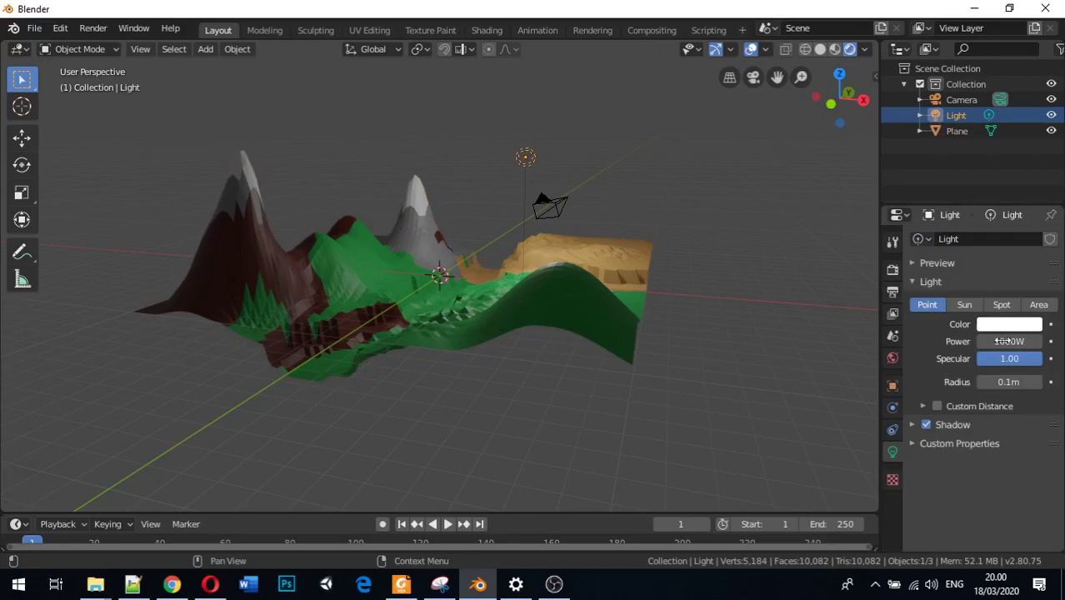
{"action": "left_click", "coordinate": [996, 341]}
{"action": "left_click_drag", "start_coordinate": [997, 342], "coordinate": [1002, 341]}
{"action": "left_click", "coordinate": [1003, 341]}
{"action": "type", "text": "600"}
{"action": "key", "text": "Return"}
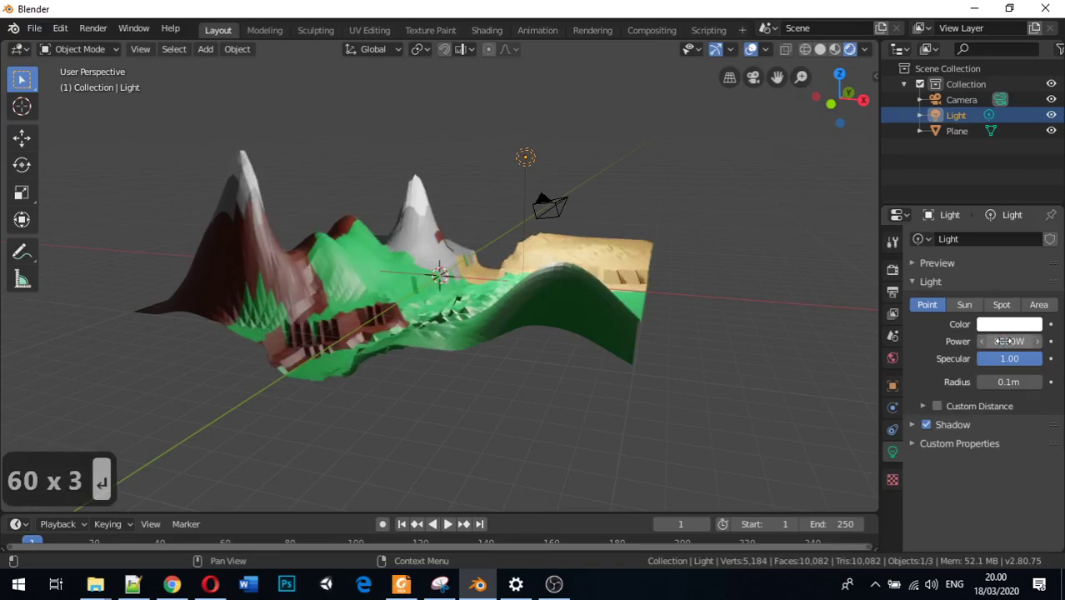
Reduce the point light's power to 3000 W and check the lighting on the terrain
{"action": "left_click", "coordinate": [1003, 341]}
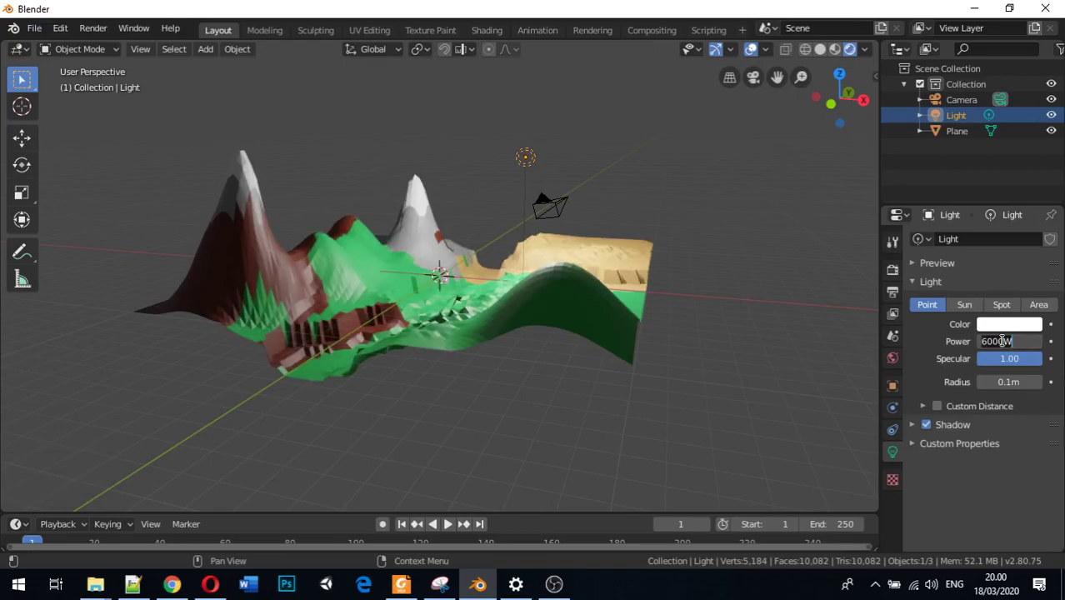
{"action": "type", "text": "300"}
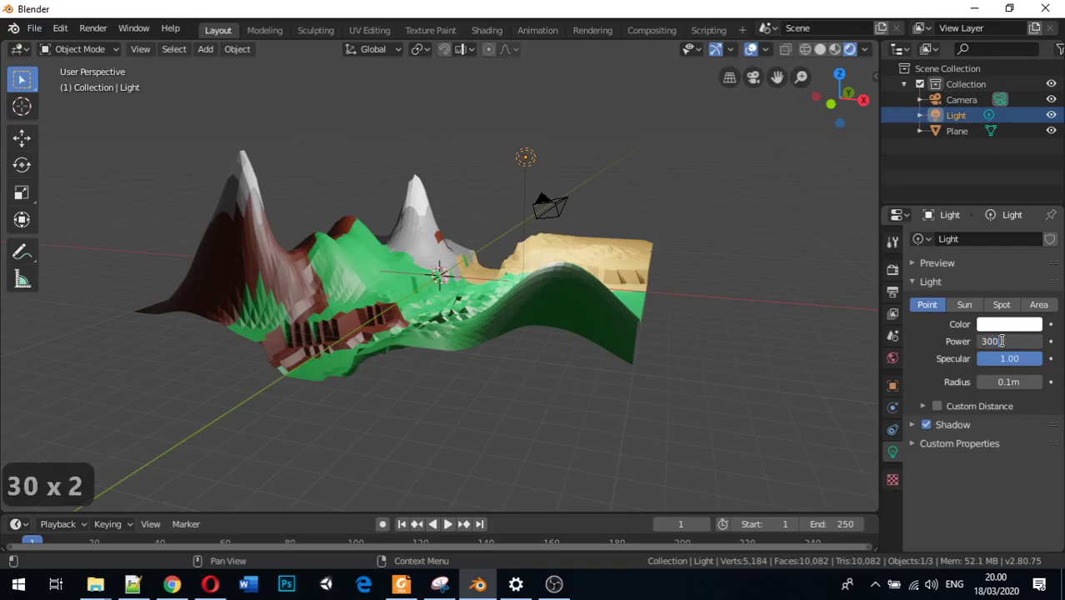
{"action": "key", "text": "Return"}
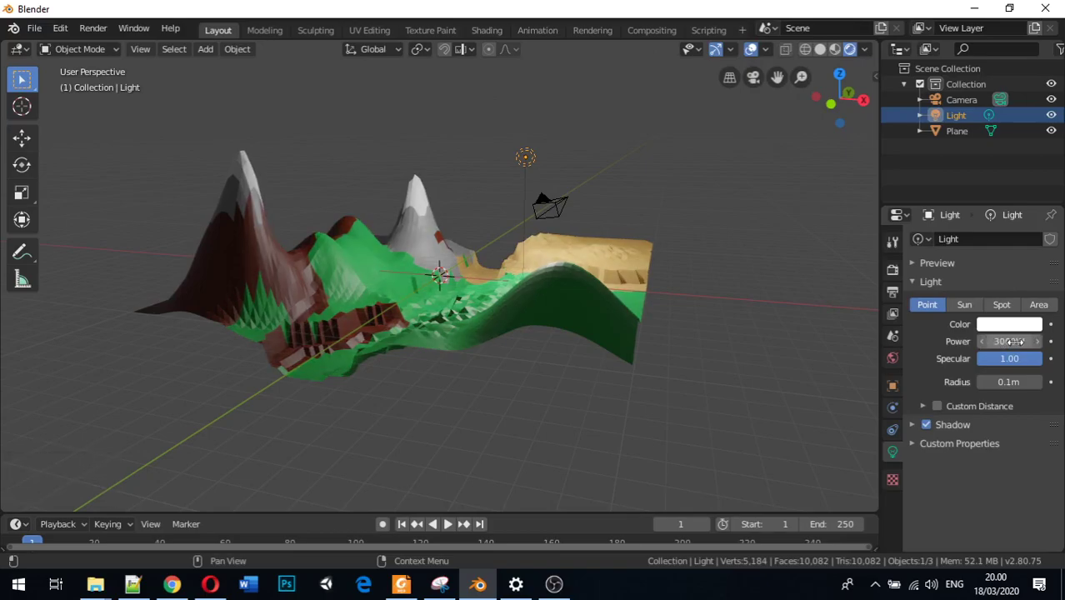
{"action": "middle_click_drag", "start_coordinate": [696, 368], "coordinate": [425, 340]}
{"action": "middle_click_drag", "start_coordinate": [492, 310], "coordinate": [429, 291]}
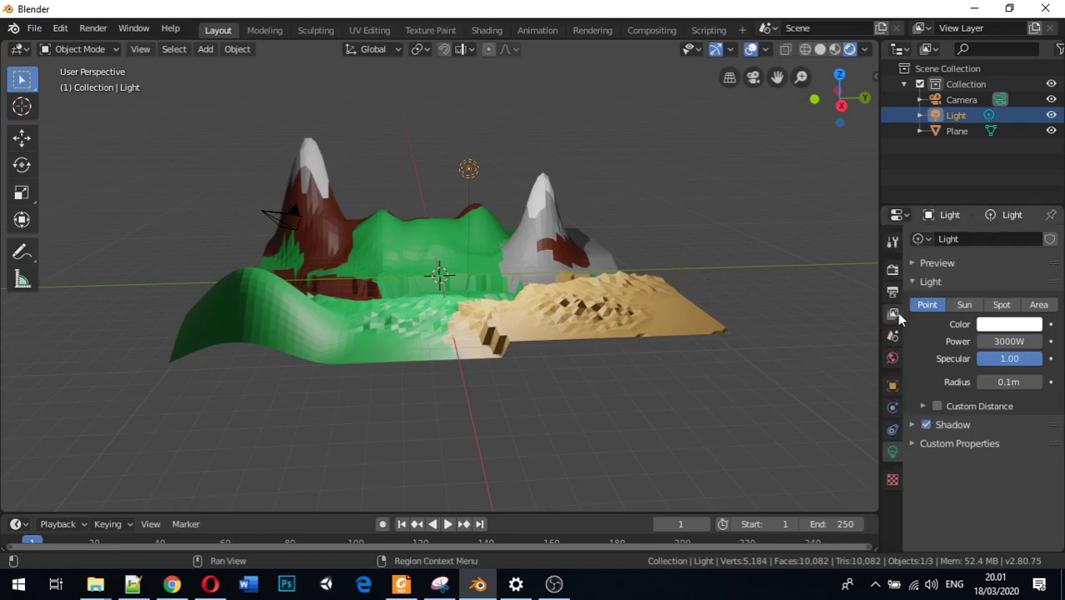
Set the world background color to a light blue with hue 0.532, saturation 0.599 and value 0.780, and inspect the terrain against it
{"action": "left_click", "coordinate": [895, 362]}
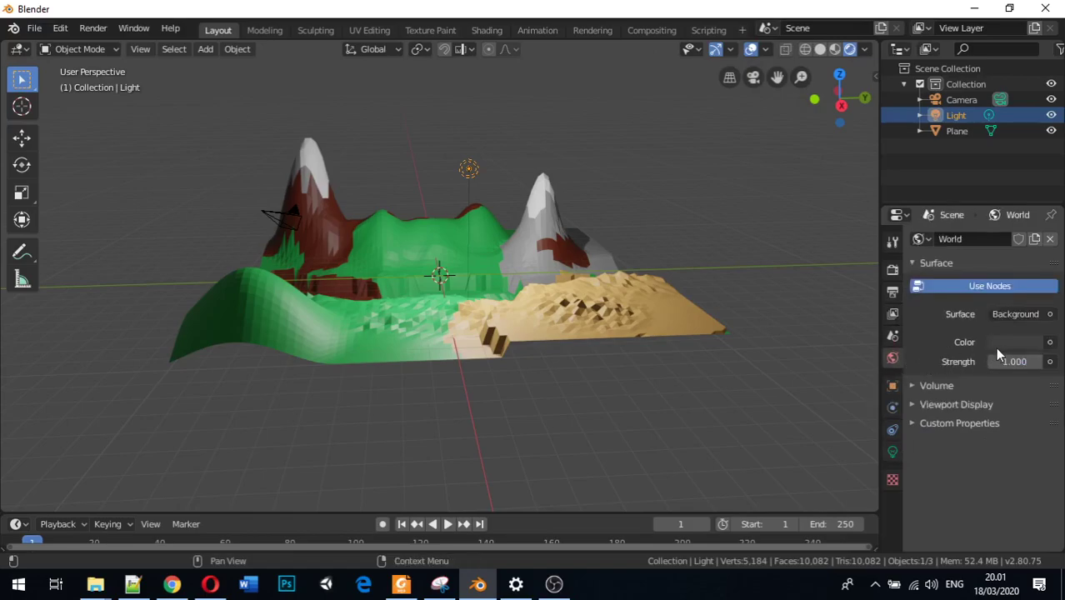
{"action": "left_click", "coordinate": [1002, 346]}
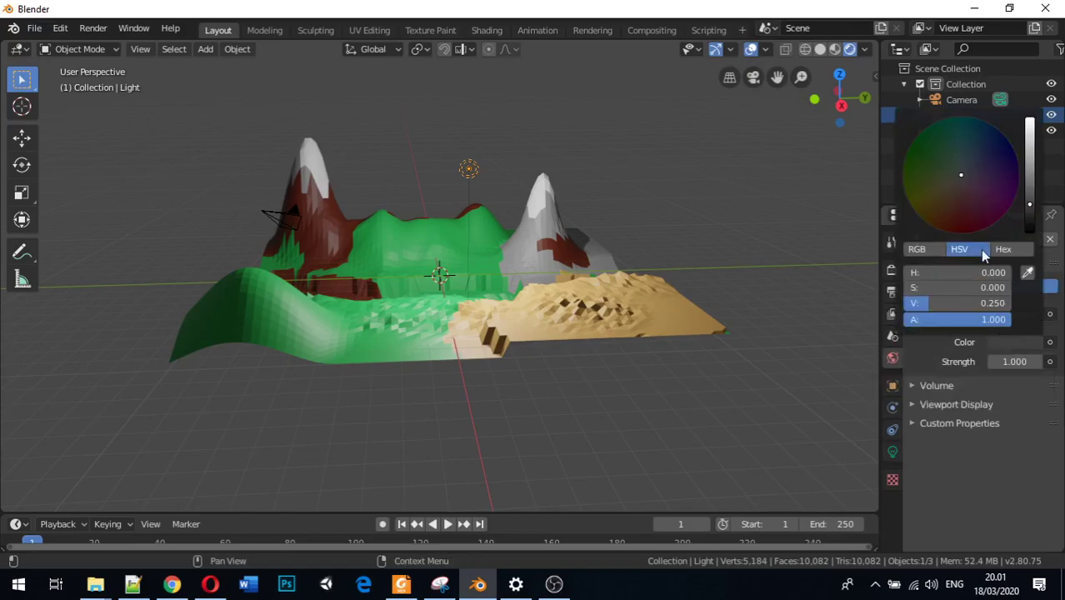
{"action": "left_click_drag", "start_coordinate": [959, 148], "coordinate": [966, 134]}
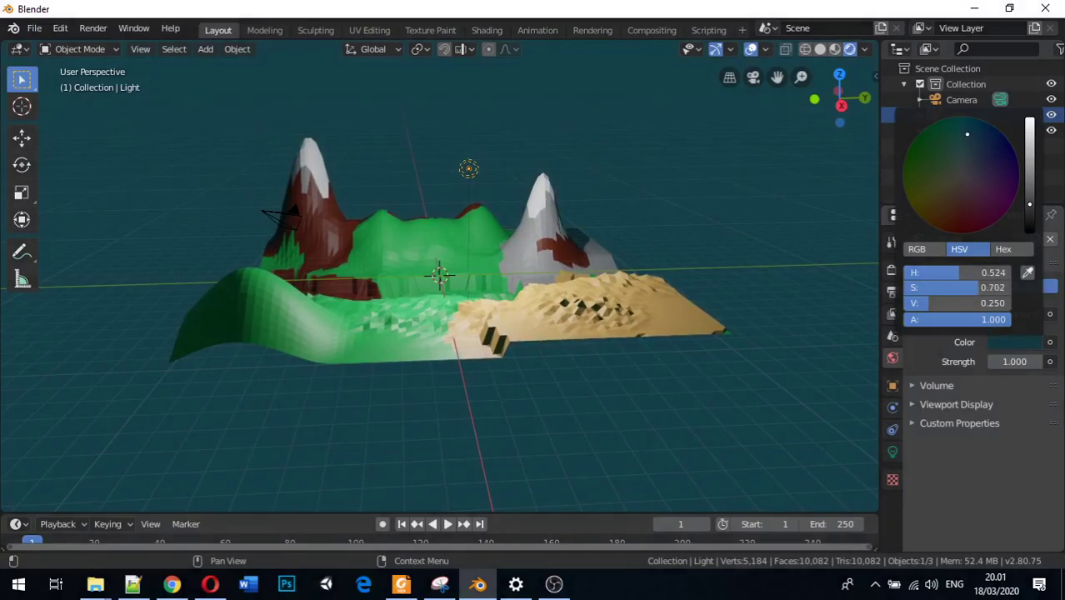
{"action": "left_click_drag", "start_coordinate": [1029, 204], "coordinate": [1030, 143]}
{"action": "left_click_drag", "start_coordinate": [966, 134], "coordinate": [968, 140]}
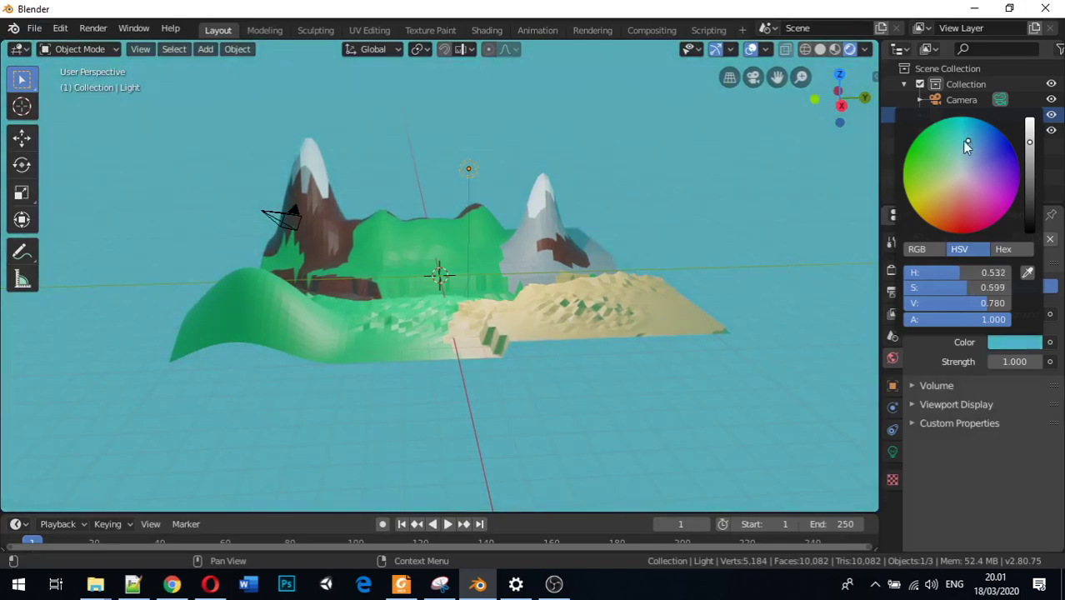
{"action": "left_click", "coordinate": [737, 255]}
{"action": "middle_click_drag", "start_coordinate": [589, 246], "coordinate": [670, 265]}
{"action": "scroll", "coordinate": [506, 268], "scroll_direction": "up", "scroll_amount": 5}
{"action": "middle_click_drag", "start_coordinate": [436, 262], "coordinate": [216, 217]}
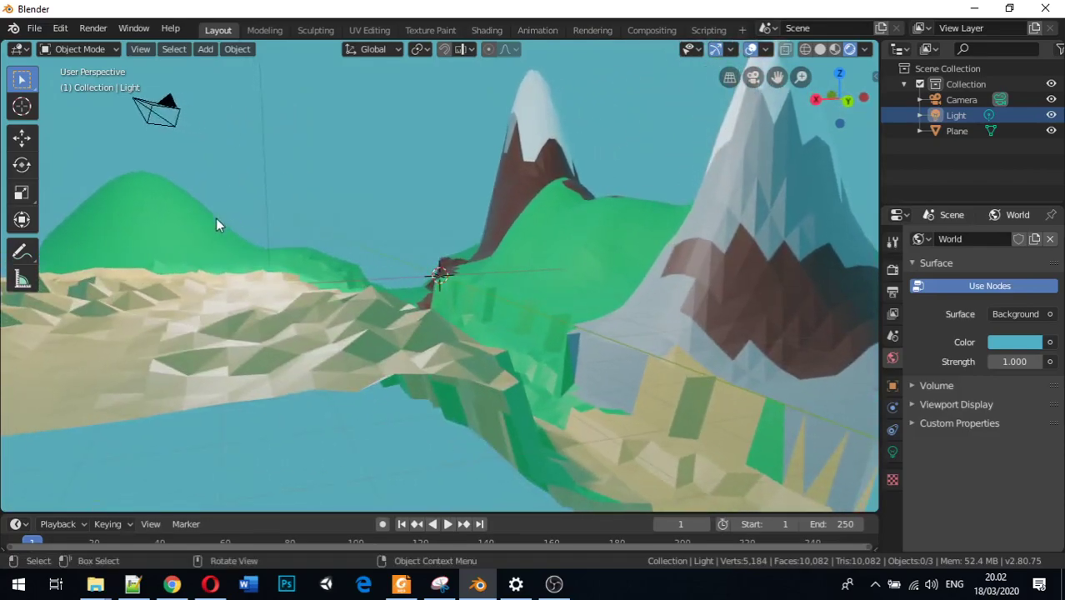
{"action": "scroll", "coordinate": [214, 242], "scroll_direction": "down", "scroll_amount": 4}
{"action": "middle_click_drag", "start_coordinate": [213, 264], "coordinate": [387, 336]}
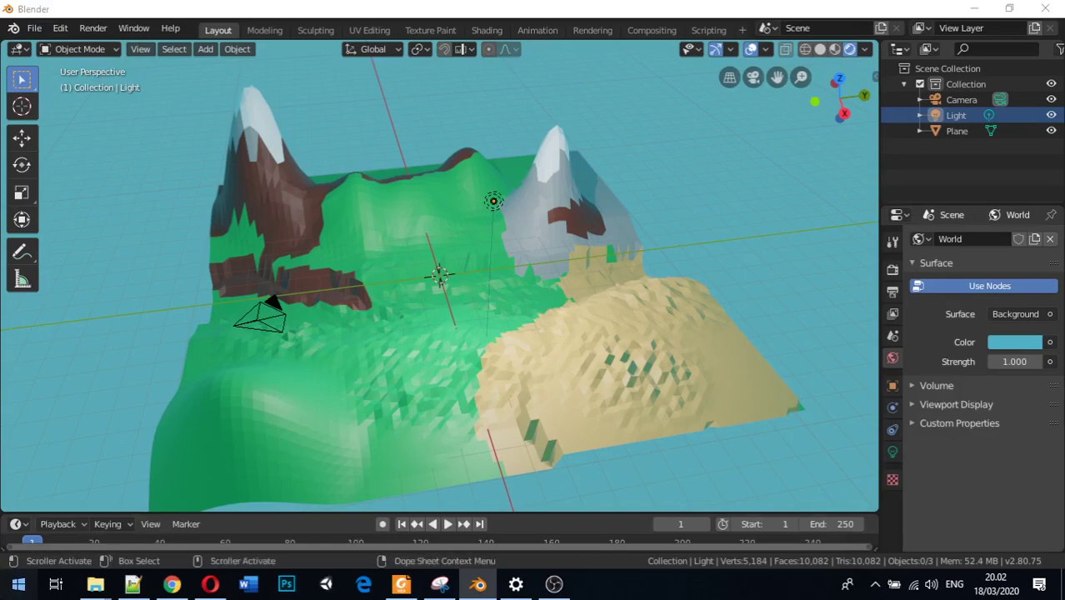
Launch the Carnac app from Windows, return to Blender and select the terrain plane
{"action": "left_click", "coordinate": [20, 583]}
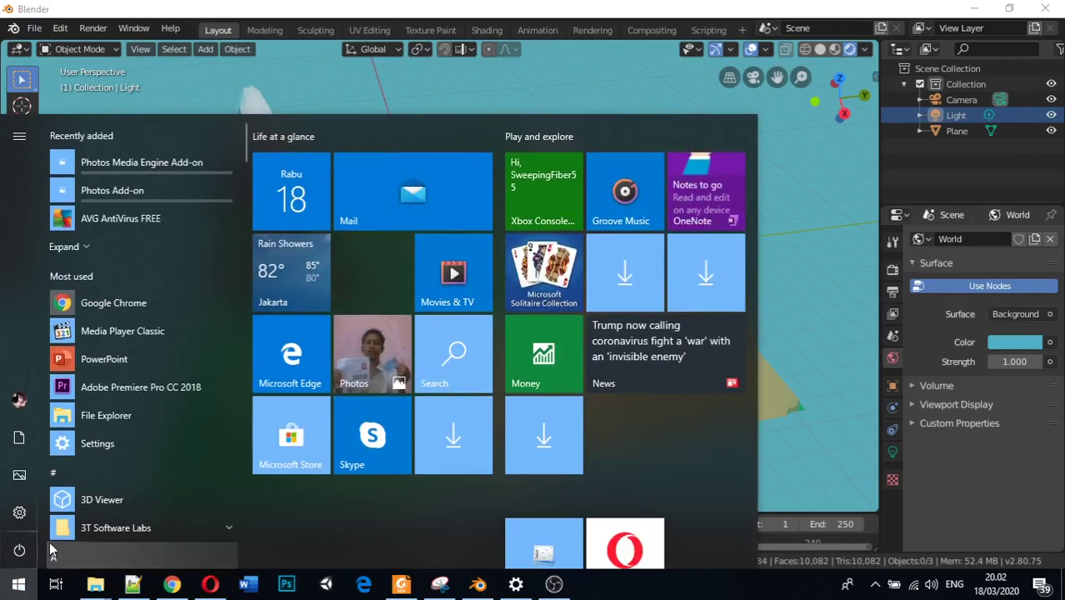
{"action": "type", "text": "CARNA"}
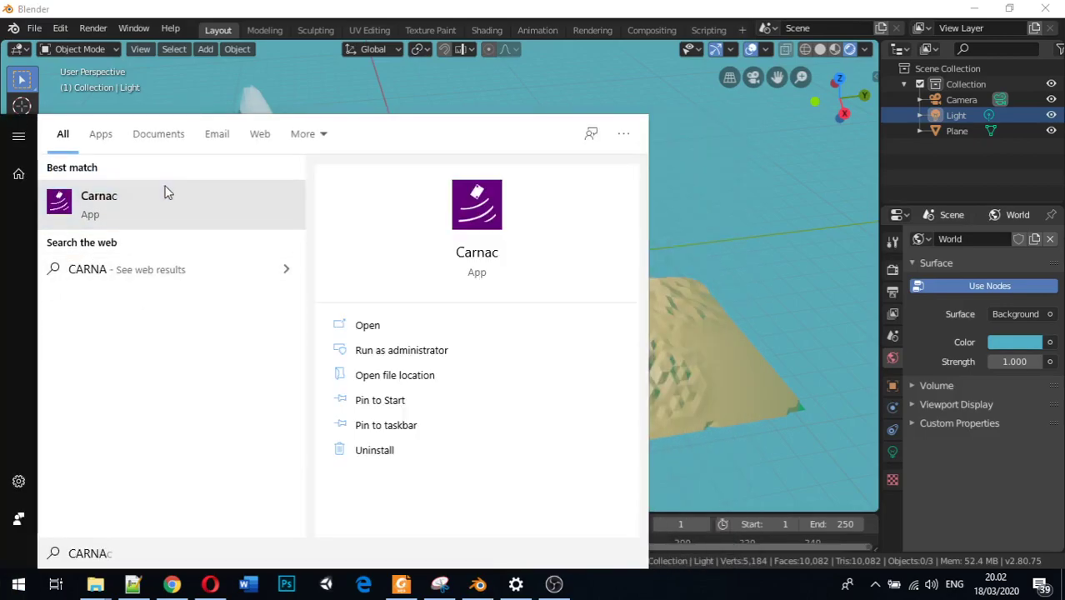
{"action": "left_click", "coordinate": [164, 200]}
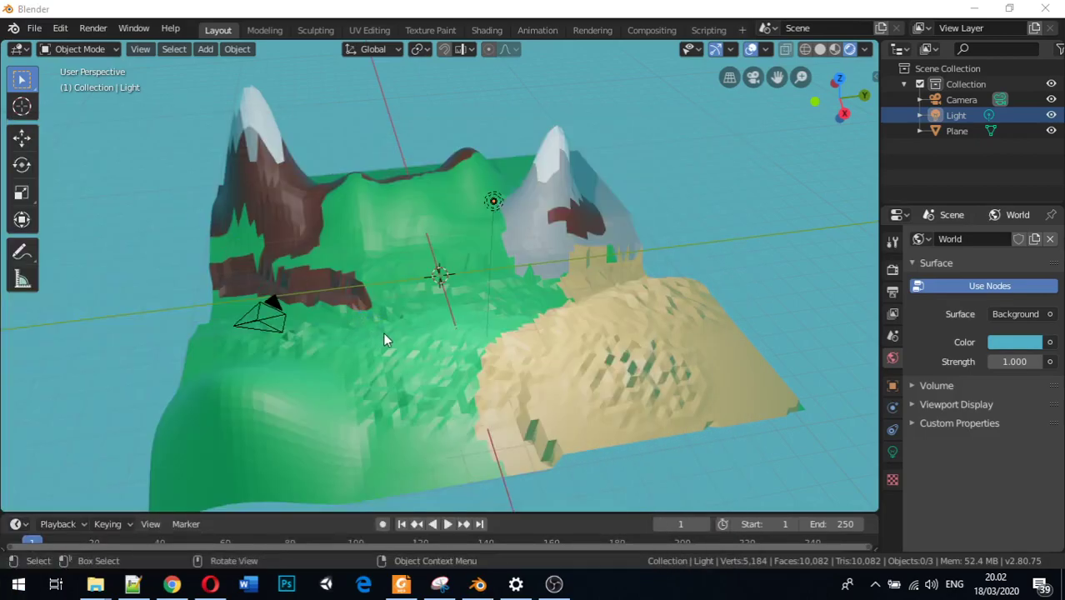
{"action": "key", "text": "a"}
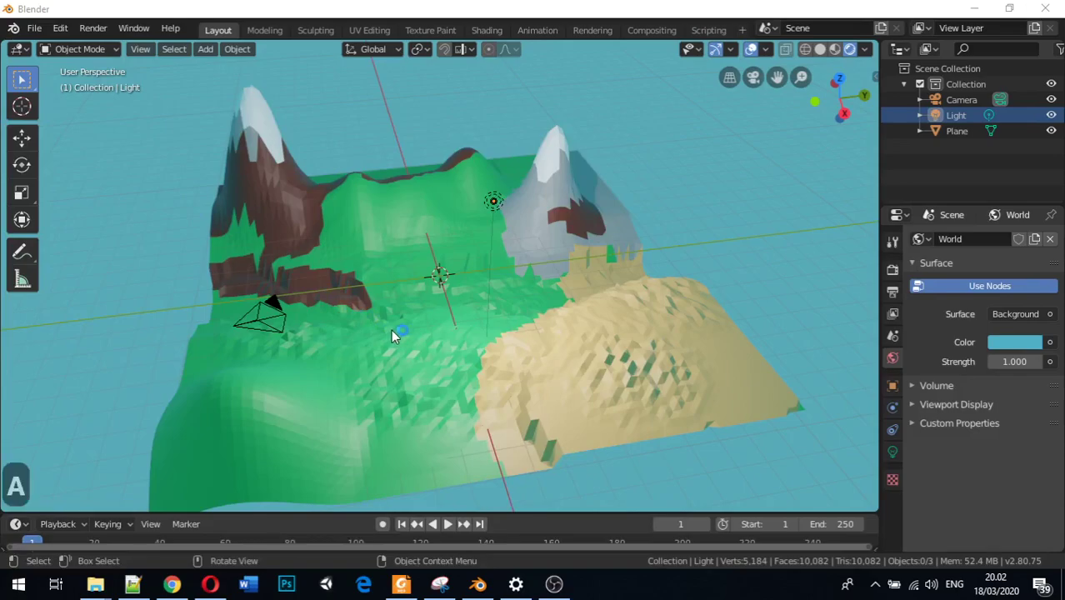
{"action": "left_click", "coordinate": [406, 299]}
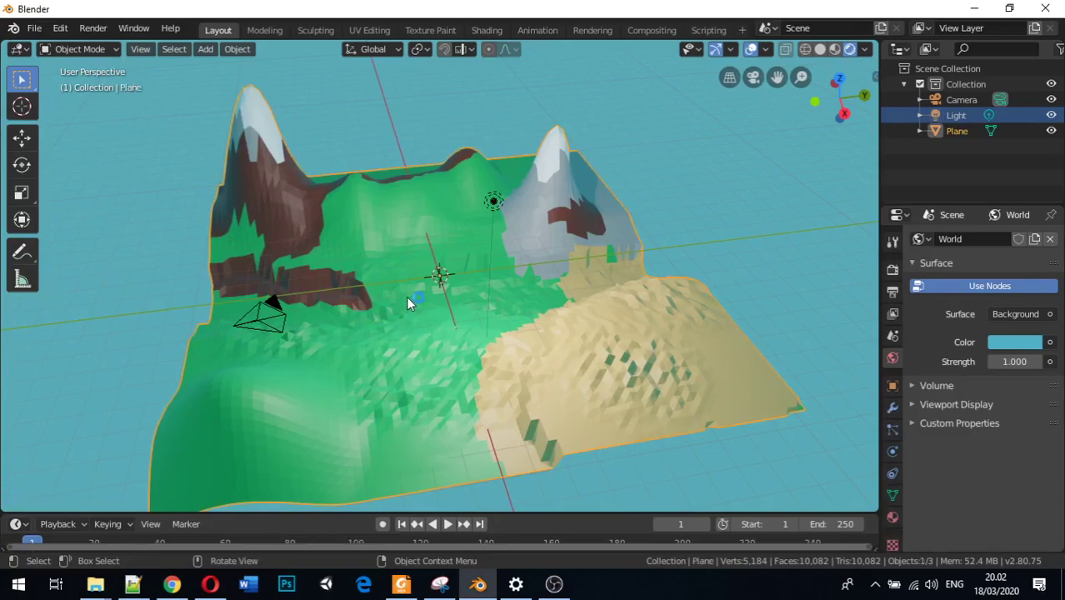
Add a plane mesh at the terrain's center and scale it up to roughly the terrain's footprint
{"action": "key", "text": "shift+a"}
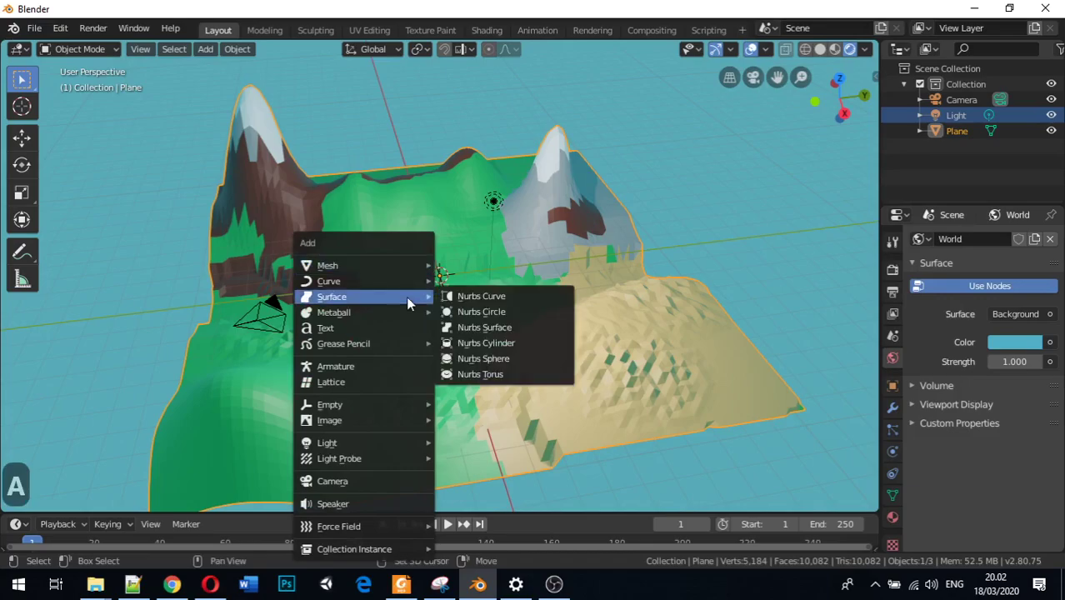
{"action": "mouse_move", "coordinate": [412, 273]}
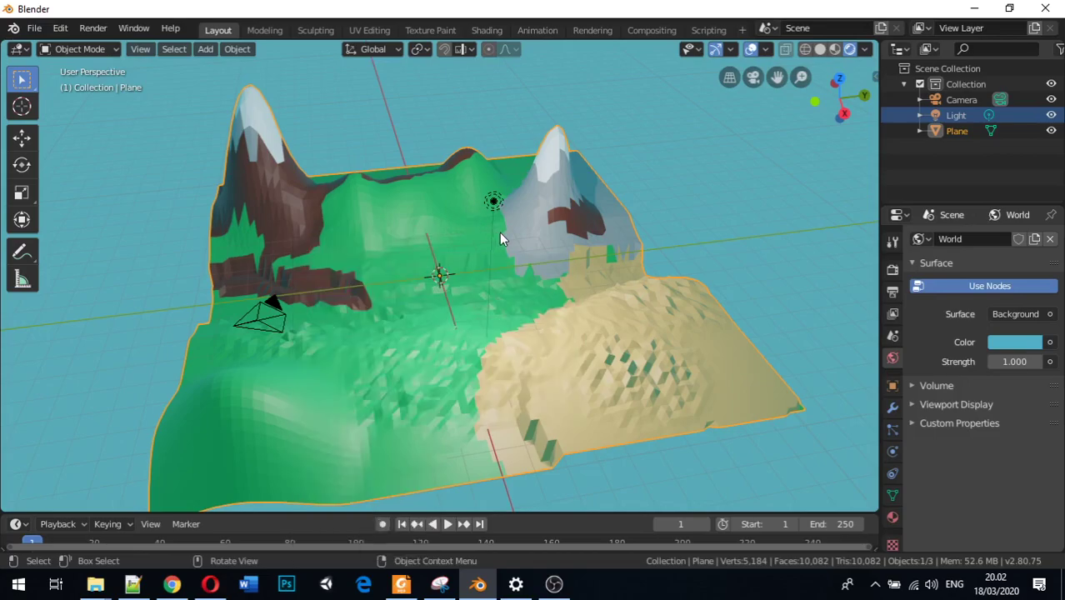
{"action": "key", "text": "shift+a"}
{"action": "mouse_move", "coordinate": [444, 263]}
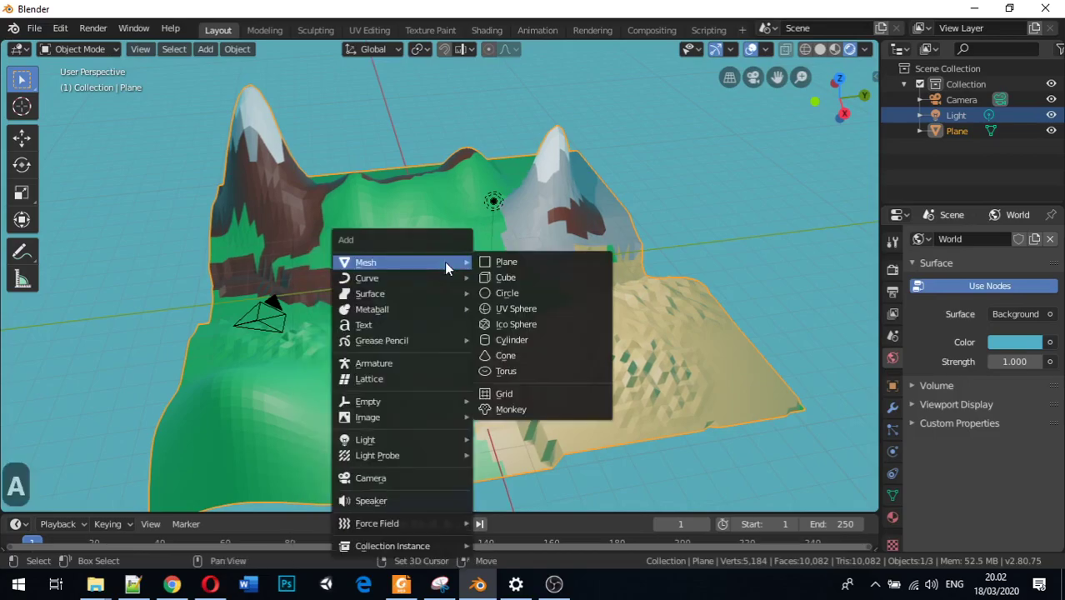
{"action": "left_click", "coordinate": [492, 262]}
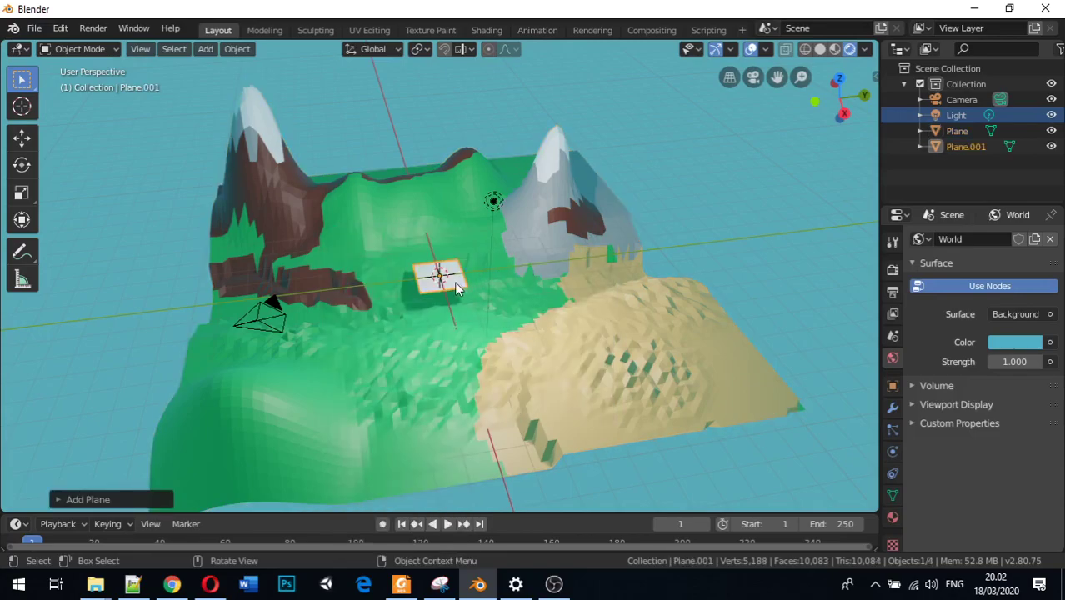
{"action": "middle_click_drag", "start_coordinate": [480, 295], "coordinate": [525, 371]}
{"action": "key", "text": "s"}
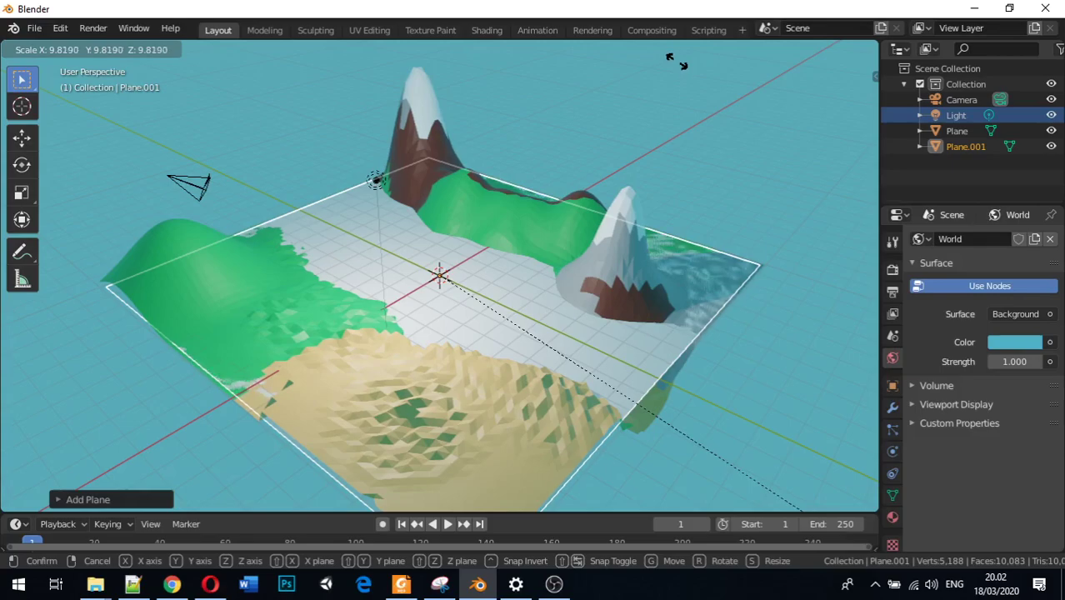
{"action": "left_click", "coordinate": [644, 49]}
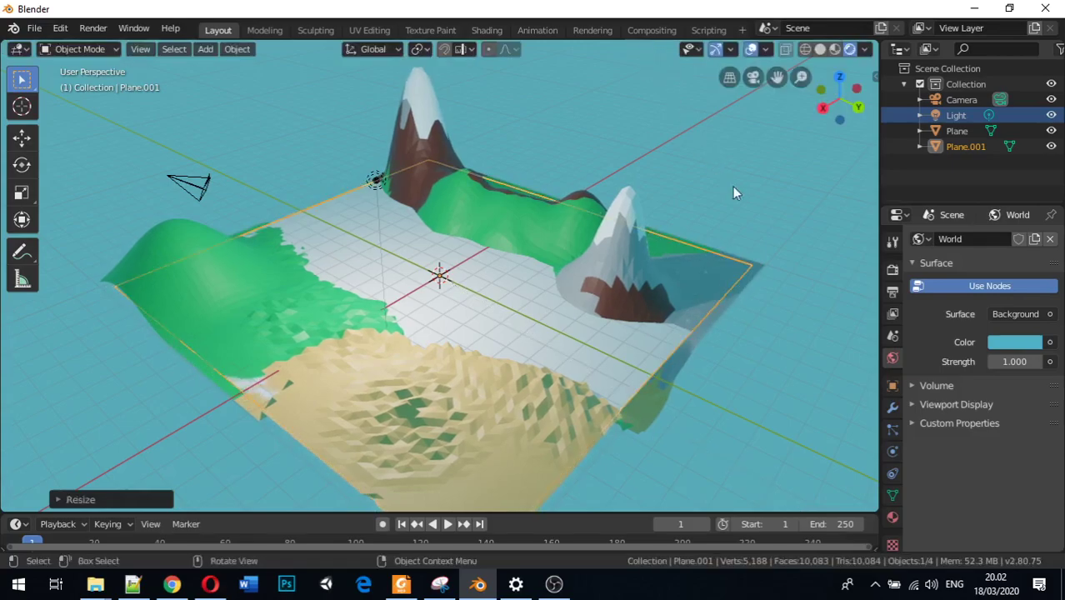
Lower the new plane about 1.5 m along Z into the riverbed and enlarge it by a factor of about 1.09
{"action": "middle_click_drag", "start_coordinate": [755, 212], "coordinate": [648, 183]}
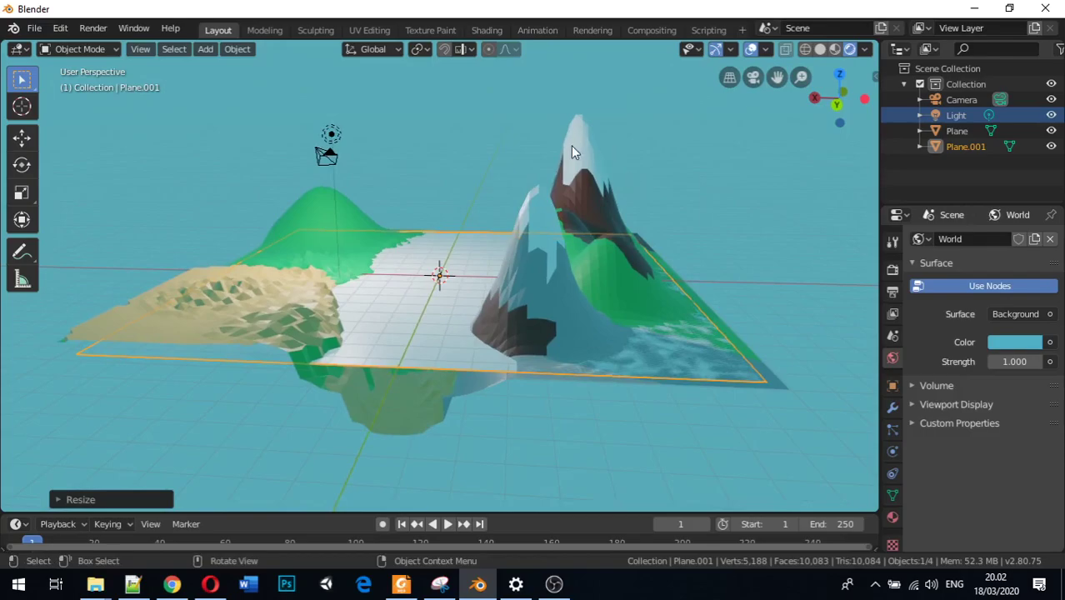
{"action": "key", "text": "g"}
{"action": "key", "text": "z"}
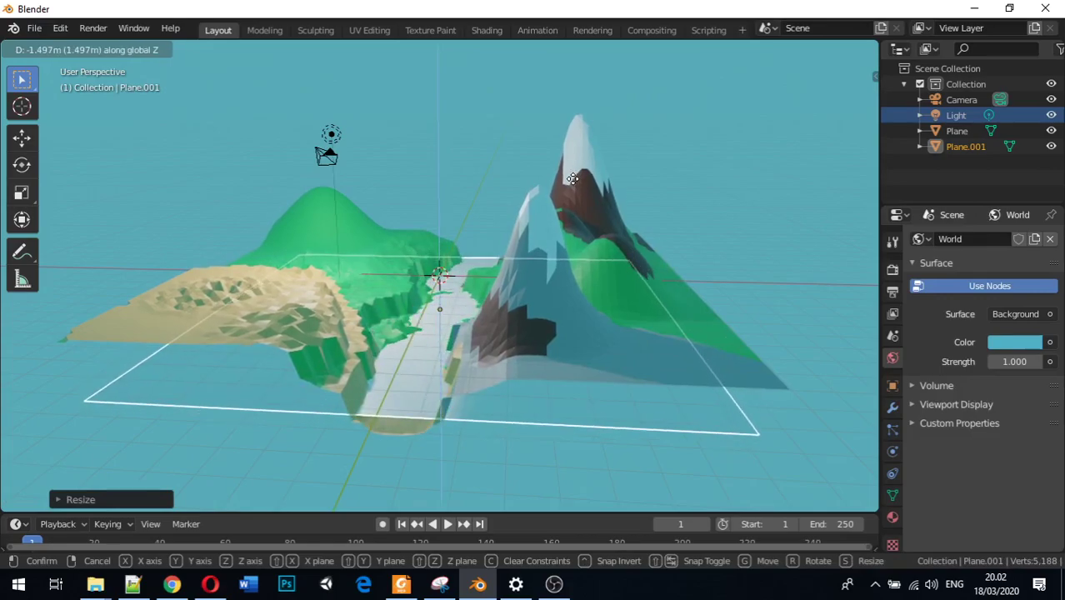
{"action": "left_click", "coordinate": [572, 179]}
{"action": "middle_click_drag", "start_coordinate": [450, 250], "coordinate": [632, 330]}
{"action": "key", "text": "s"}
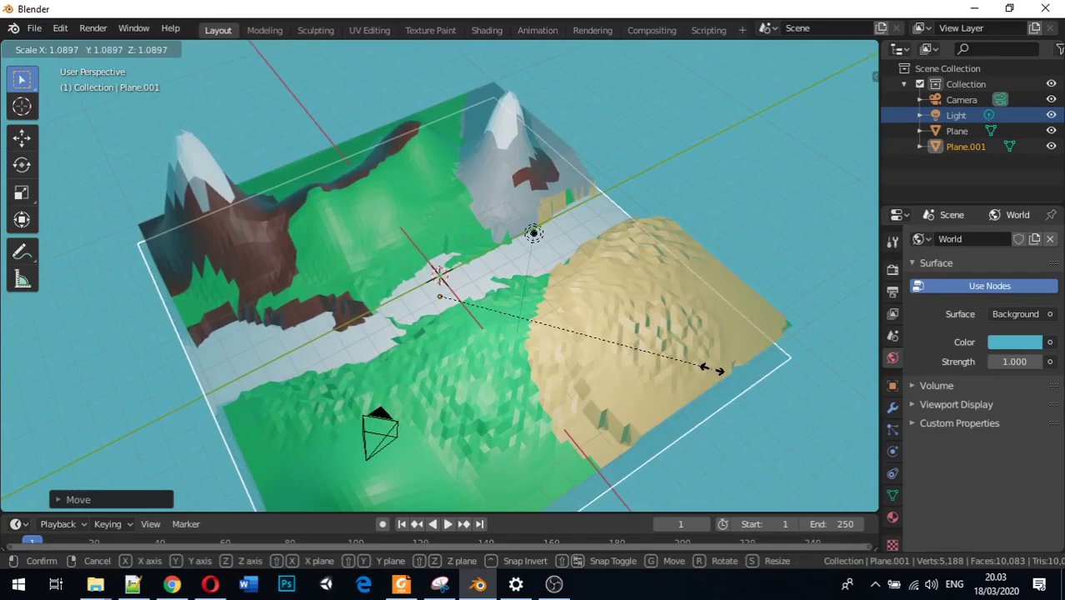
{"action": "left_click", "coordinate": [710, 367]}
{"action": "middle_click_drag", "start_coordinate": [698, 361], "coordinate": [659, 356]}
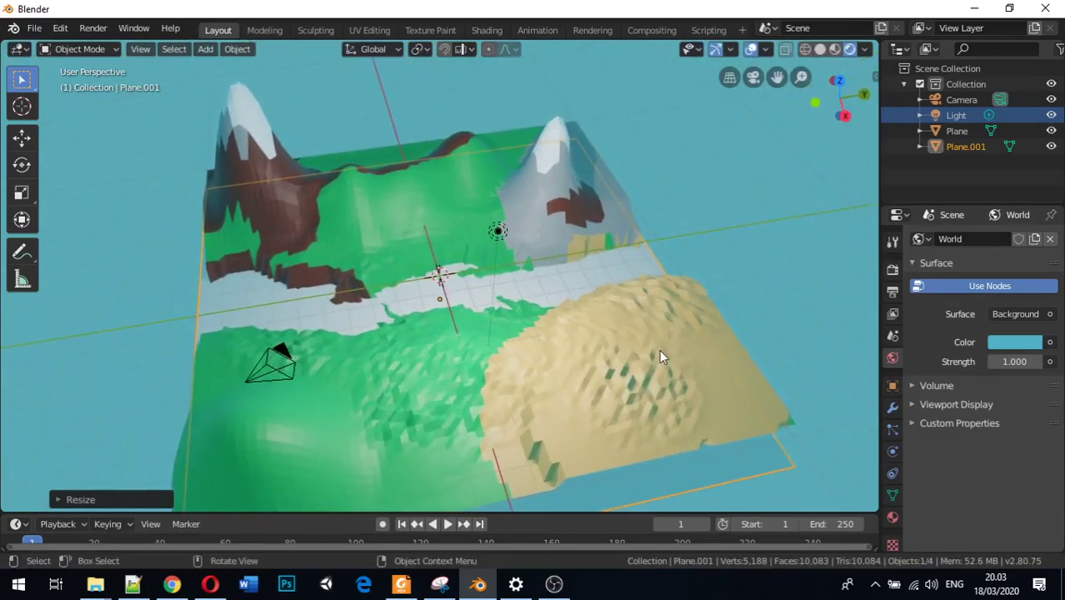
Give the new plane its own material with a deep blue base color in Edit Mode
{"action": "left_click", "coordinate": [892, 516]}
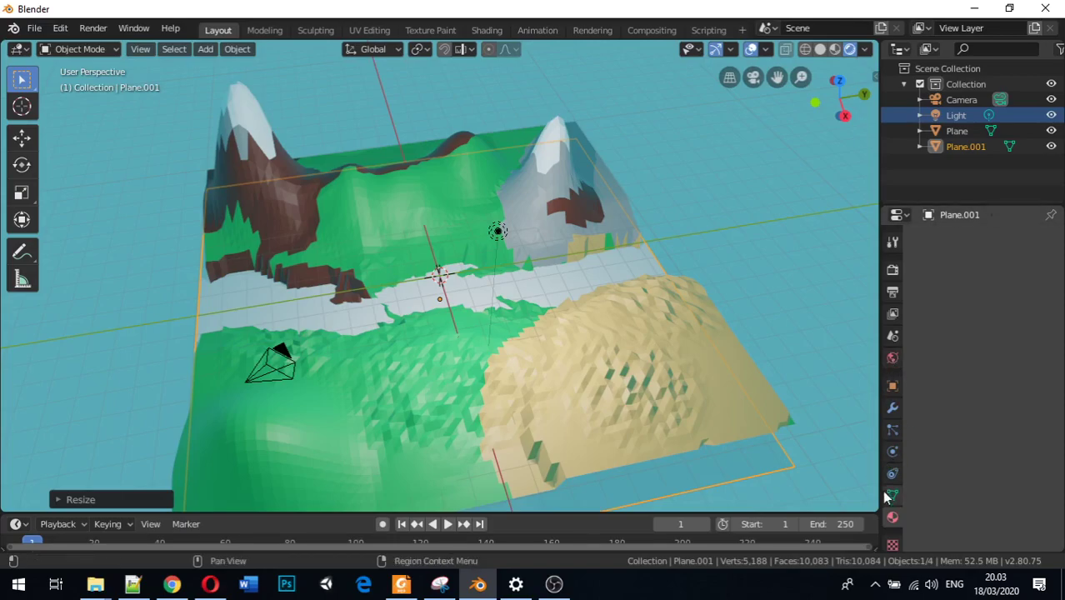
{"action": "key", "text": "Tab"}
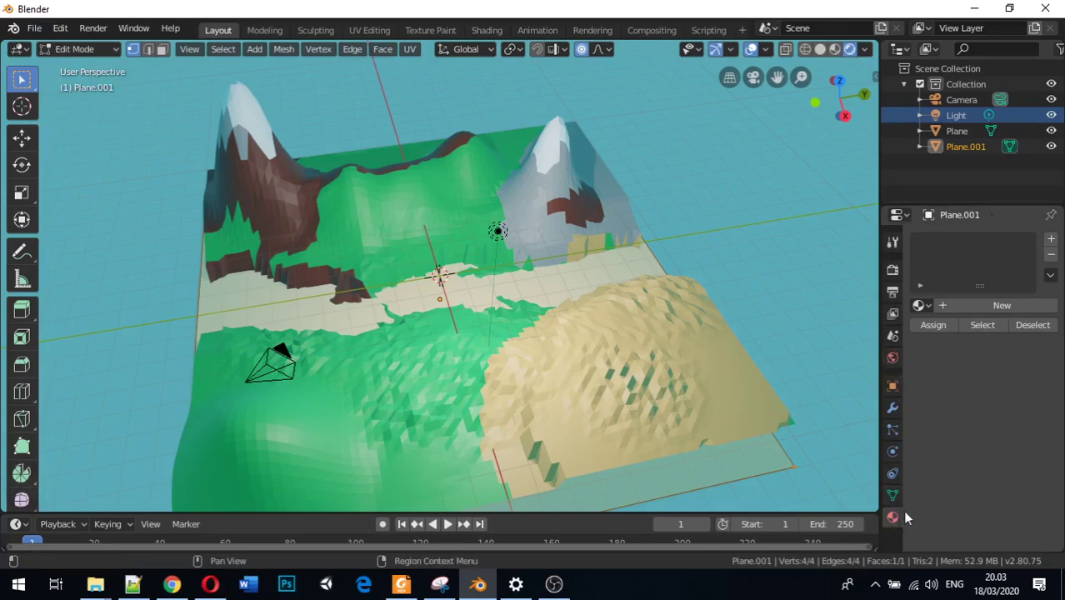
{"action": "left_click", "coordinate": [985, 303]}
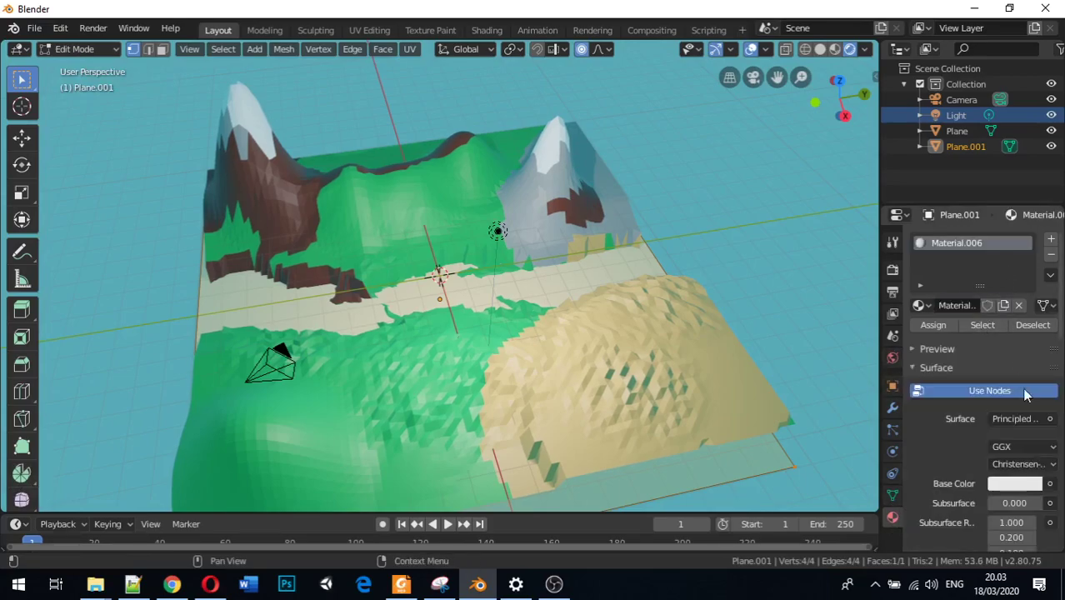
{"action": "left_click", "coordinate": [1015, 483]}
{"action": "left_click_drag", "start_coordinate": [962, 312], "coordinate": [976, 288]}
Scale the water plane's mesh down to about 0.93 so its edges fit the terrain, and return to Object Mode
{"action": "middle_click_drag", "start_coordinate": [593, 213], "coordinate": [384, 153]}
{"action": "middle_click_drag", "start_coordinate": [411, 189], "coordinate": [532, 309]}
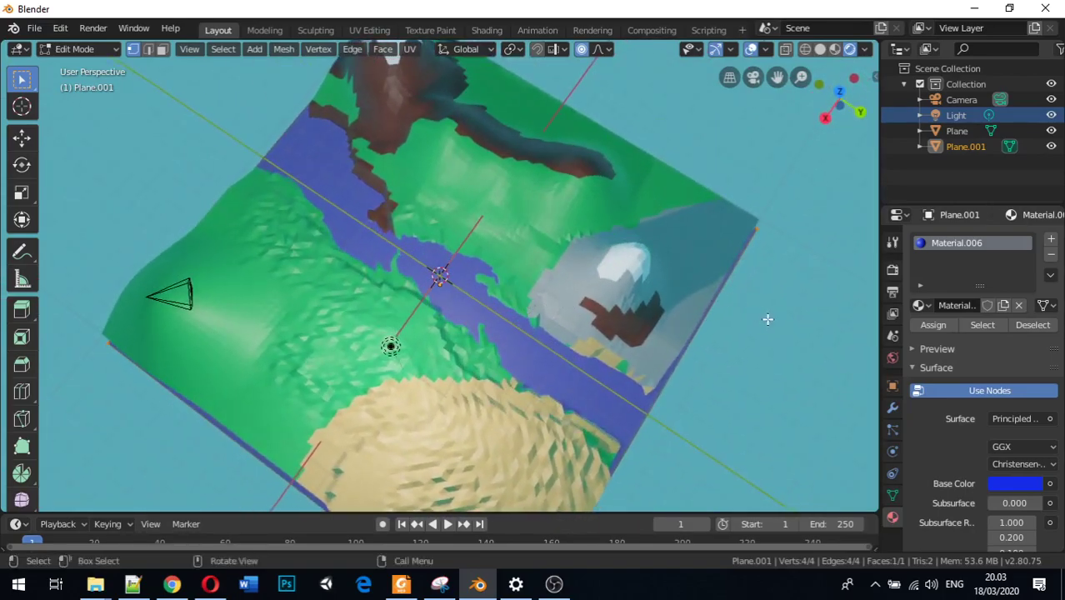
{"action": "key", "text": "s"}
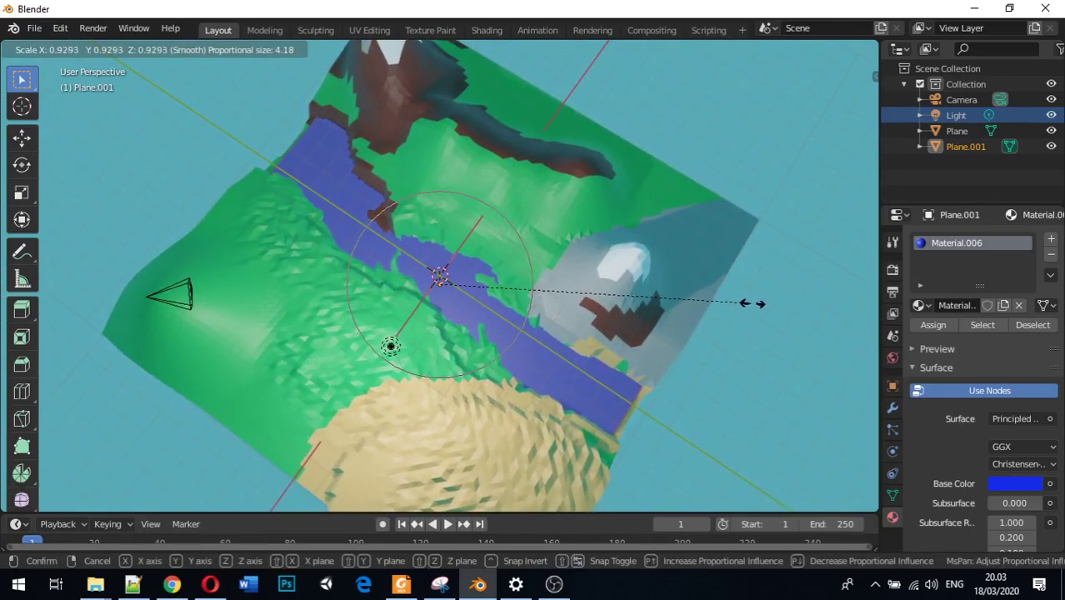
{"action": "left_click", "coordinate": [751, 305]}
{"action": "middle_click_drag", "start_coordinate": [750, 305], "coordinate": [616, 275]}
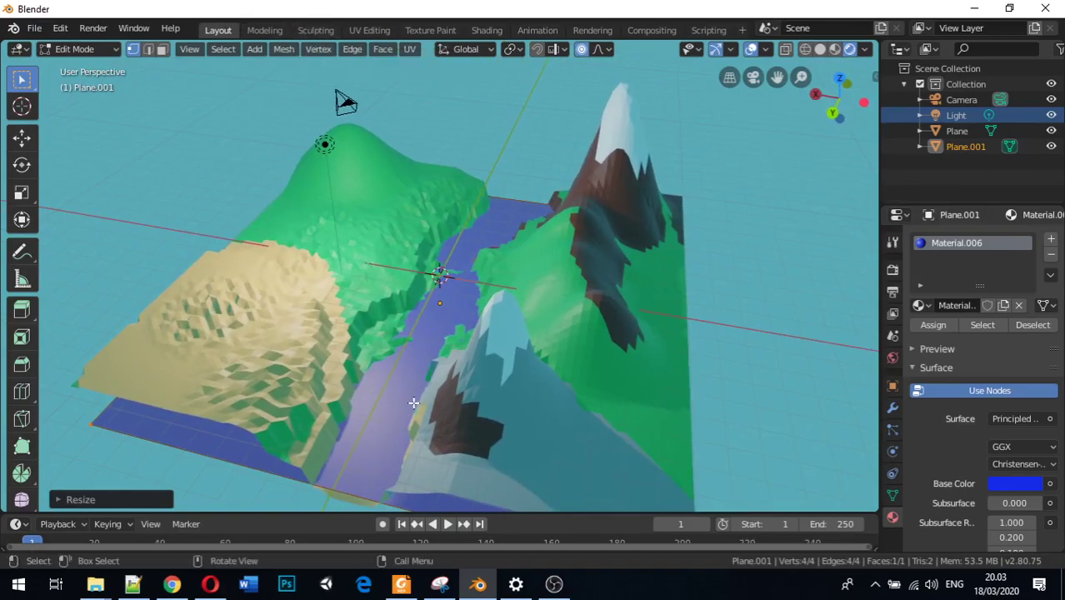
{"action": "key", "text": "Tab"}
{"action": "middle_click_drag", "start_coordinate": [399, 374], "coordinate": [493, 404]}
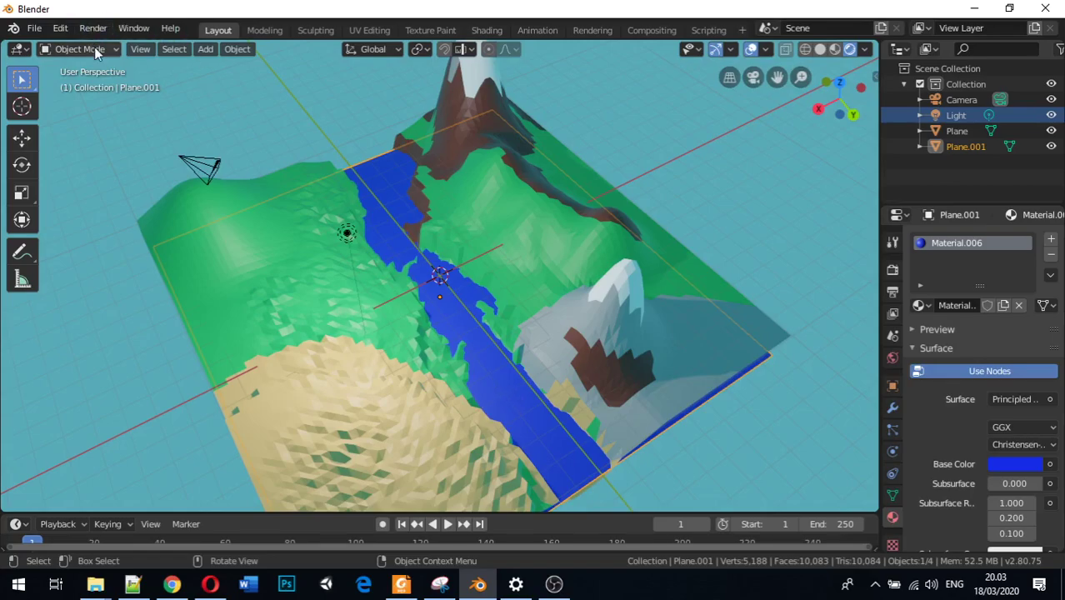
{"action": "key", "text": "Tab"}
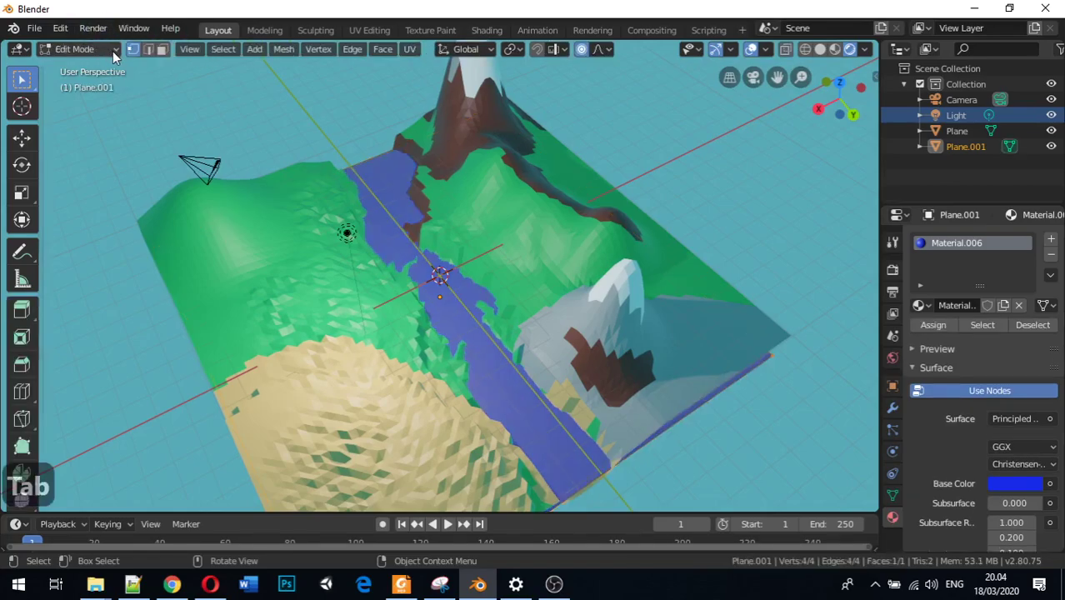
{"action": "key", "text": "a"}
{"action": "right_click", "coordinate": [548, 443]}
{"action": "left_click", "coordinate": [355, 178]}
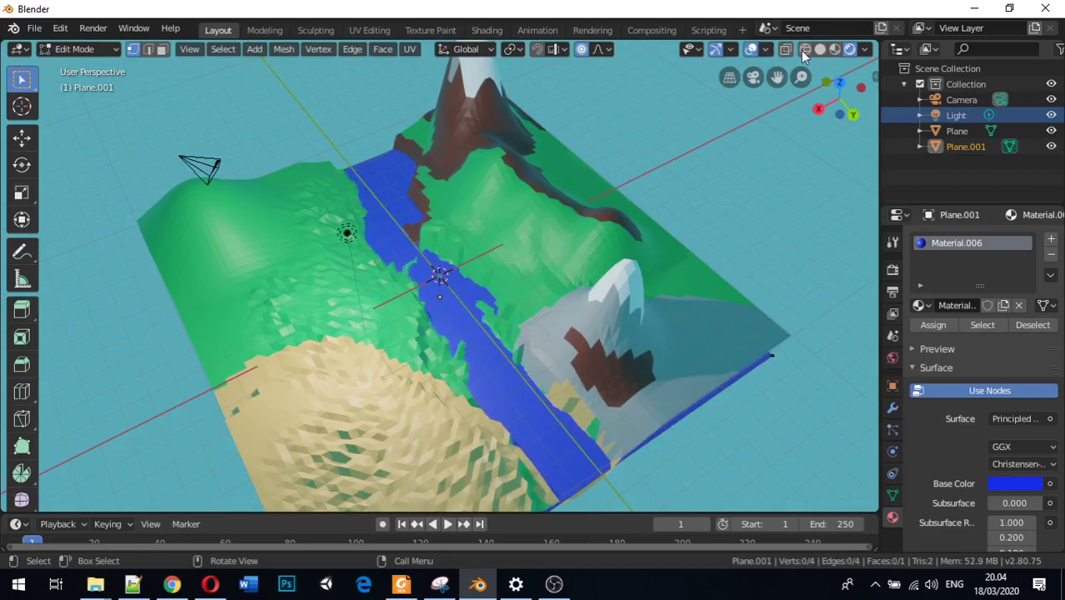
{"action": "left_click", "coordinate": [805, 50]}
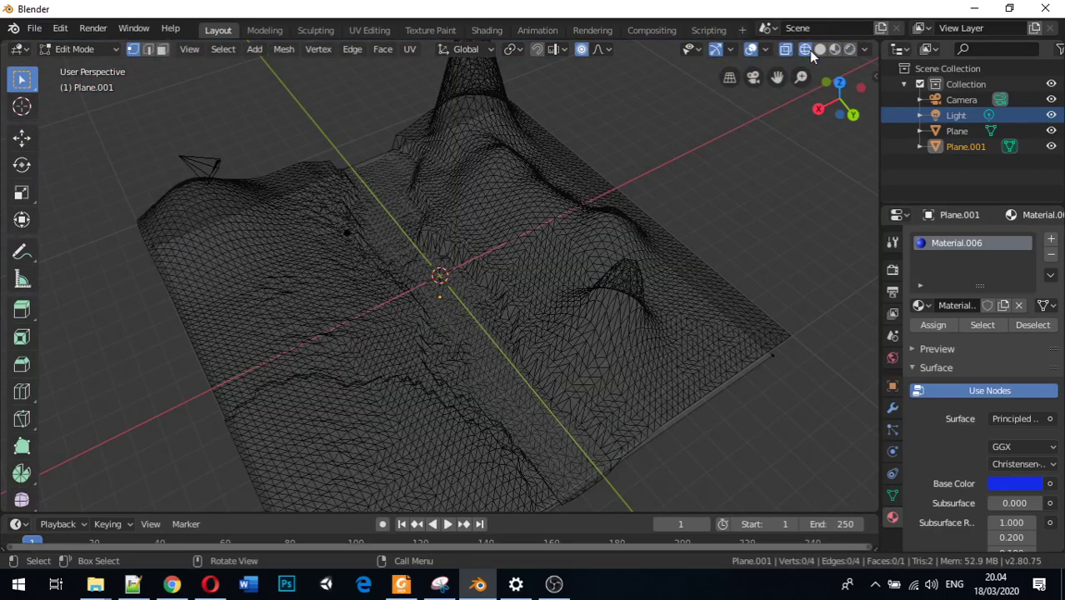
{"action": "left_click", "coordinate": [849, 49]}
{"action": "right_click", "coordinate": [417, 172]}
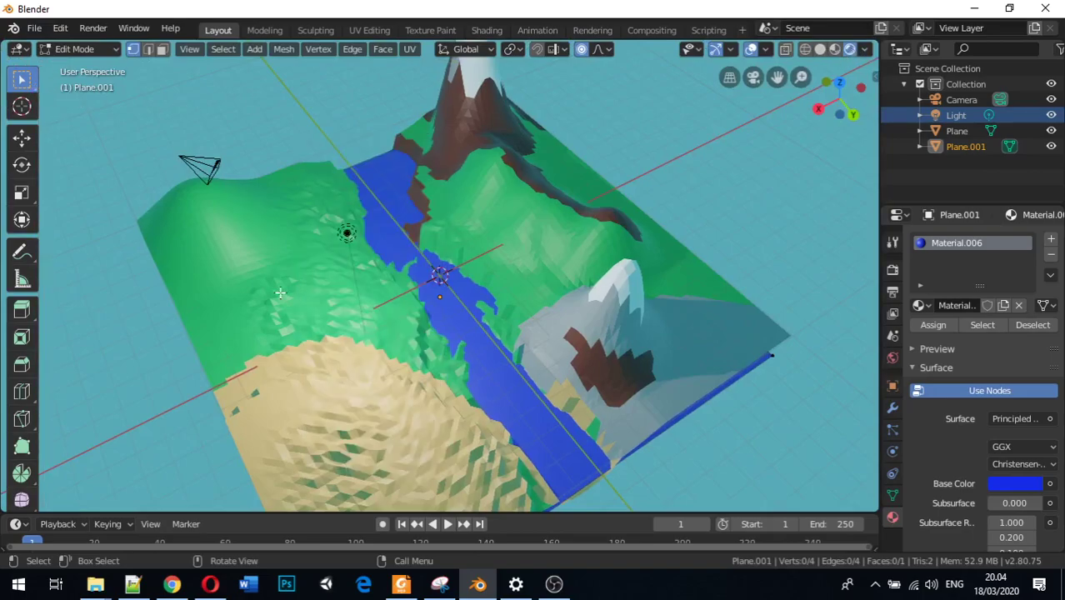
{"action": "key", "text": "Tab"}
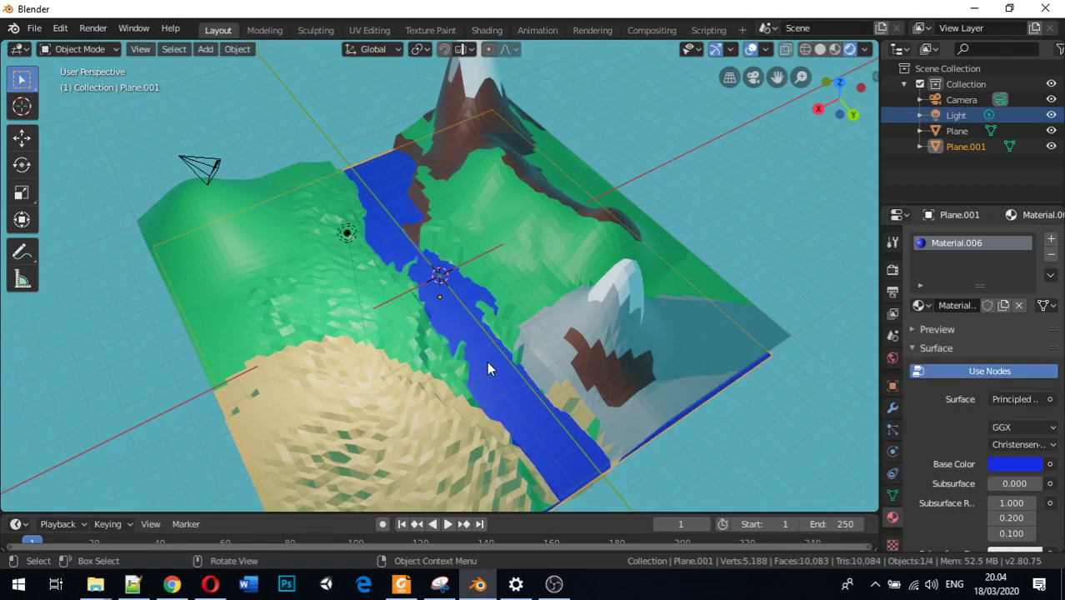
Raise the water plane along Z until only the mountain peaks stick out above it
{"action": "key", "text": "g"}
{"action": "key", "text": "z"}
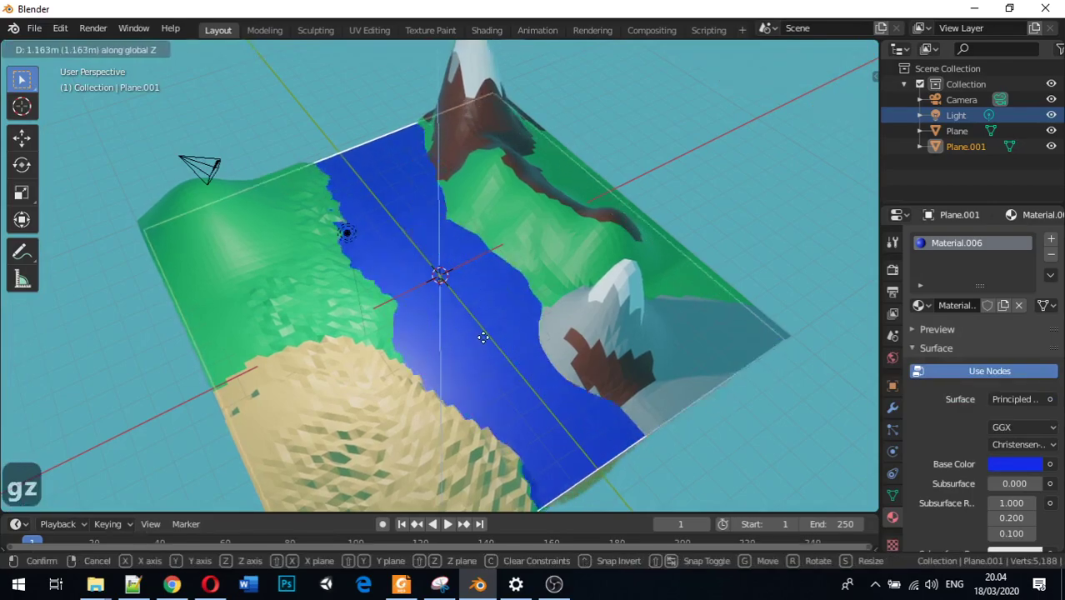
{"action": "left_click", "coordinate": [483, 281]}
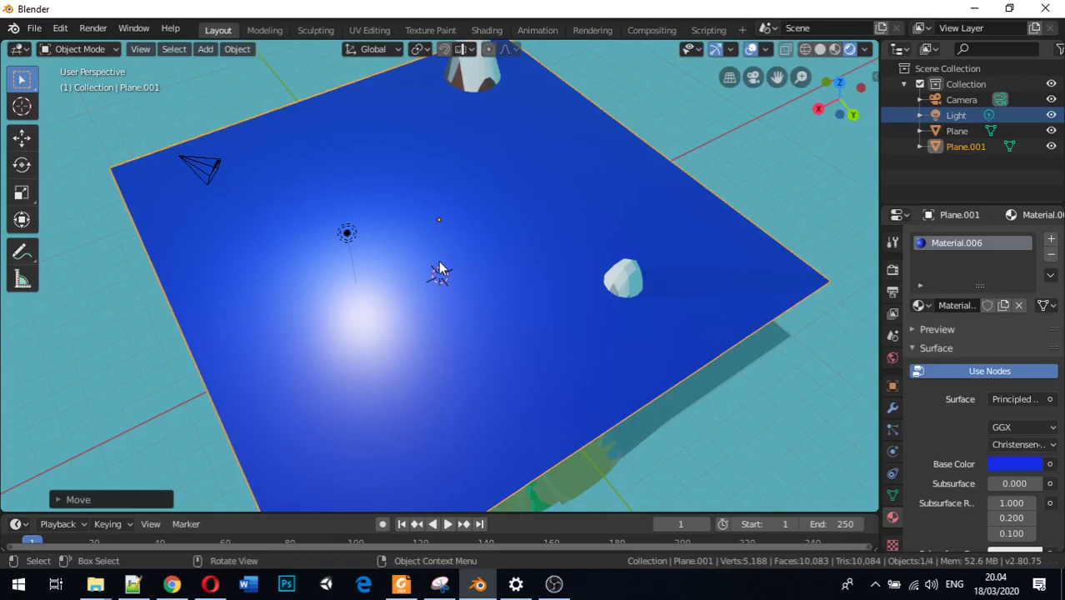
Subdivide the whole water plane with 80 cuts in Edit Mode and clear the full selection
{"action": "key", "text": "Tab"}
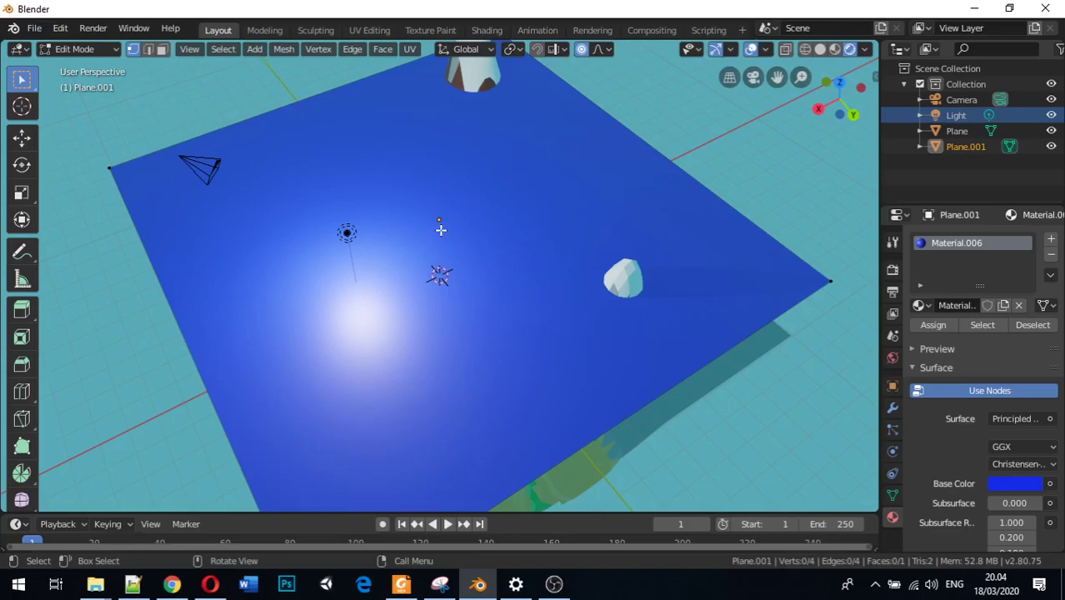
{"action": "key", "text": "a"}
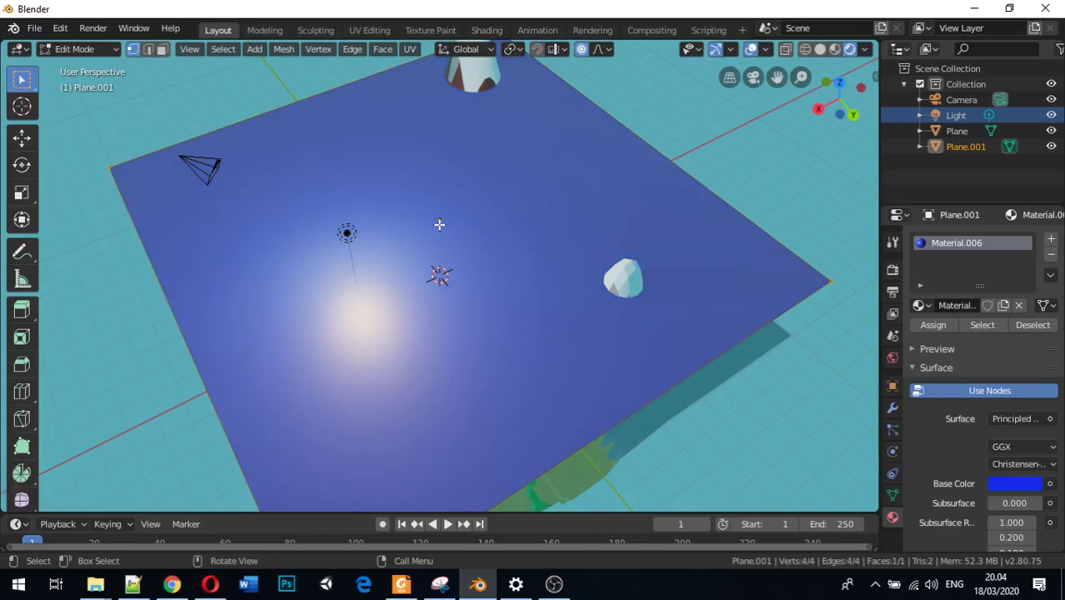
{"action": "right_click", "coordinate": [438, 222]}
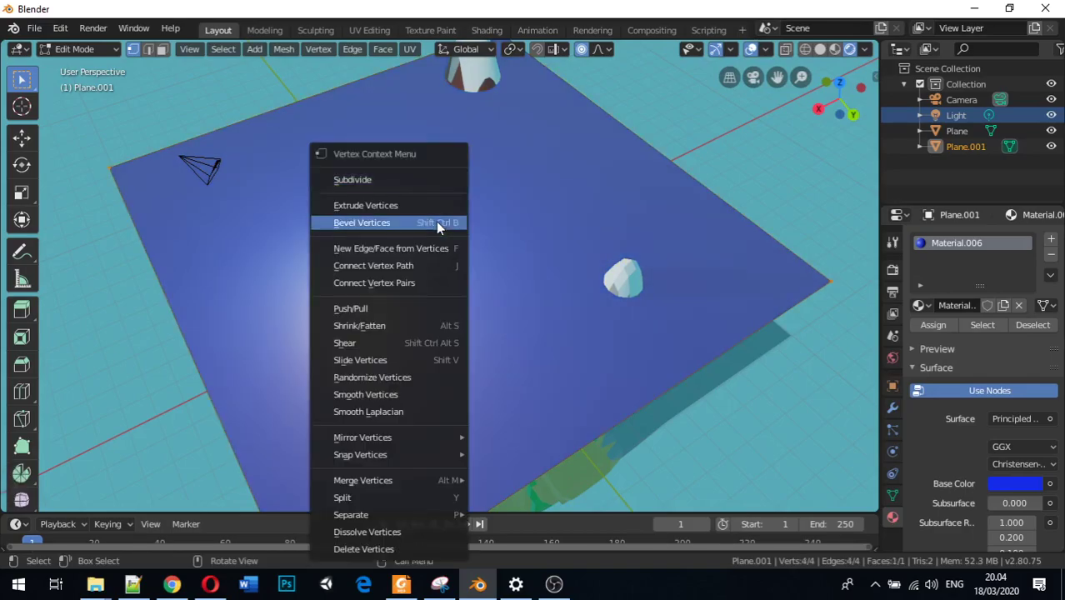
{"action": "left_click", "coordinate": [441, 178]}
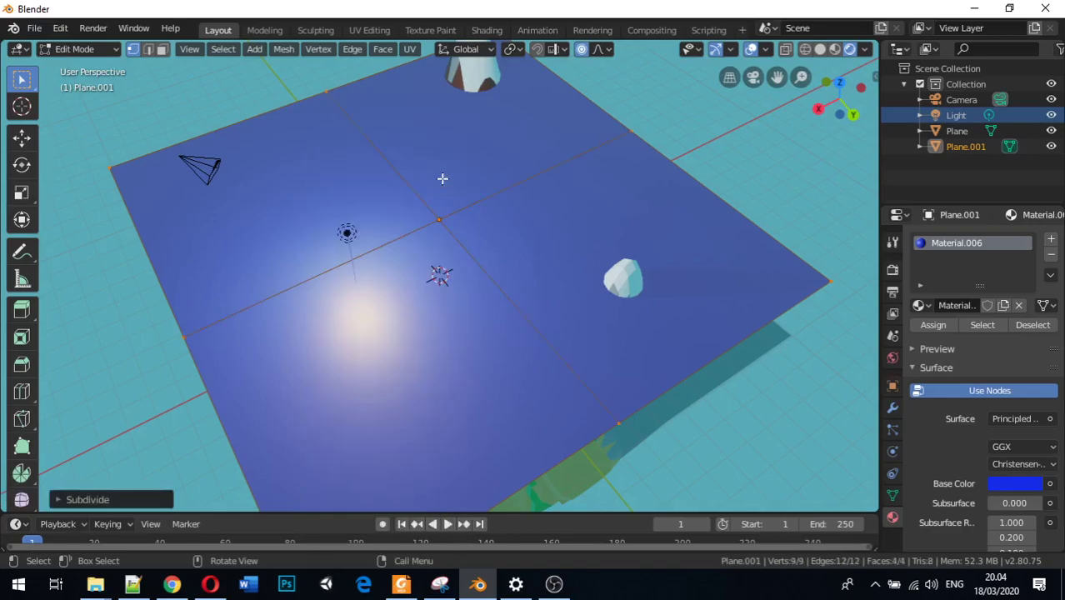
{"action": "left_click", "coordinate": [120, 500]}
{"action": "left_click_drag", "start_coordinate": [225, 392], "coordinate": [321, 391]}
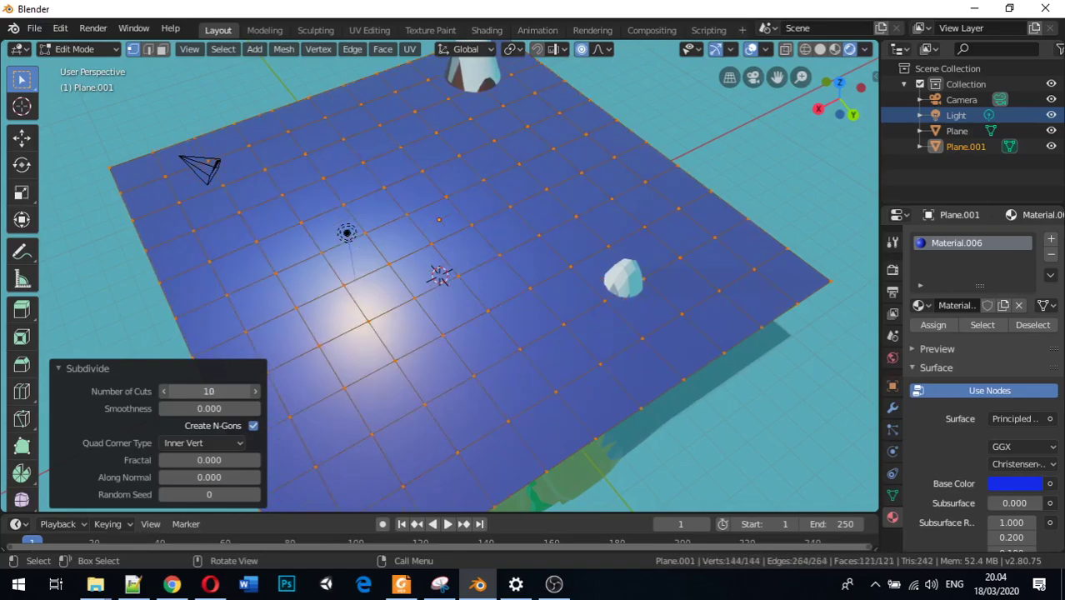
{"action": "left_click", "coordinate": [164, 392]}
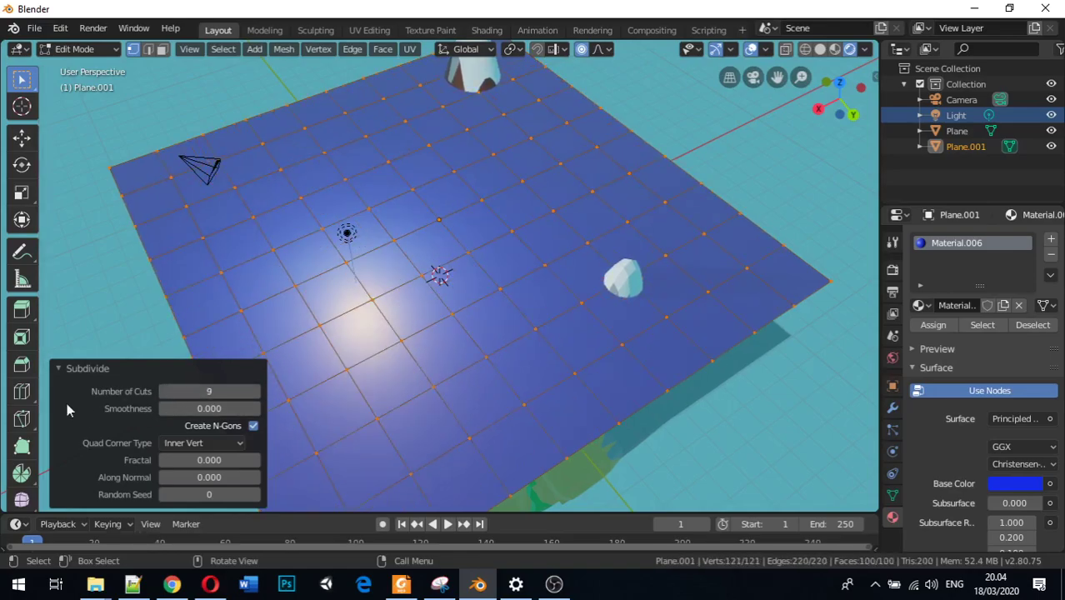
{"action": "left_click", "coordinate": [225, 391]}
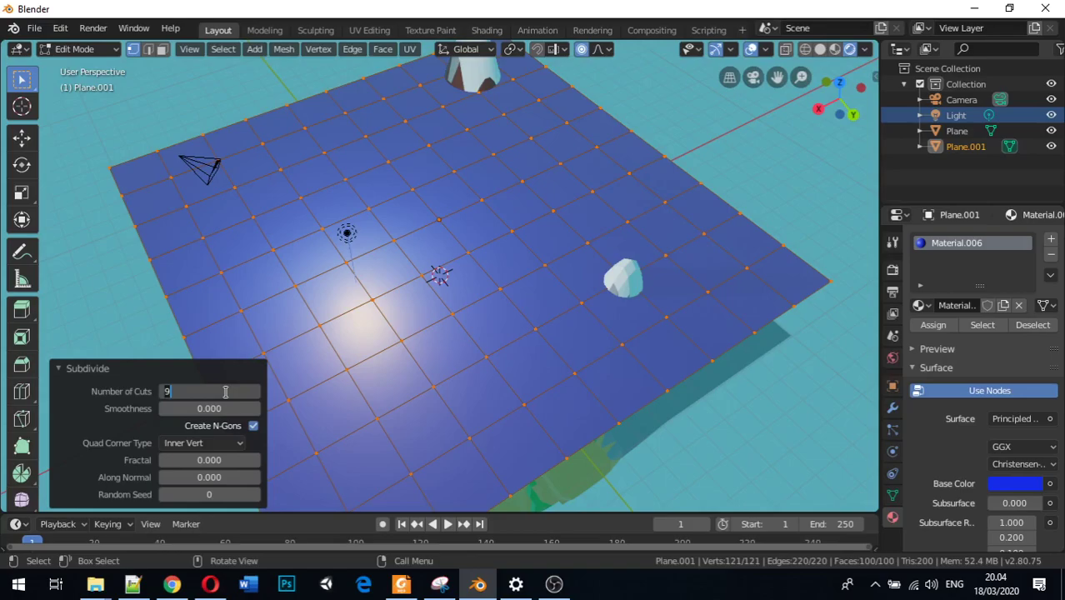
{"action": "type", "text": "80"}
{"action": "key", "text": "Return"}
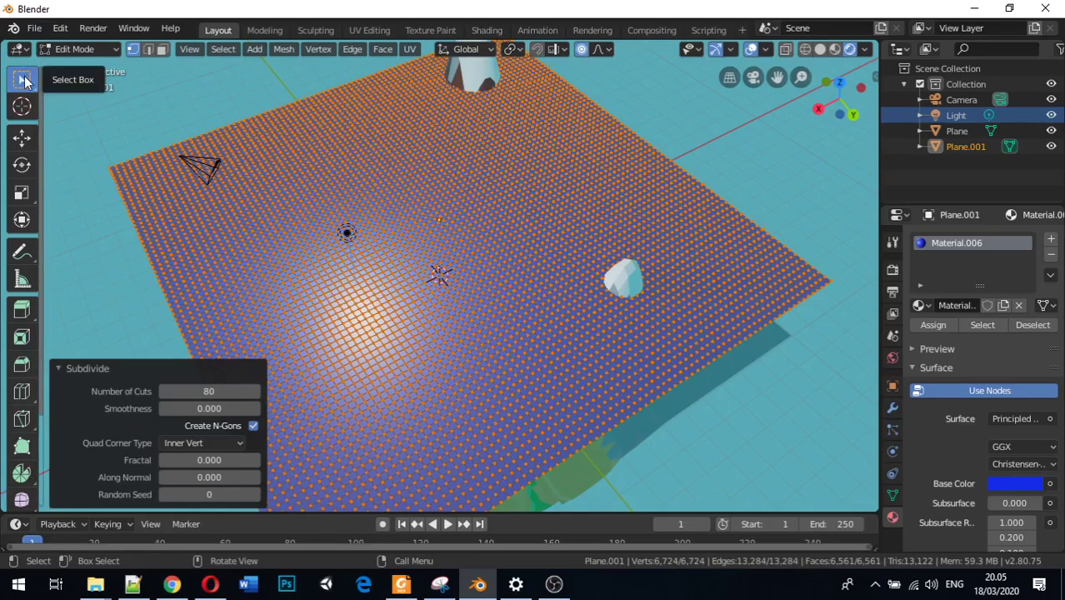
{"action": "left_click", "coordinate": [511, 307]}
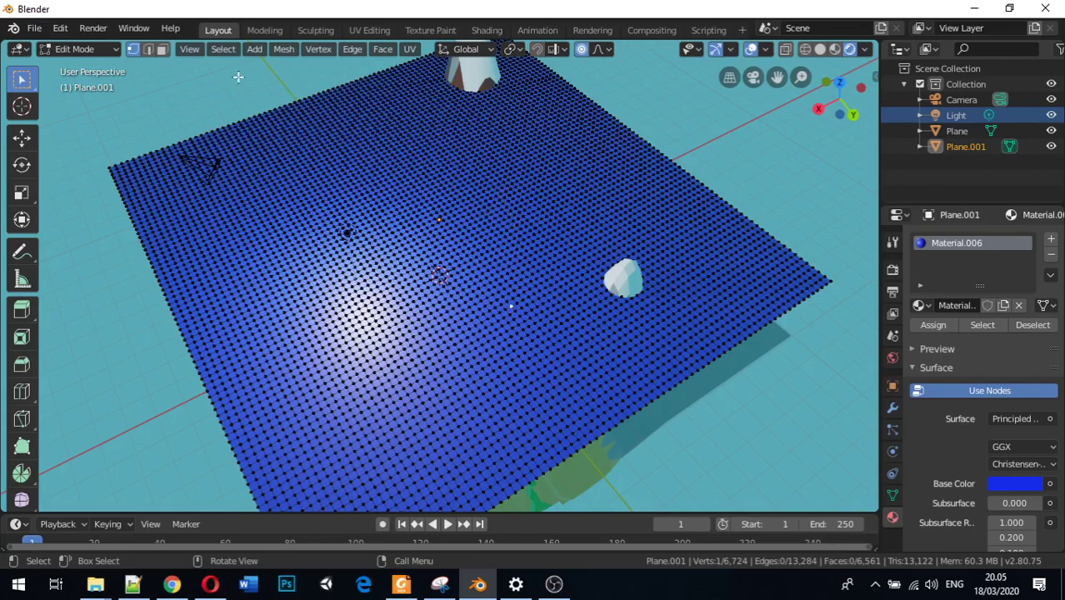
Return to Object Mode and lower the water plane about 4.84 m along Z so the water fills only the riverbed
{"action": "key", "text": "Tab"}
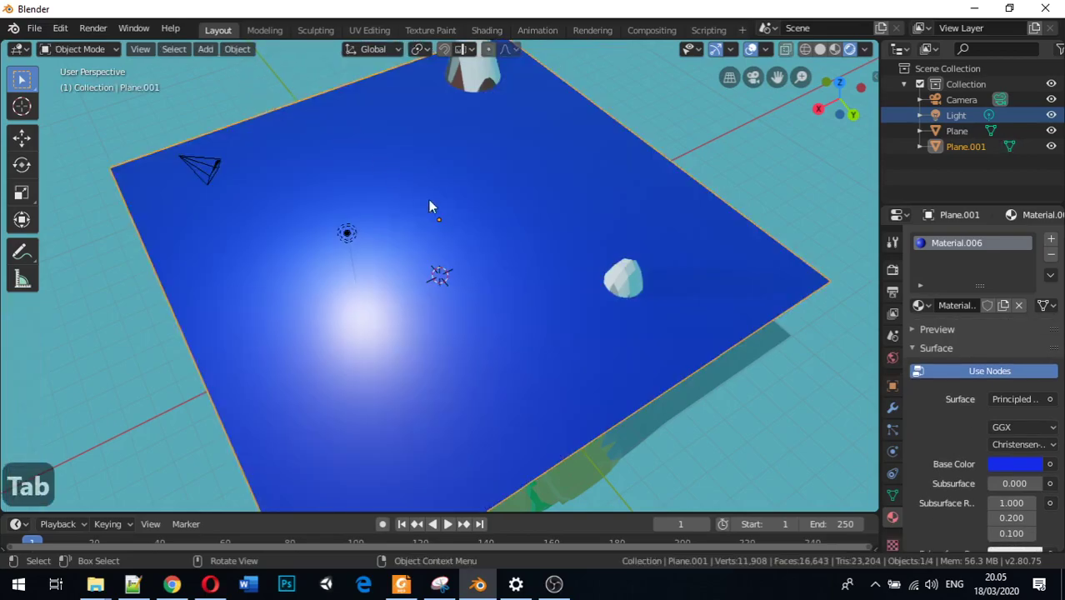
{"action": "key", "text": "g"}
{"action": "key", "text": "z"}
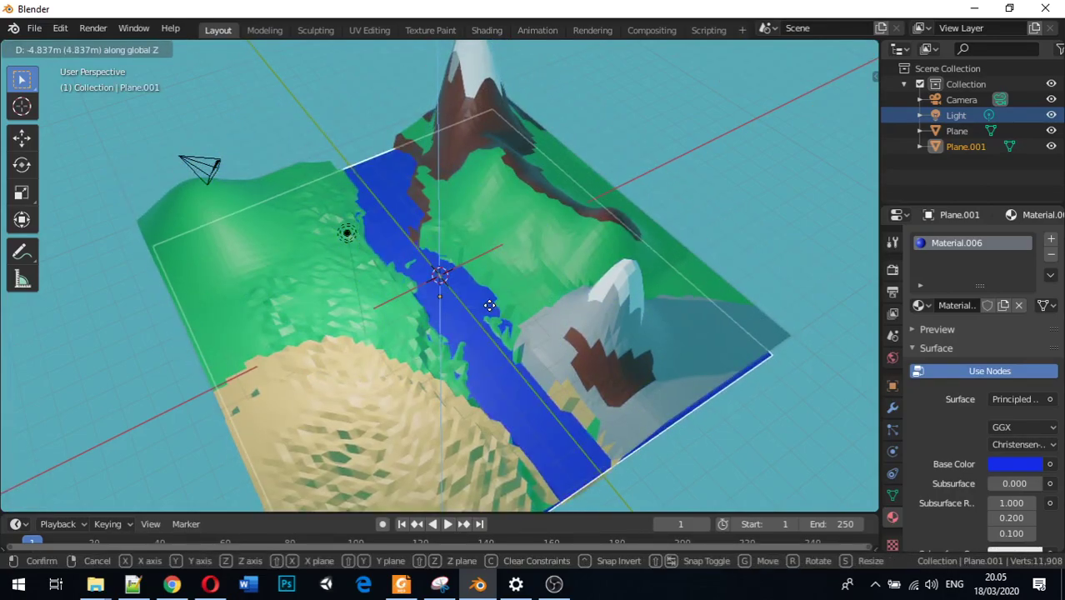
{"action": "left_click", "coordinate": [489, 305]}
{"action": "middle_click_drag", "start_coordinate": [406, 361], "coordinate": [462, 379]}
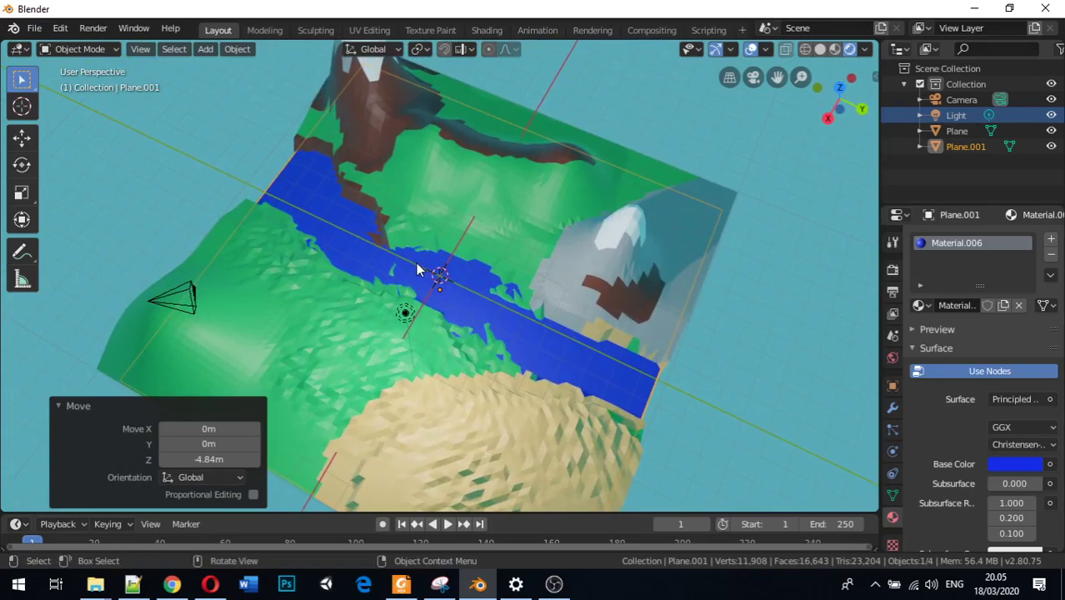
In Edit Mode, select seven separate vertices of the water plane spread along the length of the river
{"action": "key", "text": "Tab"}
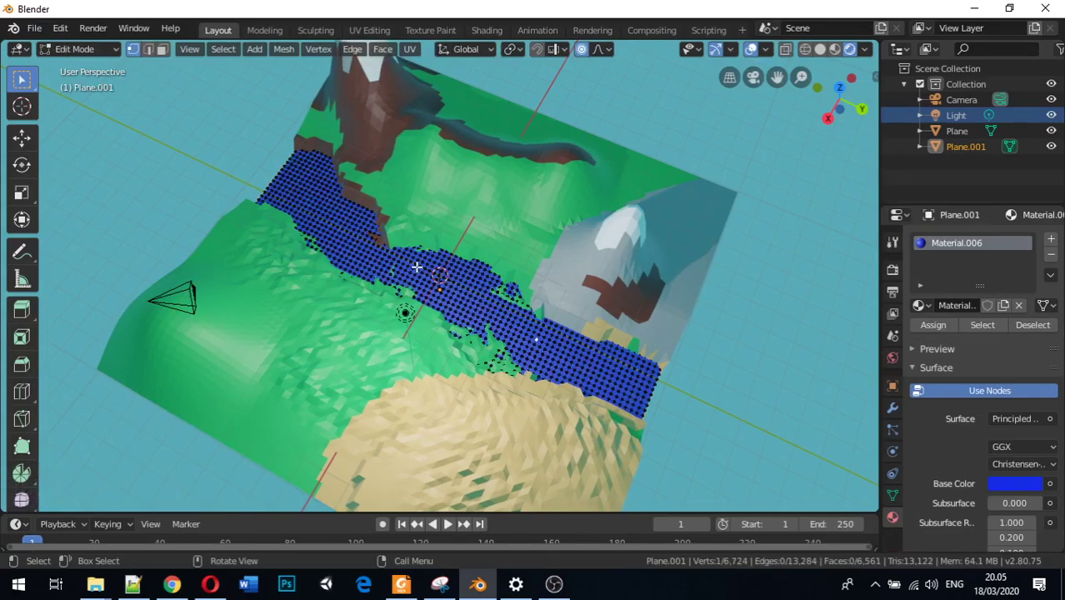
{"action": "left_click", "coordinate": [305, 191]}
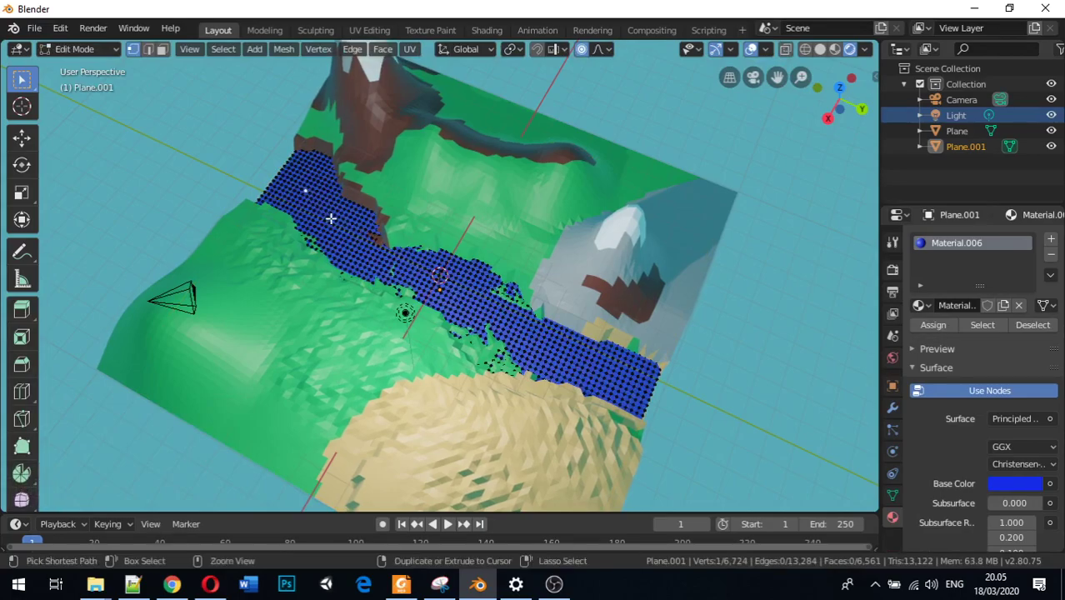
{"action": "left_click", "coordinate": [335, 221], "text": "ctrl"}
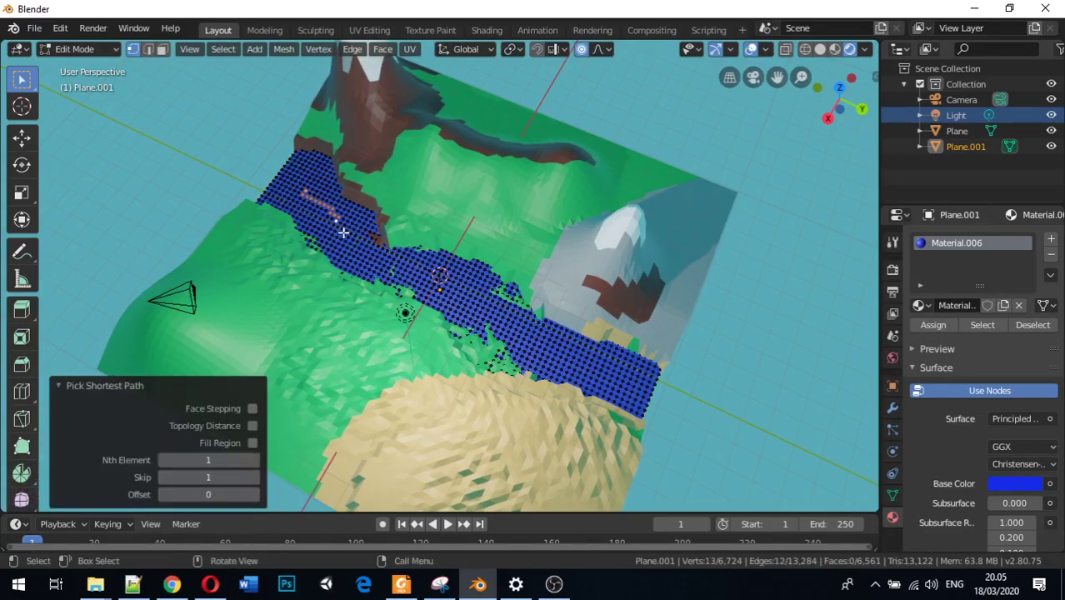
{"action": "left_click", "coordinate": [306, 191]}
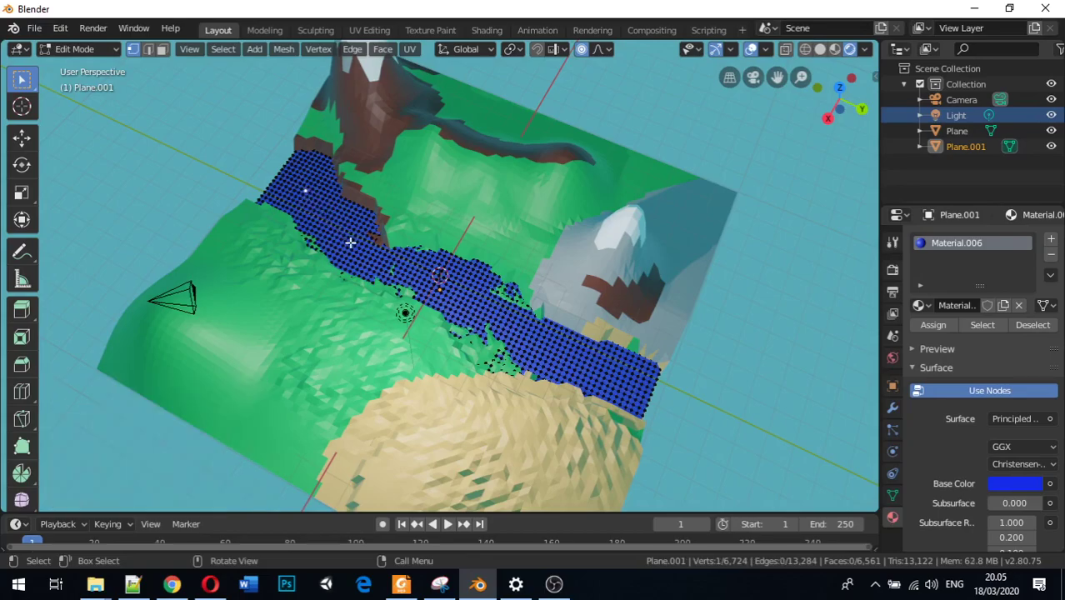
{"action": "left_click", "coordinate": [353, 239], "text": "shift"}
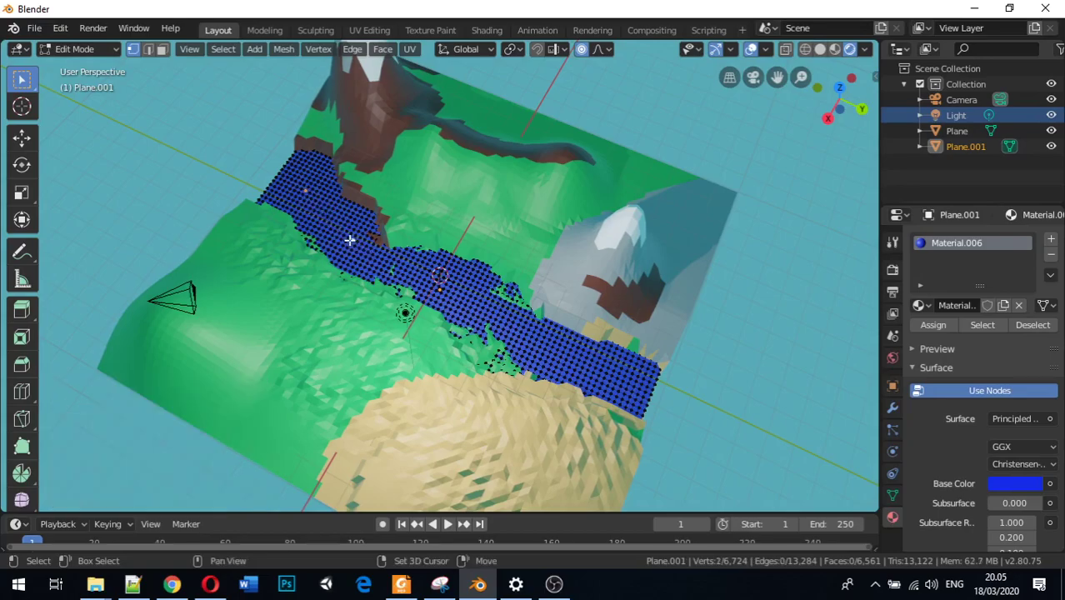
{"action": "left_click", "coordinate": [467, 300], "text": "shift"}
{"action": "left_click", "coordinate": [508, 332], "text": "shift"}
{"action": "left_click", "coordinate": [567, 354], "text": "shift"}
{"action": "left_click", "coordinate": [606, 371], "text": "shift"}
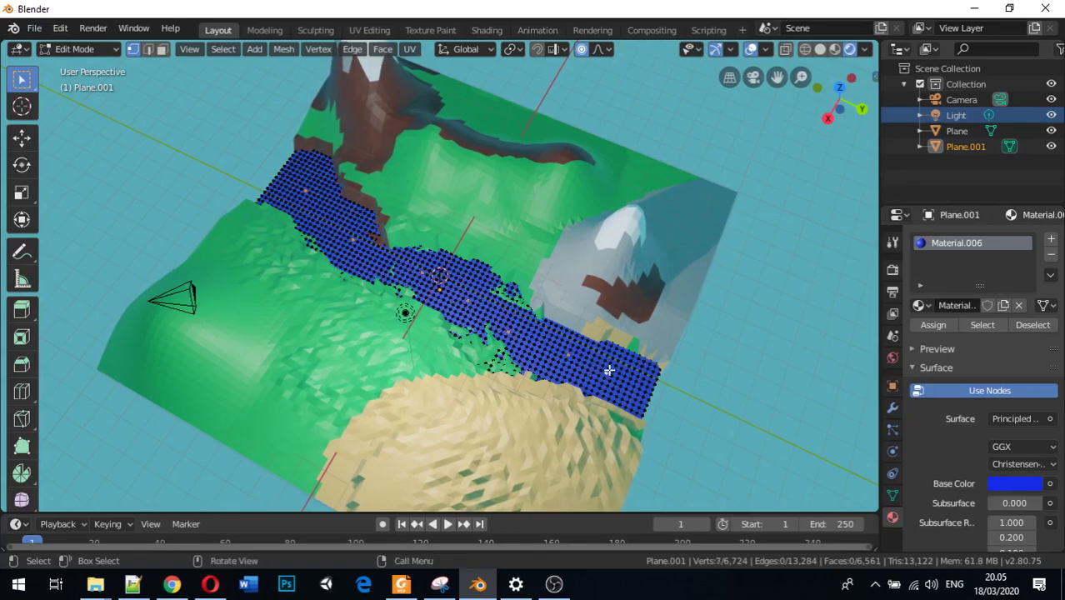
Set the proportional editing falloff to Random and raise the selected river vertices about 0.353 m along Z
{"action": "left_click", "coordinate": [582, 49]}
{"action": "left_click", "coordinate": [608, 50]}
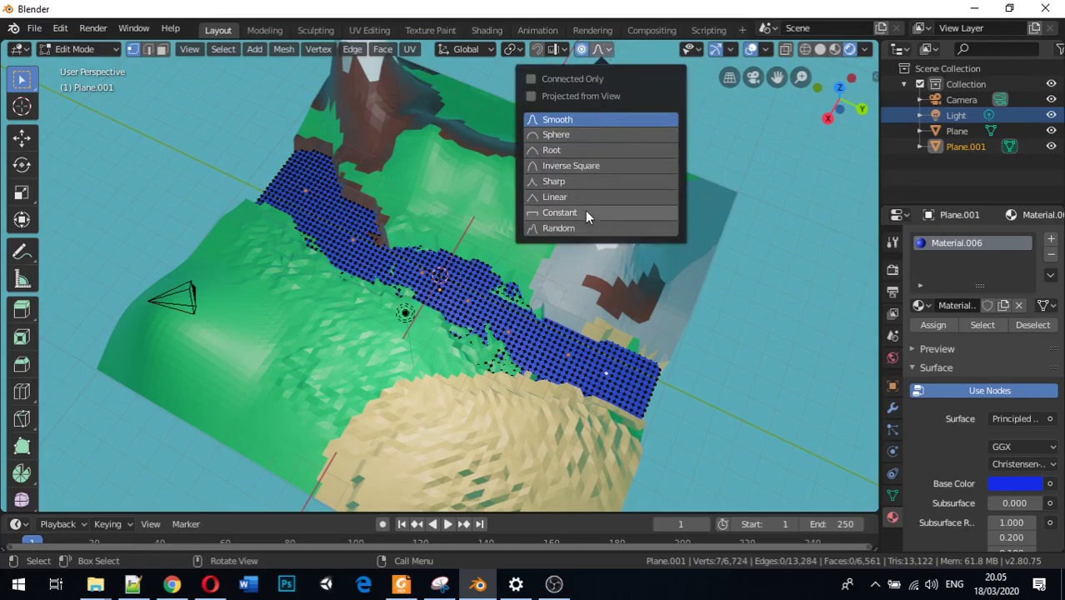
{"action": "middle_click_drag", "start_coordinate": [580, 265], "coordinate": [491, 289]}
{"action": "key", "text": "g"}
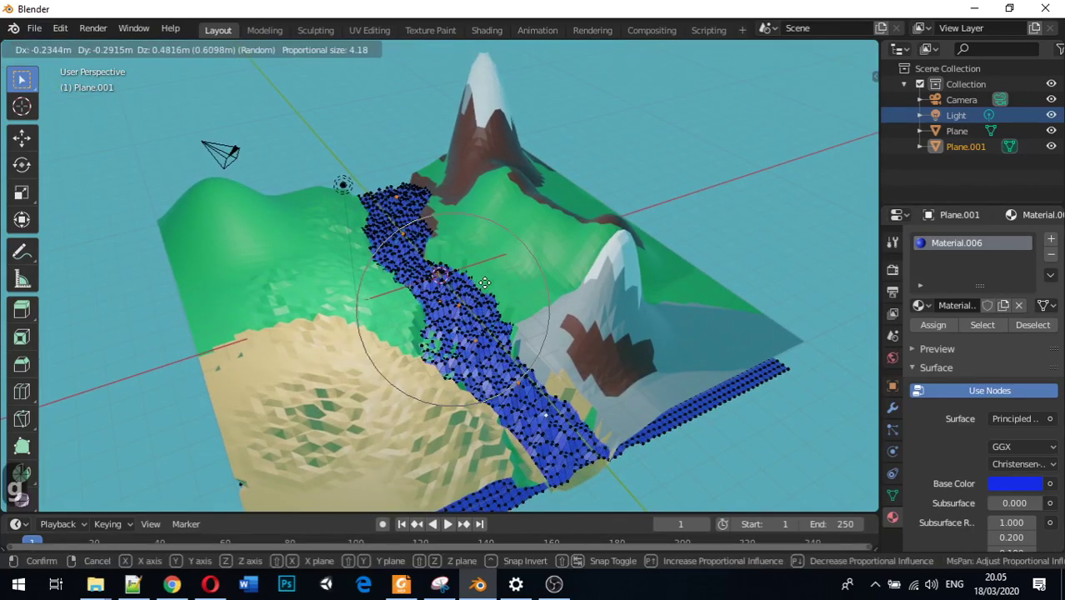
{"action": "key", "text": "z"}
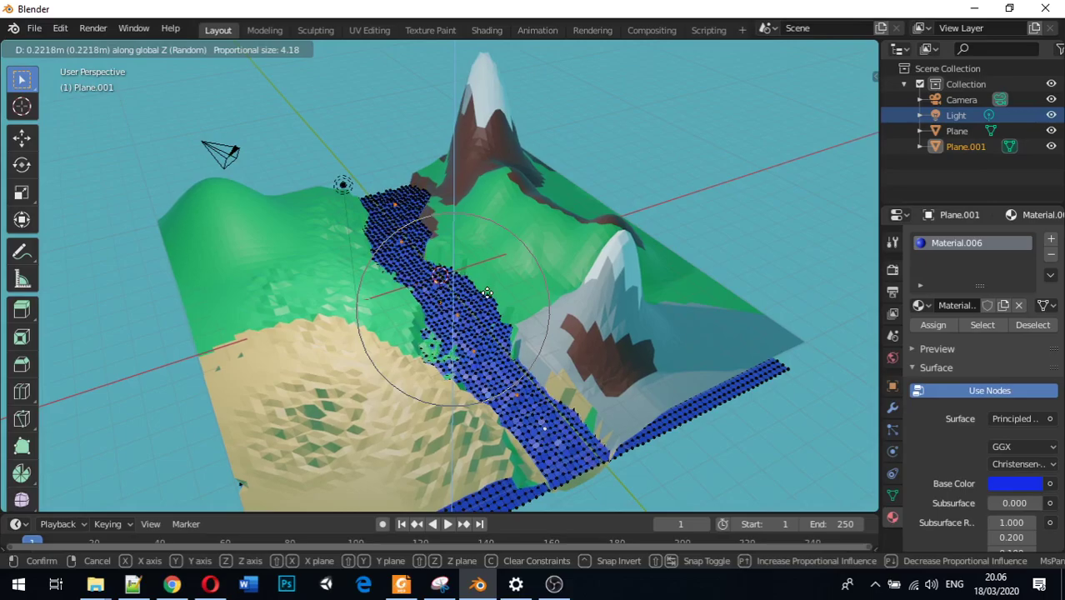
{"action": "left_click", "coordinate": [486, 290]}
{"action": "middle_click_drag", "start_coordinate": [487, 290], "coordinate": [570, 339]}
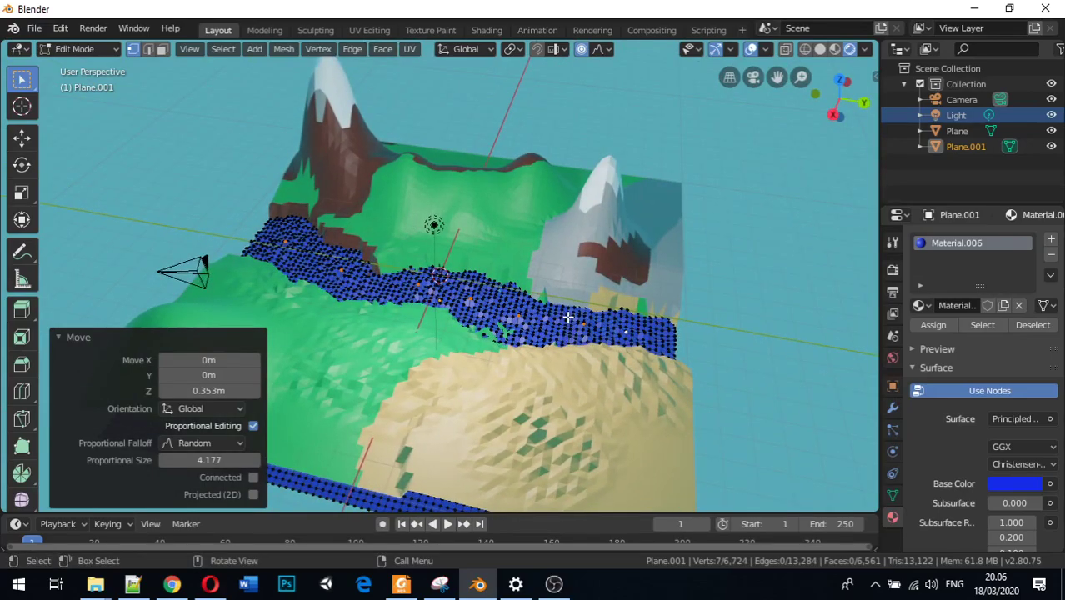
Move the selected river vertices freely by about 0.46 m with random falloff to roughen the water, and return to Object Mode
{"action": "key", "text": "g"}
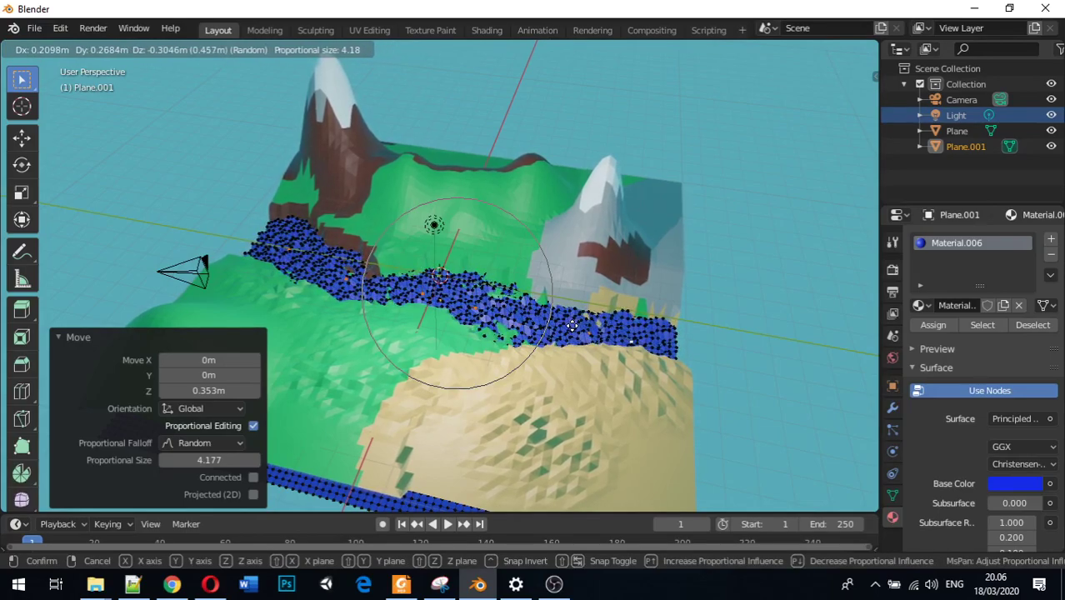
{"action": "left_click", "coordinate": [572, 326]}
{"action": "middle_click_drag", "start_coordinate": [572, 326], "coordinate": [433, 309]}
{"action": "key", "text": "Tab"}
{"action": "middle_click_drag", "start_coordinate": [384, 285], "coordinate": [285, 282]}
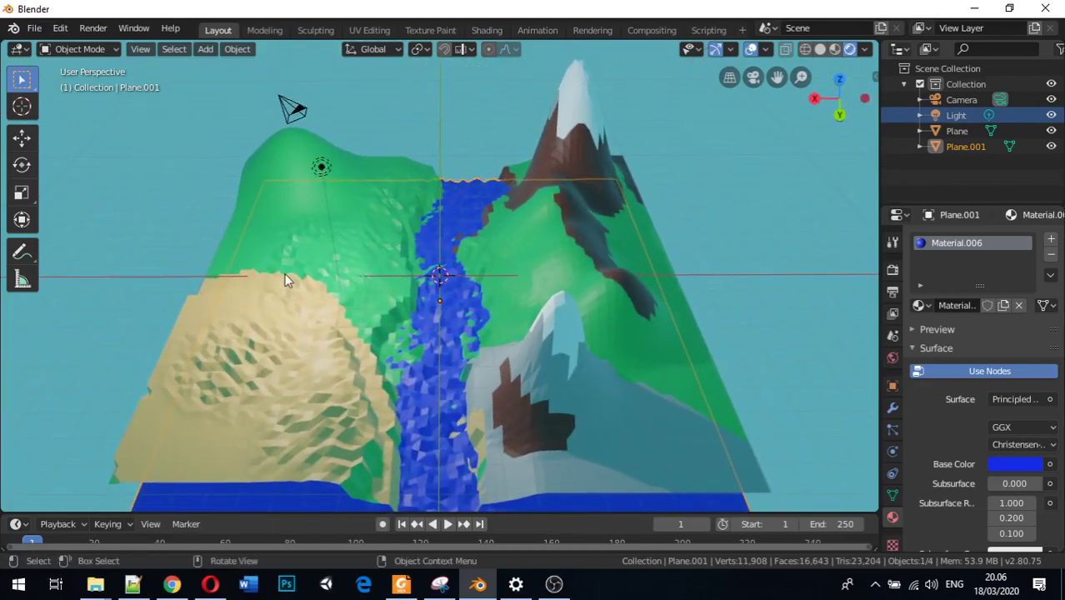